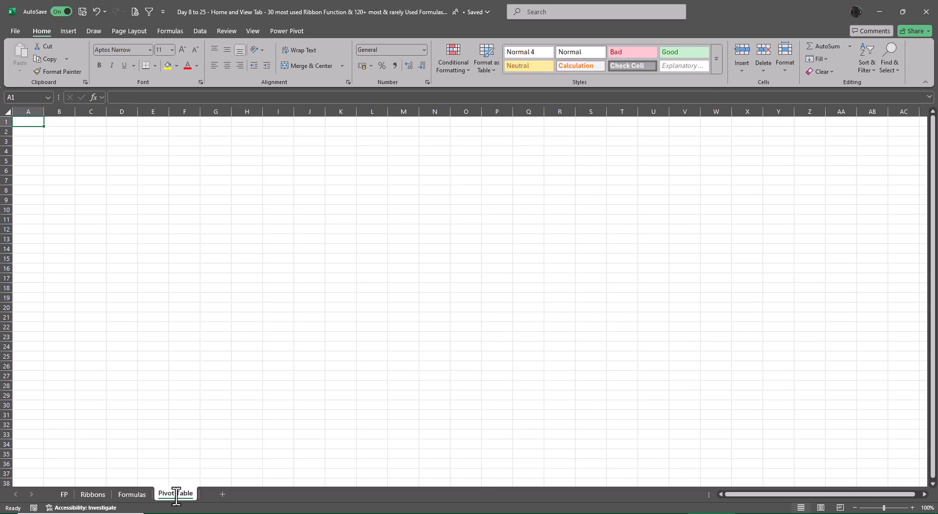
# Step: Rename the Pivot Table sheet as PT-Range
pyautogui.click(139, 496)
pyautogui.doubleClick(179, 498)
pyautogui.click(179, 497)
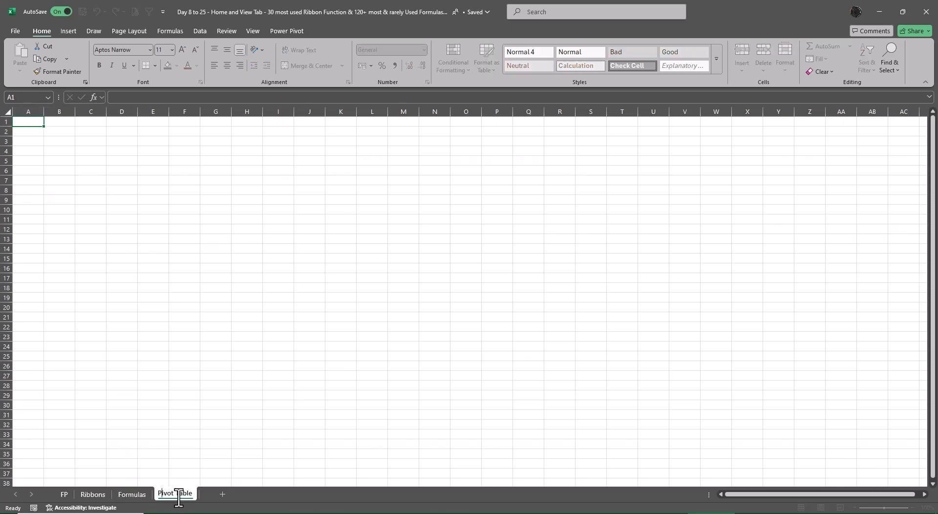
pyautogui.press('BackSpace')
pyautogui.press('BackSpace')
pyautogui.press('BackSpace')
pyautogui.press('BackSpace')
pyautogui.press('BackSpace')
pyautogui.press('BackSpace')
pyautogui.press('BackSpace')
pyautogui.press('BackSpace')
pyautogui.press('BackSpace')
pyautogui.write('-Range')
pyautogui.press('Return')
# Step: Create a copy of the PT-Range sheet at the end of the workbook
pyautogui.rightClick(179, 495)
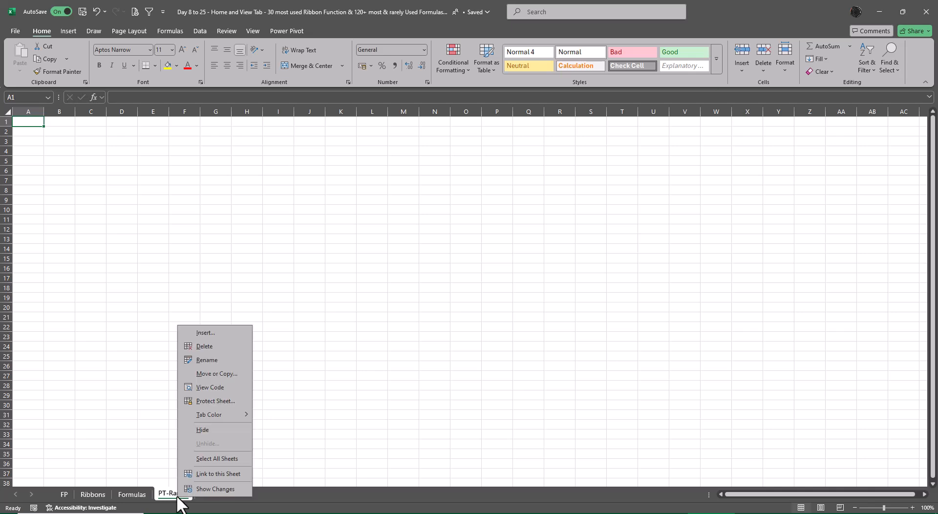
pyautogui.click(215, 371)
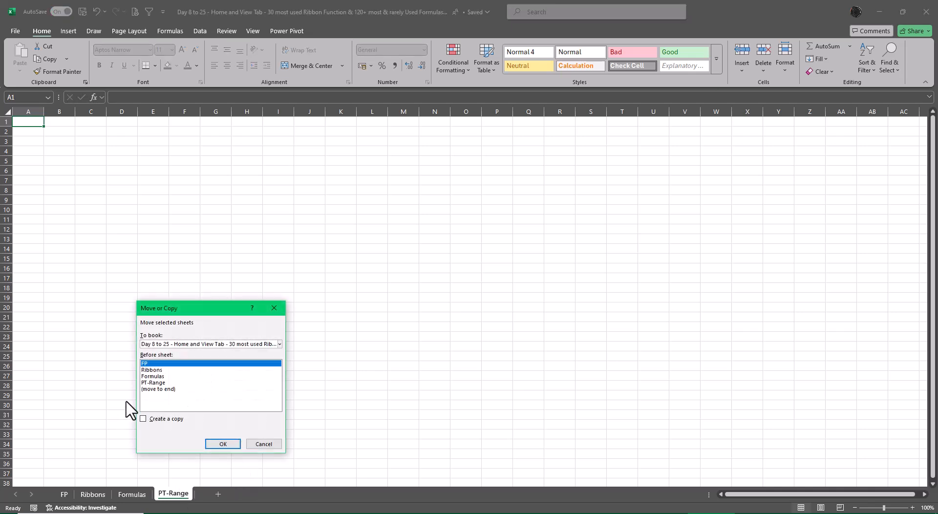
pyautogui.click(154, 389)
pyautogui.click(153, 418)
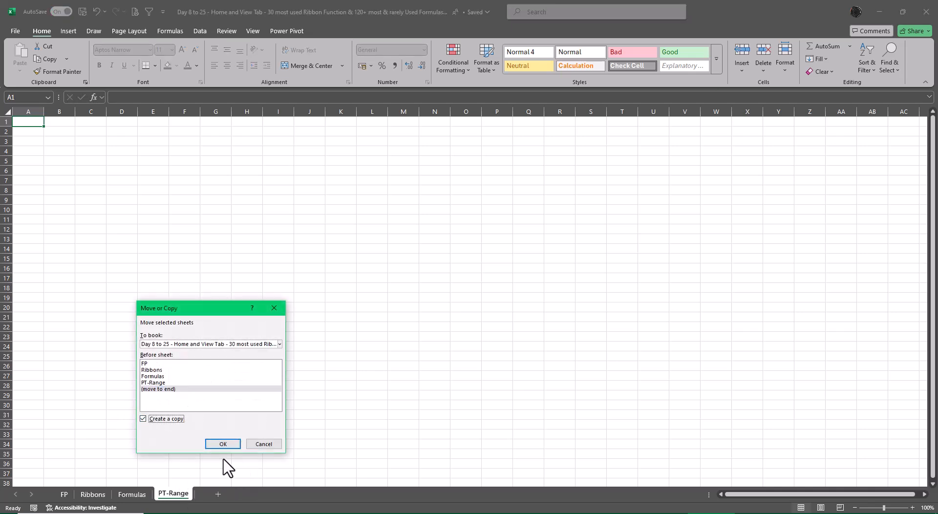
pyautogui.click(223, 445)
# Step: Rename the copied sheet as PT-Table
pyautogui.doubleClick(224, 497)
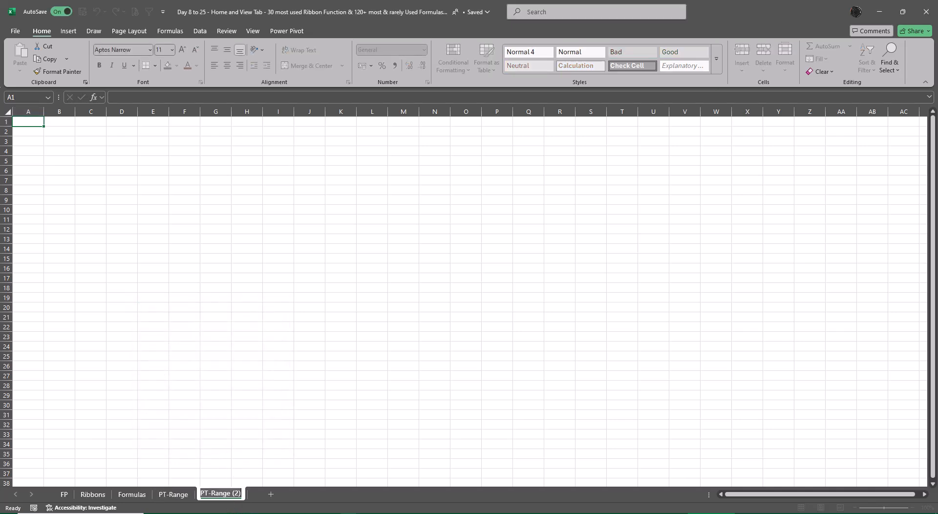
pyautogui.press('End')
pyautogui.press('BackSpace')
pyautogui.press('BackSpace')
pyautogui.press('BackSpace')
pyautogui.press('BackSpace')
pyautogui.press('BackSpace')
pyautogui.press('BackSpace')
pyautogui.press('BackSpace')
pyautogui.press('BackSpace')
pyautogui.press('BackSpace')
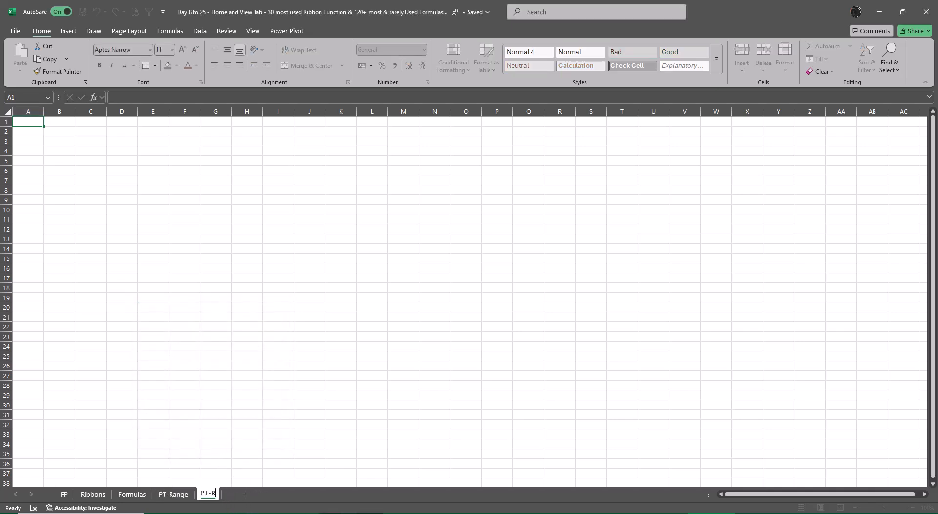
pyautogui.write('Tb')
pyautogui.write('a')
pyautogui.press('BackSpace')
pyautogui.press('BackSpace')
pyautogui.write('able')
pyautogui.press('Return')
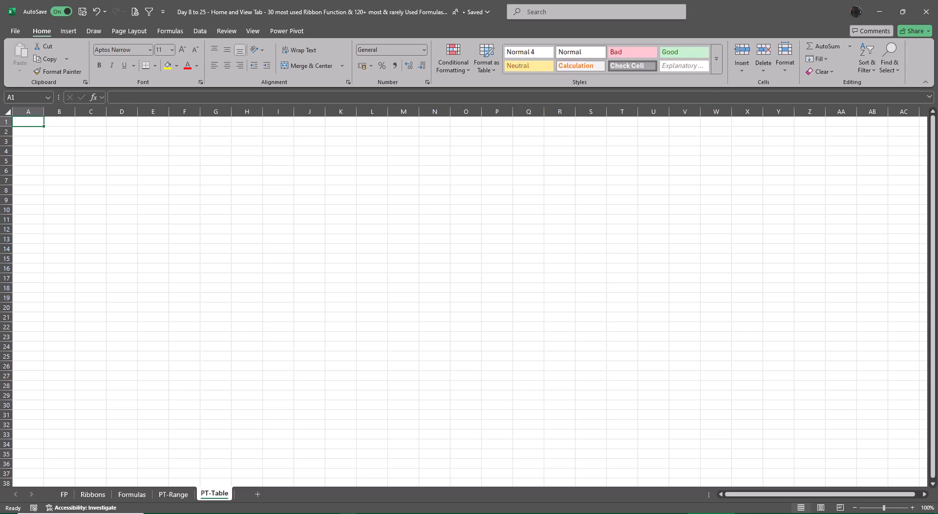
# Step: On the PT-Range sheet, enter the headers Date in D3 and Sales in E3
pyautogui.hotkey('ctrl', 'pageup')
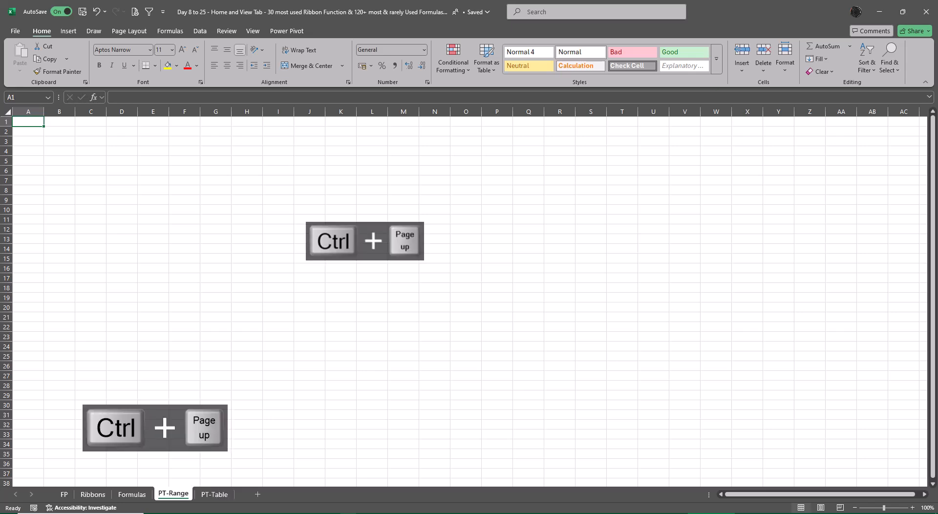
pyautogui.keyDown('ctrl'); pyautogui.scroll(3, 228, 295); pyautogui.keyUp('ctrl')
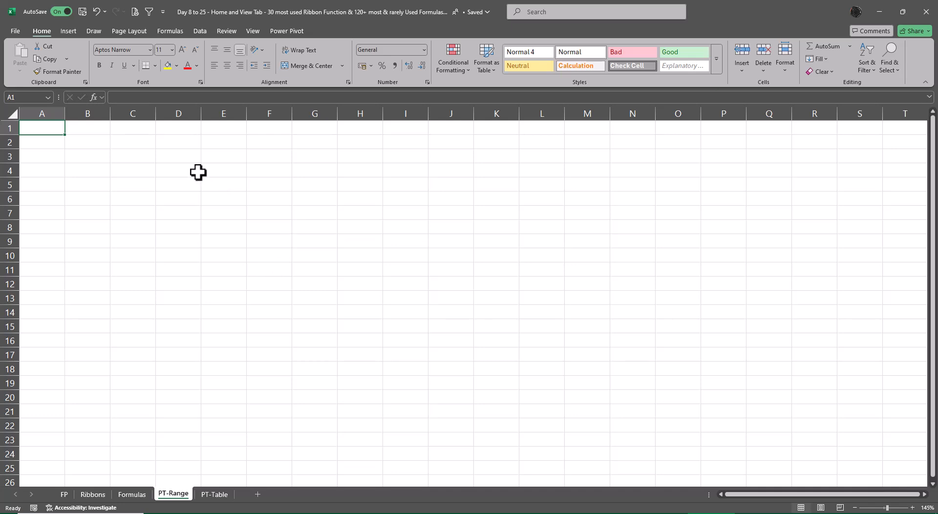
pyautogui.click(193, 156)
pyautogui.write('Date')
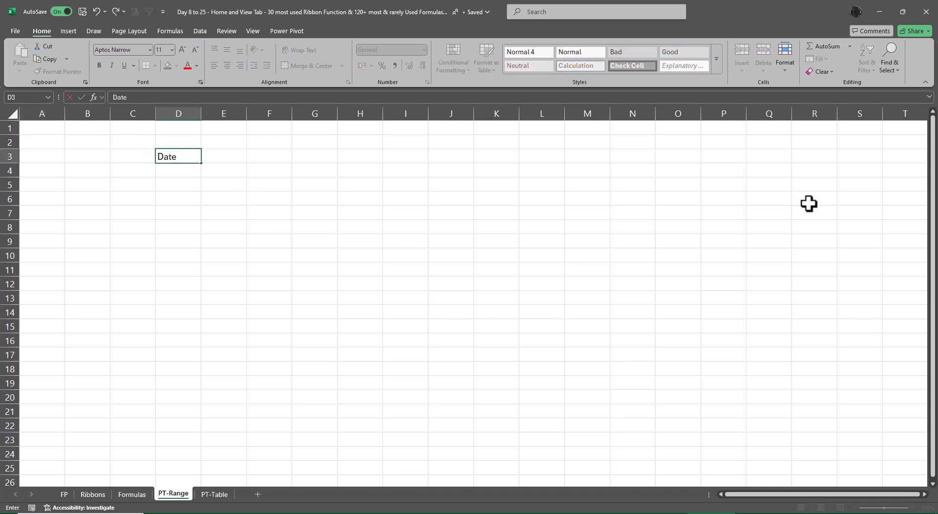
pyautogui.press('Tab')
pyautogui.write('Sales')
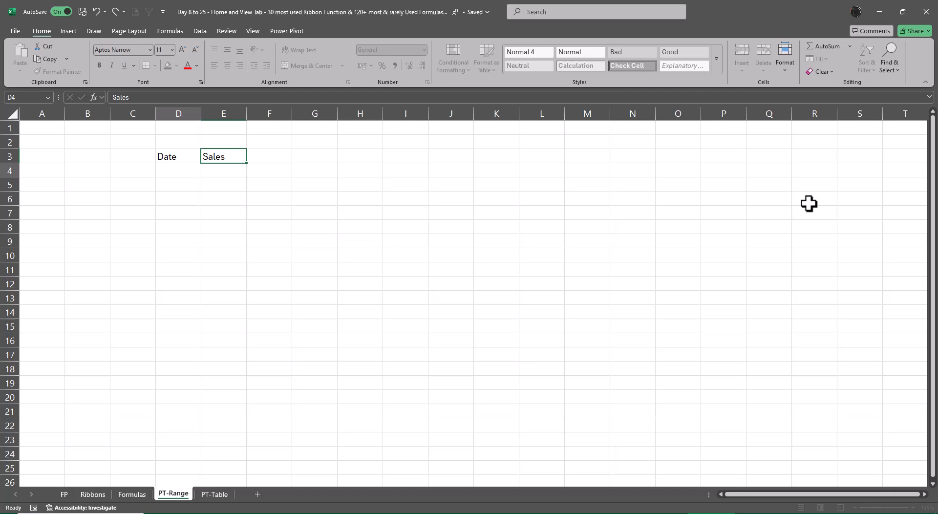
pyautogui.press('Return')
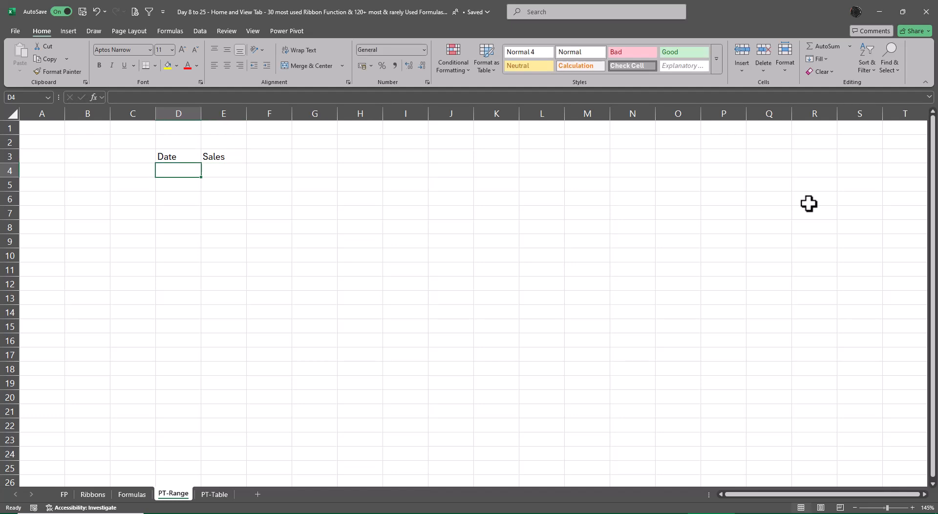
# Step: Enter the date 01-01-2025 in D4 under the Date header and reselect that cell
pyautogui.write('1')
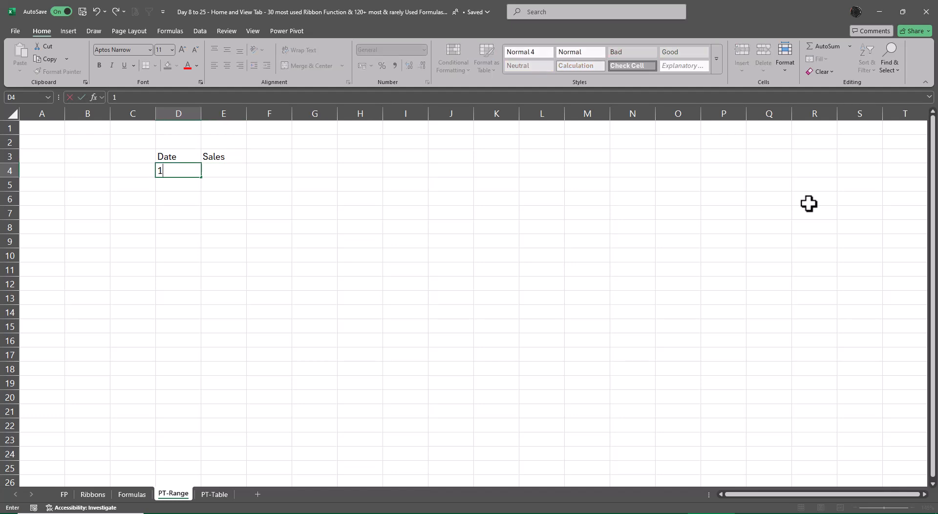
pyautogui.write('-01-2025')
pyautogui.press('Return')
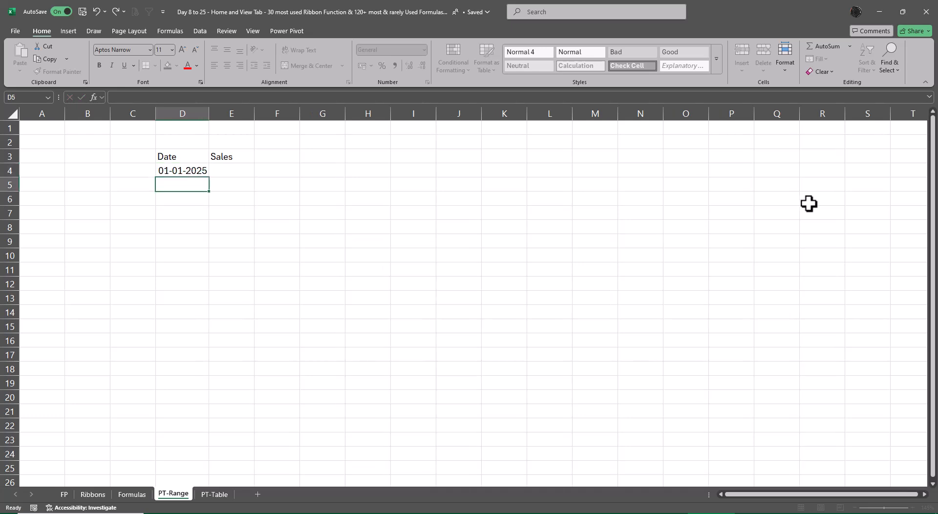
pyautogui.press('Up')
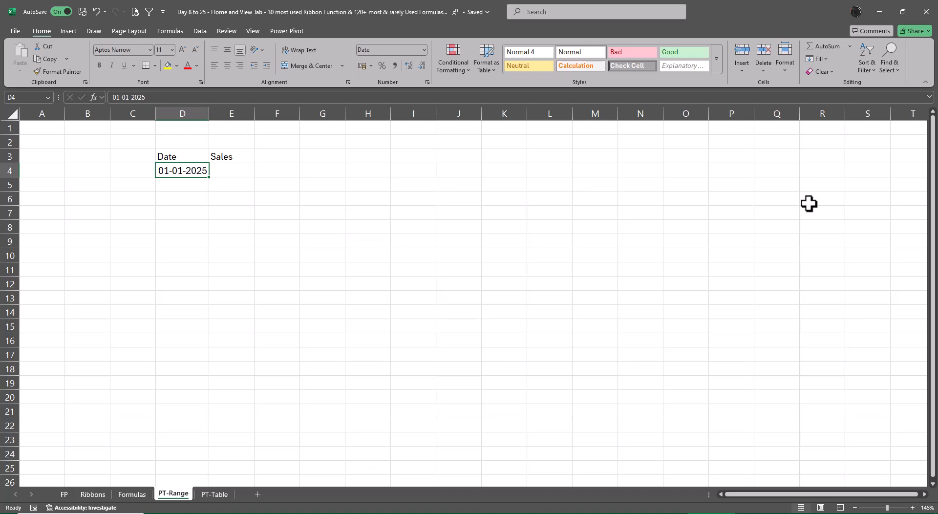
pyautogui.hotkey('alt', 'e')
pyautogui.press('i')
pyautogui.press('s')
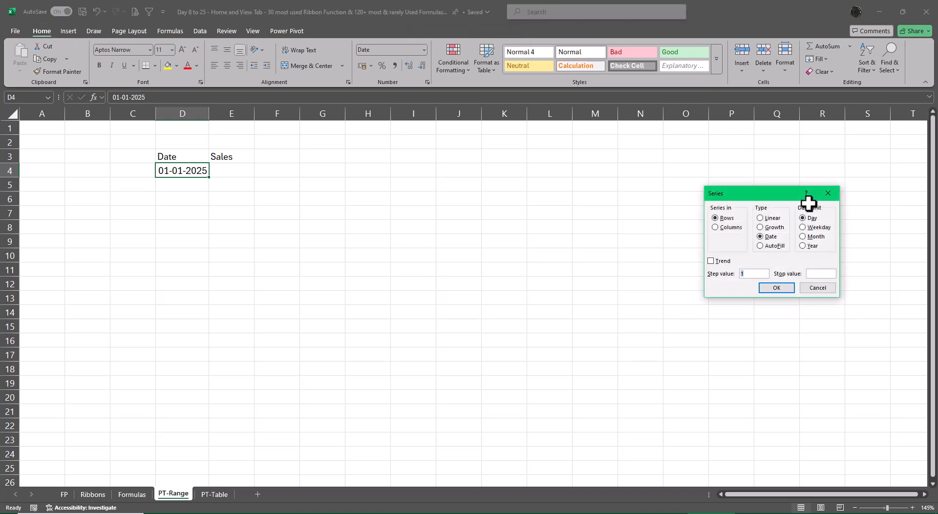
pyautogui.press('Escape')
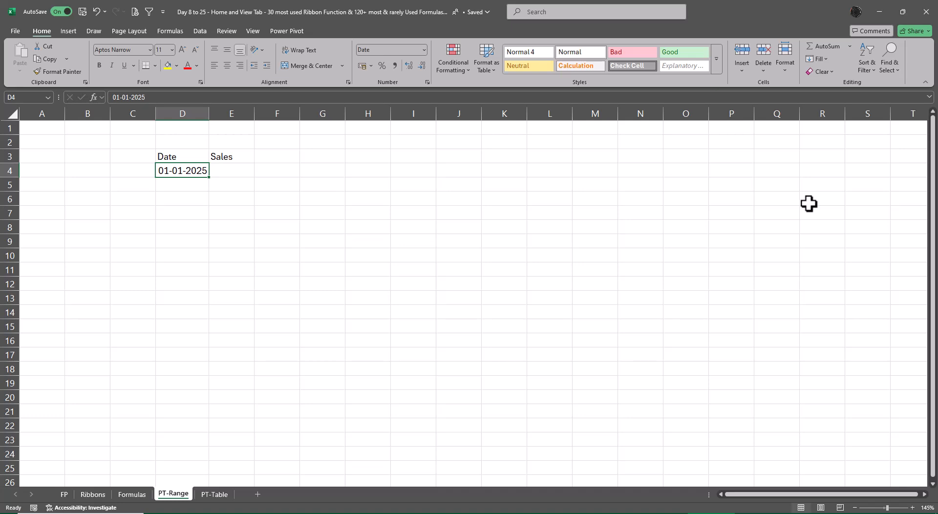
pyautogui.press('alt')
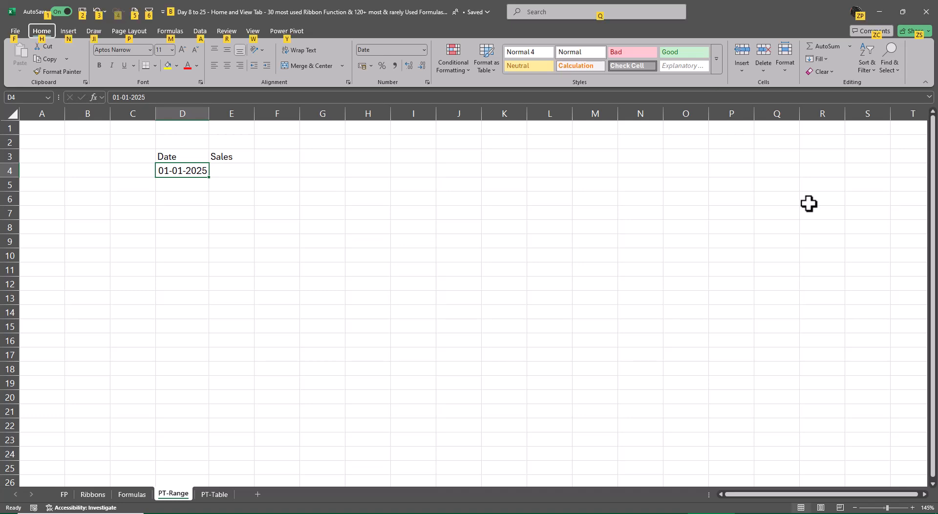
pyautogui.press('h')
pyautogui.press('f')
pyautogui.press('i')
pyautogui.press('s')
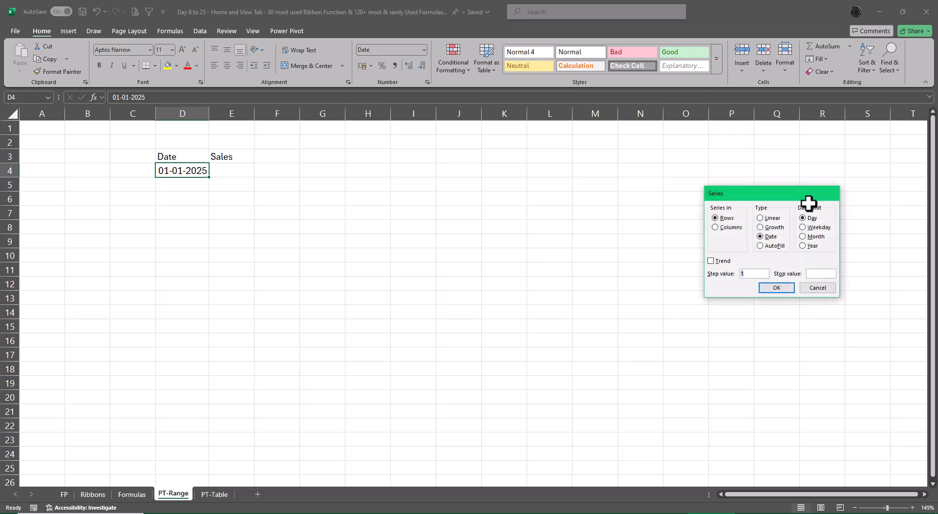
pyautogui.press('Escape')
# Step: Fill a daily date series down the column from D4 with step value 15 and stop value 30-6-25
pyautogui.press('alt')
pyautogui.press('h')
pyautogui.press('f')
pyautogui.press('i')
pyautogui.press('s')
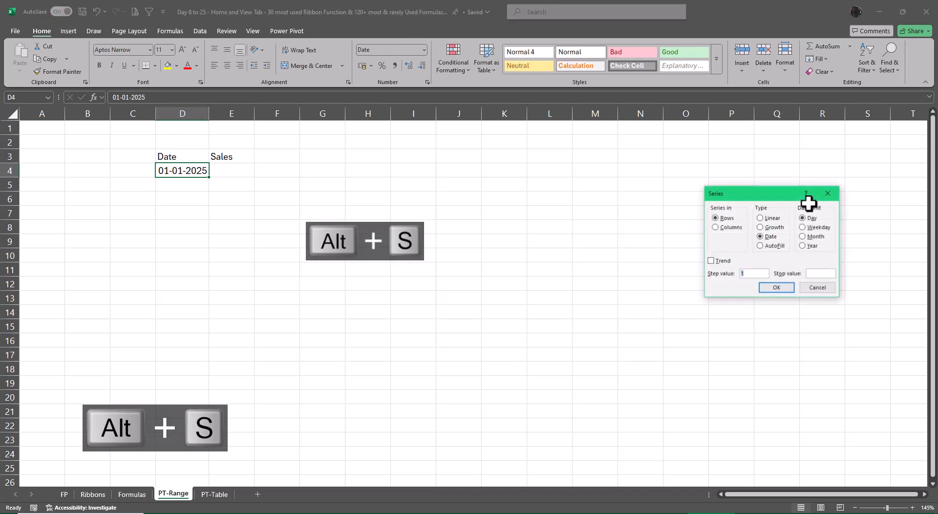
pyautogui.hotkey('alt', 'c')
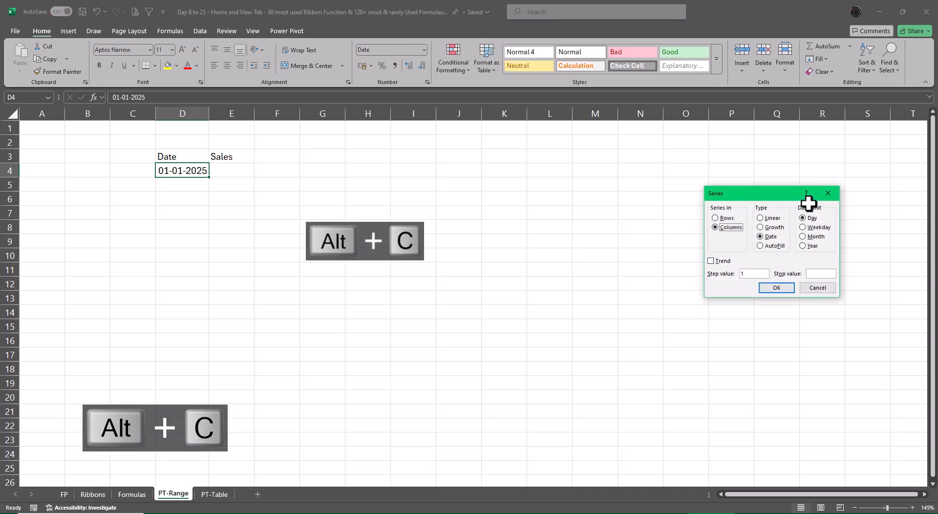
pyautogui.press('Tab')
pyautogui.press('Tab')
pyautogui.press('Tab')
pyautogui.press('Tab')
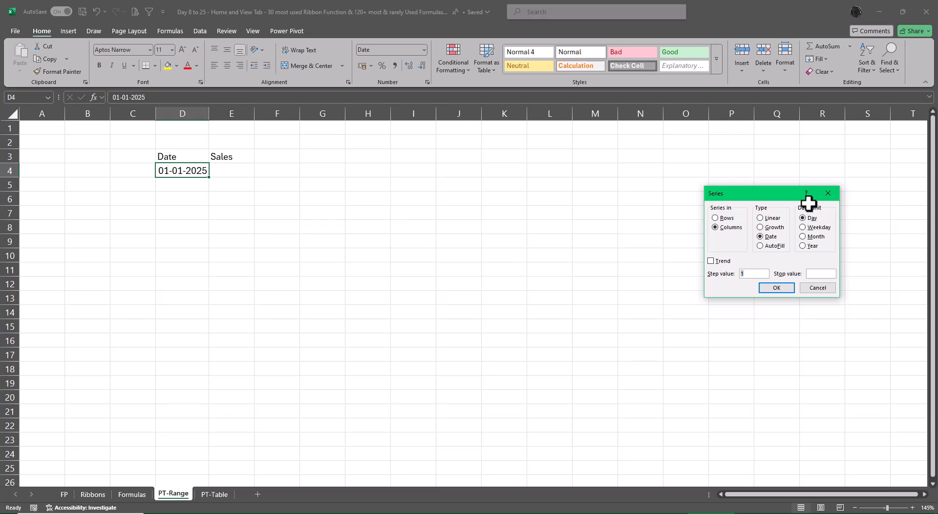
pyautogui.write('15')
pyautogui.write('30-6')
pyautogui.write('-2025')
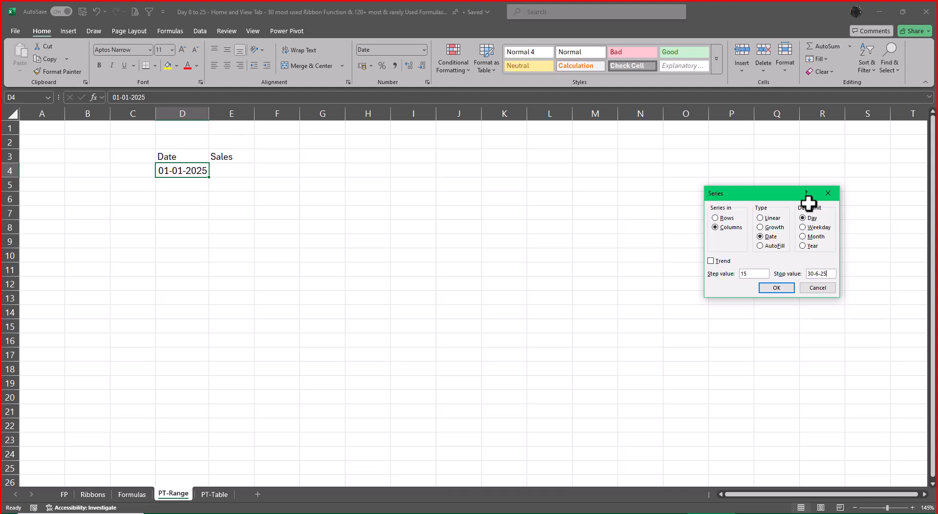
pyautogui.press('Return')
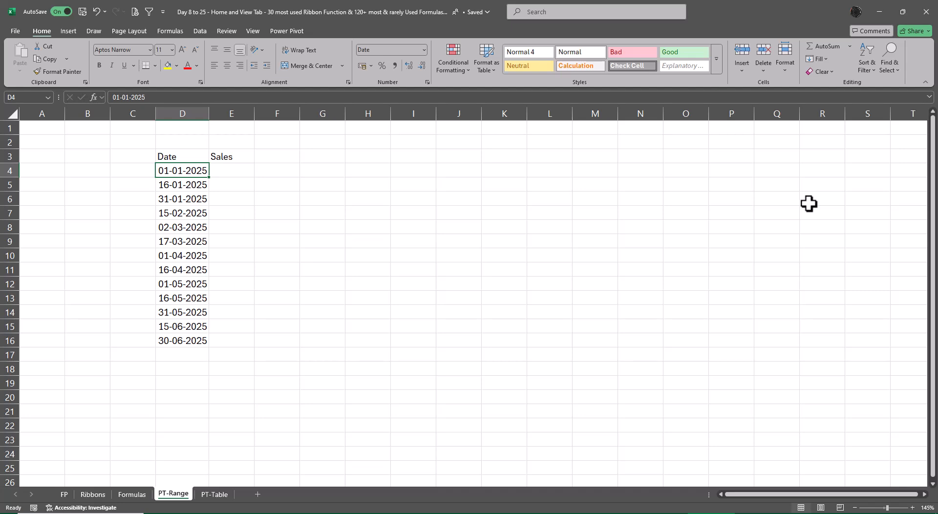
# Step: Enter 12500 as the first Sales value in E4
pyautogui.press('Right')
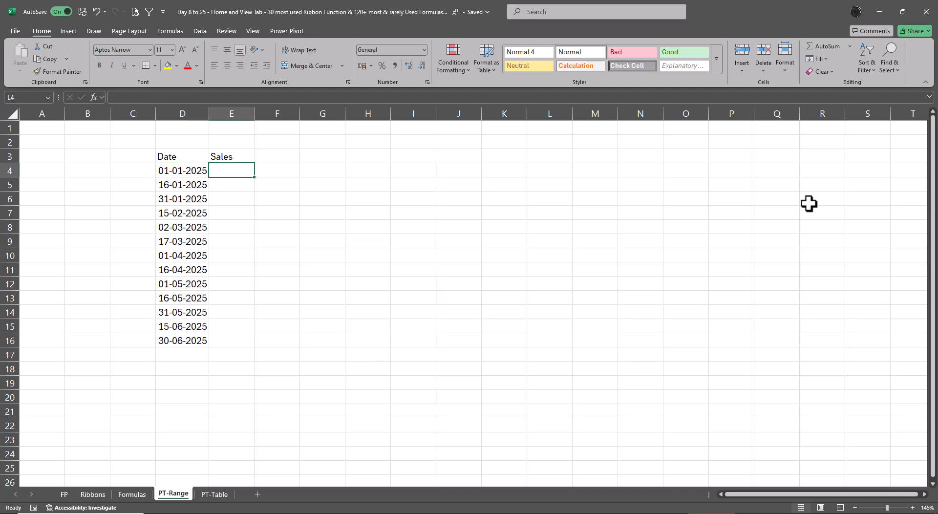
pyautogui.write('12500')
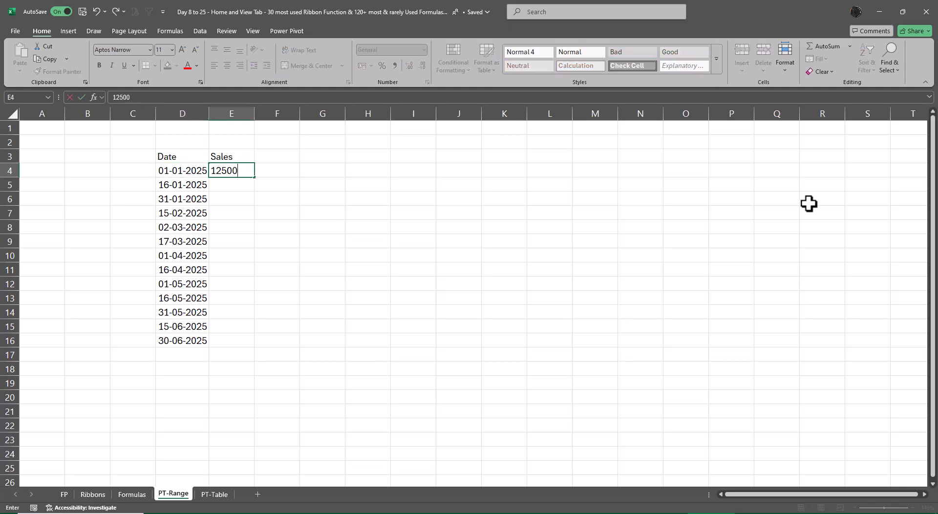
pyautogui.press('Return')
# Step: Fill the Sales cells E4:E16 with a linear column series using a step value of 1250
pyautogui.press('Up')
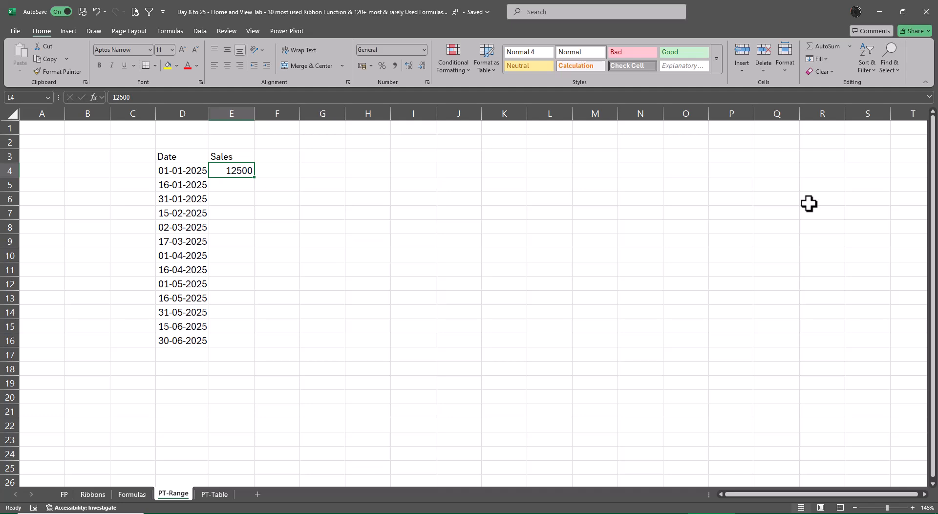
pyautogui.hotkey('shift', 'Down')
pyautogui.hotkey('shift', 'Down')
pyautogui.hotkey('shift', 'Down')
pyautogui.hotkey('shift', 'Down')
pyautogui.hotkey('shift', 'Down')
pyautogui.hotkey('shift', 'Down')
pyautogui.hotkey('shift', 'Down')
pyautogui.hotkey('shift', 'Down')
pyautogui.hotkey('shift', 'Down')
pyautogui.hotkey('shift', 'Down')
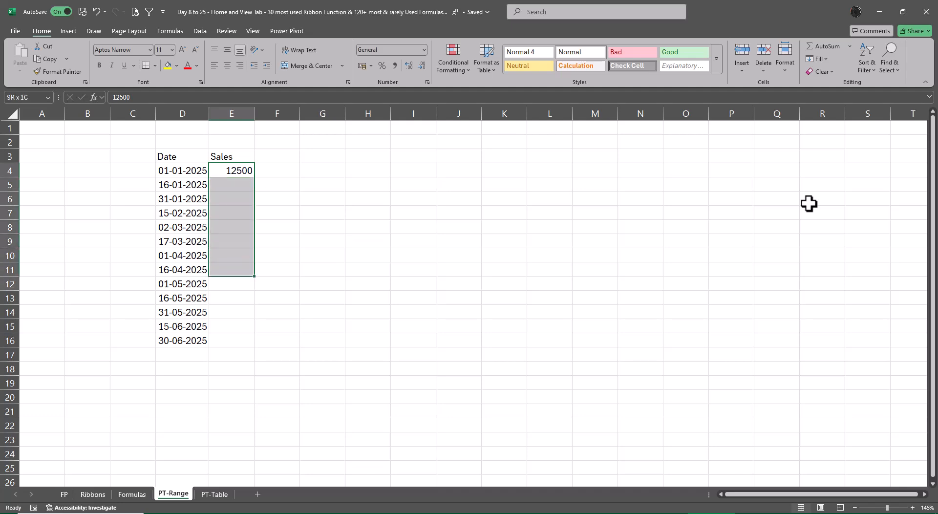
pyautogui.hotkey('shift', 'Down')
pyautogui.hotkey('shift', 'Down')
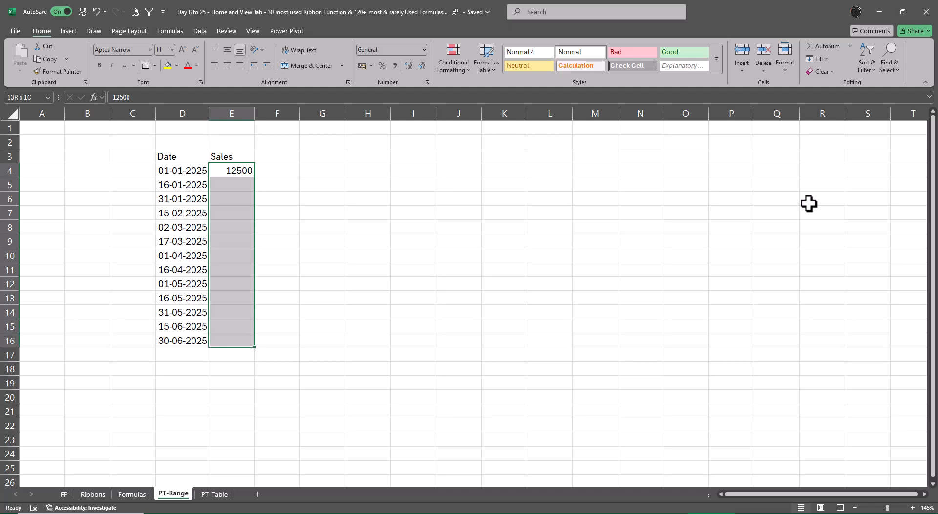
pyautogui.hotkey('alt', 'e')
pyautogui.hotkey('alt', 's')
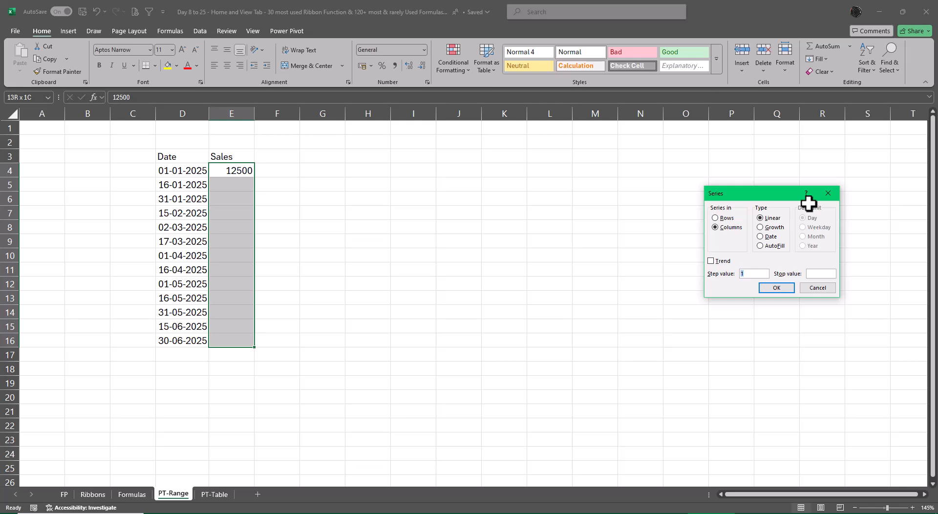
pyautogui.click(751, 273)
pyautogui.write('25')
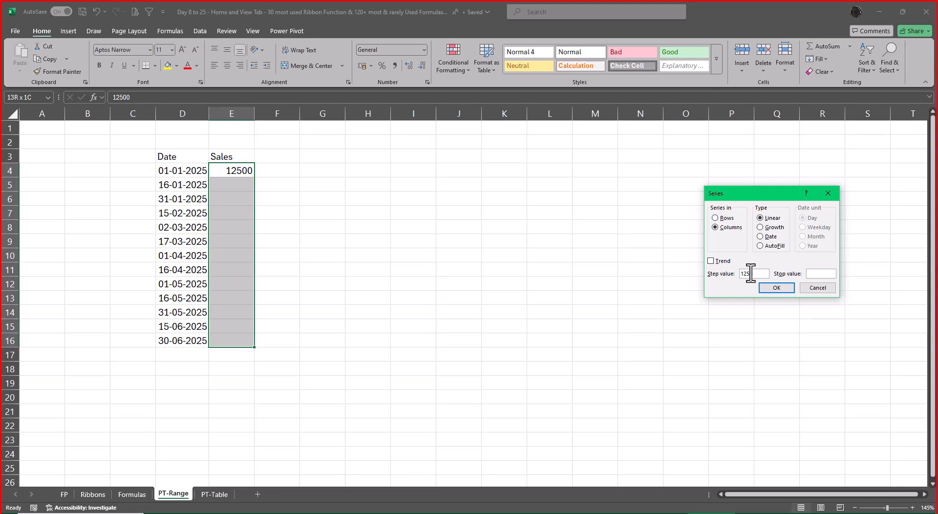
pyautogui.write('0')
pyautogui.press('Return')
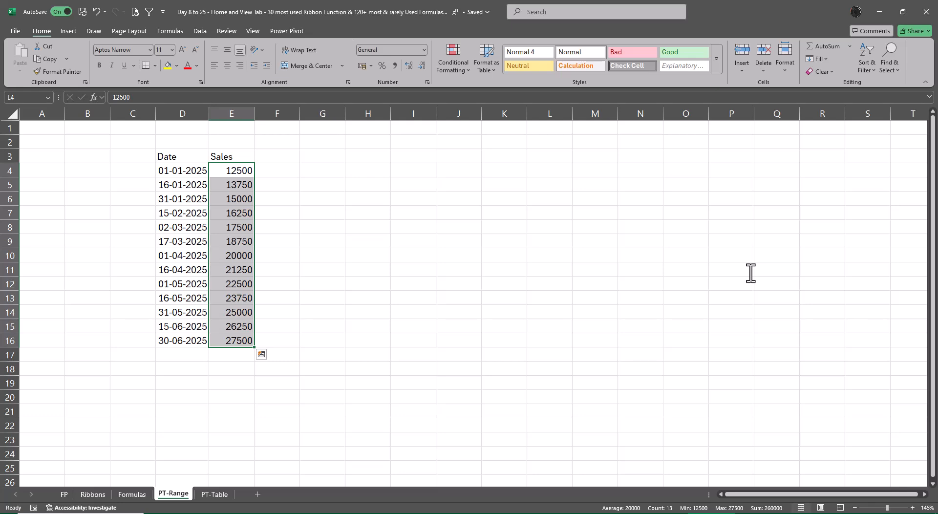
# Step: Change the Sales value for 02-03-2025 in E8 to 15850
pyautogui.press('Down')
pyautogui.press('Down')
pyautogui.press('Down')
pyautogui.press('Down')
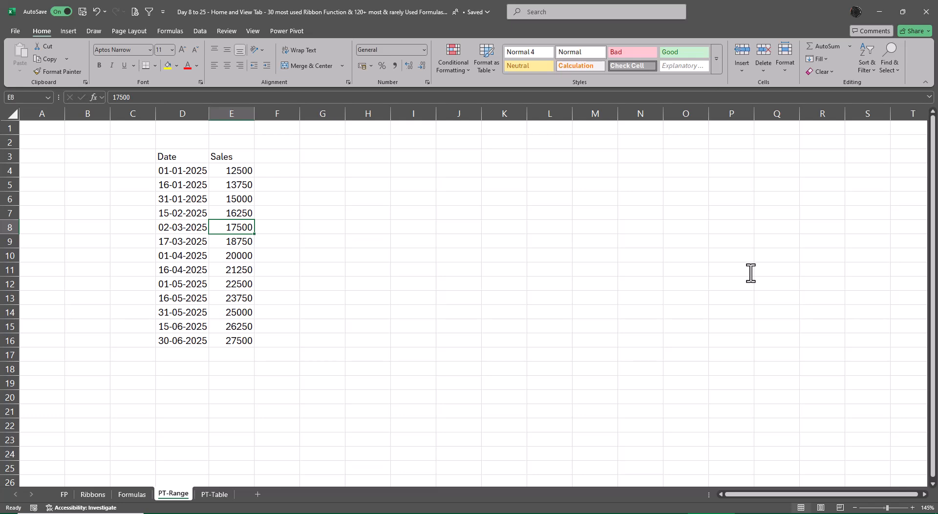
pyautogui.write('15850')
pyautogui.press('Return')
# Step: Change the Sales value for 01-05-2025 in E12 to 16280
pyautogui.press('Down')
pyautogui.press('Down')
pyautogui.press('Down')
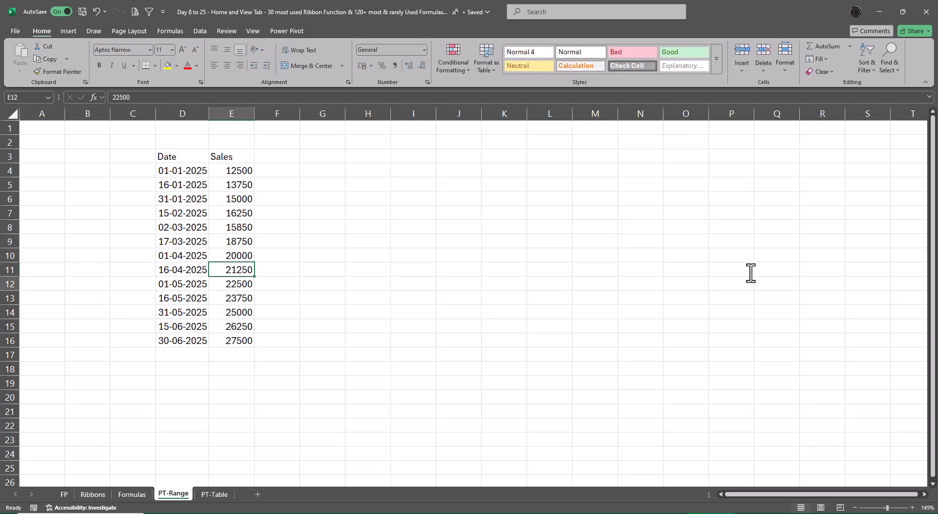
pyautogui.write('16280')
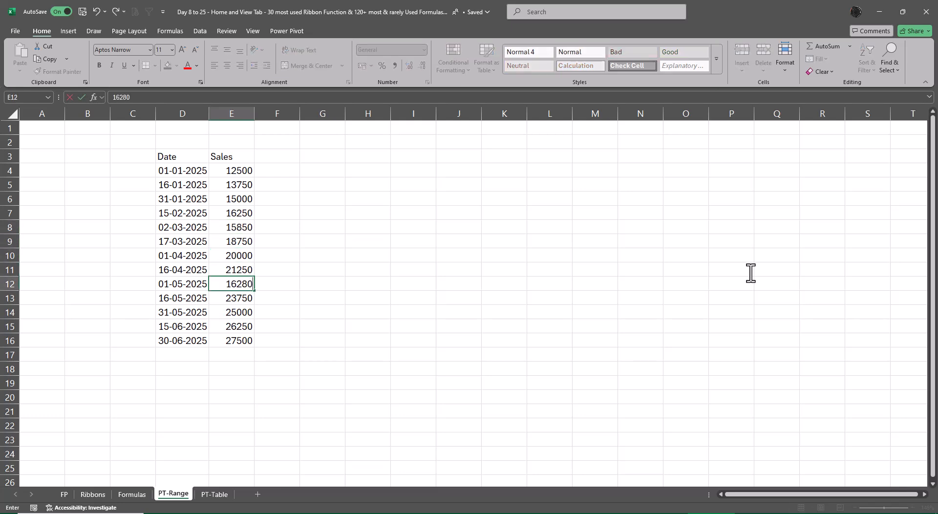
pyautogui.press('Return')
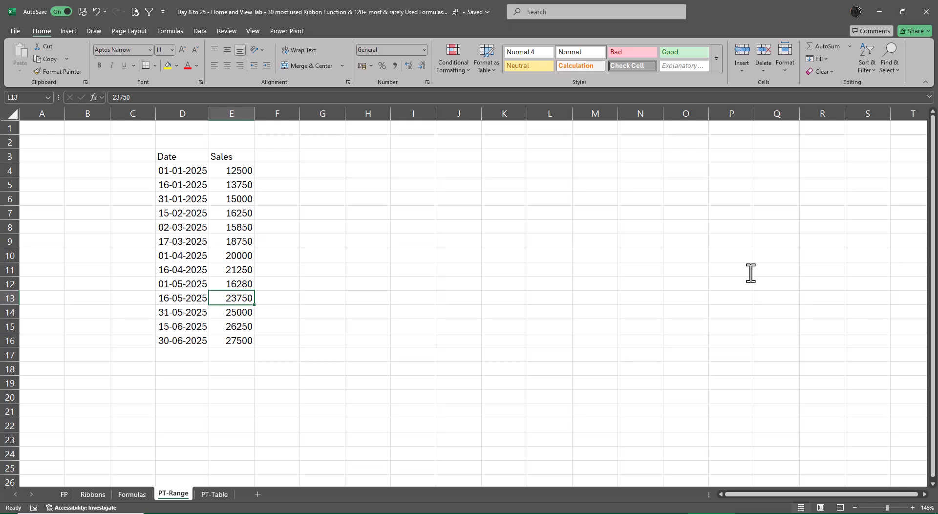
# Step: Copy the whole Date and Sales range D3:E16 on the PT-Range sheet
pyautogui.hotkey('ctrl', 'Up')
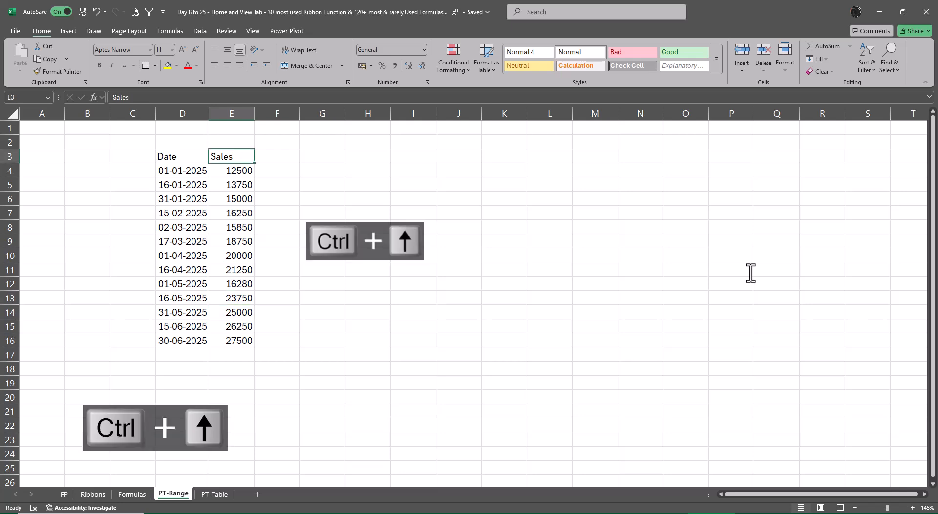
pyautogui.hotkey('ctrl', 'Left')
pyautogui.hotkey('ctrl', 'shift', 'Down')
pyautogui.hotkey('ctrl', 'shift', 'Right')
pyautogui.hotkey('ctrl', 'c')
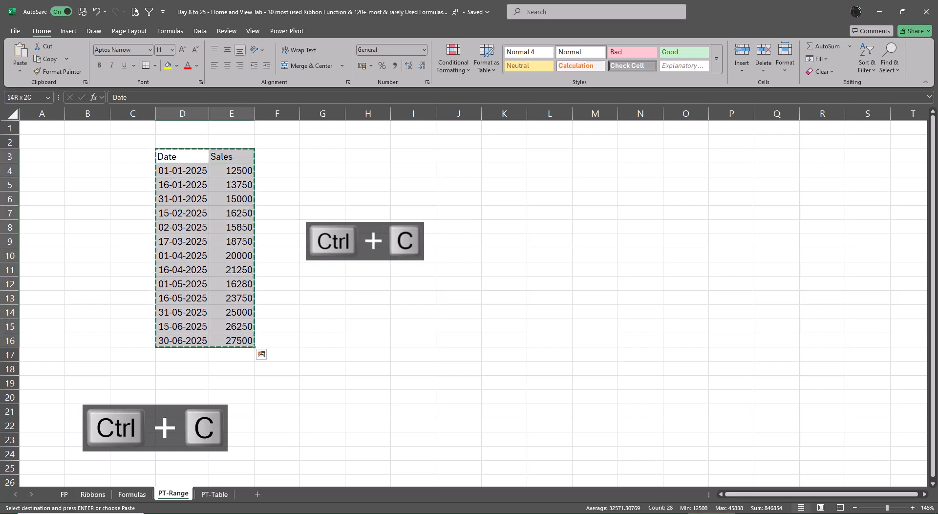
# Step: Paste the copied range into the PT-Table sheet starting at D3 and autofit its column widths
pyautogui.click(220, 496)
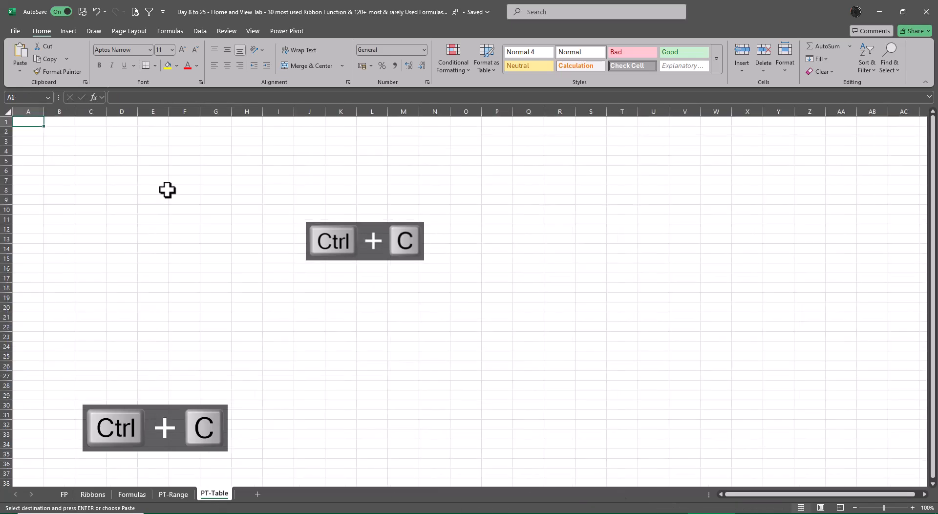
pyautogui.scroll(3, 293, 304)
pyautogui.click(225, 175)
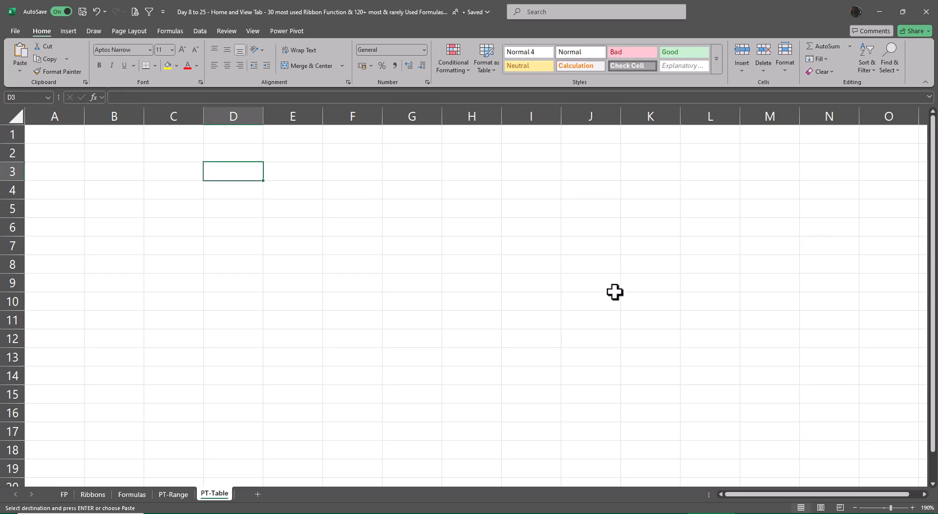
pyautogui.hotkey('ctrl', 'v')
pyautogui.hotkey('alt', 'o')
pyautogui.press('c')
pyautogui.press('a')
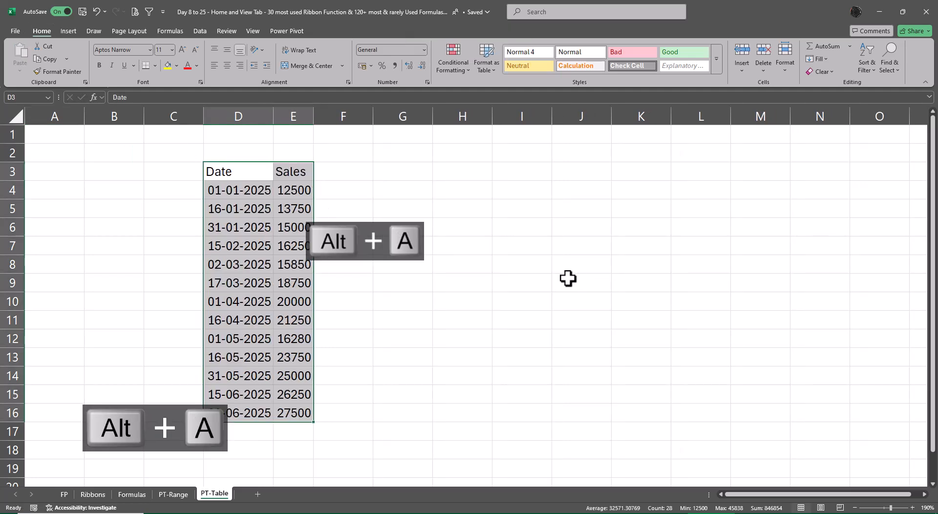
# Step: Back on the PT-Range sheet, clear the 31-01-2025 date in D6
pyautogui.hotkey('ctrl', 'pageup')
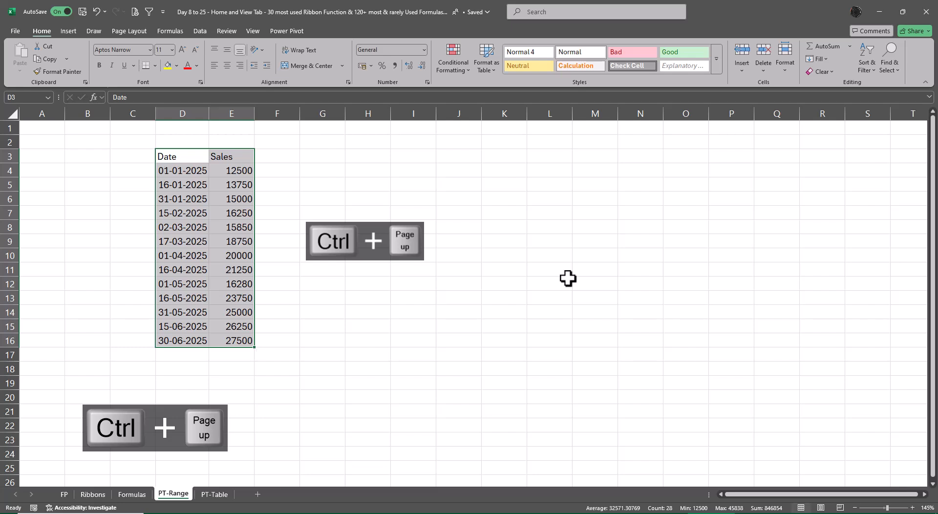
pyautogui.hotkey('shift', 'BackSpace')
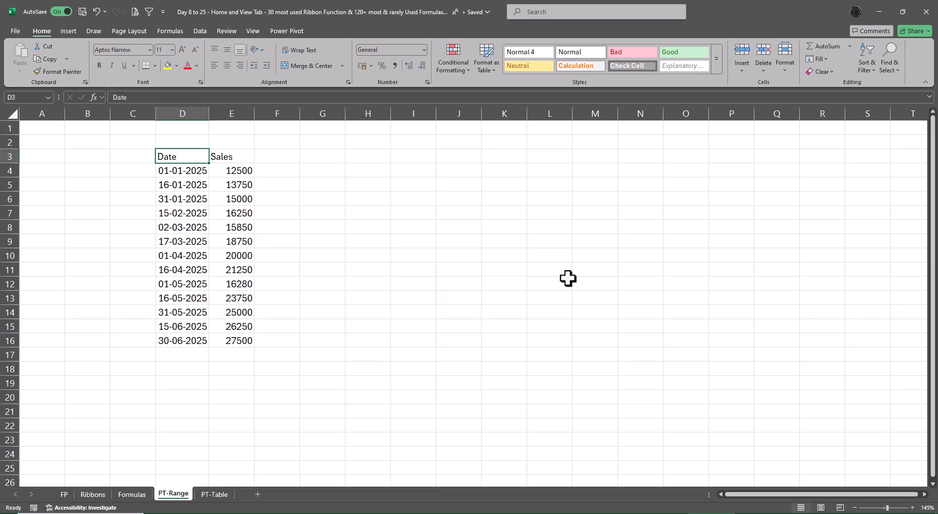
pyautogui.press('Down')
pyautogui.press('Down')
pyautogui.press('Down')
pyautogui.press('Delete')
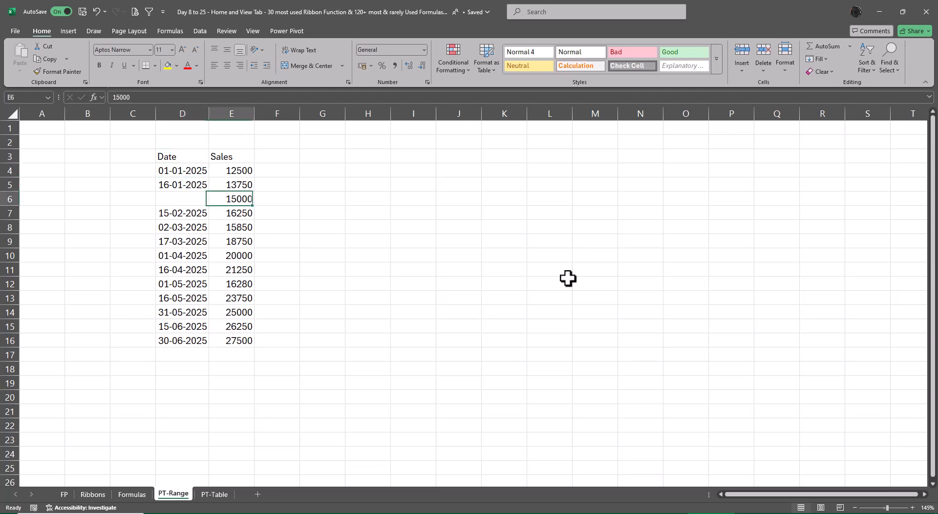
# Step: Clear the Sales value for 17-03-2025 in E9 and the date in D12
pyautogui.press('Right')
pyautogui.press('Down')
pyautogui.press('Down')
pyautogui.press('Down')
pyautogui.press('Delete')
pyautogui.press('Left')
pyautogui.press('Down')
pyautogui.press('Down')
pyautogui.press('Down')
pyautogui.press('Delete')
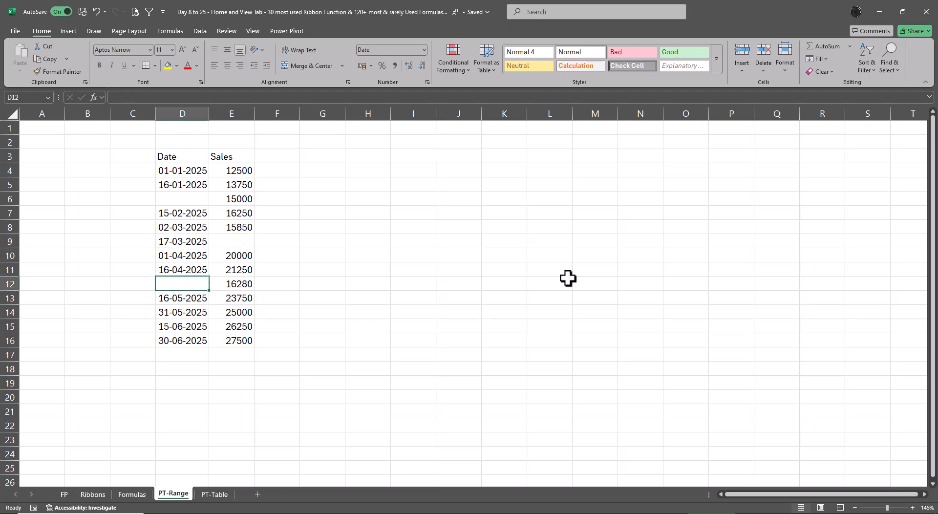
# Step: Clear the Sales value for 31-05-2025 in E14 and the last date in D16
pyautogui.press('Right')
pyautogui.press('Down')
pyautogui.press('Down')
pyautogui.press('Delete')
pyautogui.press('Left')
pyautogui.press('Down')
pyautogui.press('Down')
pyautogui.press('Delete')
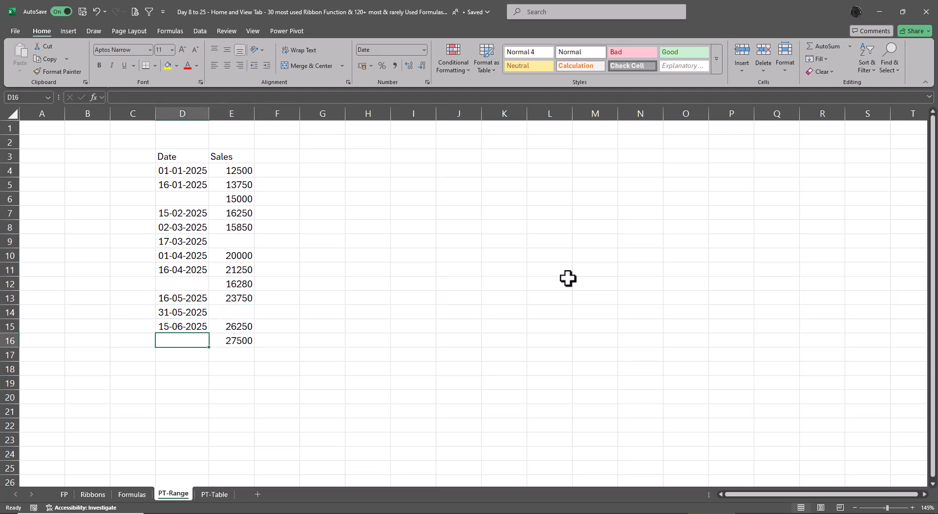
# Step: Select the Sales cells from E16 up to E4 to examine the gaps in the column
pyautogui.press('Up')
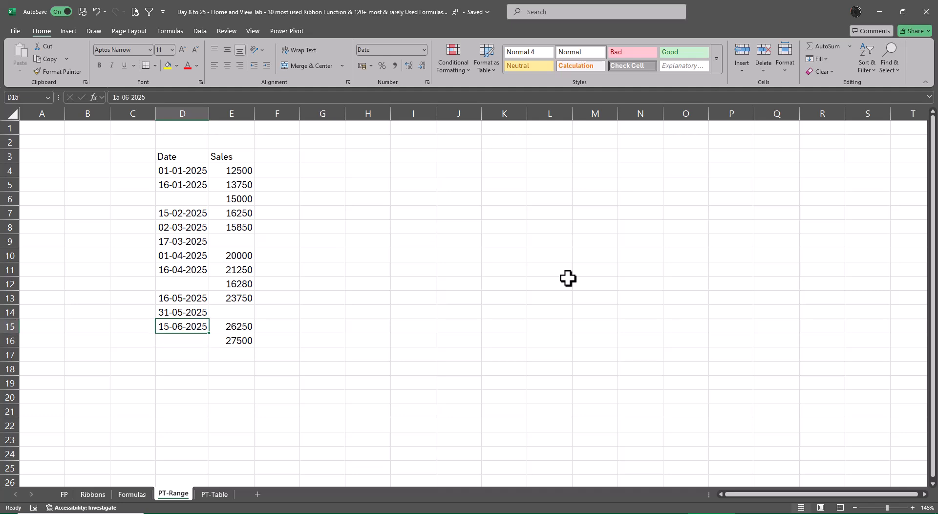
pyautogui.press('Right')
pyautogui.press('Down')
pyautogui.hotkey('shift', 'Up')
pyautogui.hotkey('shift', 'Up')
pyautogui.hotkey('shift', 'Up')
pyautogui.hotkey('shift', 'Up')
pyautogui.hotkey('shift', 'Up')
pyautogui.hotkey('shift', 'Up')
pyautogui.hotkey('shift', 'Up')
pyautogui.hotkey('shift', 'Up')
pyautogui.hotkey('shift', 'Up')
pyautogui.hotkey('shift', 'Up')
pyautogui.hotkey('shift', 'Up')
pyautogui.hotkey('shift', 'Up')
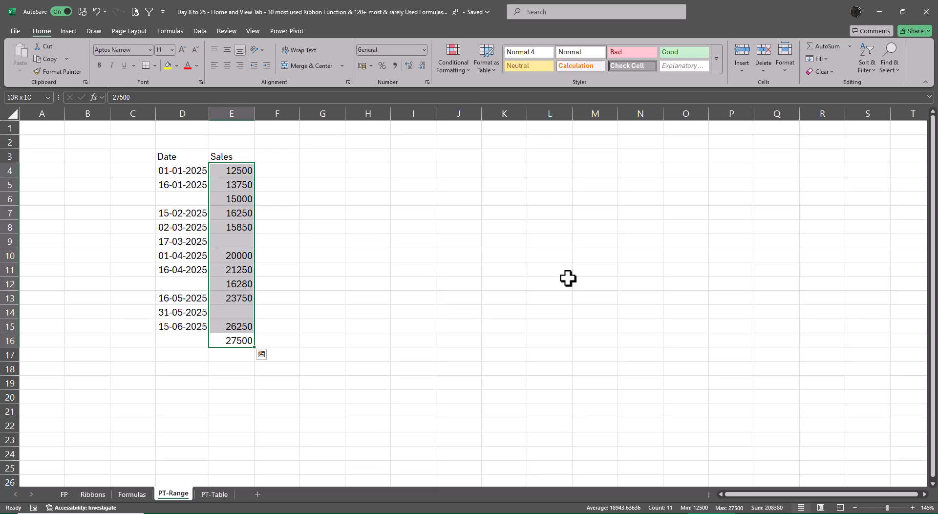
# Step: Select the three records with missing dates together: D16:E16, D12:E12 and D6:E6
pyautogui.press('Down')
pyautogui.press('Up')
pyautogui.press('Left')
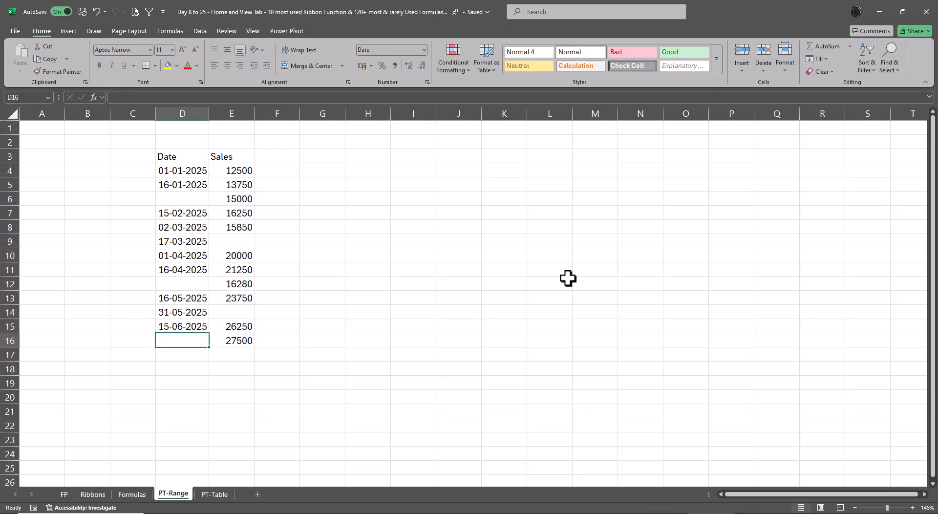
pyautogui.hotkey('shift', 'Right')
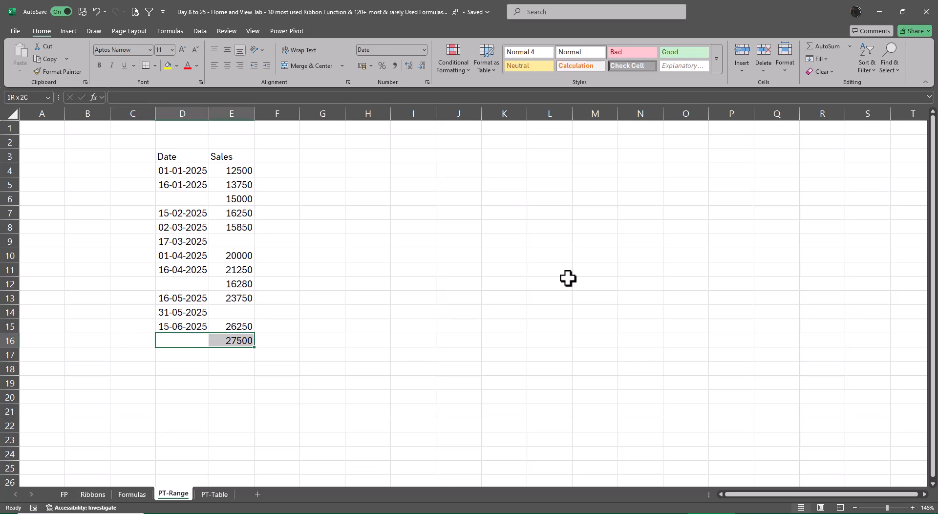
pyautogui.keyDown('ctrl'); pyautogui.moveTo(173, 284); pyautogui.dragTo(242, 283); pyautogui.keyUp('ctrl')
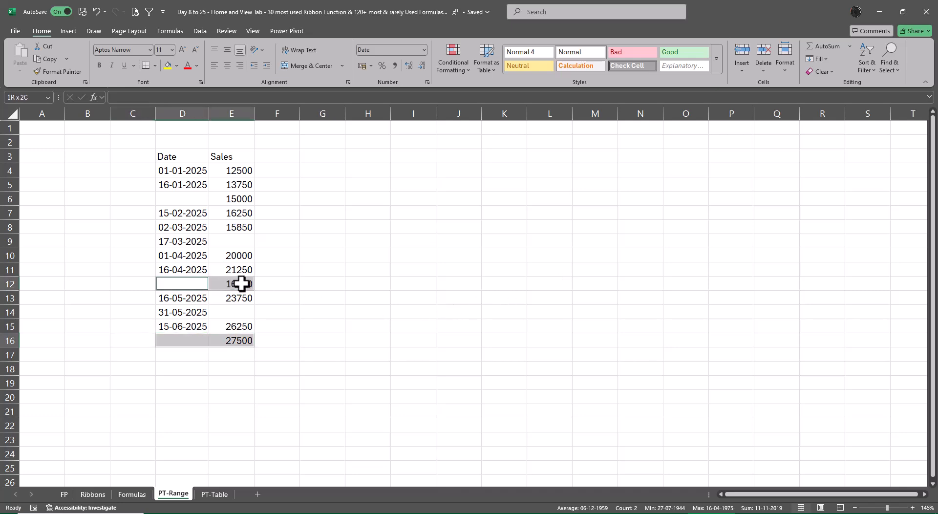
pyautogui.keyDown('ctrl'); pyautogui.moveTo(183, 199); pyautogui.dragTo(232, 199); pyautogui.keyUp('ctrl')
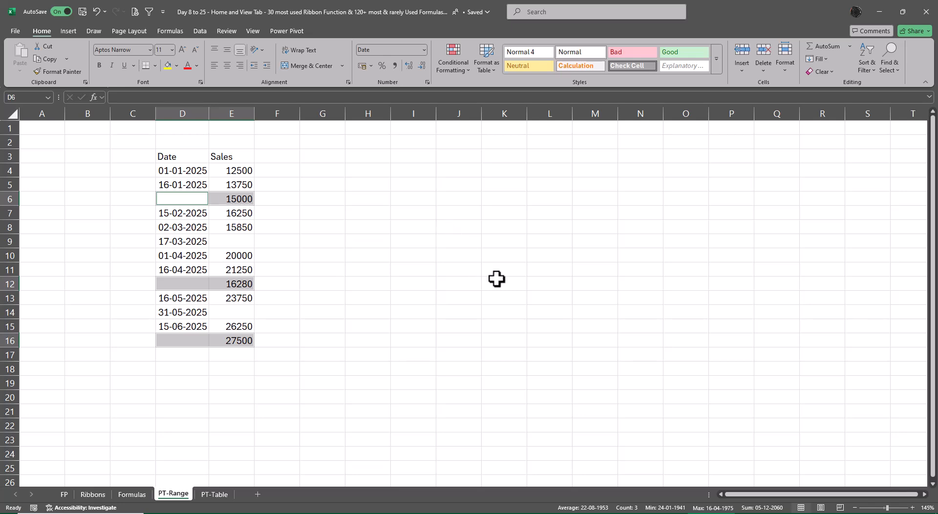
# Step: On the Ribbons sheet, make the "Find and Select - Go to Special - Most Used Functions" entry in C8 bold
pyautogui.hotkey('alt', 'Tab')
pyautogui.click(64, 494)
pyautogui.click(94, 495)
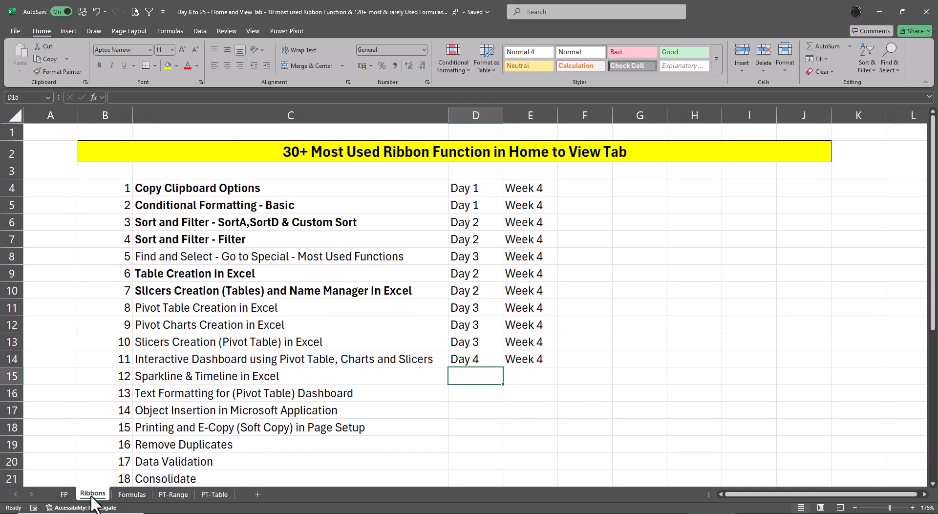
pyautogui.click(262, 256)
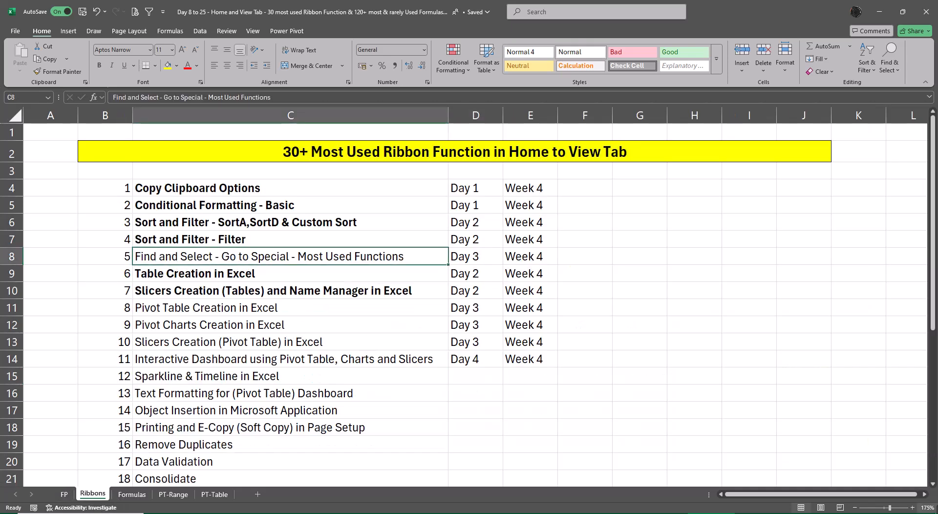
pyautogui.hotkey('ctrl', 'b')
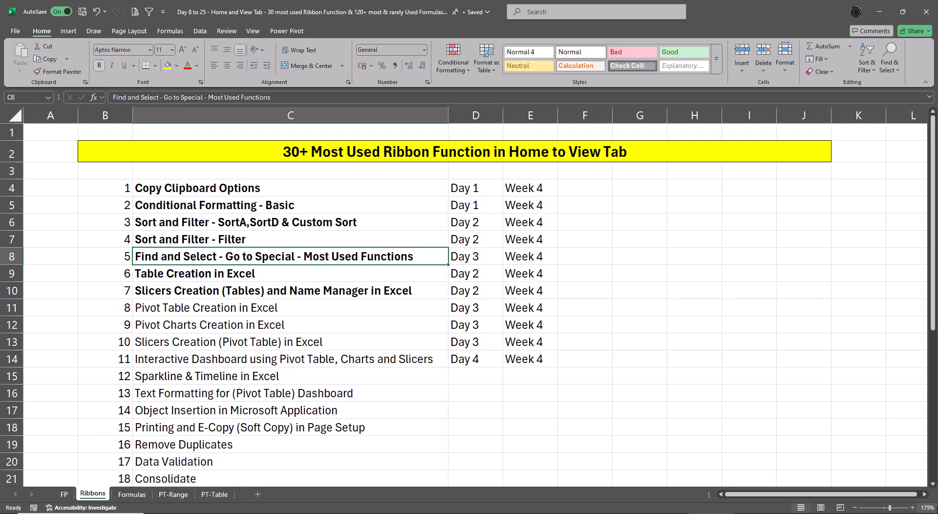
# Step: Return to the PT-Range sheet and select the Sales cells E4:E16
pyautogui.click(172, 495)
pyautogui.click(410, 309)
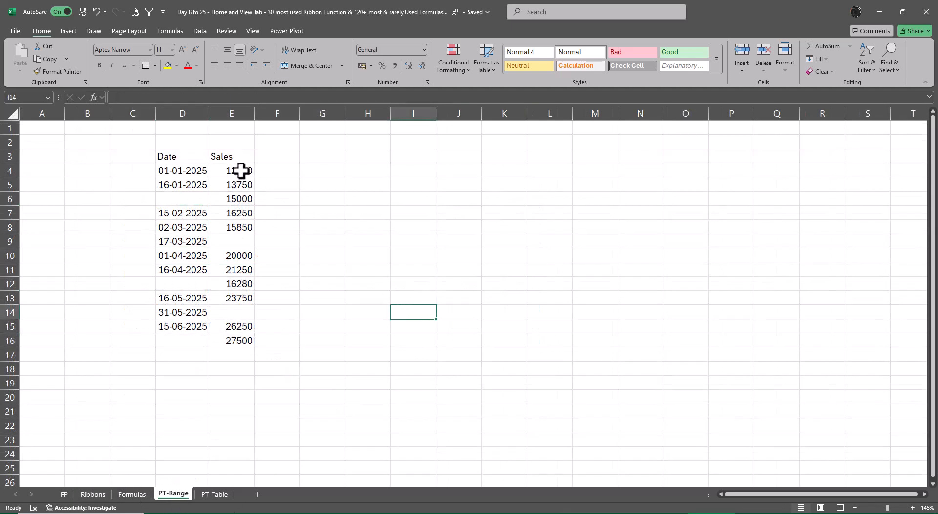
pyautogui.moveTo(243, 171); pyautogui.dragTo(241, 338)
pyautogui.click(241, 340)
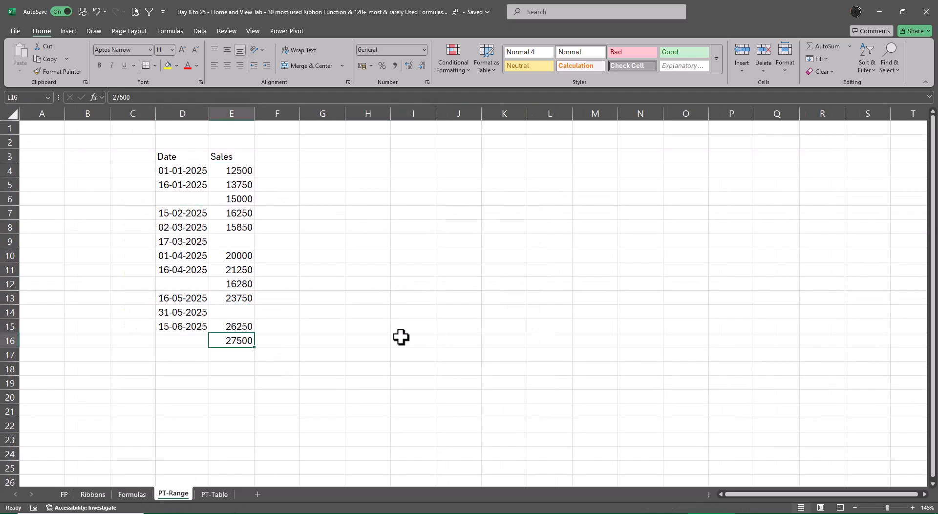
pyautogui.moveTo(247, 171); pyautogui.dragTo(243, 341)
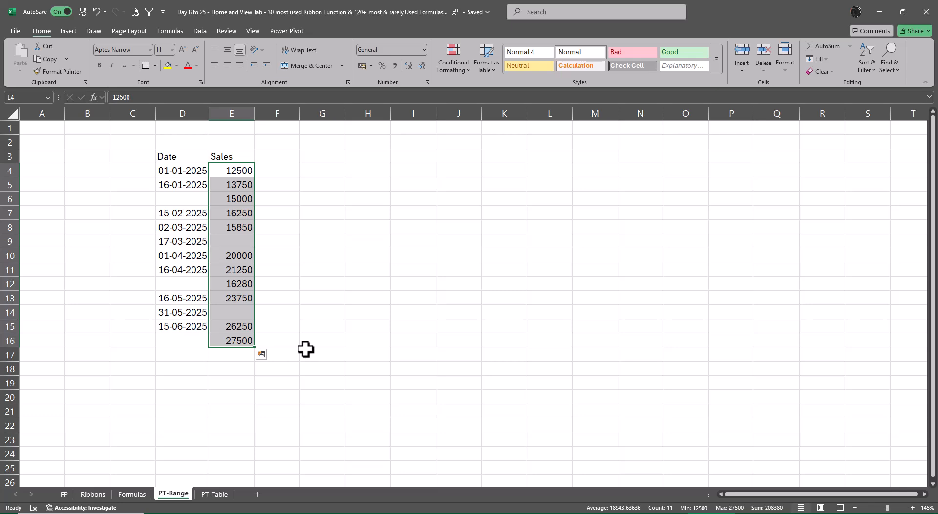
# Step: View the Go To dialog and the Go To Special options for the selected Sales cells, cancelling both
pyautogui.press('F5')
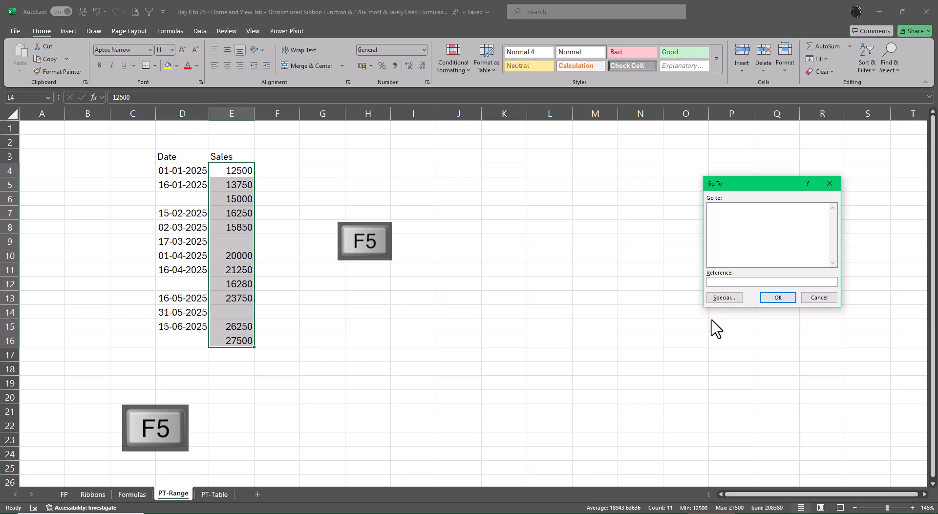
pyautogui.click(817, 297)
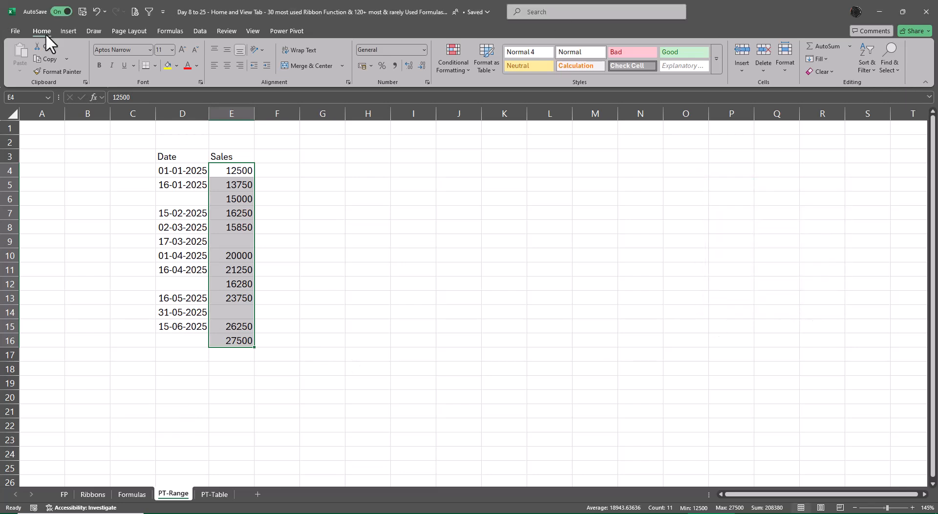
pyautogui.click(896, 60)
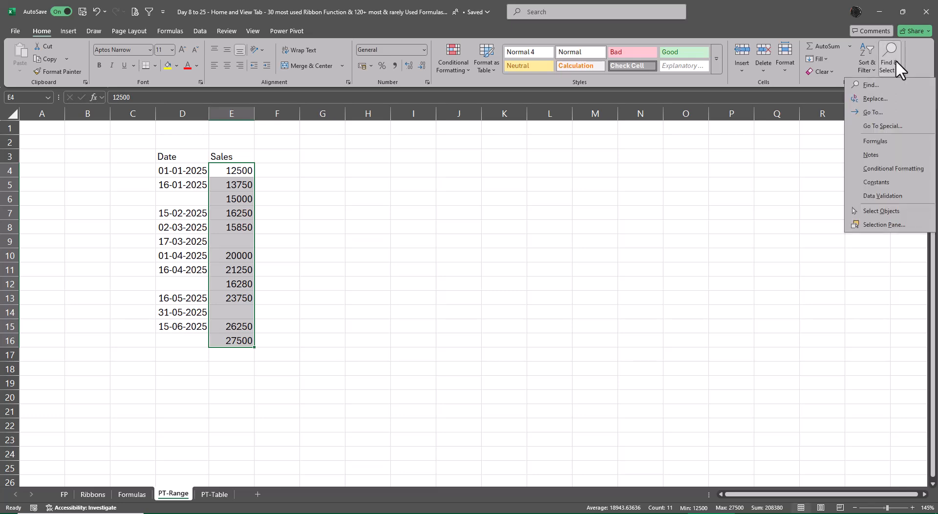
pyautogui.click(884, 126)
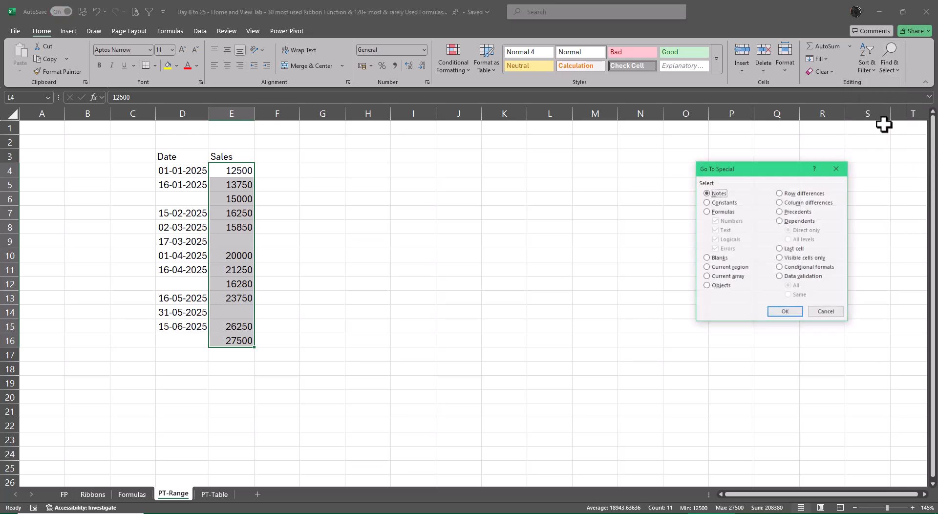
pyautogui.moveTo(737, 169); pyautogui.dragTo(499, 174)
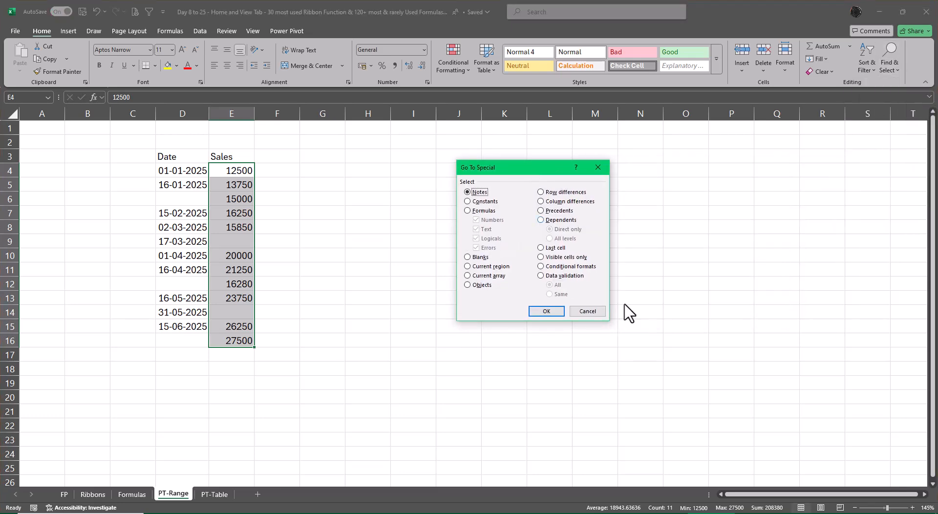
pyautogui.click(587, 313)
# Step: Reach the Go To Special options through the Go To dialog and cancel without choosing any
pyautogui.click(896, 71)
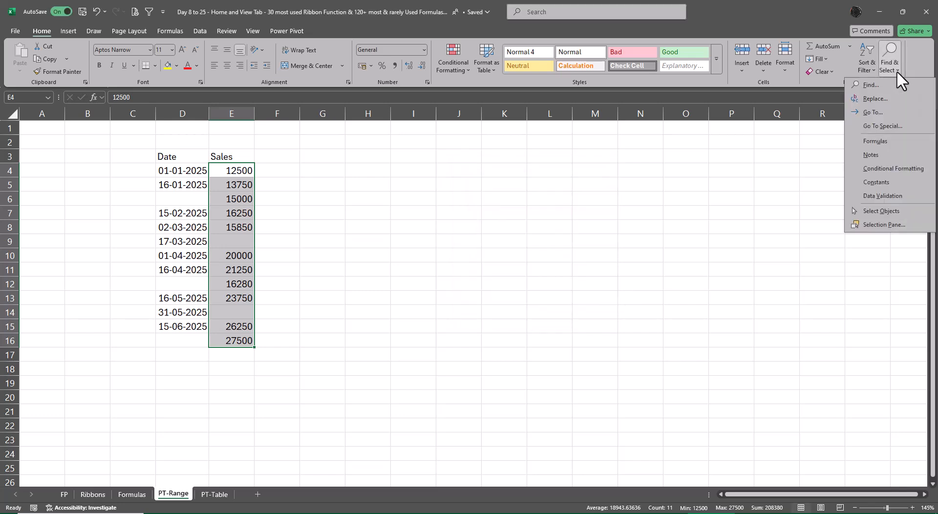
pyautogui.click(885, 111)
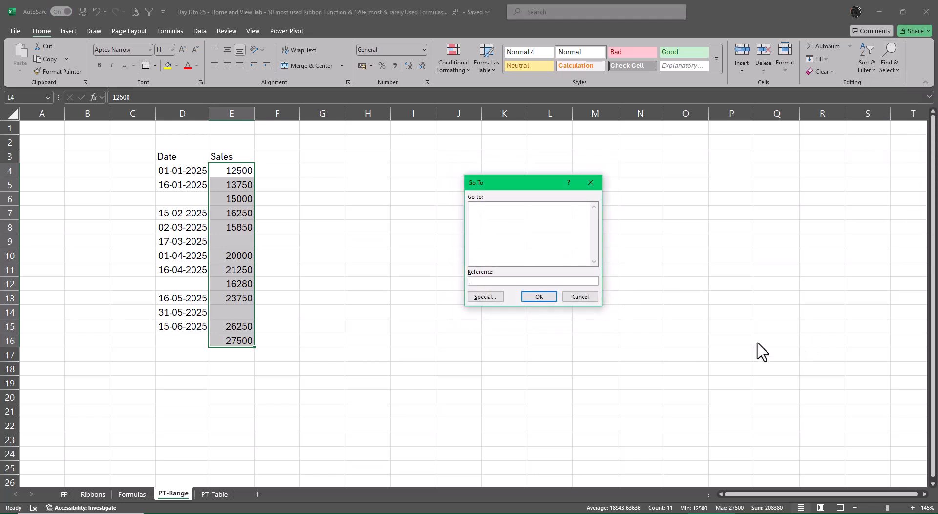
pyautogui.click(492, 299)
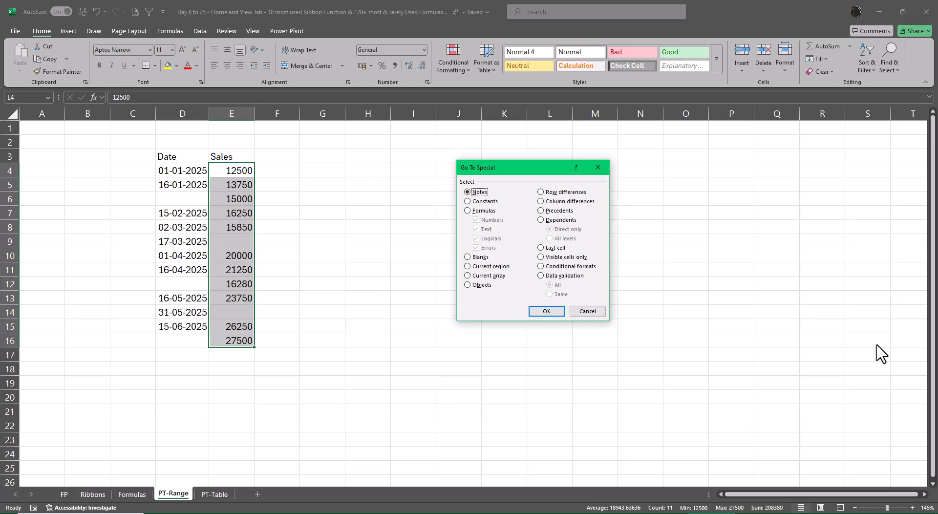
pyautogui.click(591, 313)
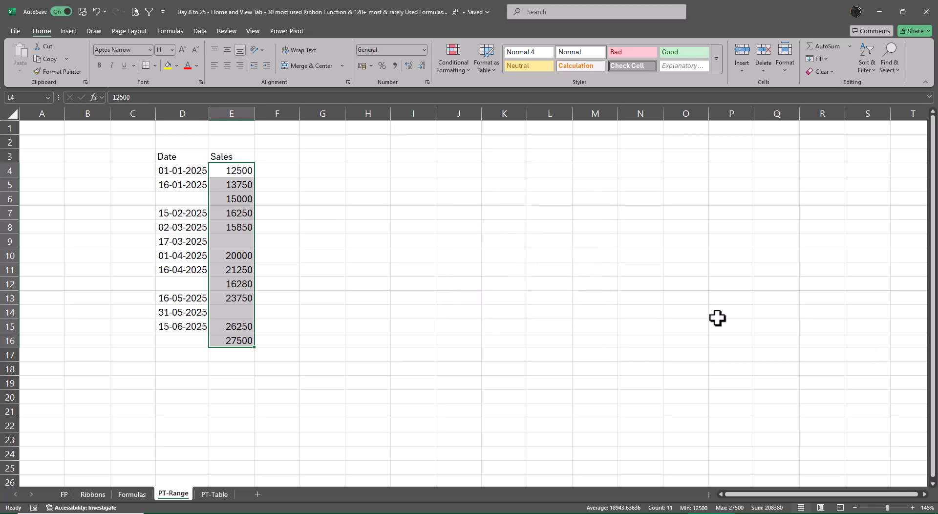
# Step: Select the blank cells within E4:E16 using the Blanks option of Go To Special and fill them all with 0
pyautogui.press('alt')
pyautogui.press('h')
pyautogui.press('f')
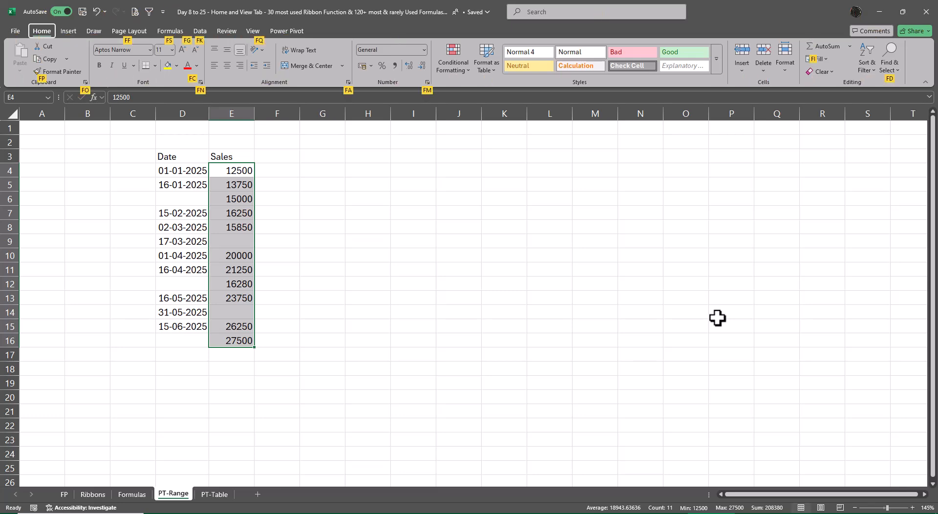
pyautogui.press('d')
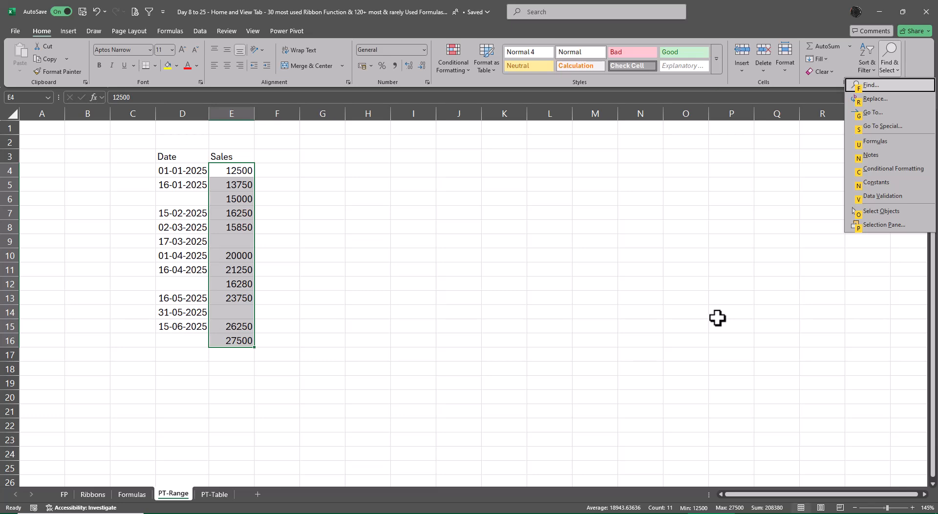
pyautogui.press('s')
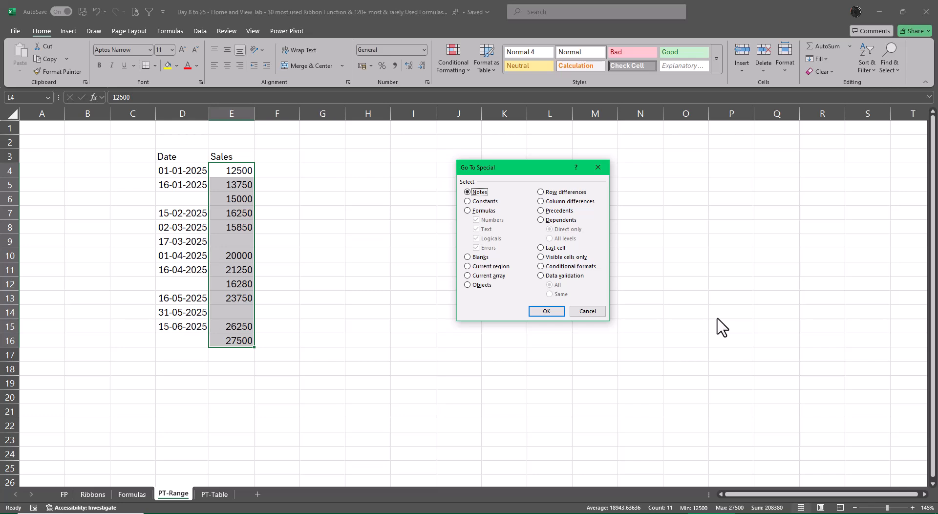
pyautogui.click(475, 257)
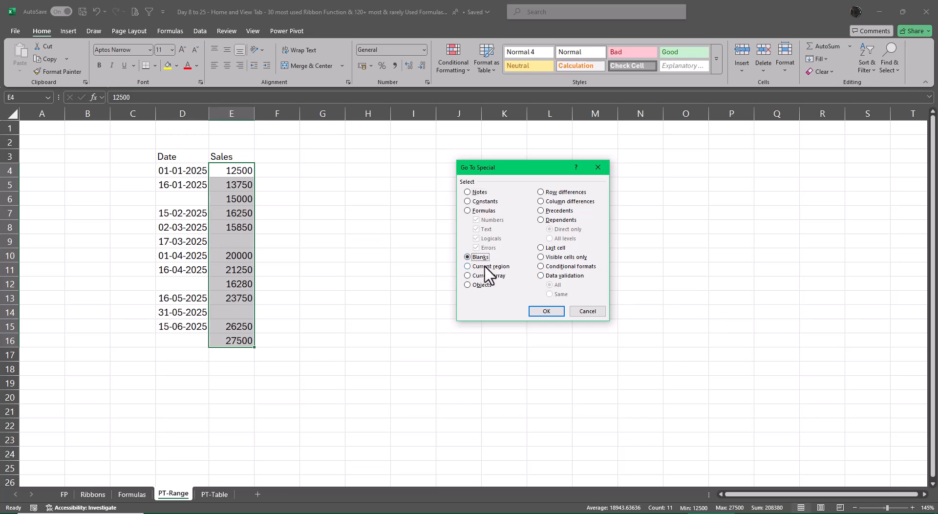
pyautogui.click(547, 311)
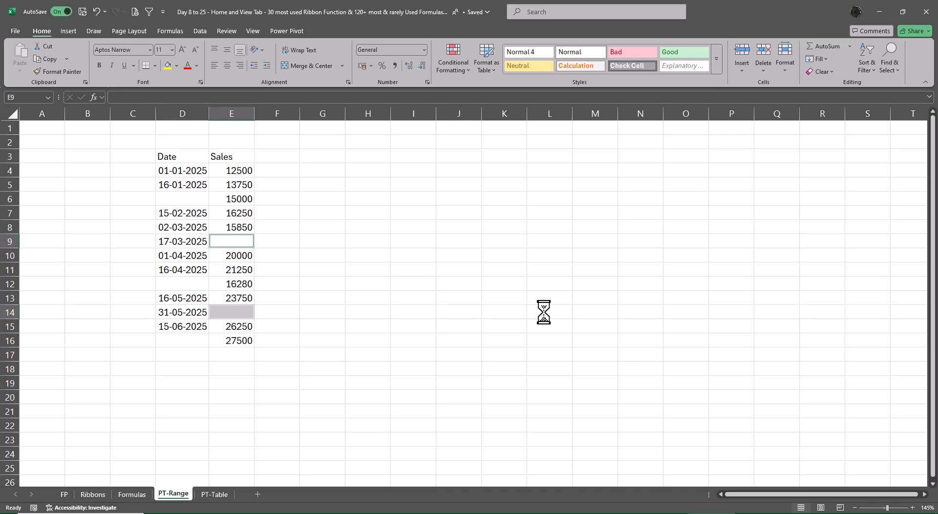
pyautogui.write('0')
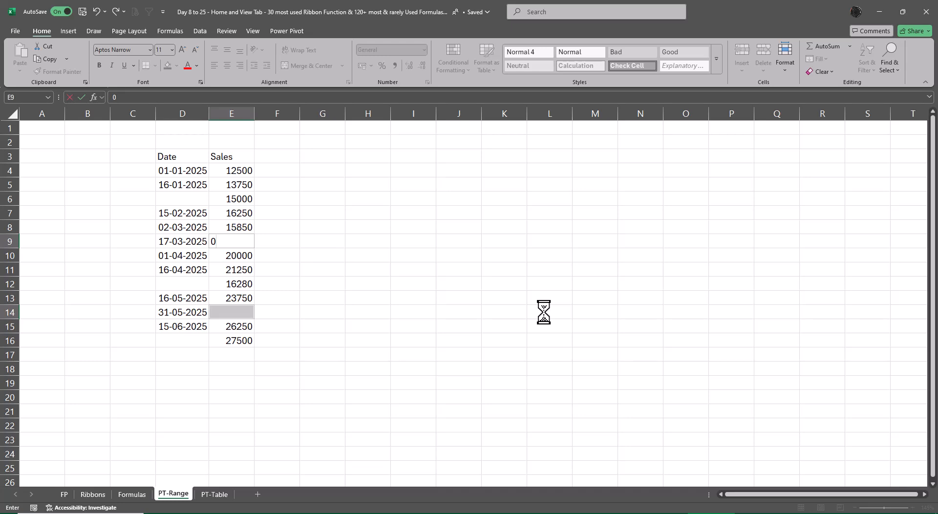
pyautogui.hotkey('ctrl', 'Return')
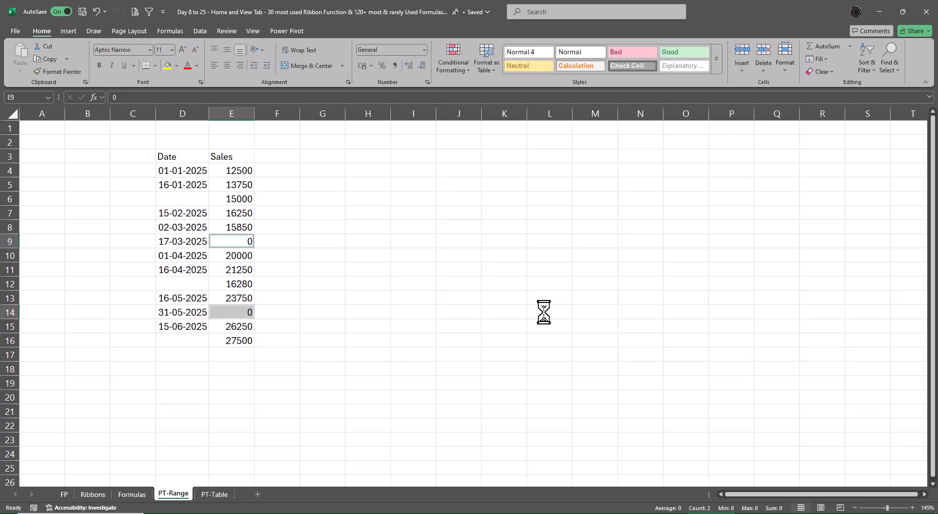
pyautogui.click(545, 312)
# Step: Enter the heading "Date Database in Excel" in cell H3
pyautogui.moveTo(195, 166); pyautogui.dragTo(199, 340)
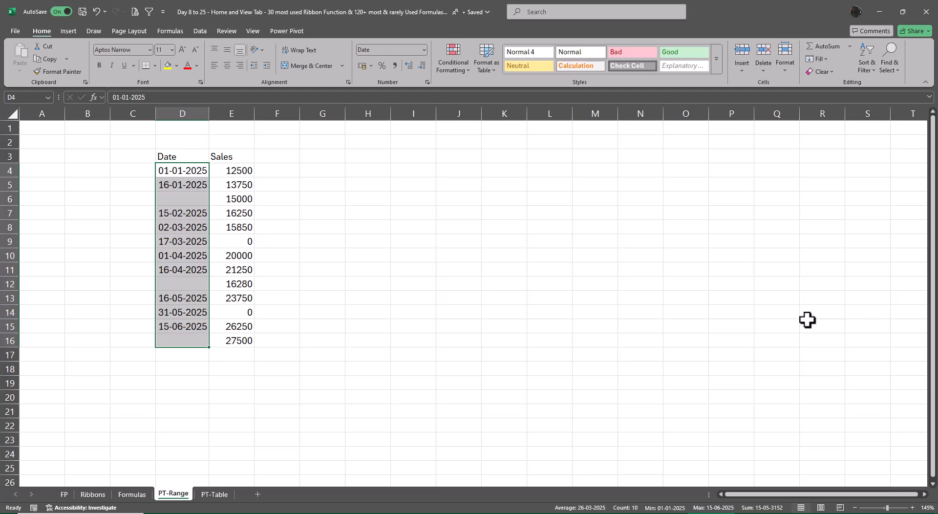
pyautogui.click(368, 158)
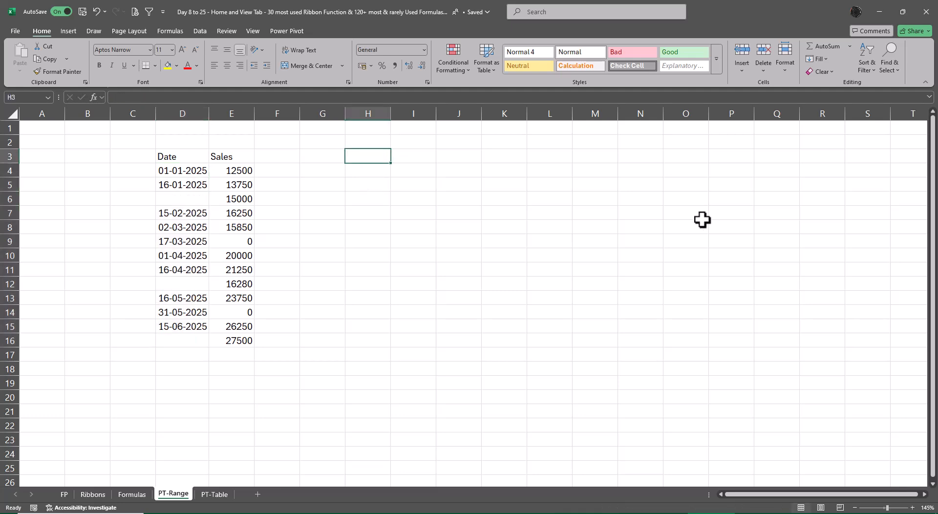
pyautogui.write('Date')
pyautogui.write(' Data')
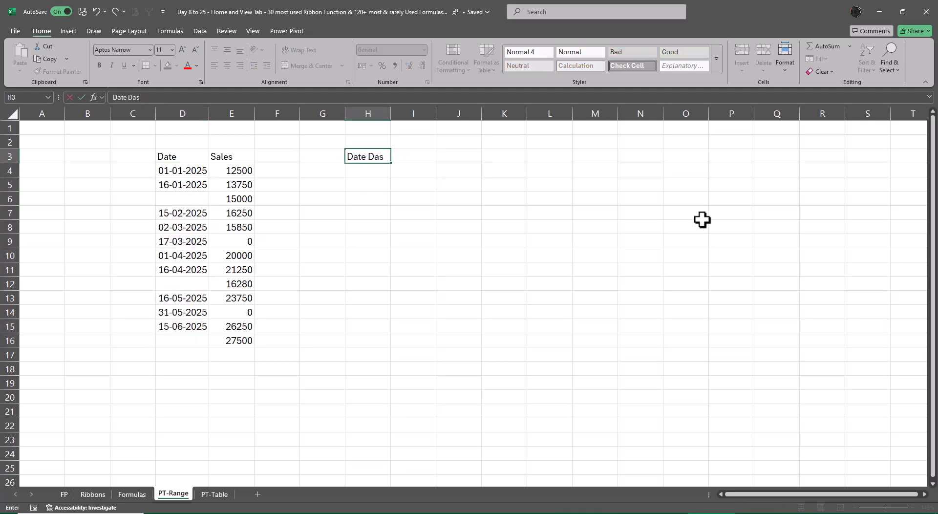
pyautogui.press('BackSpace')
pyautogui.write('abase in Excel')
pyautogui.press('Return')
# Step: Under the heading, enter Start with 01-01-1900 in H4:I4 and End with 31-12-9999 in H5:I5
pyautogui.write('Start')
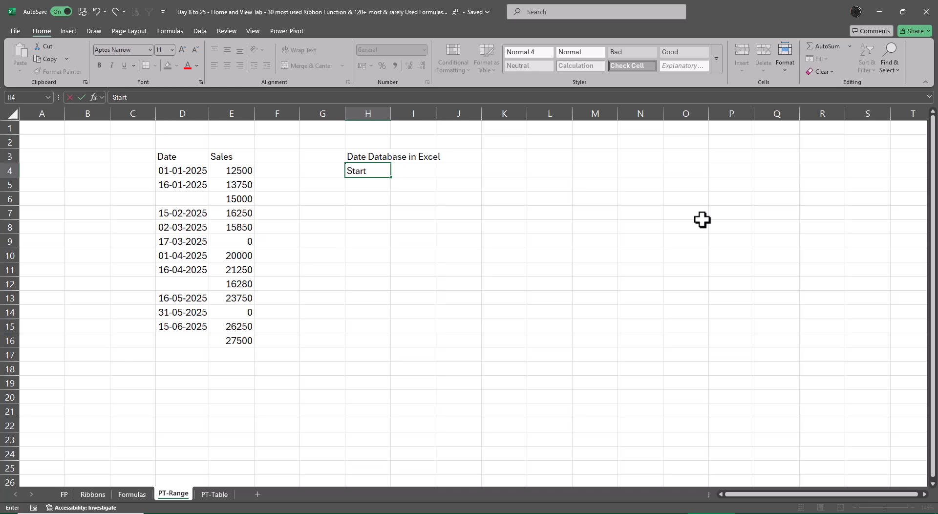
pyautogui.press('Tab')
pyautogui.write('1-')
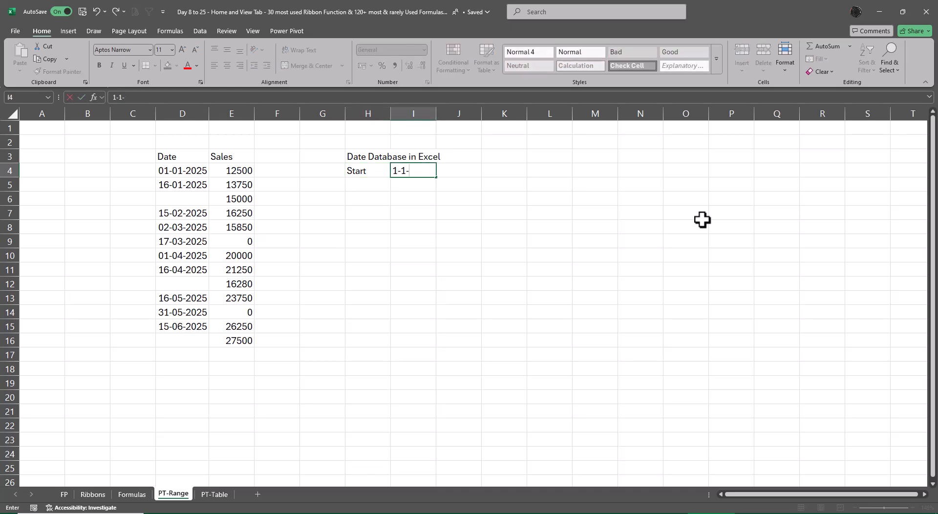
pyautogui.write('01-1900')
pyautogui.press('Return')
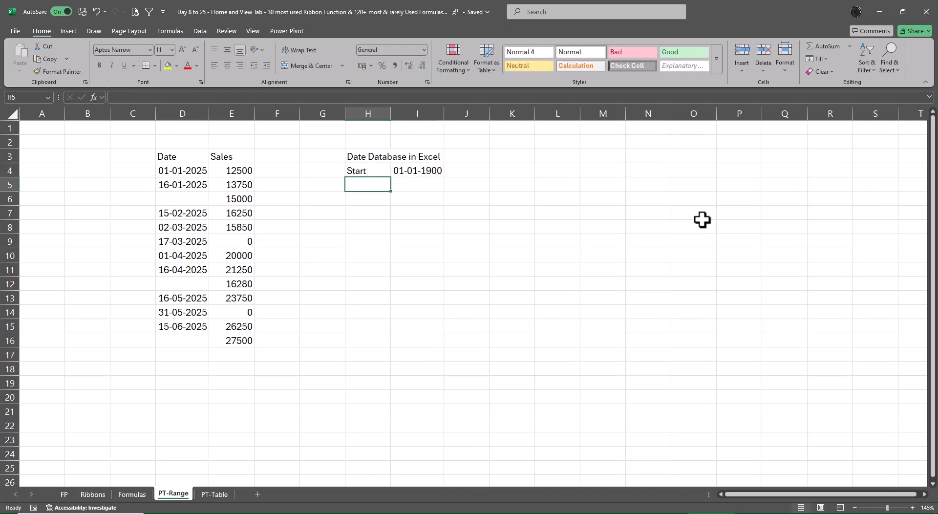
pyautogui.write('End')
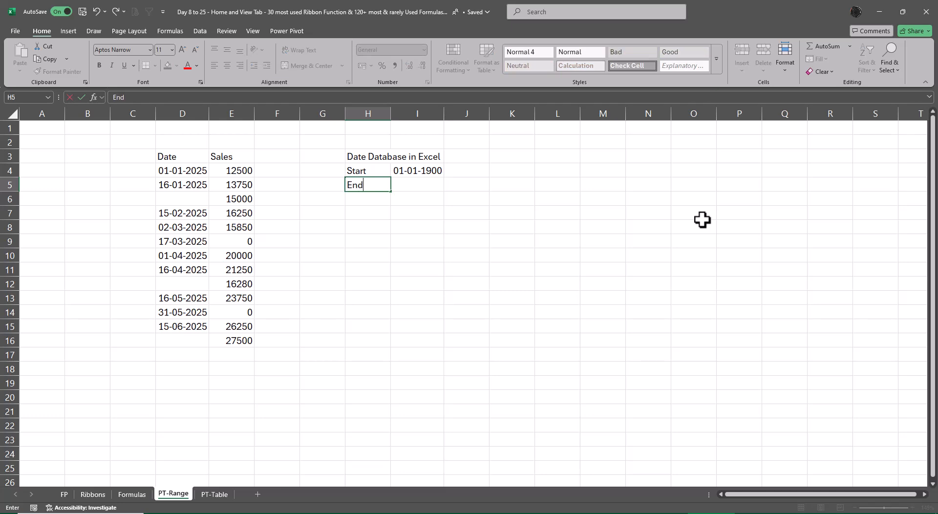
pyautogui.press('Tab')
pyautogui.write('31-')
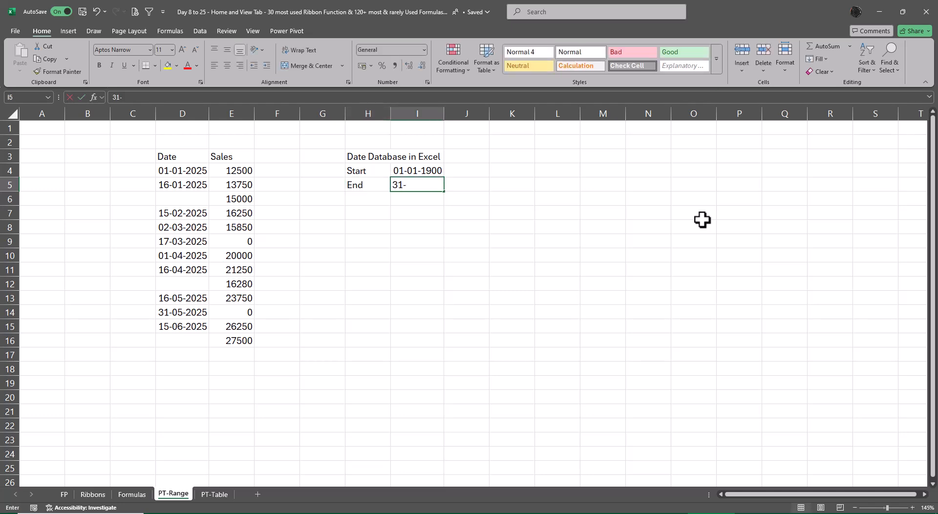
pyautogui.write('12-9999')
pyautogui.press('Return')
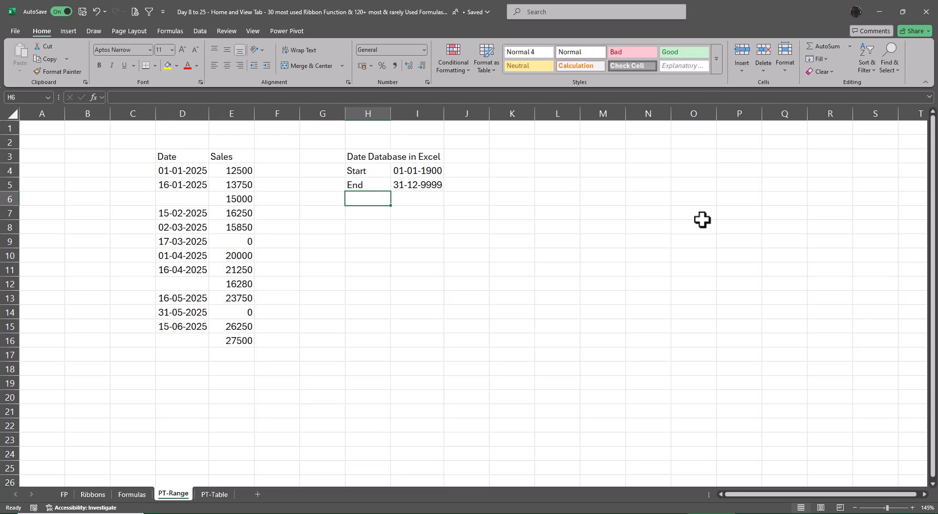
# Step: Copy the start date from I4 into J4:J5 and fit the width of column J to its contents
pyautogui.press('Up')
pyautogui.press('Right')
pyautogui.press('Up')
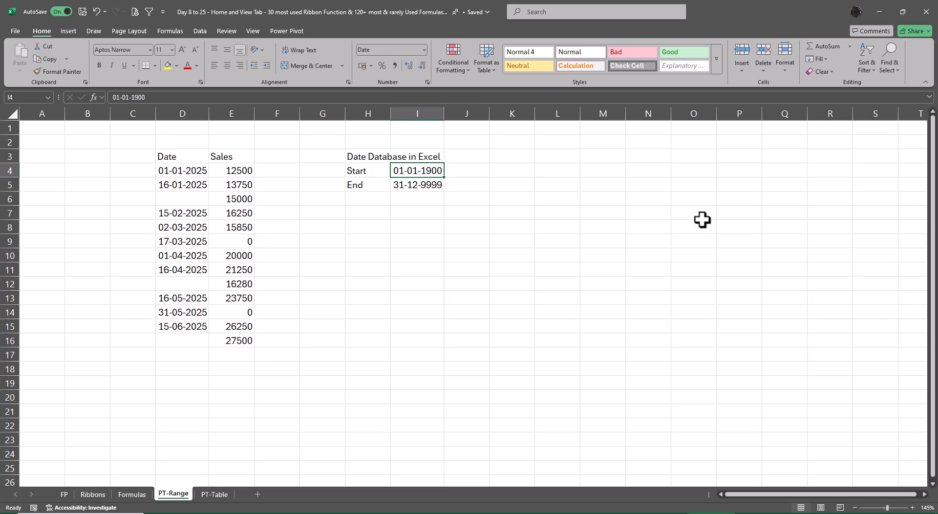
pyautogui.hotkey('ctrl', 'c')
pyautogui.press('Right')
pyautogui.hotkey('ctrl', 'v')
pyautogui.press('Down')
pyautogui.hotkey('ctrl', 'v')
pyautogui.press('Escape')
pyautogui.press('Up')
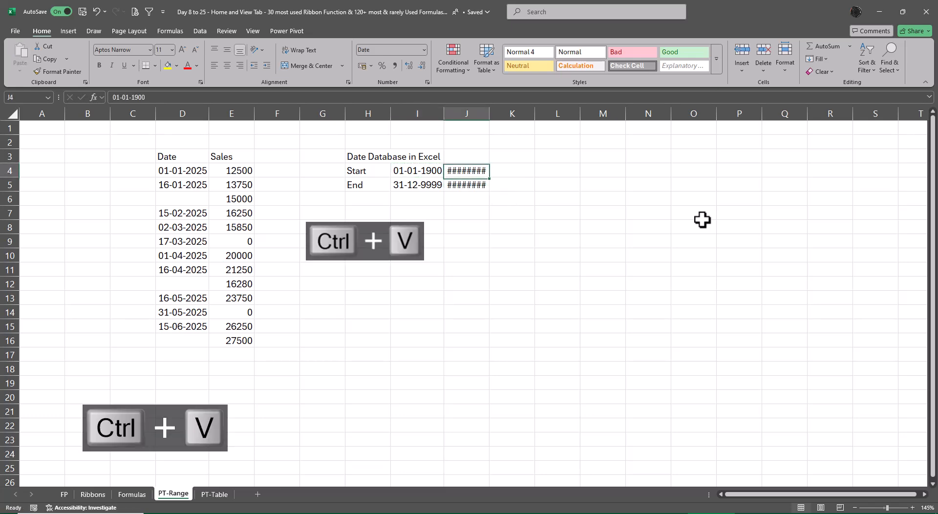
pyautogui.hotkey('shift', 'Down')
pyautogui.hotkey('ctrl', 'v')
pyautogui.hotkey('alt', 'a')
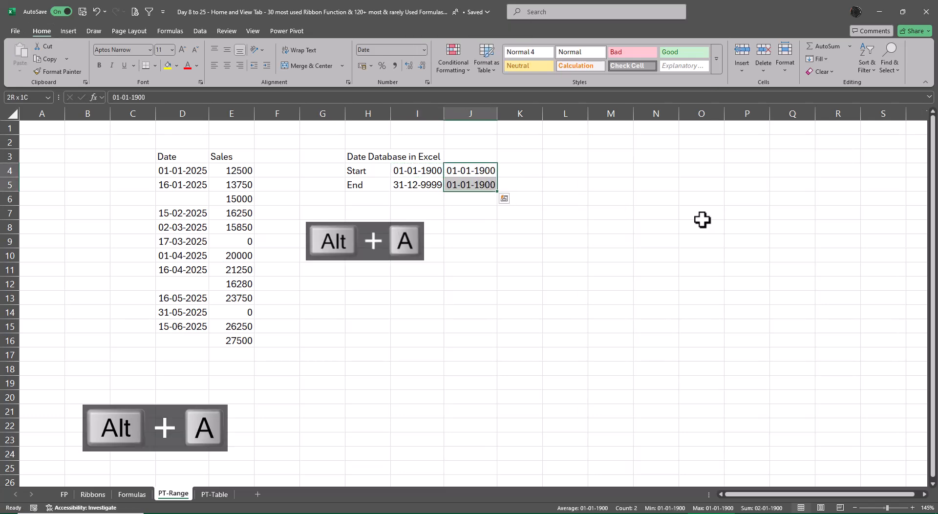
pyautogui.hotkey('shift', 'Up')
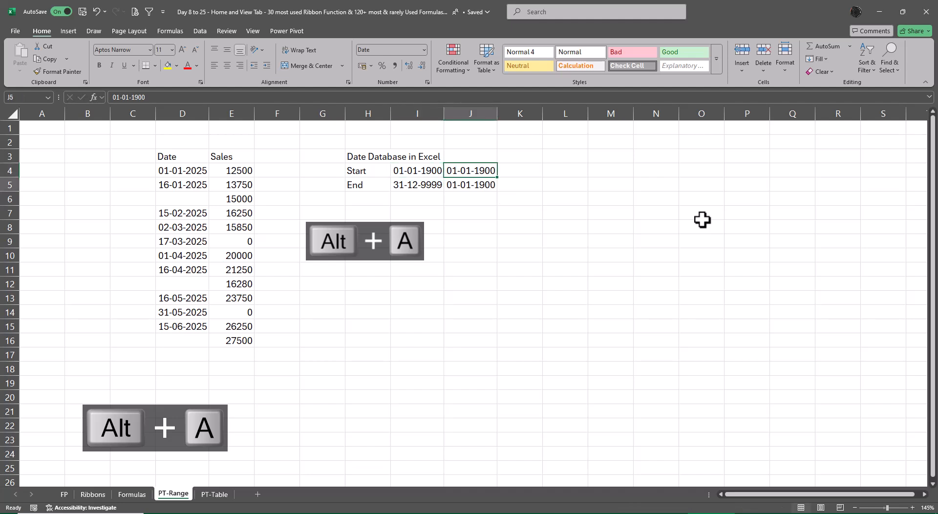
# Step: Replace the content of J5 with the formula =I5
pyautogui.click(472, 186)
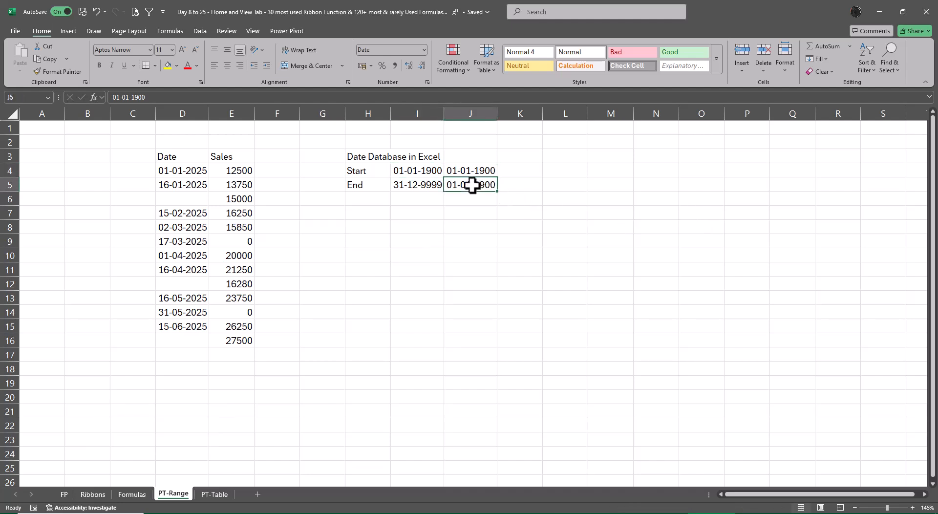
pyautogui.write('=I5')
pyautogui.hotkey('ctrl', 'Return')
# Step: Change the number format of the dates in J4 and J5 to General
pyautogui.click(469, 172)
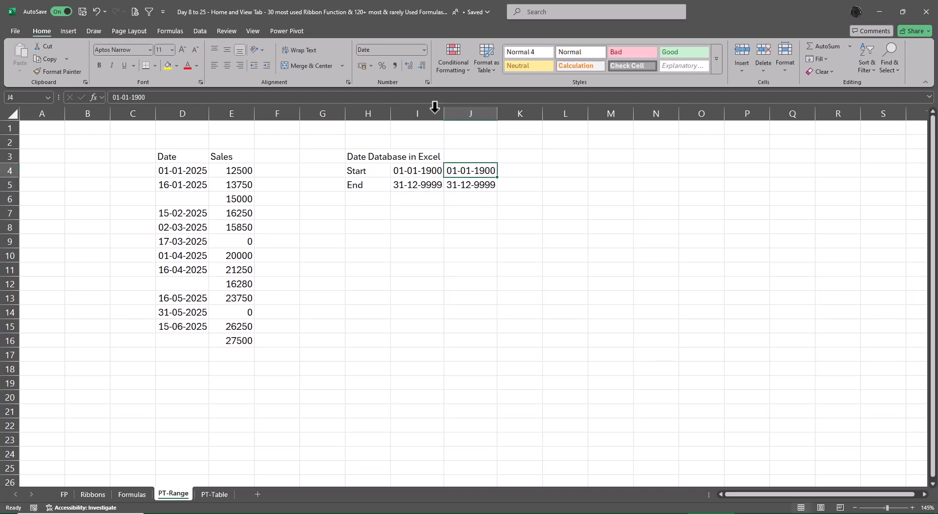
pyautogui.click(425, 49)
pyautogui.click(393, 70)
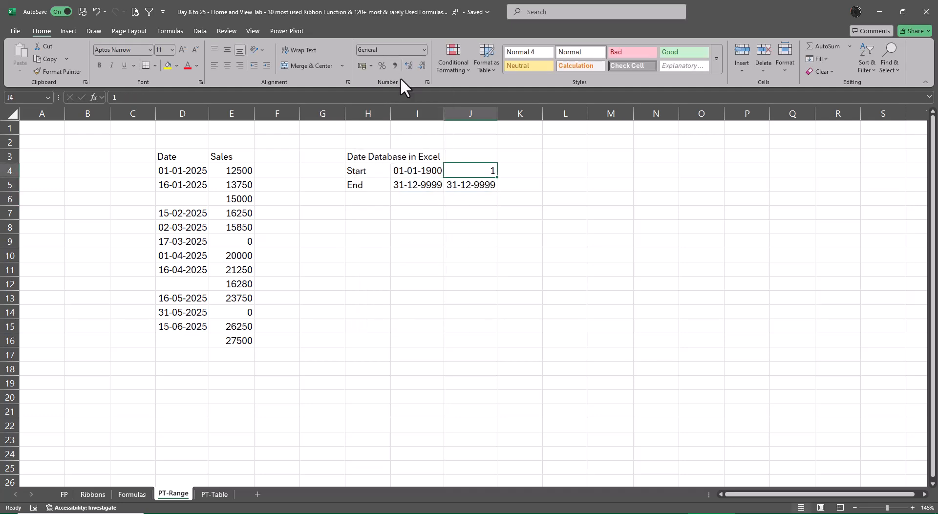
pyautogui.click(474, 187)
pyautogui.click(418, 48)
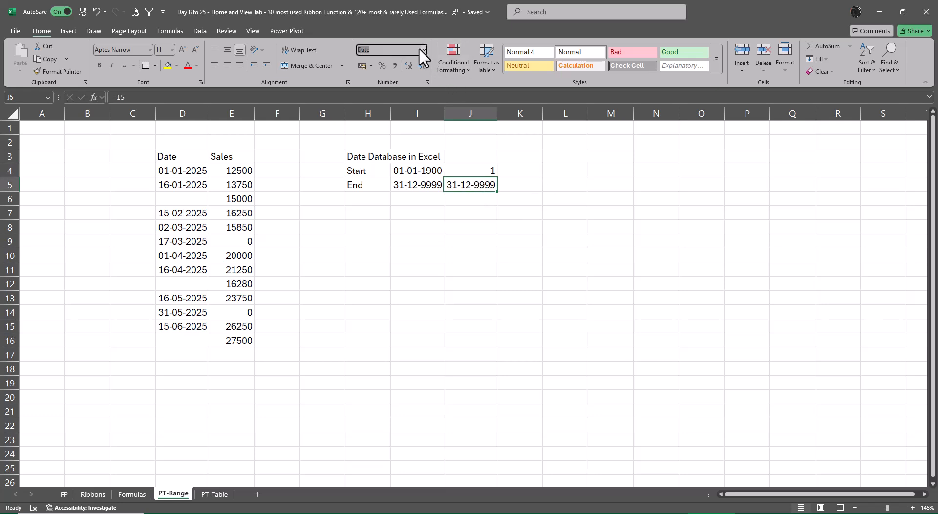
pyautogui.click(422, 49)
pyautogui.click(410, 73)
pyautogui.click(621, 234)
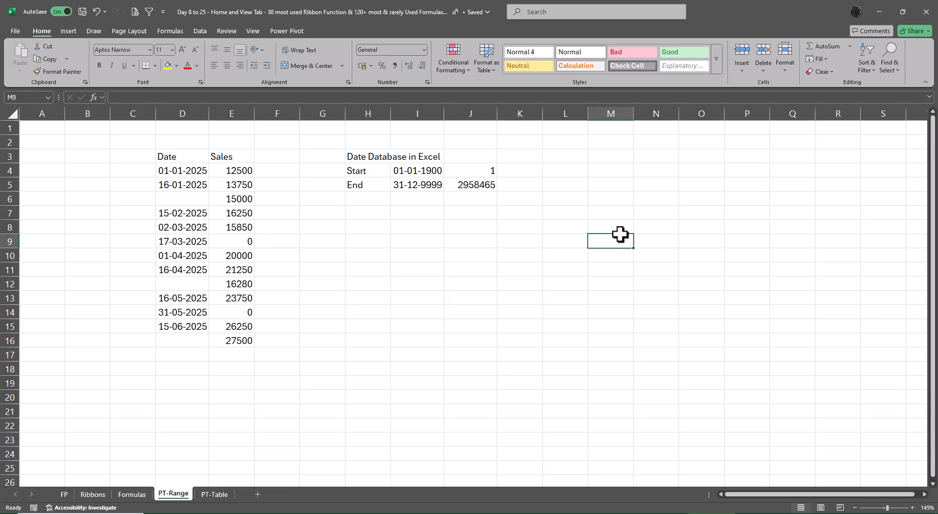
# Step: Insert the current date, 22-01-2025, in H7 and copy it into I7
pyautogui.click(357, 214)
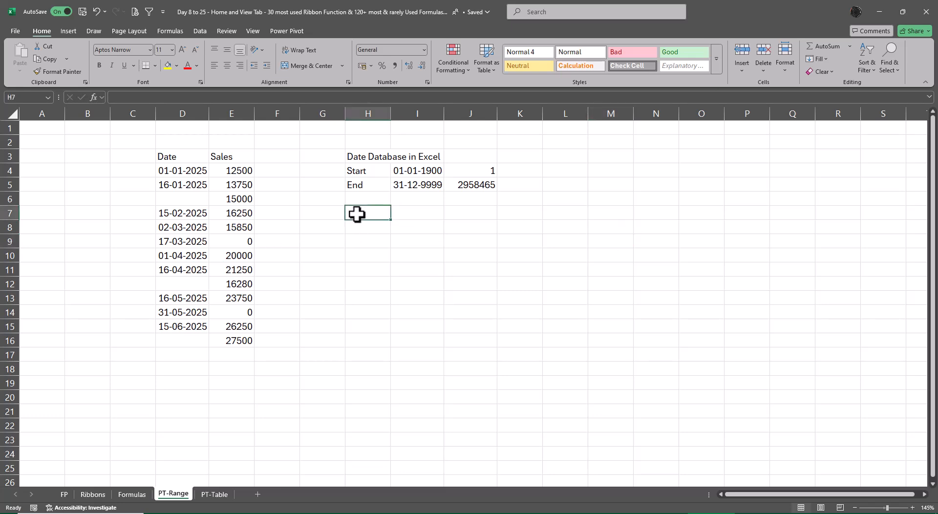
pyautogui.hotkey('ctrl', ';')
pyautogui.press('Tab')
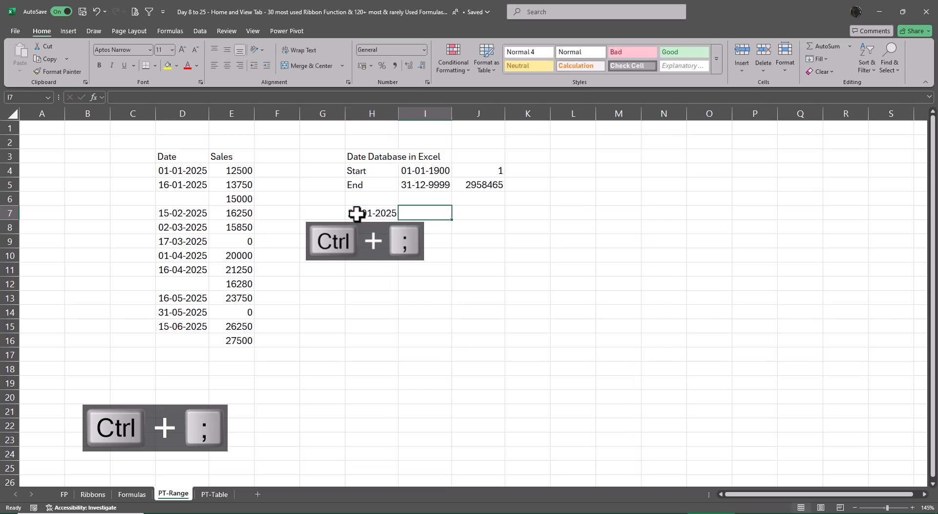
pyautogui.click(357, 214)
pyautogui.hotkey('ctrl', 'c')
pyautogui.press('Right')
pyautogui.hotkey('ctrl', 'v')
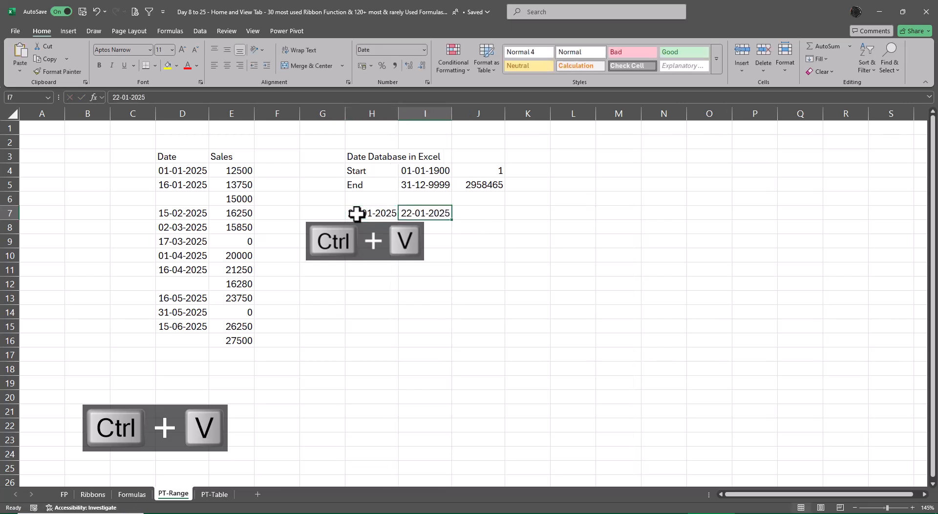
pyautogui.press('Escape')
# Step: Set the number format of the copied date in I7 to General
pyautogui.click(424, 49)
pyautogui.click(417, 65)
pyautogui.click(676, 259)
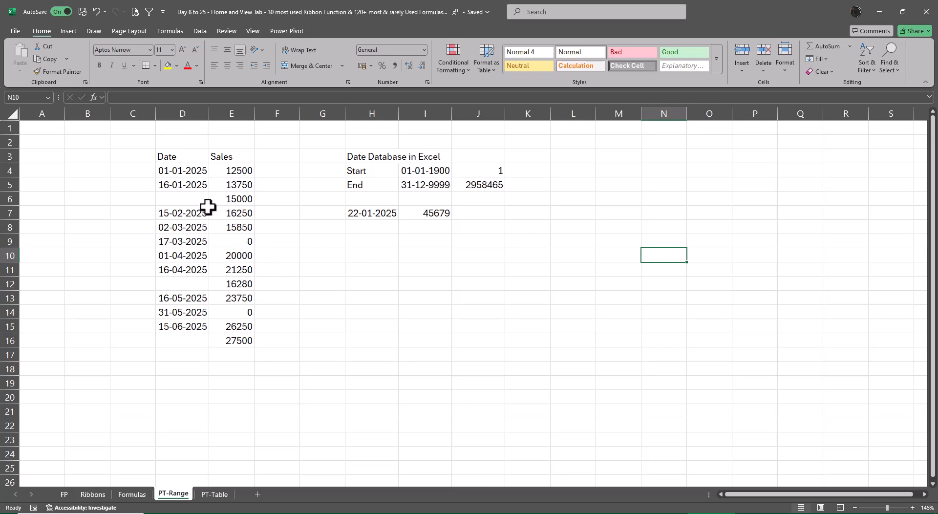
# Step: Enter the date 31-12-1899 in K4, beside the serial number of the start date
pyautogui.click(483, 172)
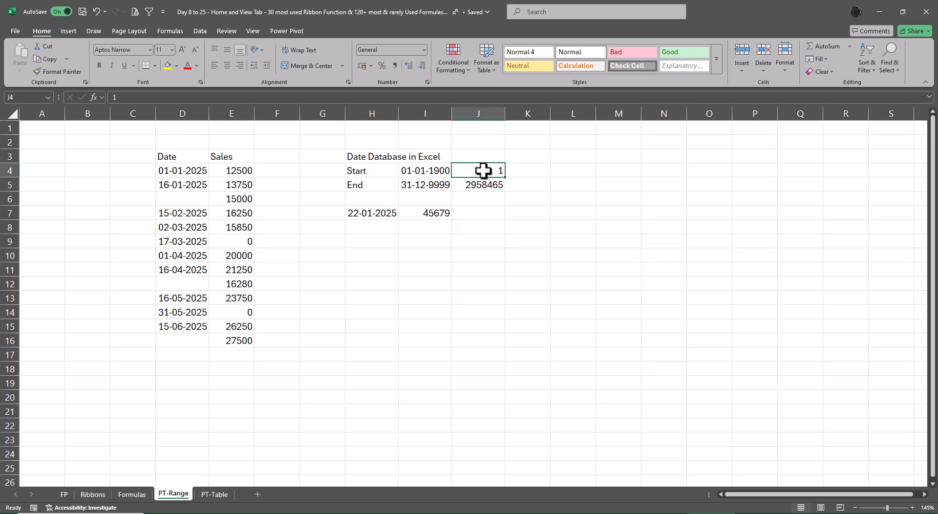
pyautogui.click(545, 171)
pyautogui.write('==-')
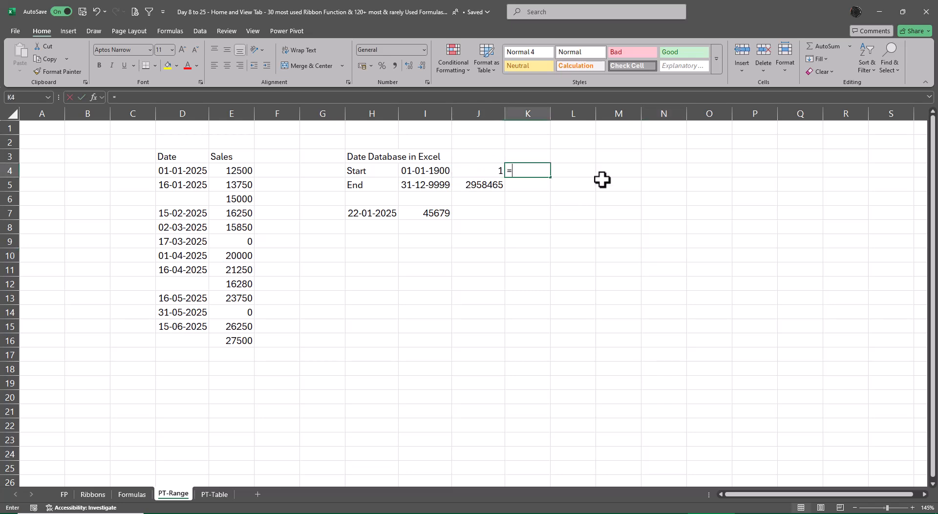
pyautogui.press('BackSpace')
pyautogui.press('BackSpace')
pyautogui.press('BackSpace')
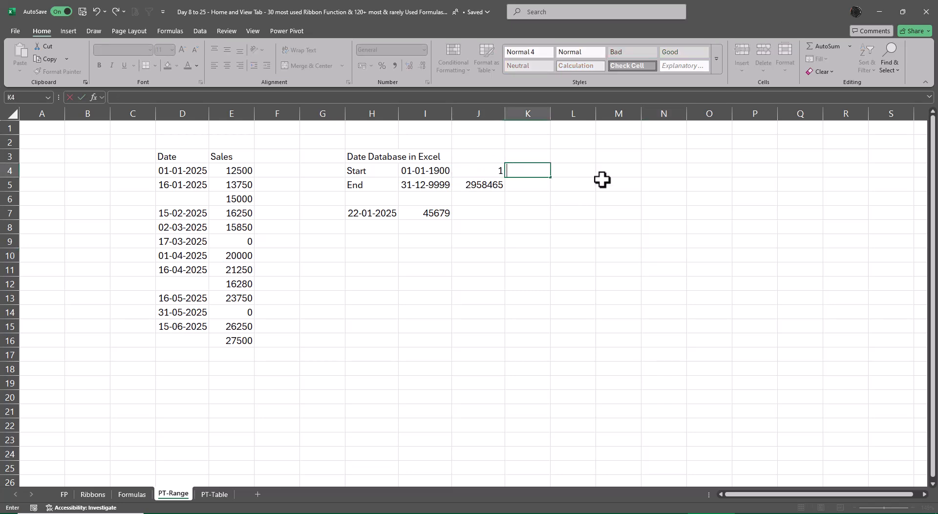
pyautogui.write('31-12-')
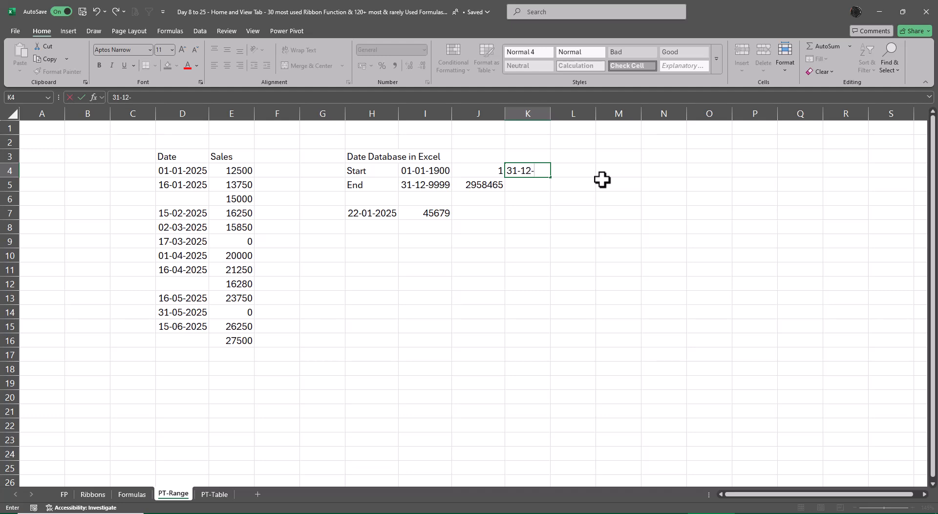
pyautogui.write('1899')
pyautogui.press('Return')
pyautogui.press('Up')
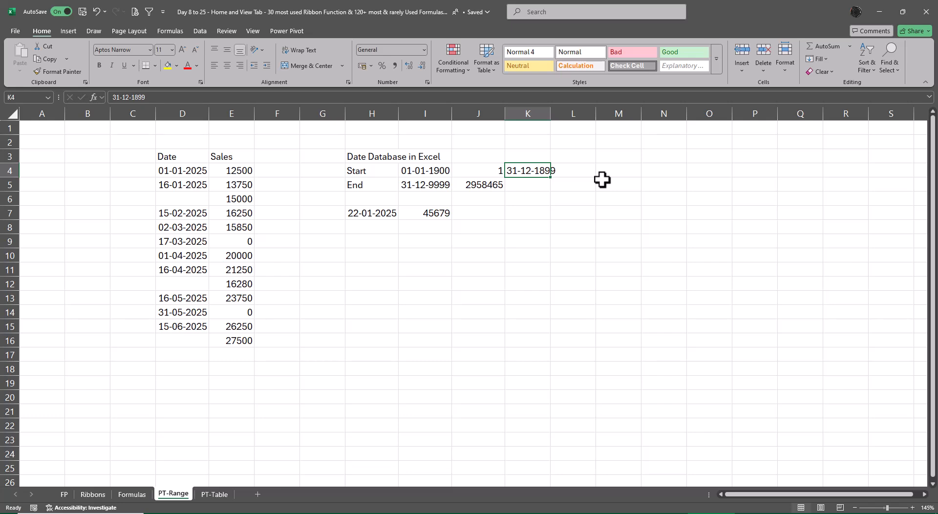
# Step: Fit the width of column K to the date in K4
pyautogui.hotkey('alt', 'o')
pyautogui.press('c')
pyautogui.press('a')
pyautogui.press('Right')
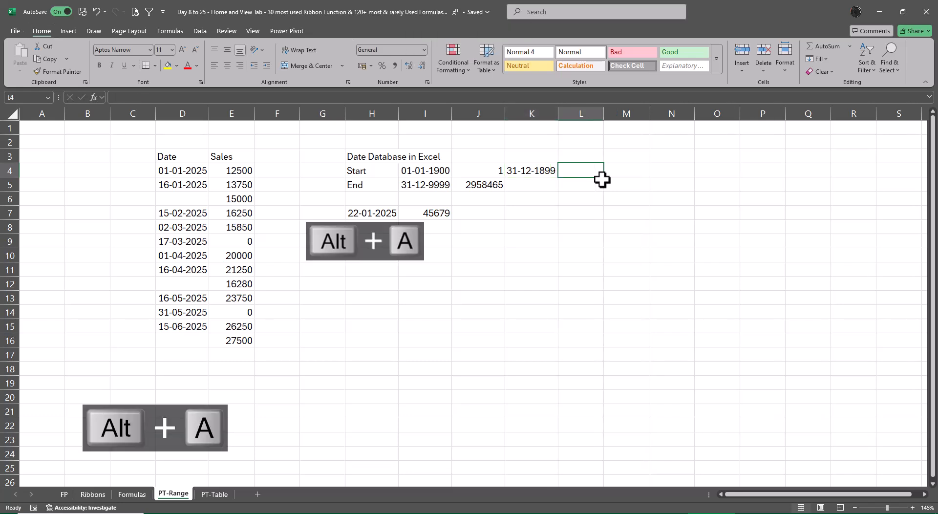
# Step: Enter the date 00-01-1900 in L4 and fit column L's width to it
pyautogui.write('0')
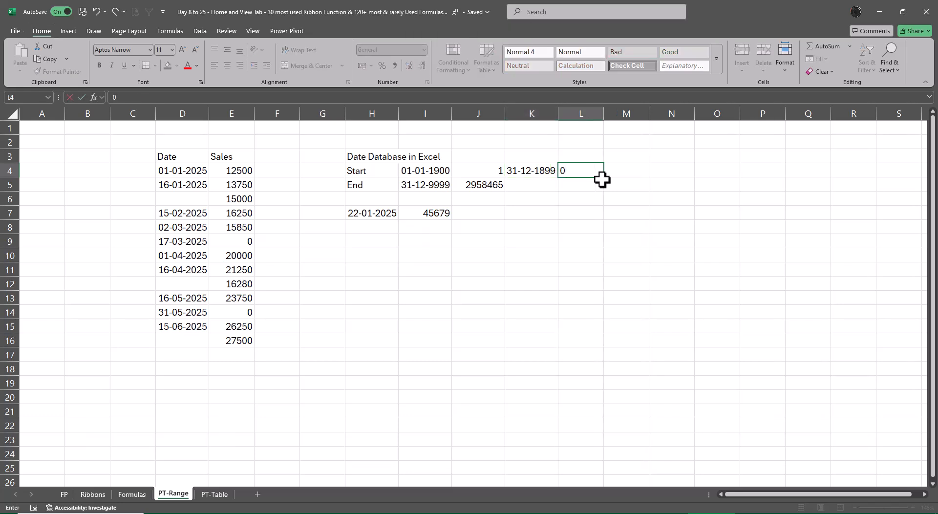
pyautogui.write('0-01-190')
pyautogui.write('0')
pyautogui.hotkey('ctrl', 'Return')
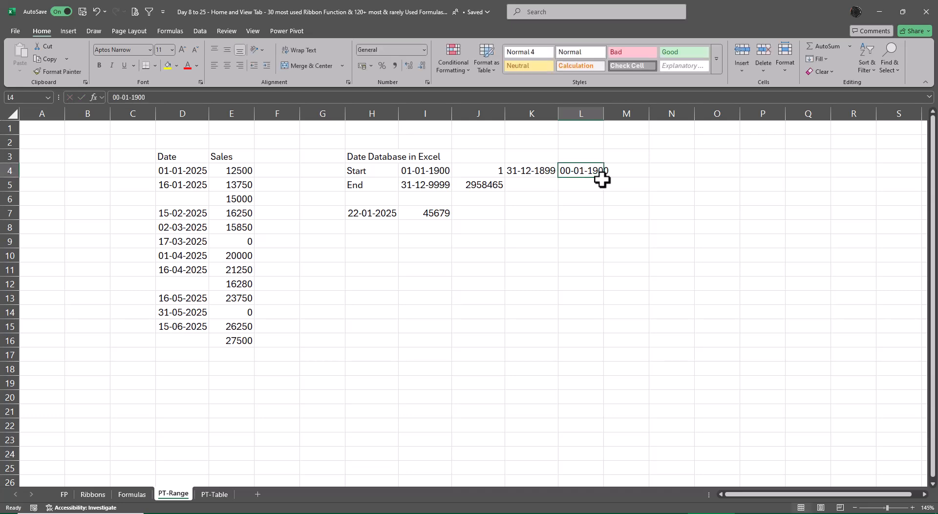
pyautogui.hotkey('alt', 'o')
pyautogui.hotkey('alt', 'a')
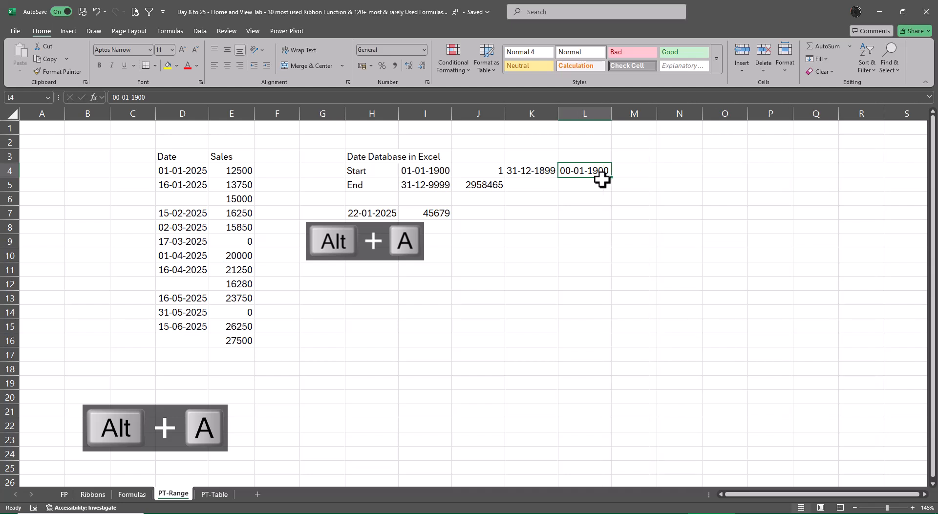
# Step: Copy the date 31-12-1899 from K4 into K5 and apply the General number format to the copy
pyautogui.press('Left')
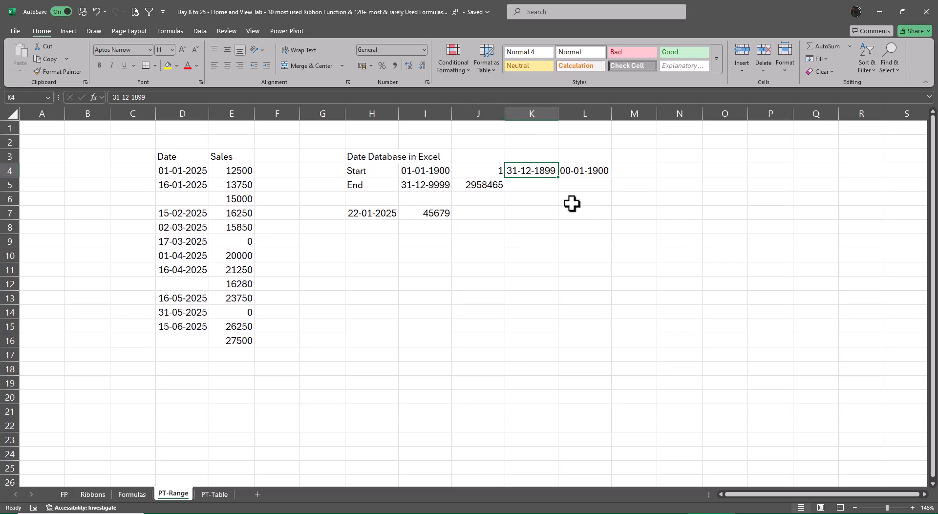
pyautogui.hotkey('ctrl', 'c')
pyautogui.click(528, 185)
pyautogui.hotkey('ctrl', 'v')
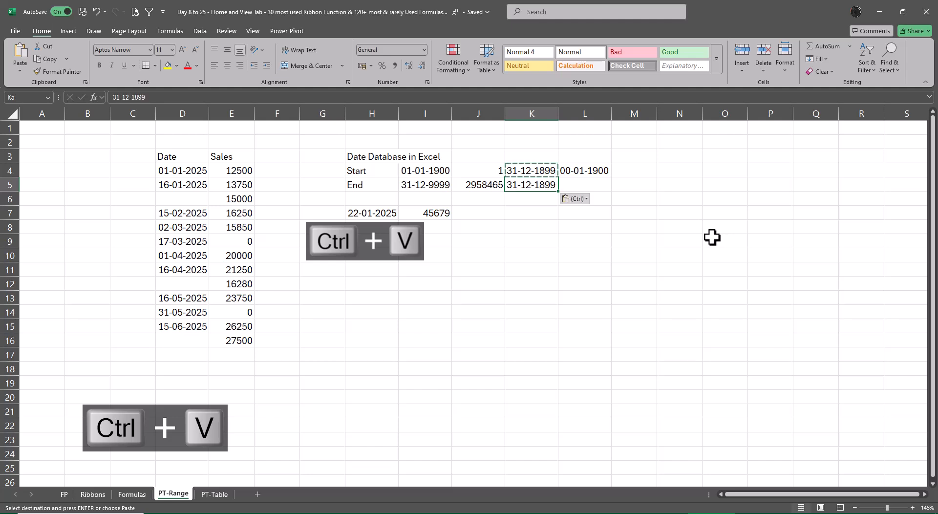
pyautogui.press('Escape')
pyautogui.click(423, 50)
pyautogui.click(410, 67)
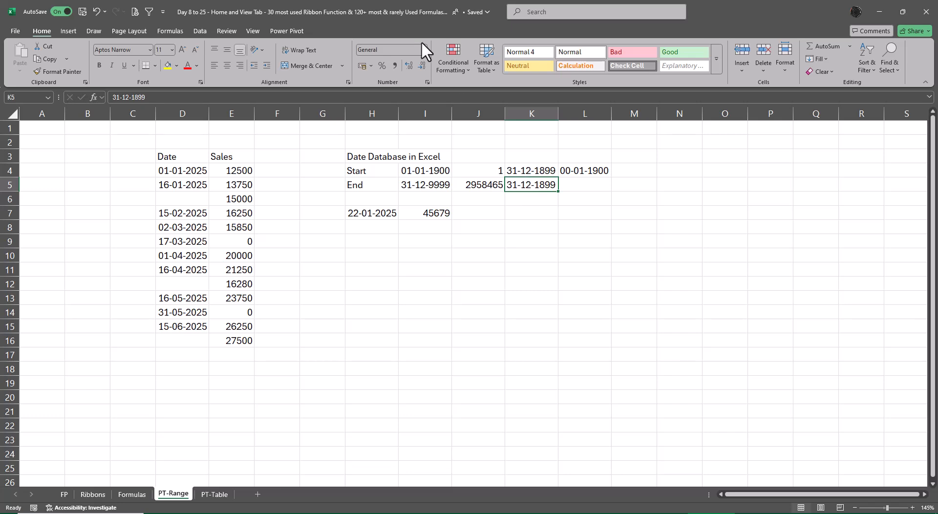
pyautogui.click(534, 172)
pyautogui.click(536, 196)
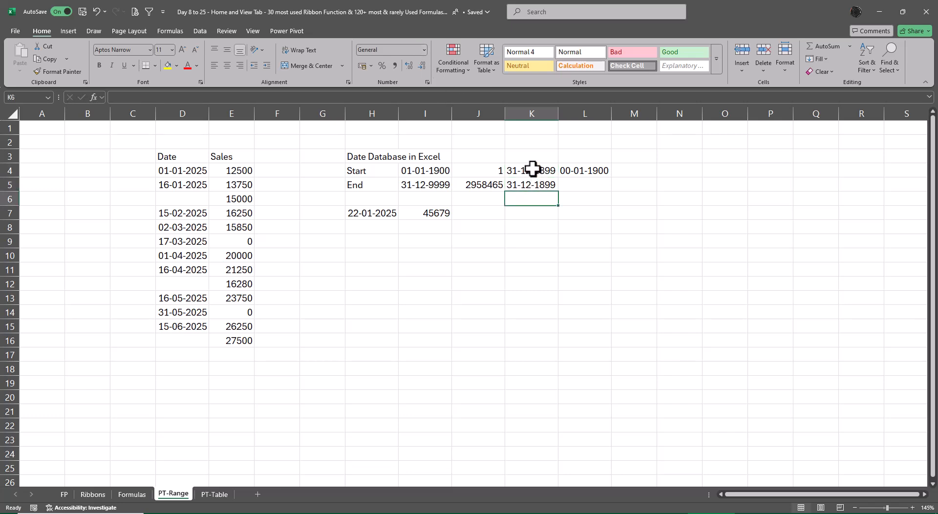
pyautogui.moveTo(535, 168); pyautogui.dragTo(538, 181)
pyautogui.click(571, 204)
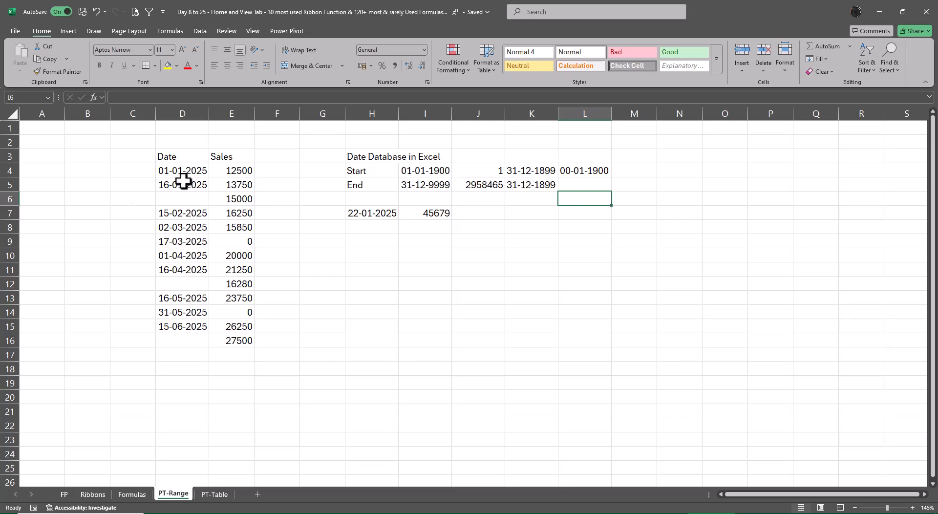
# Step: Select only the blank cells in the Date column D4:D16 using Go To Special with the Blanks option
pyautogui.moveTo(193, 169); pyautogui.dragTo(197, 336)
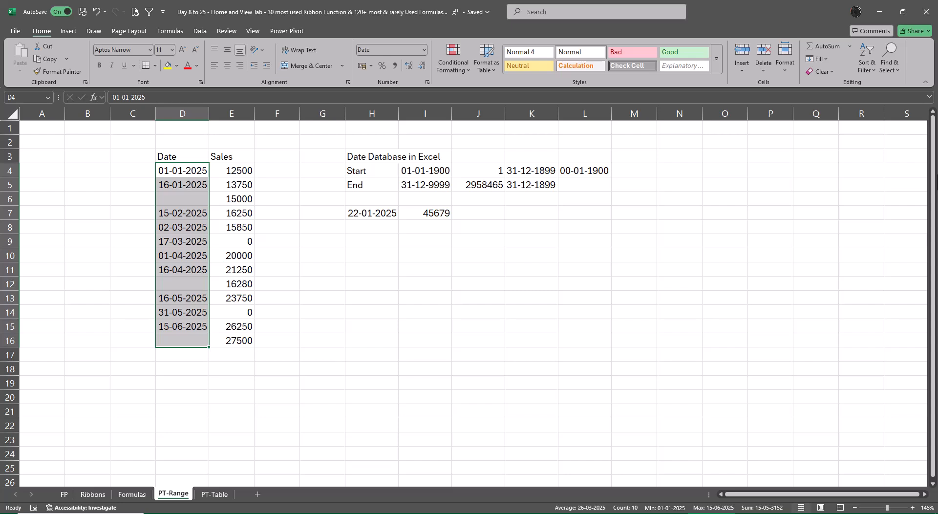
pyautogui.hotkey('alt', 'h')
pyautogui.press('f')
pyautogui.press('d')
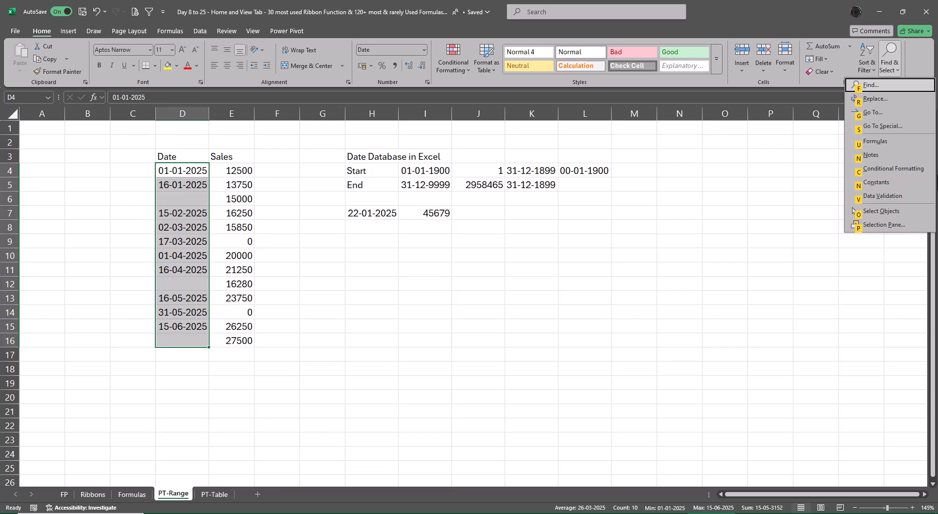
pyautogui.press('s')
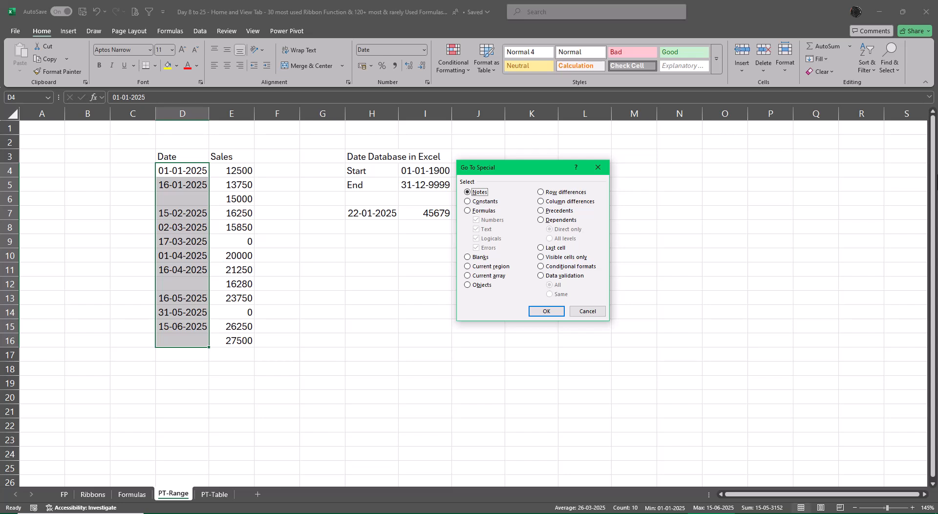
pyautogui.hotkey('alt', 'k')
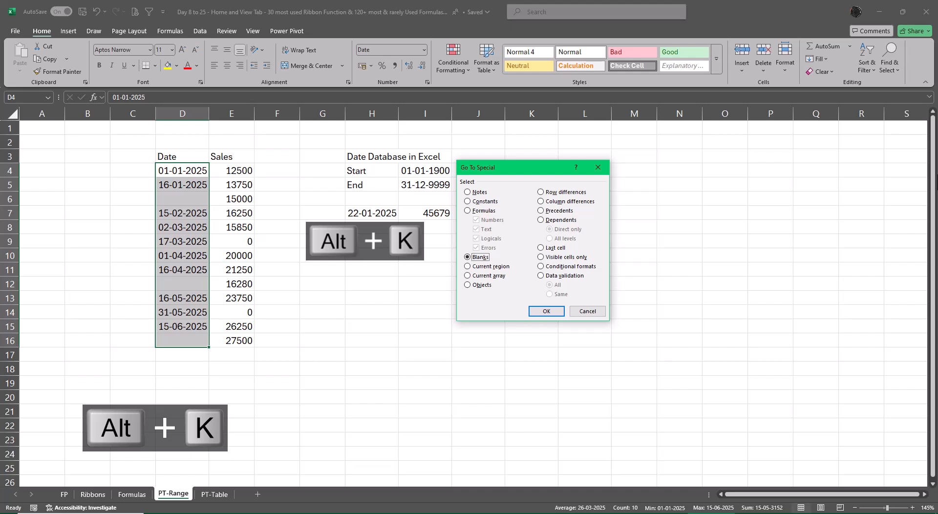
pyautogui.press('Return')
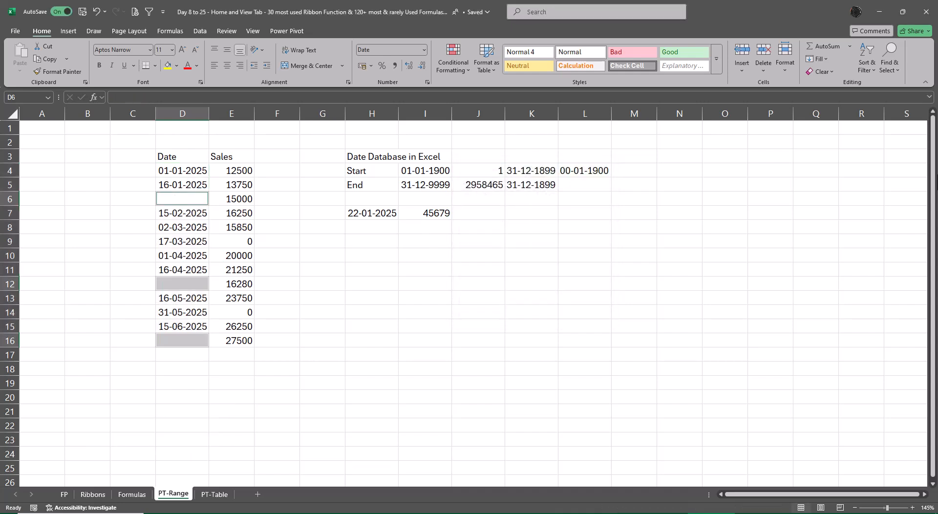
# Step: Try filling the selected blank date cells with 0, and clear them again
pyautogui.write('0')
pyautogui.hotkey('ctrl', 'Return')
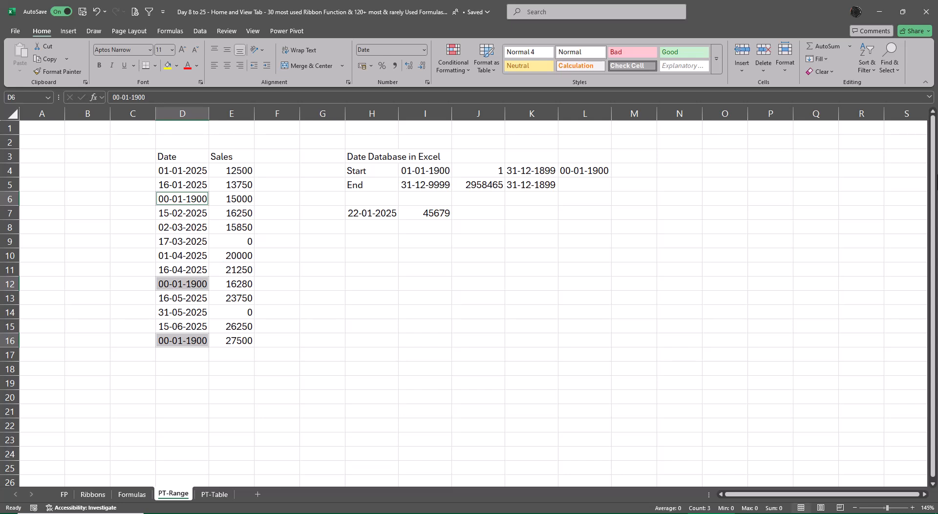
pyautogui.press('Delete')
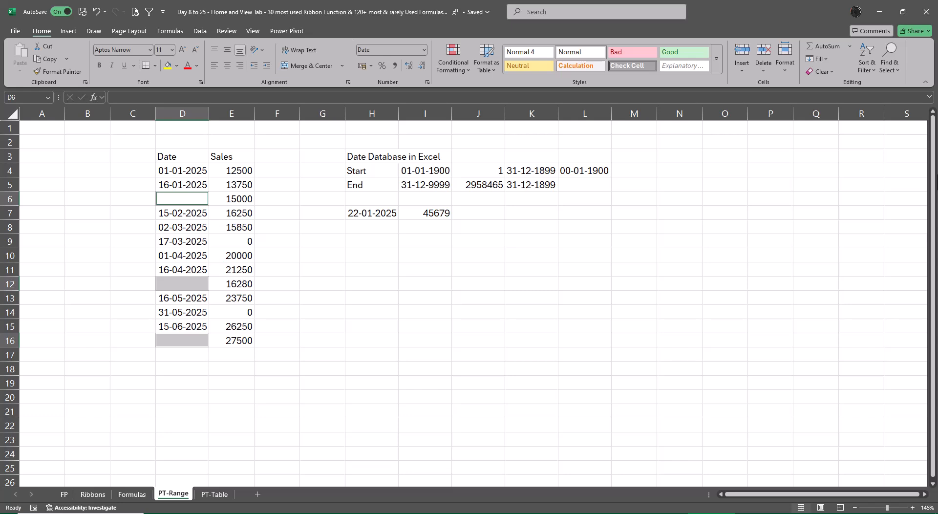
# Step: Fill all selected blank date cells with a formula referring to the cell above, starting with =D5 in D6
pyautogui.write('=')
pyautogui.press('Up')
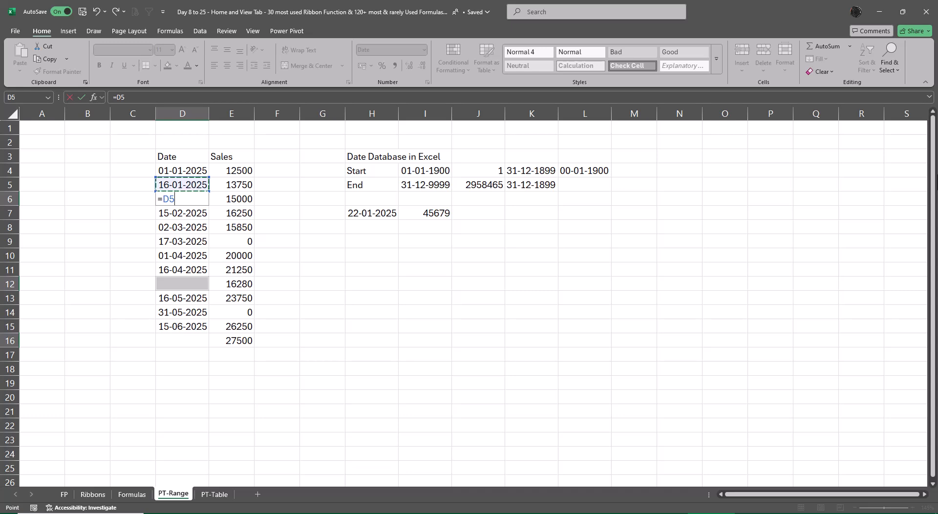
pyautogui.hotkey('ctrl', 'Return')
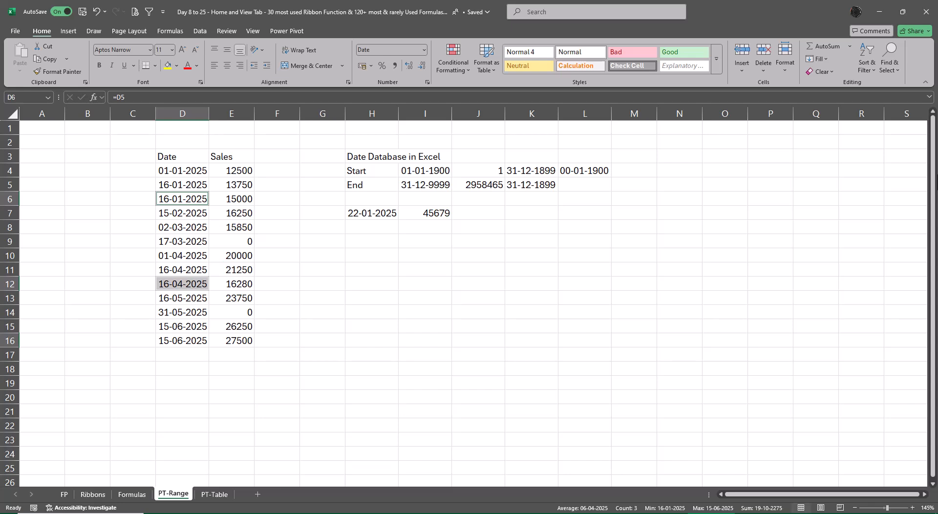
pyautogui.click(655, 299)
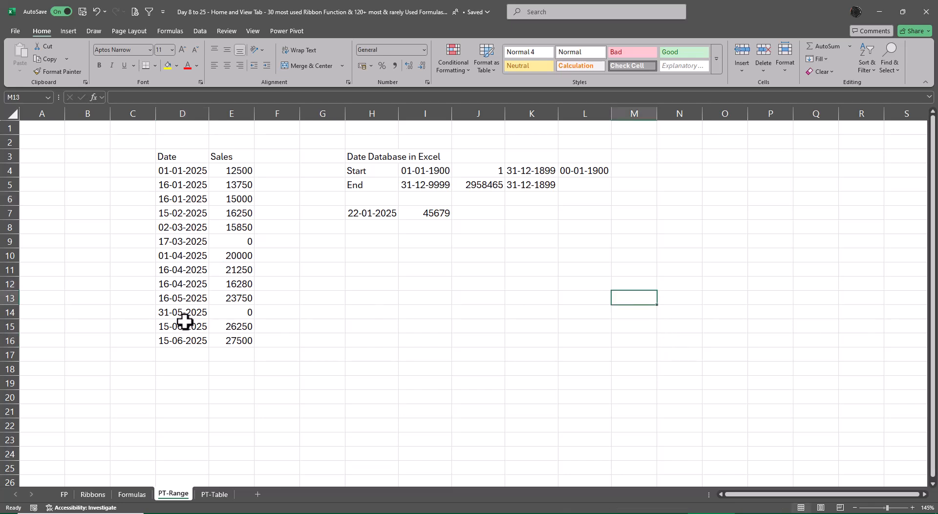
# Step: Highlight the formula-filled date cells D6, D12 and D16 with a yellow fill
pyautogui.click(185, 339)
pyautogui.keyDown('ctrl'); pyautogui.click(192, 286); pyautogui.keyUp('ctrl')
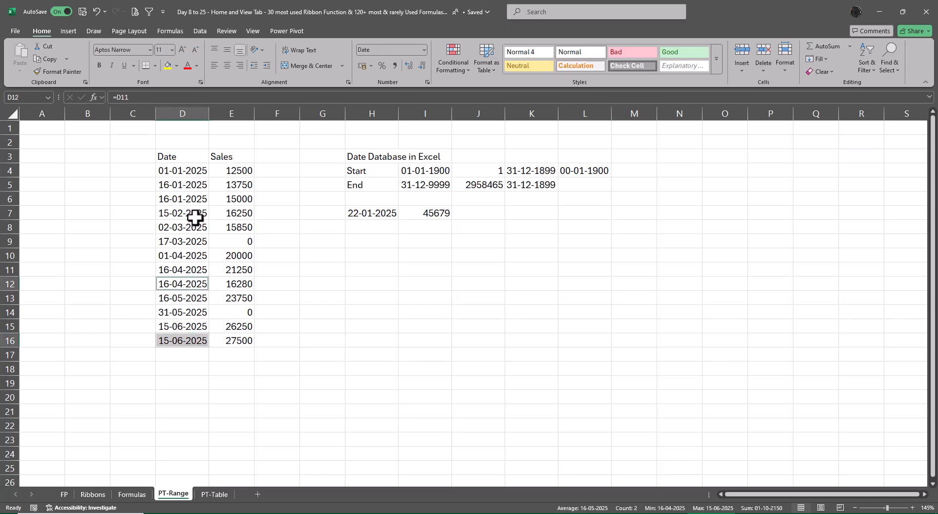
pyautogui.keyDown('ctrl'); pyautogui.click(185, 199); pyautogui.keyUp('ctrl')
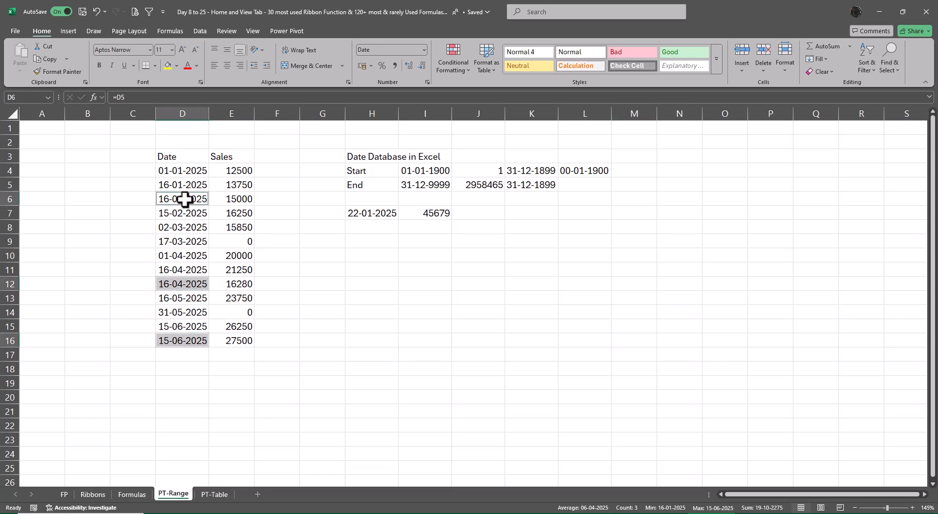
pyautogui.click(168, 66)
pyautogui.click(560, 308)
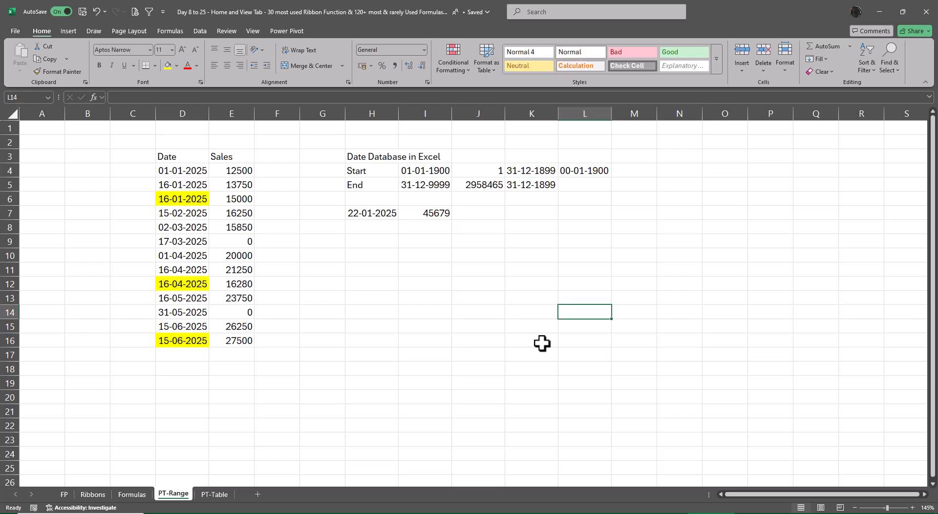
# Step: Clear the date and sales entries in D14:E14 to leave a blank row inside the data
pyautogui.click(182, 157)
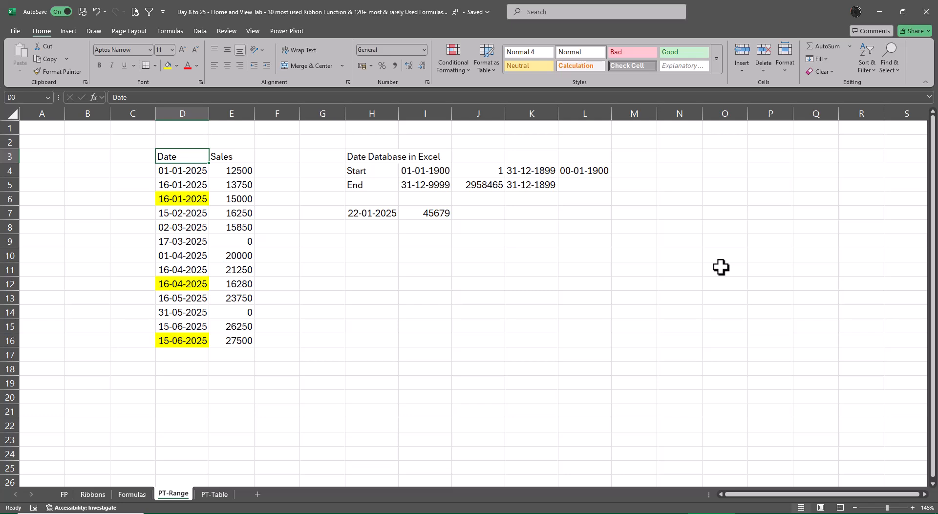
pyautogui.press('Down')
pyautogui.press('Down')
pyautogui.press('Down')
pyautogui.press('Down')
pyautogui.press('Down')
pyautogui.press('Down')
pyautogui.press('Down')
pyautogui.press('Down')
pyautogui.press('Down')
pyautogui.press('Down')
pyautogui.press('Down')
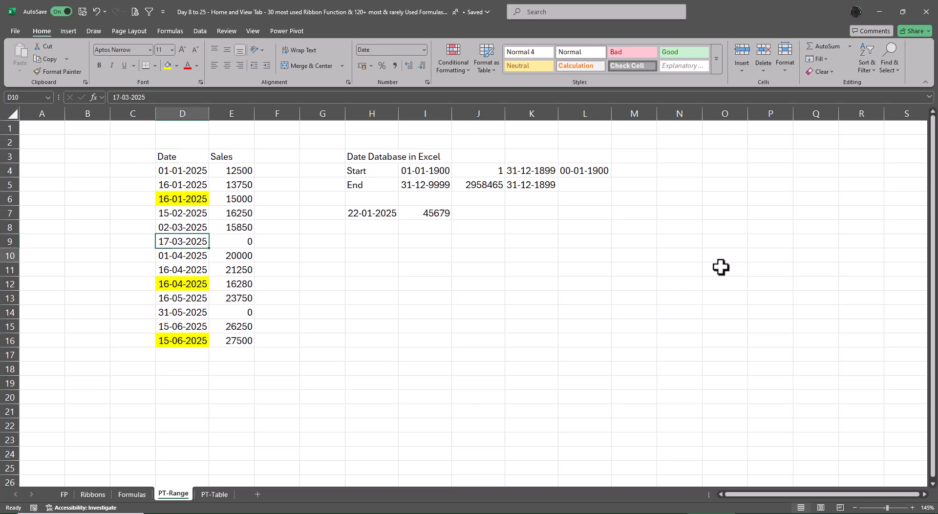
pyautogui.hotkey('shift', 'Right')
pyautogui.press('Delete')
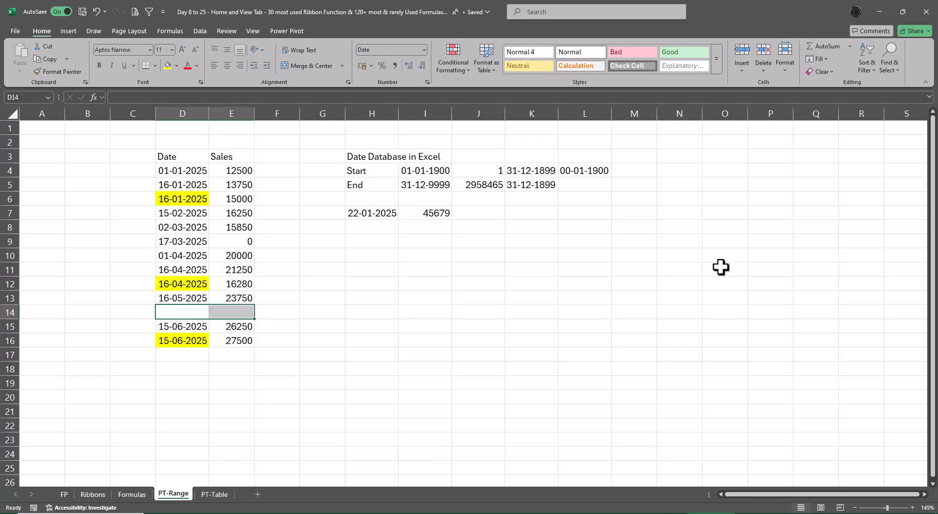
pyautogui.press('Left')
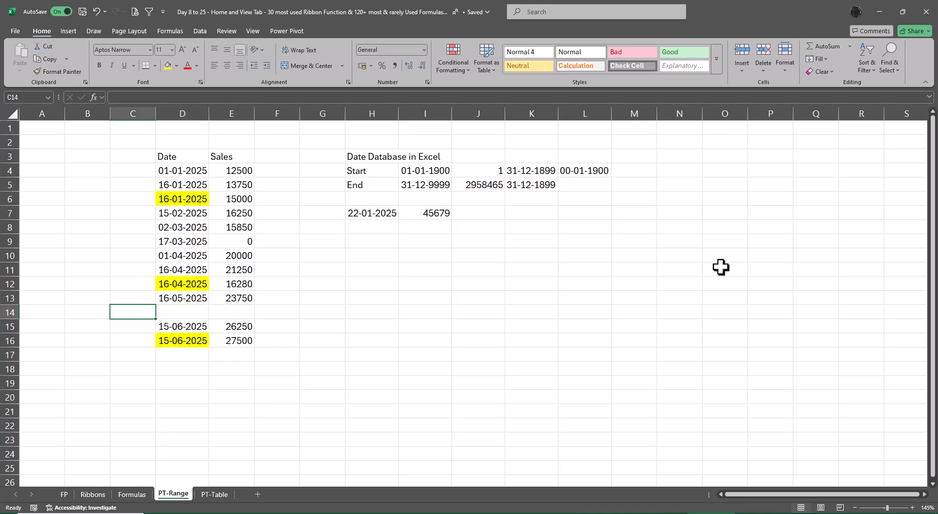
# Step: Check which source range a PivotTable from table or range picks up from the Date header, and cancel it
pyautogui.press('Up')
pyautogui.press('Right')
pyautogui.press('Up')
pyautogui.press('Up')
pyautogui.press('Up')
pyautogui.press('Up')
pyautogui.press('Up')
pyautogui.press('Up')
pyautogui.press('Up')
pyautogui.press('Up')
pyautogui.press('Up')
pyautogui.press('Up')
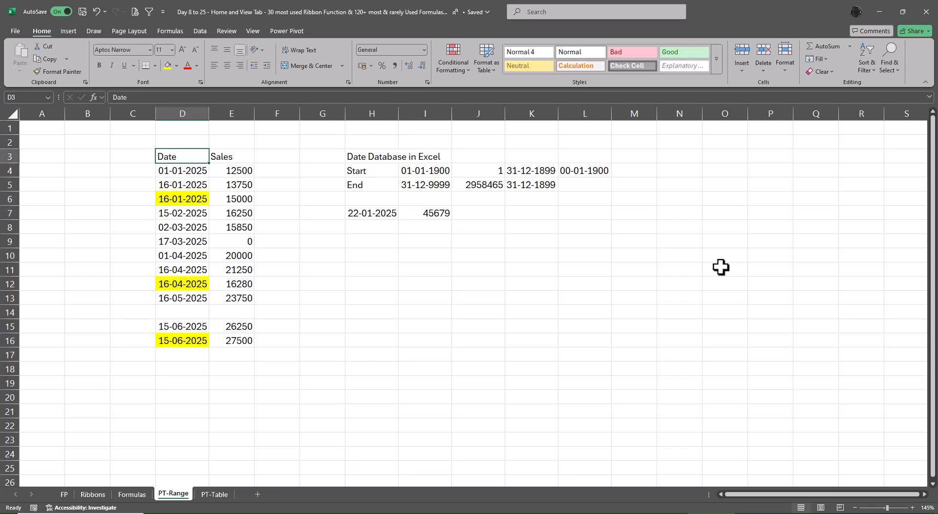
pyautogui.press('alt')
pyautogui.press('n')
pyautogui.press('v')
pyautogui.press('Escape')
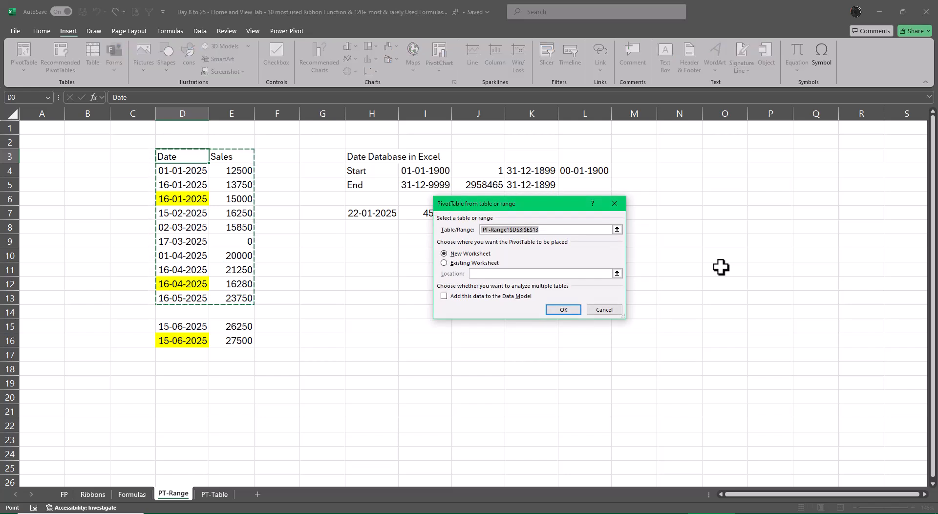
pyautogui.press('Escape')
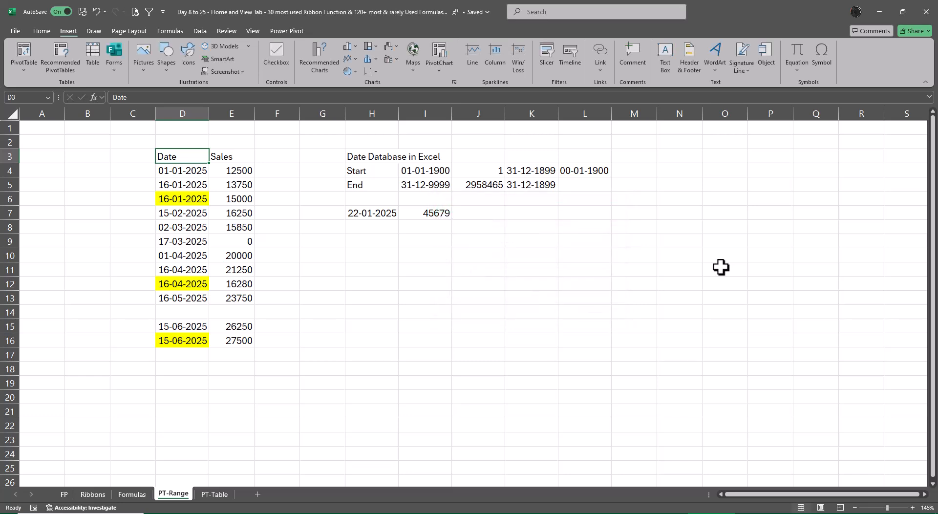
# Step: Undo the clearing of the date and sales entries in D14:E14
pyautogui.hotkey('ctrl', 'z')
pyautogui.hotkey('ctrl', 'z')
# Step: Insert a PivotTable on a new worksheet from the Date and Sales range D3:E16 on PT-Range
pyautogui.press('Up')
pyautogui.press('Up')
pyautogui.press('Up')
pyautogui.press('Up')
pyautogui.press('Up')
pyautogui.press('Up')
pyautogui.press('Up')
pyautogui.press('Up')
pyautogui.press('Up')
pyautogui.press('Up')
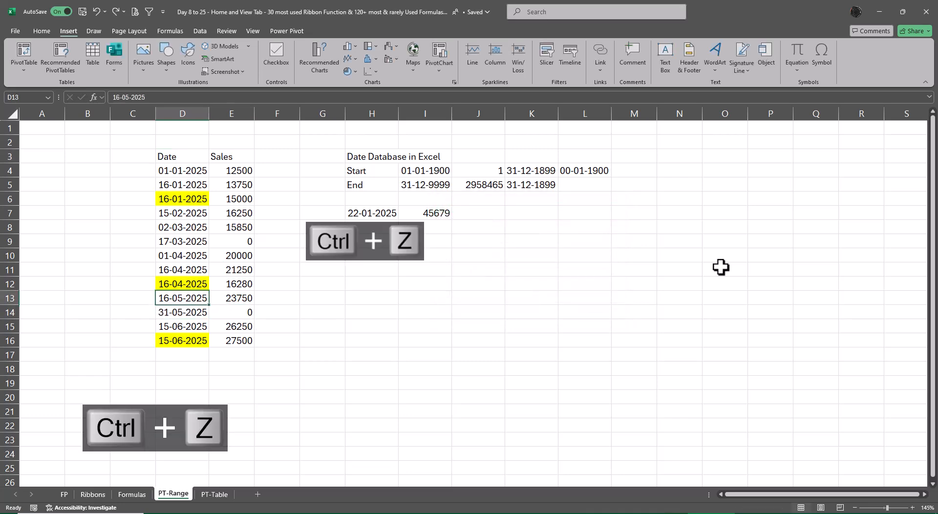
pyautogui.press('Up')
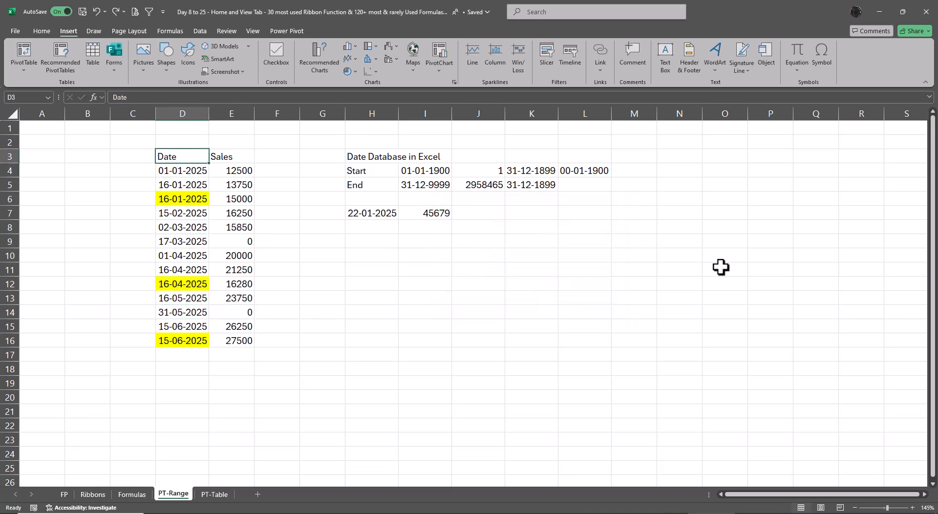
pyautogui.press('alt')
pyautogui.press('n')
pyautogui.press('v')
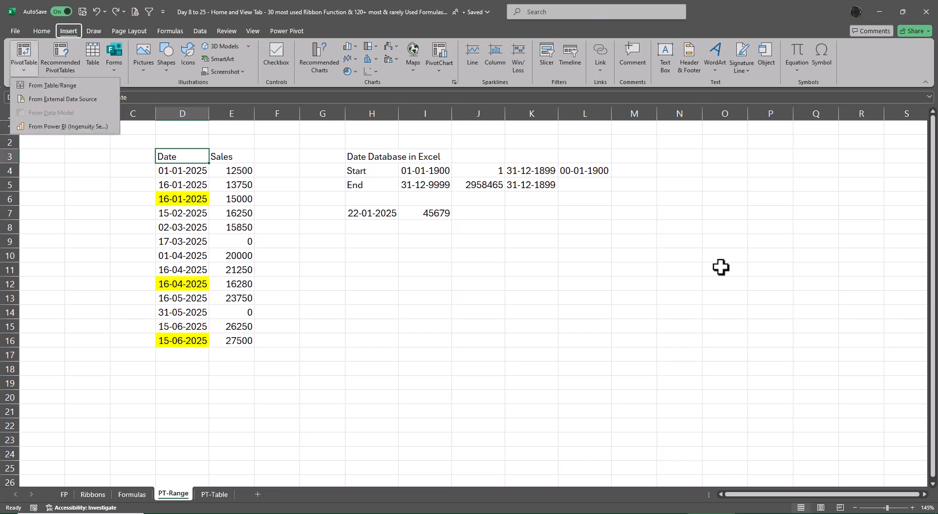
pyautogui.press('t')
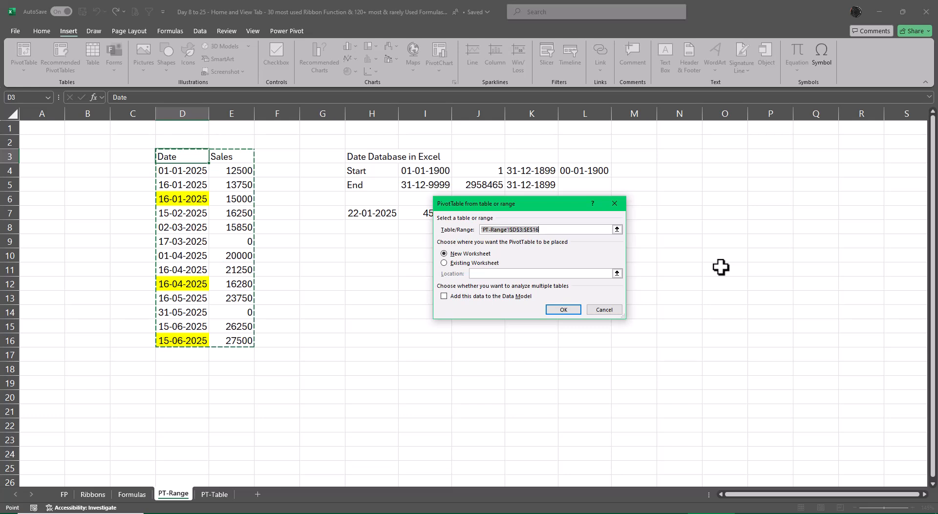
pyautogui.click(569, 311)
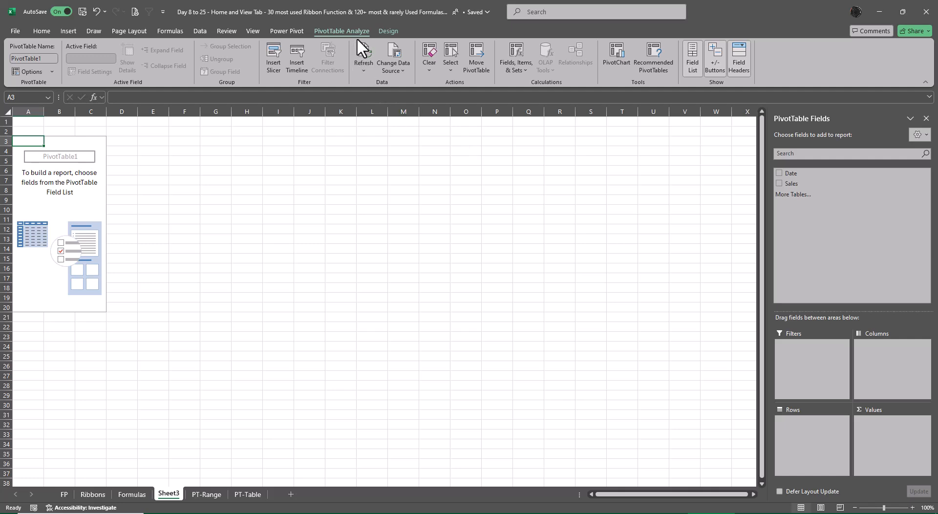
pyautogui.click(384, 32)
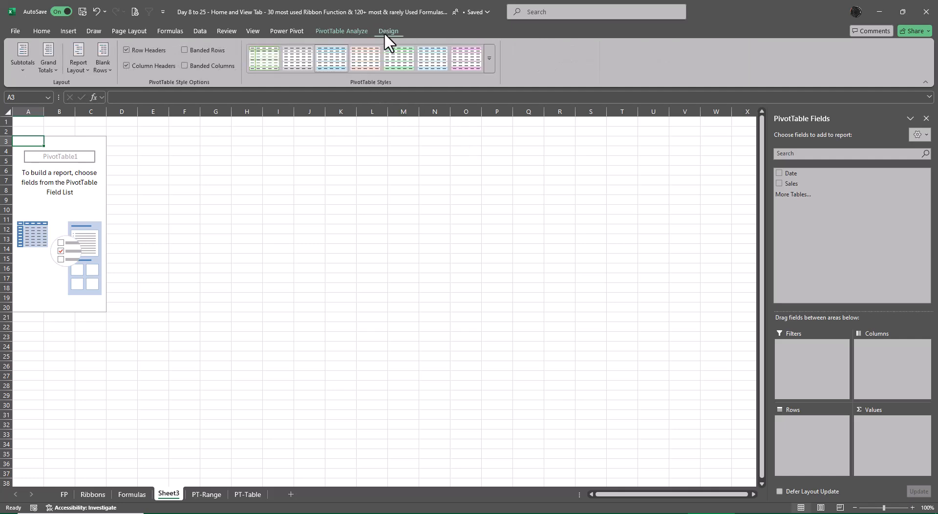
pyautogui.click(340, 31)
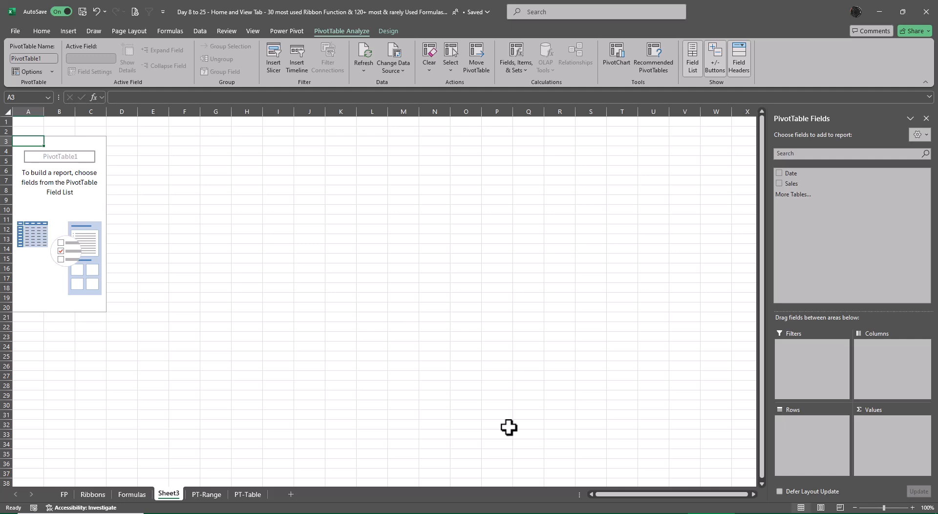
# Step: Rename the new PivotTable sheet as PTR and add the Date field to the PivotTable's rows
pyautogui.doubleClick(178, 494)
pyautogui.write('PTR')
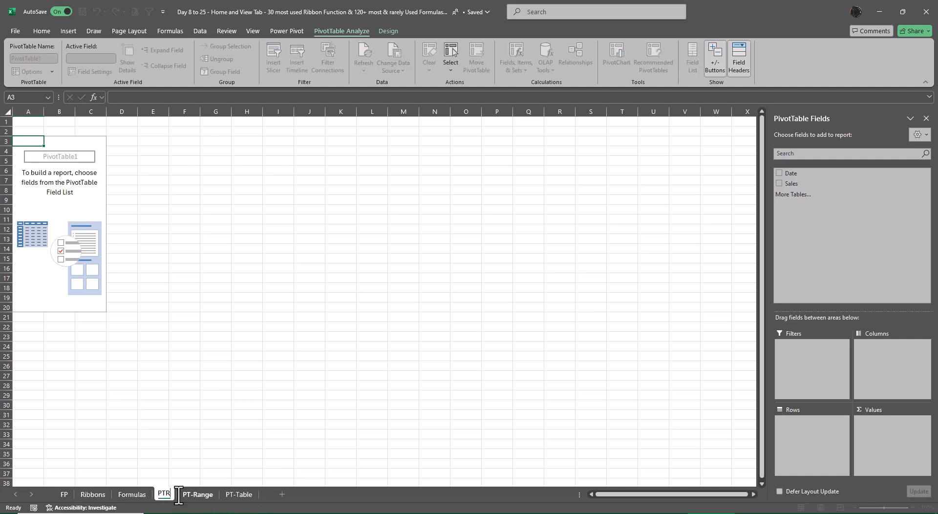
pyautogui.press('Return')
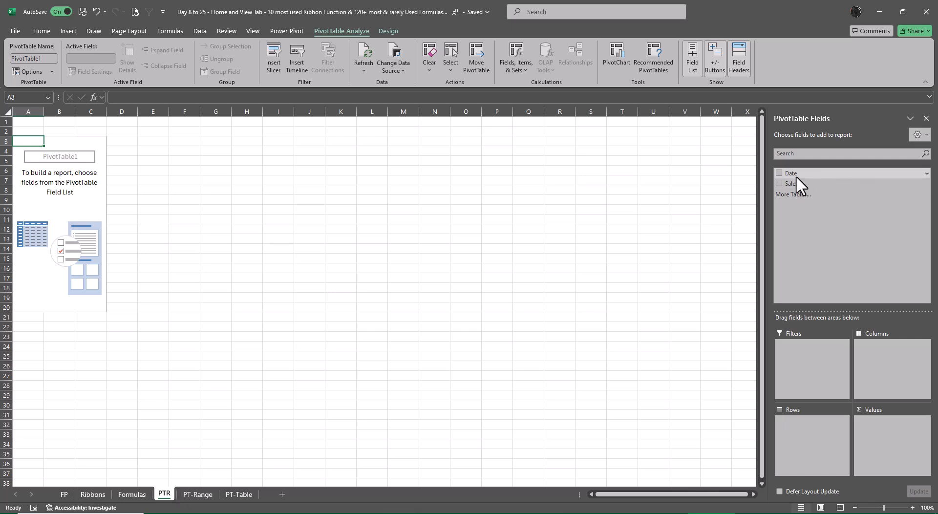
pyautogui.click(780, 175)
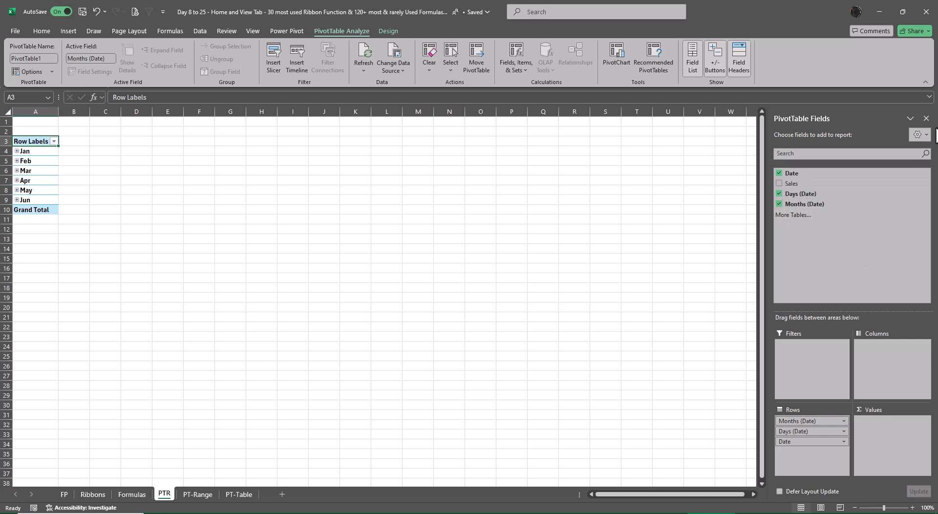
# Step: Delete the PTR sheet with its date-grouped PivotTable from the workbook
pyautogui.rightClick(164, 495)
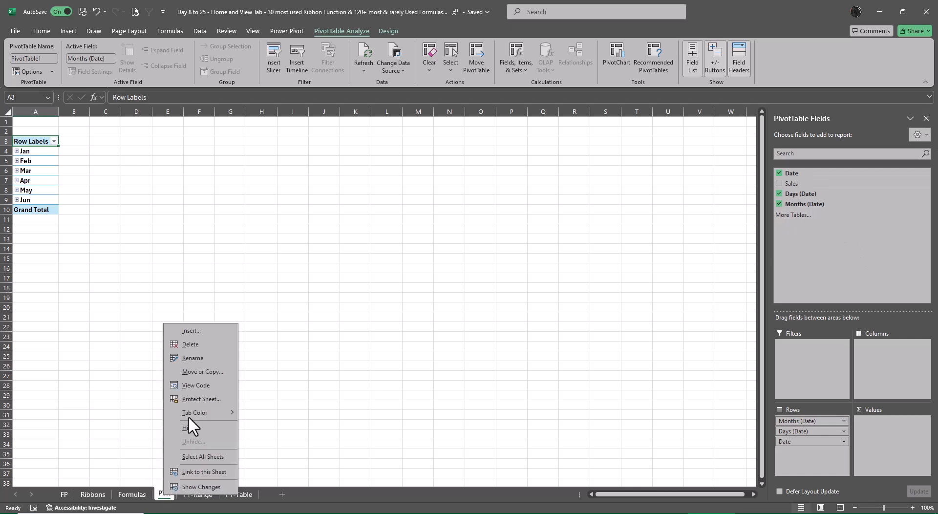
pyautogui.click(195, 346)
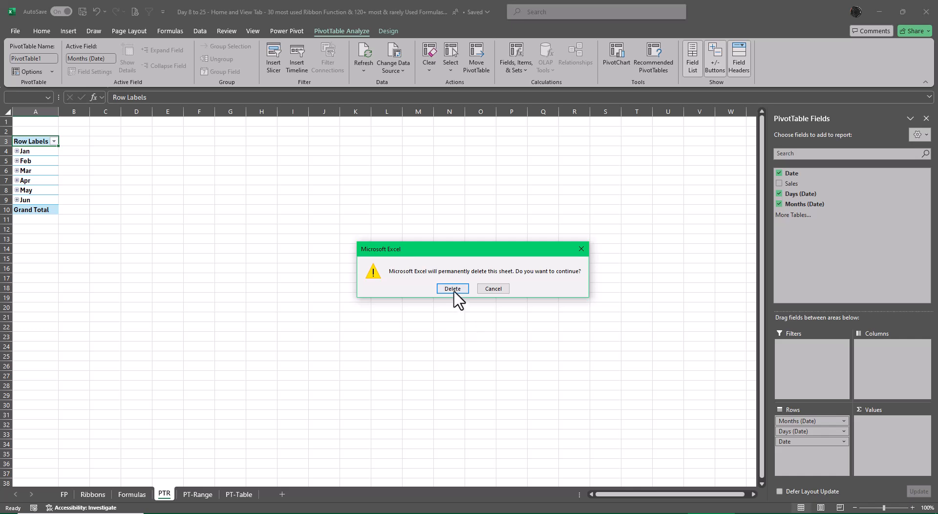
pyautogui.click(453, 288)
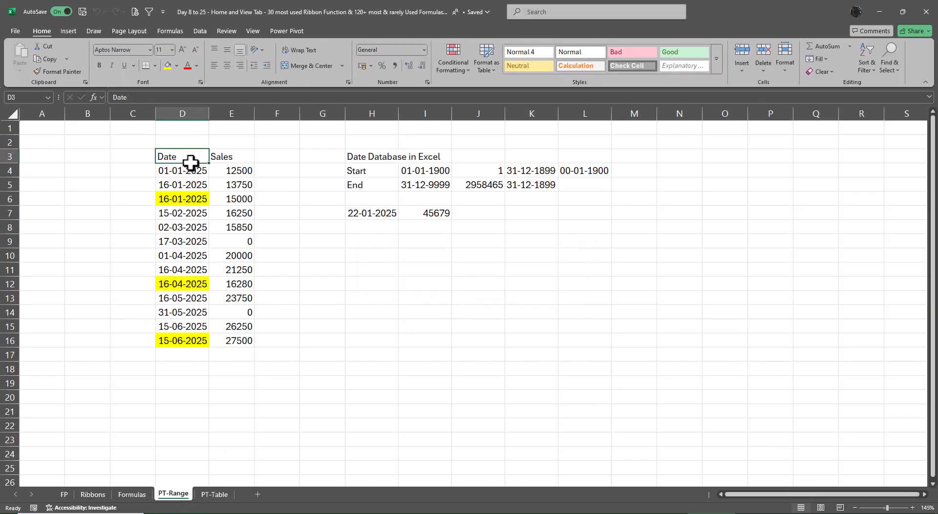
# Step: Disable automatic grouping of Date/Time columns in PivotTables in the Excel data options
pyautogui.click(16, 28)
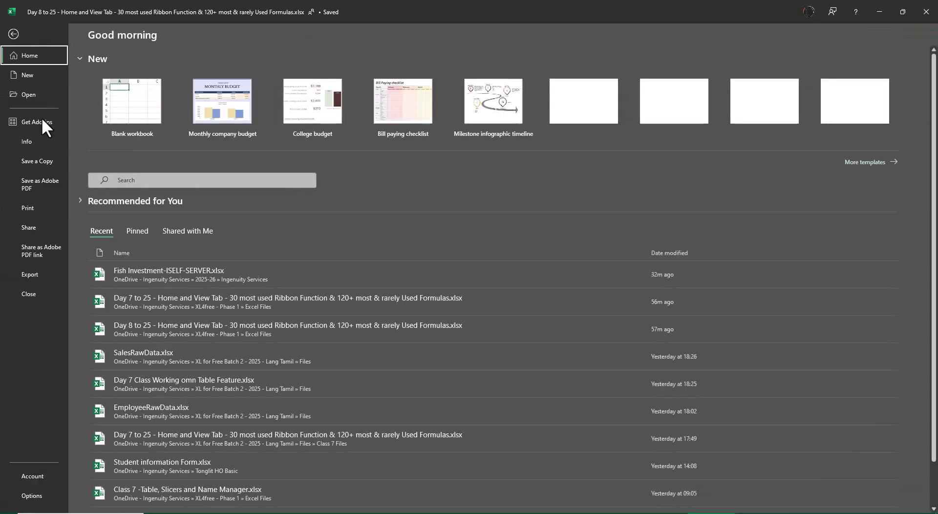
pyautogui.click(32, 496)
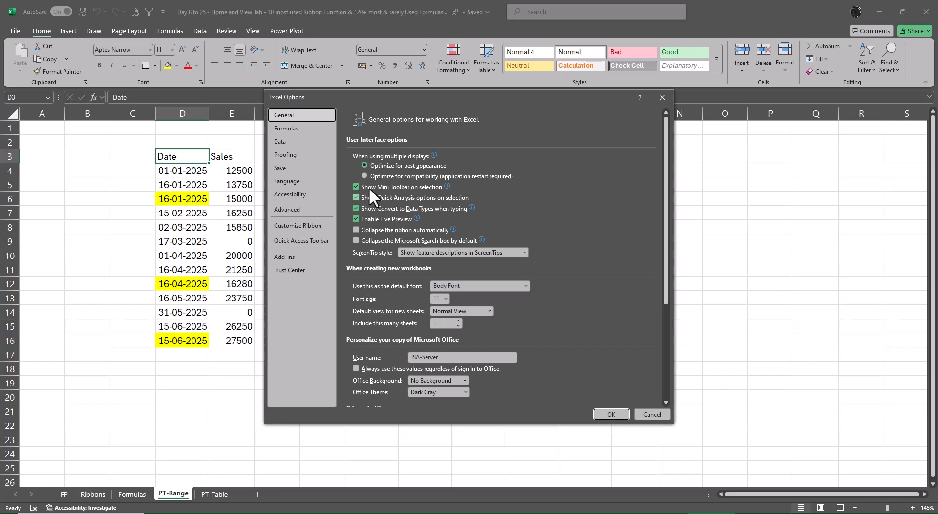
pyautogui.click(306, 210)
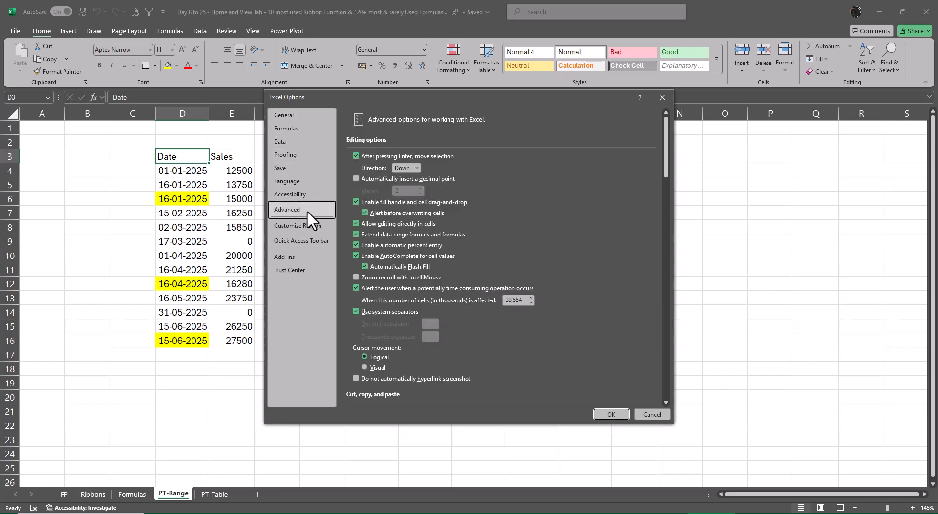
pyautogui.click(304, 143)
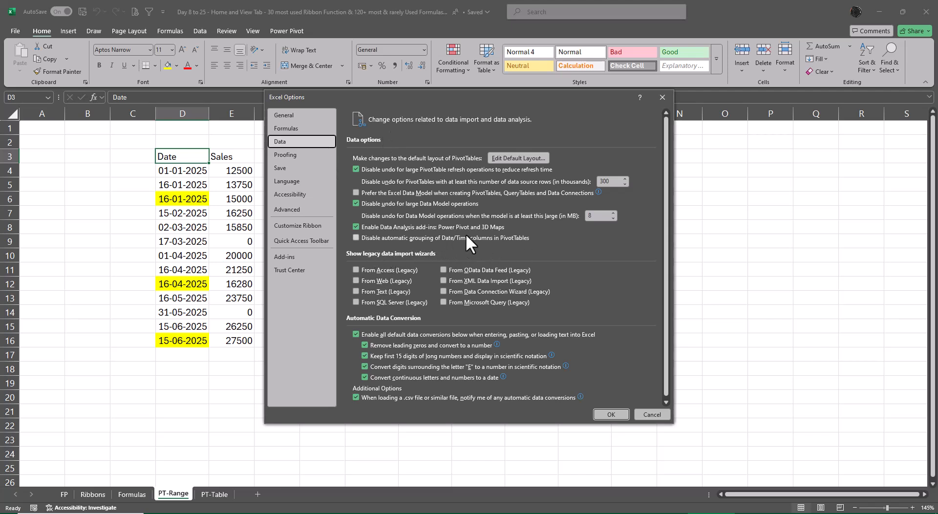
pyautogui.click(357, 237)
pyautogui.click(612, 414)
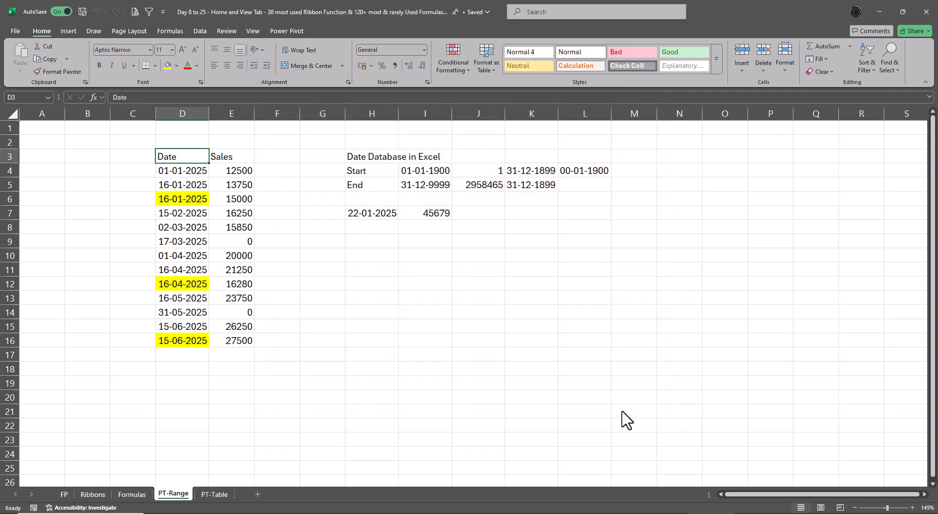
# Step: Create a PivotTable on a new worksheet from the Date and Sales range D3:E16 on PT-Range
pyautogui.click(634, 382)
pyautogui.click(189, 157)
pyautogui.click(68, 30)
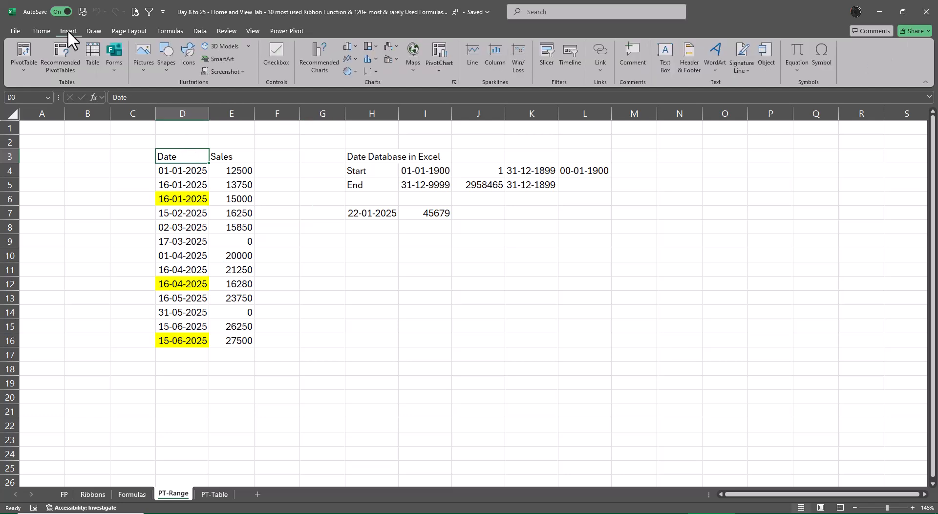
pyautogui.click(22, 72)
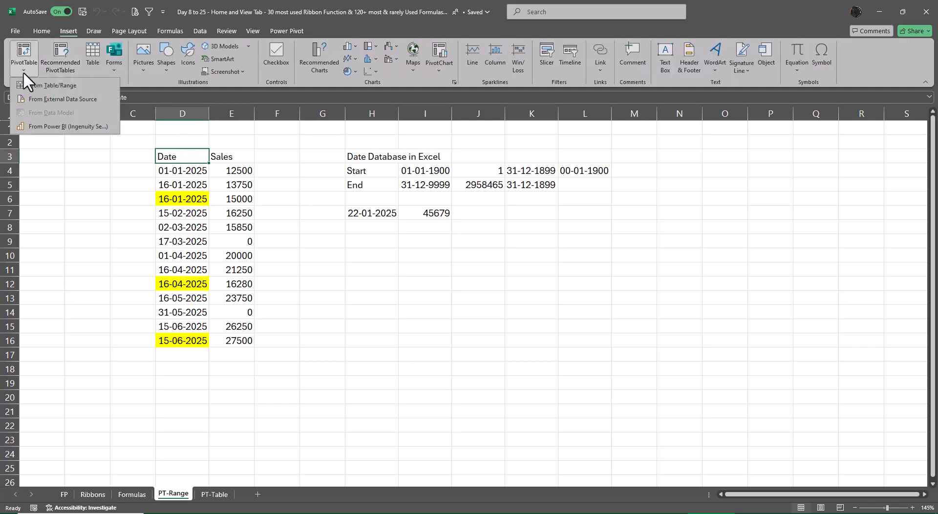
pyautogui.click(51, 89)
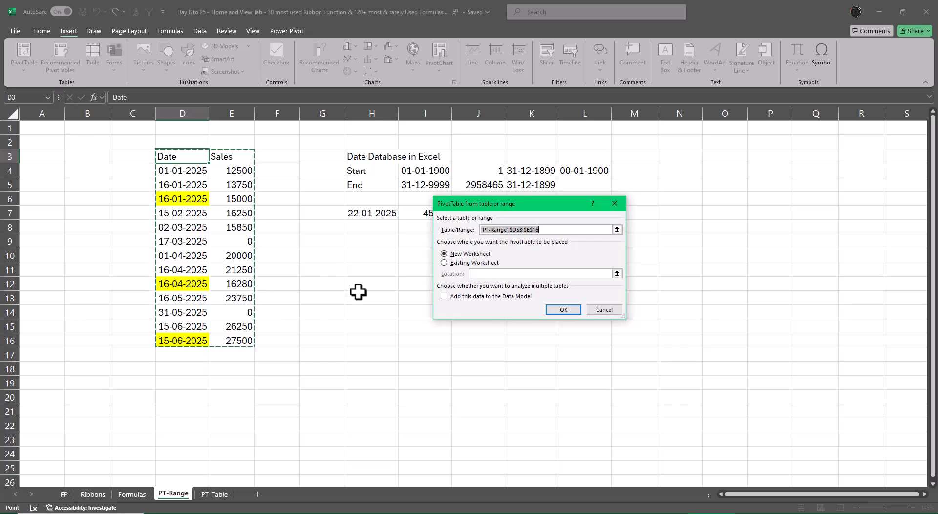
pyautogui.click(564, 311)
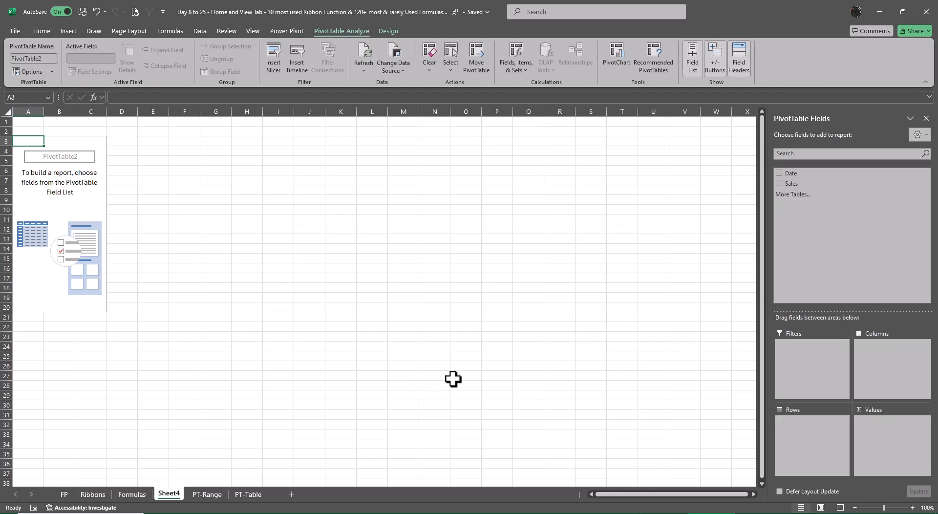
# Step: Rename the new PivotTable sheet as PTR, and add Date to the rows and Sales to the values
pyautogui.doubleClick(172, 494)
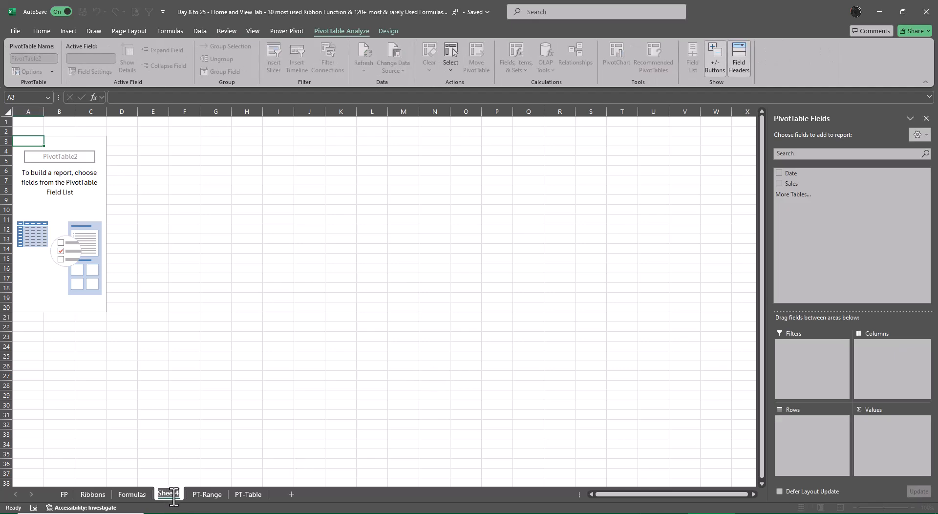
pyautogui.write('PTR')
pyautogui.press('Return')
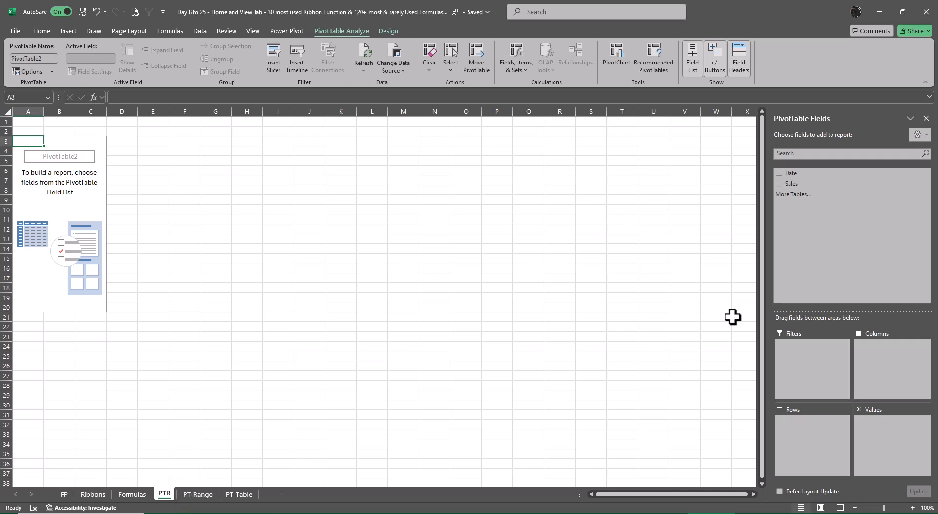
pyautogui.click(780, 174)
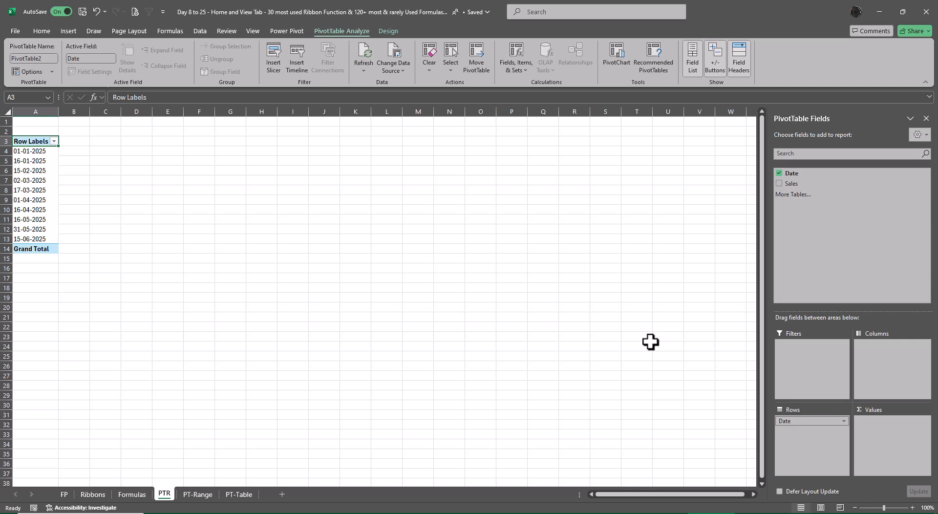
pyautogui.click(779, 183)
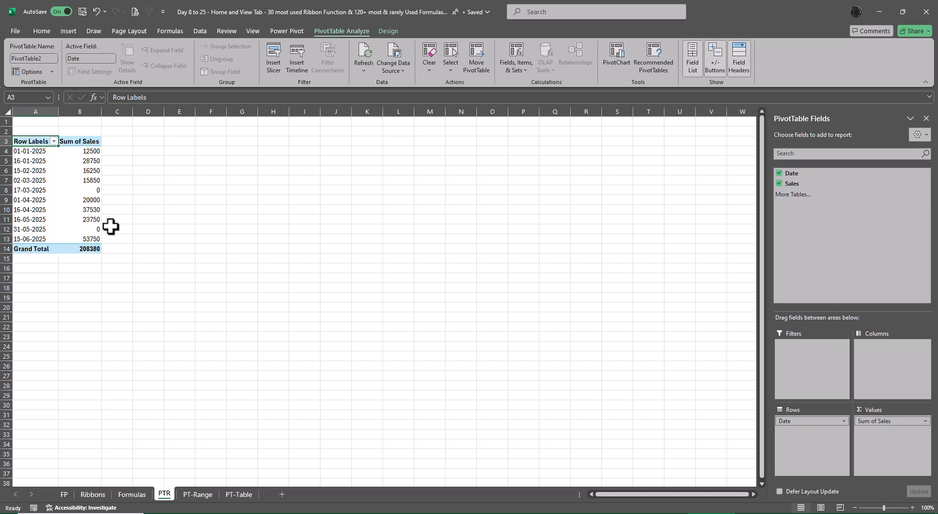
# Step: Change the PivotTable's report layout to Tabular Form
pyautogui.scroll(4, 262, 292)
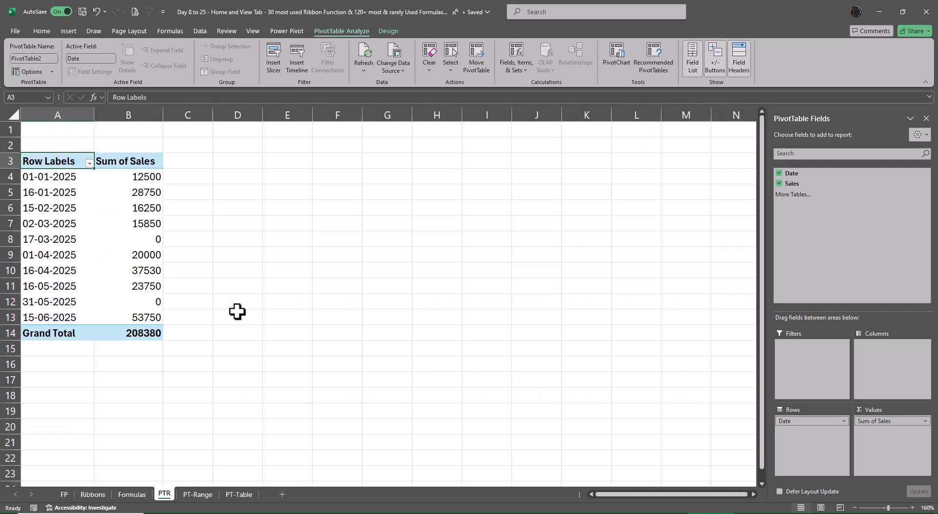
pyautogui.scroll(2, 259, 318)
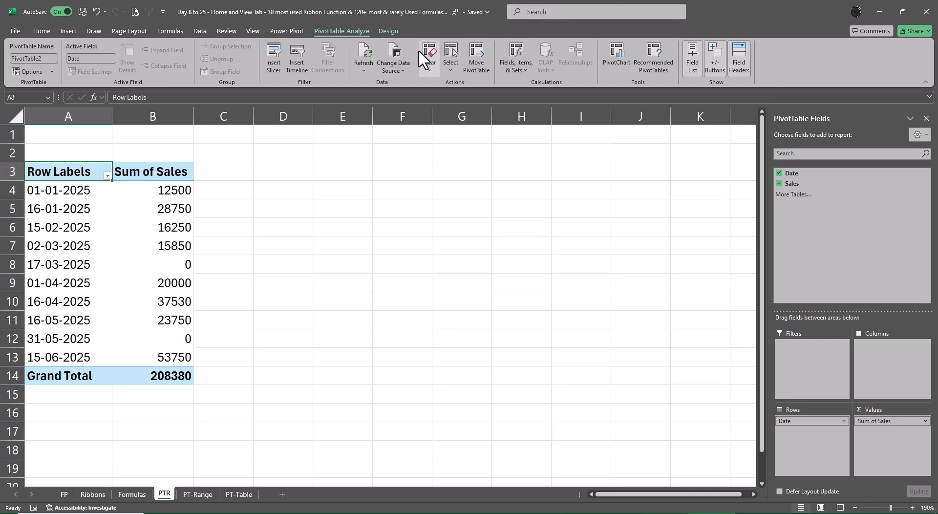
pyautogui.click(389, 31)
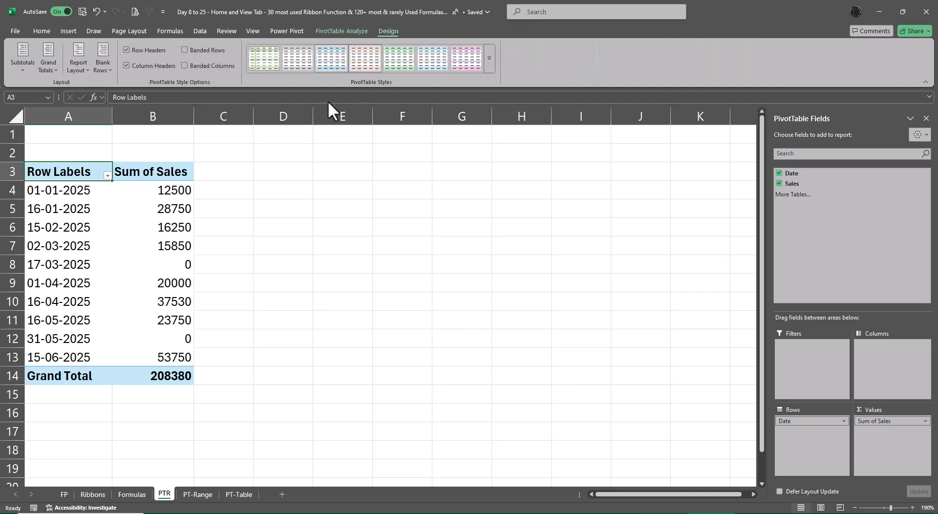
pyautogui.click(76, 59)
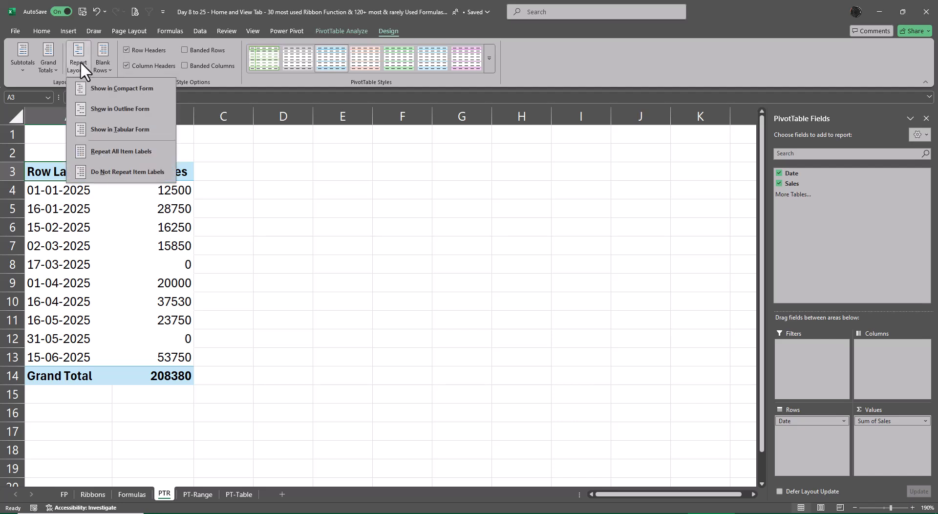
pyautogui.click(145, 131)
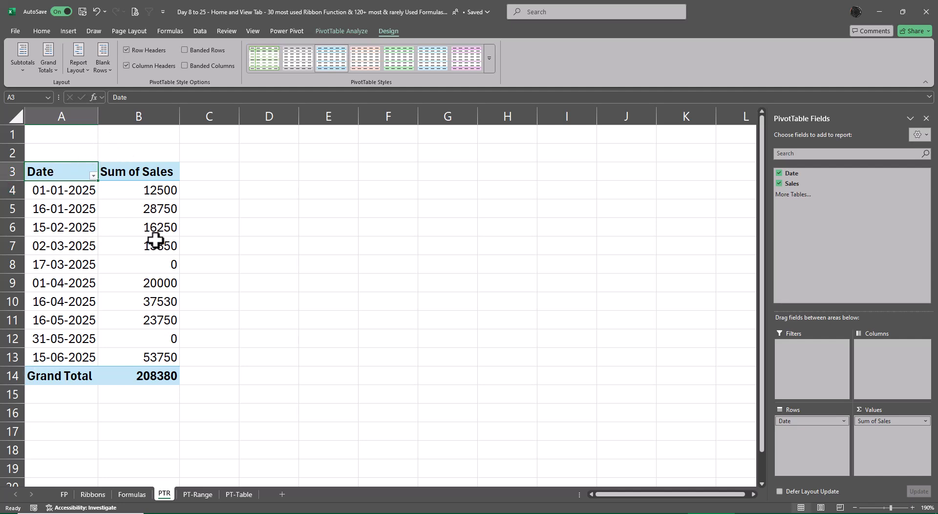
# Step: Try to give the Sum of Sales value field the custom name Sales in its value field settings
pyautogui.click(165, 172)
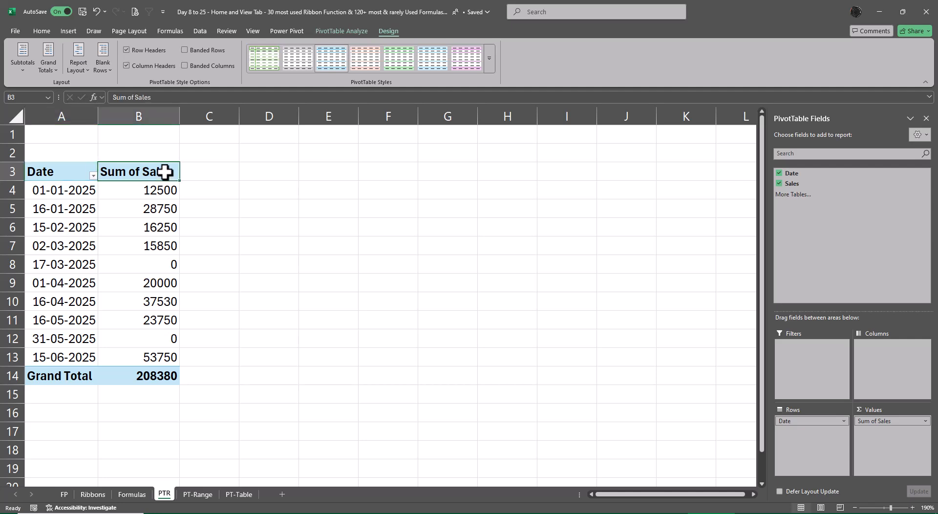
pyautogui.rightClick(165, 172)
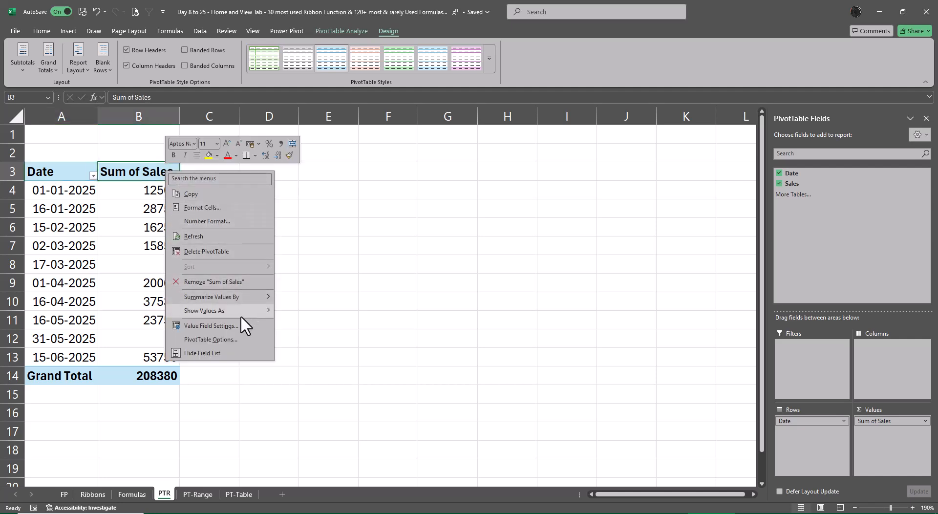
pyautogui.click(230, 324)
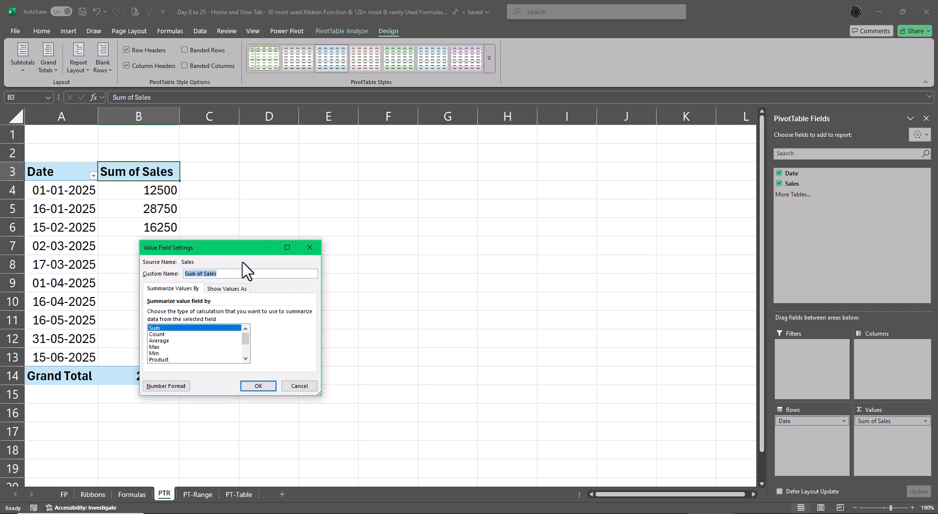
pyautogui.moveTo(230, 245); pyautogui.dragTo(428, 183)
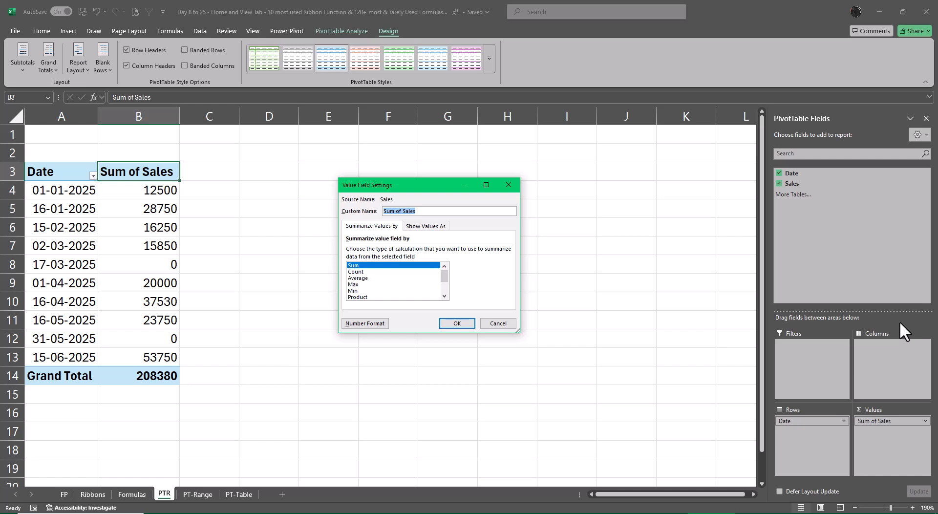
pyautogui.press('BackSpace')
pyautogui.write('Sales')
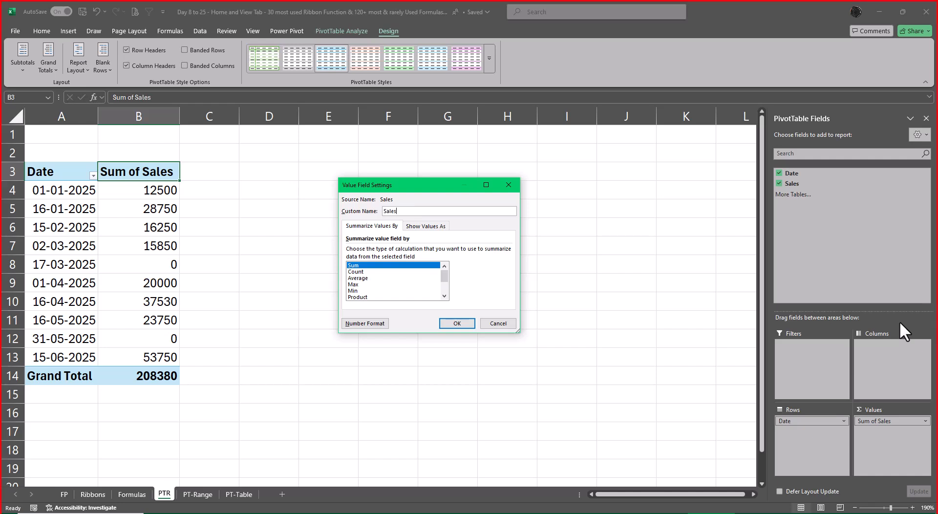
pyautogui.press('Return')
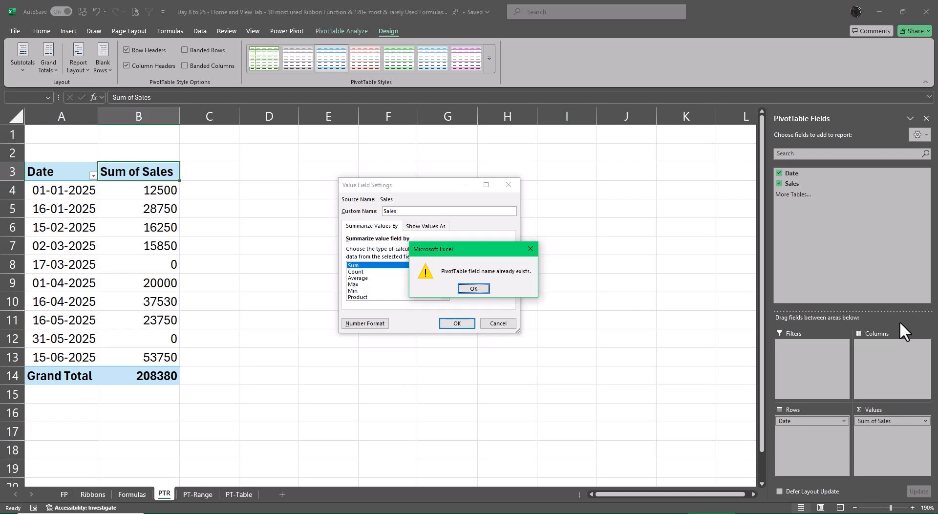
pyautogui.click(481, 289)
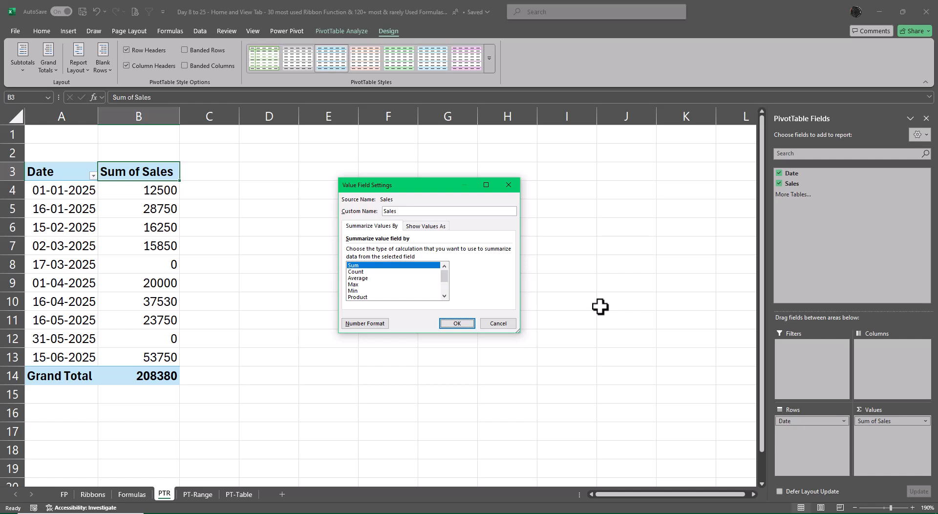
pyautogui.click(428, 212)
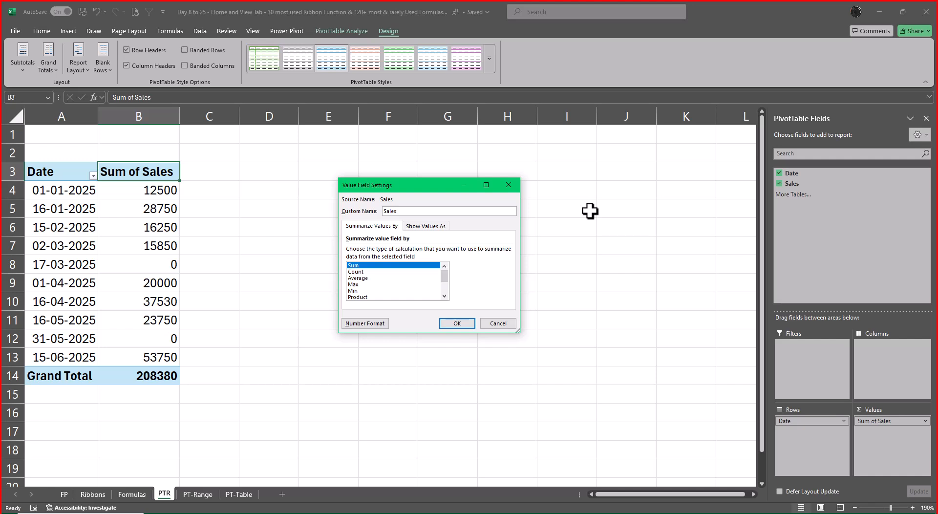
# Step: Format the PivotTable's Sales value field as Accounting with the ₹ symbol and two decimal places, applying the custom name Sales
pyautogui.click(360, 327)
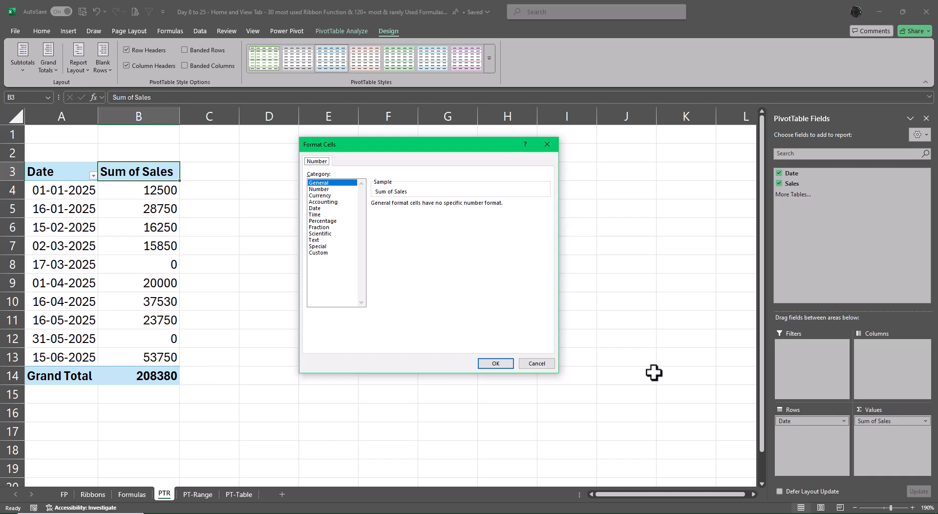
pyautogui.click(320, 195)
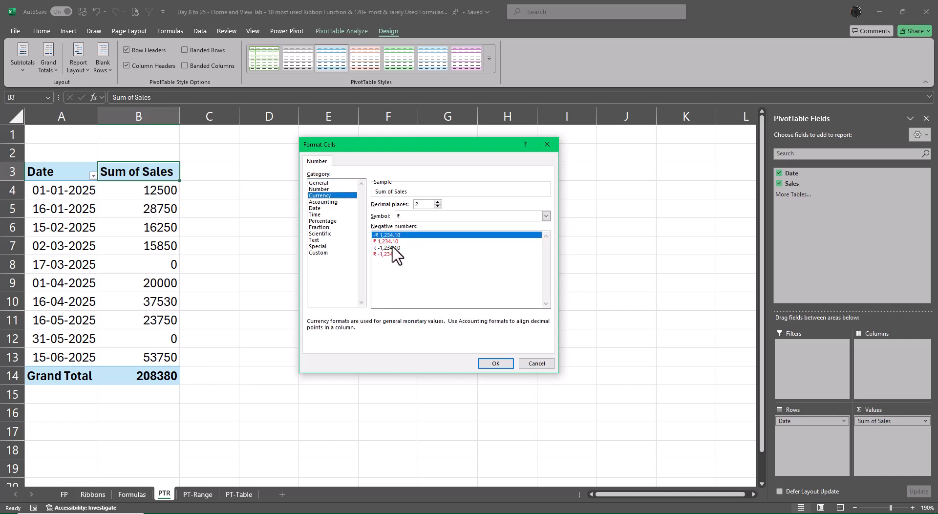
pyautogui.click(321, 202)
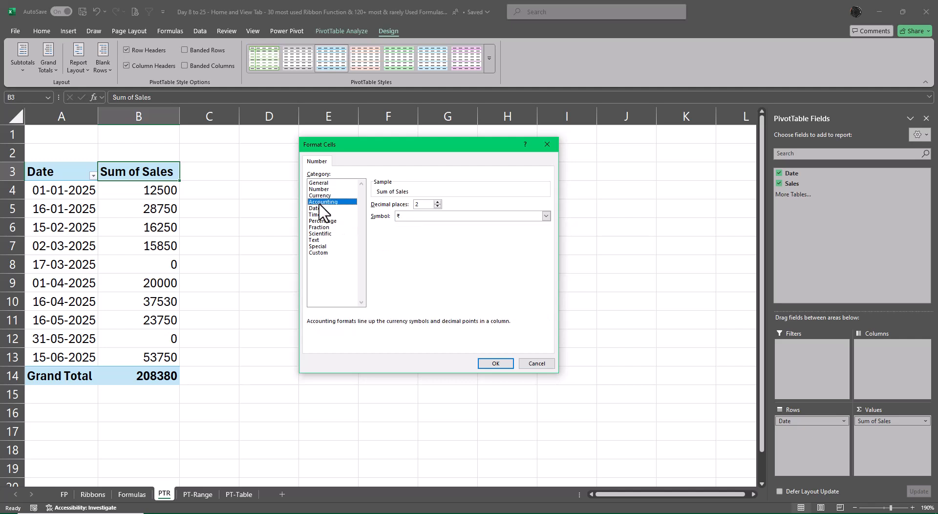
pyautogui.click(496, 364)
pyautogui.click(457, 324)
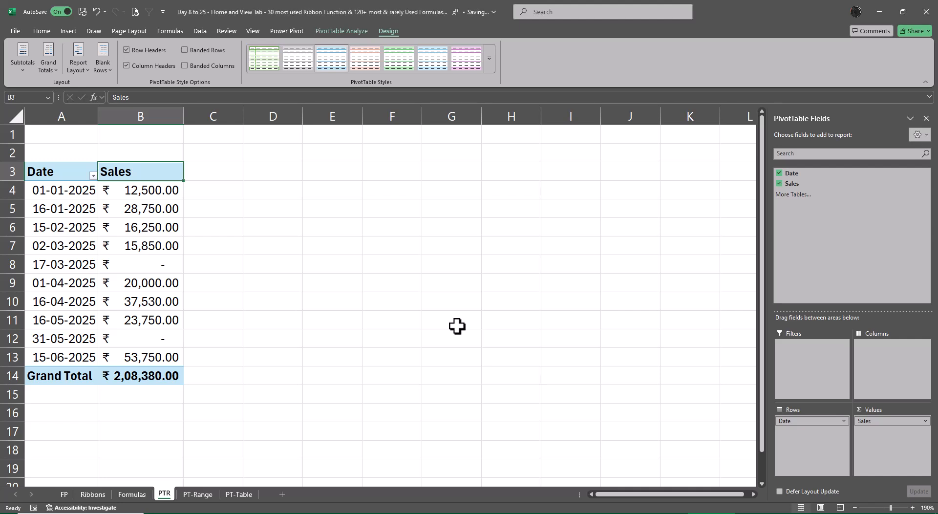
# Step: On the PT-Range sheet, replace the zero sales in E9 with the formula =E8+1250
pyautogui.click(198, 495)
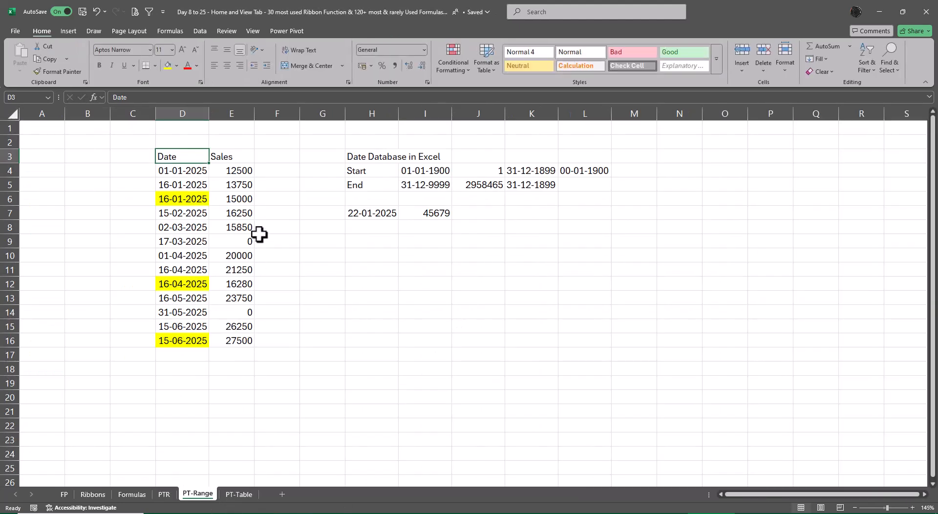
pyautogui.click(235, 241)
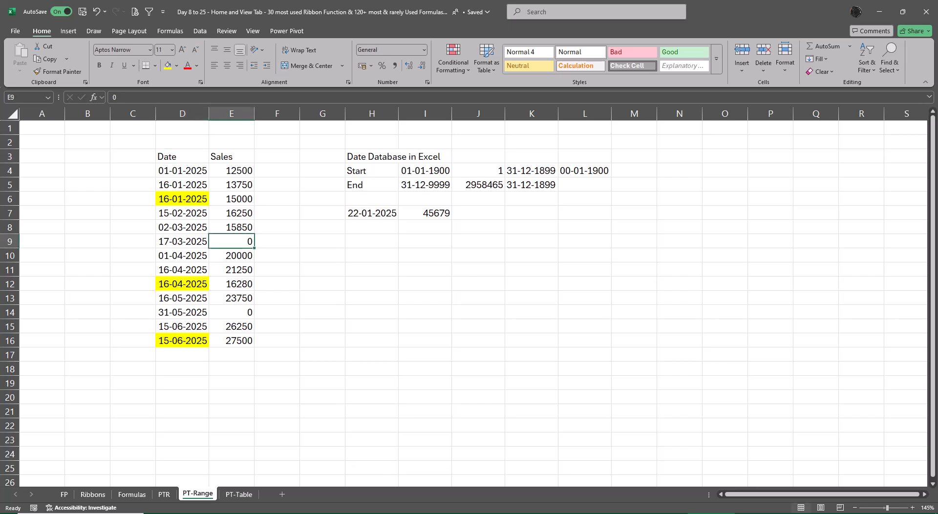
pyautogui.press('BackSpace')
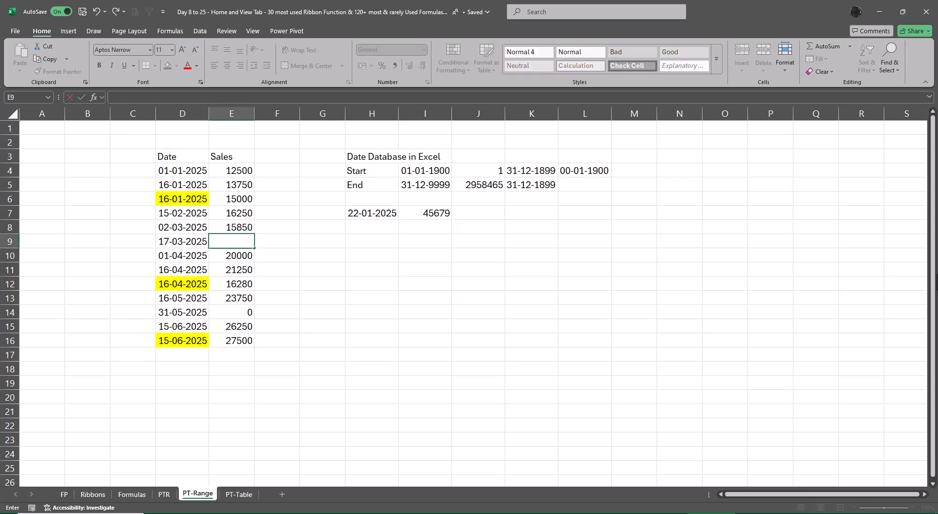
pyautogui.write('=E8+15')
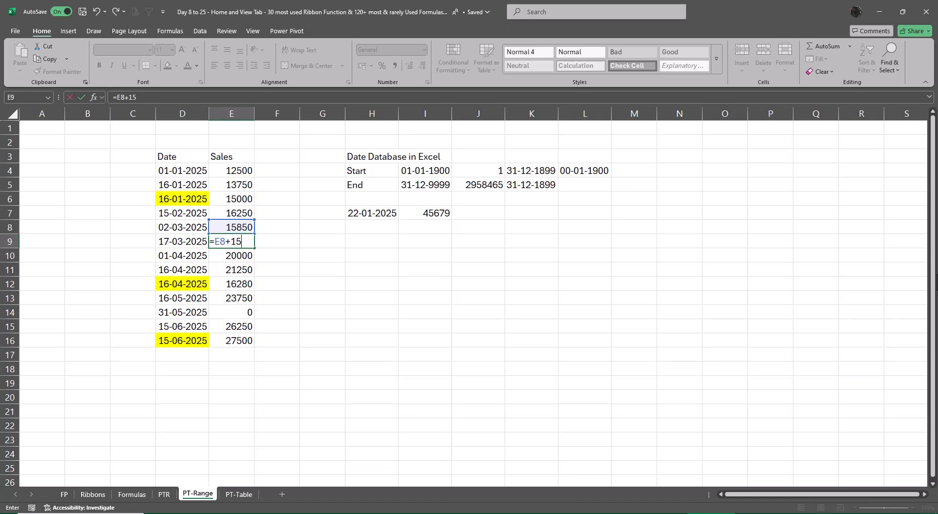
pyautogui.press('BackSpace')
pyautogui.write('250')
pyautogui.press('Return')
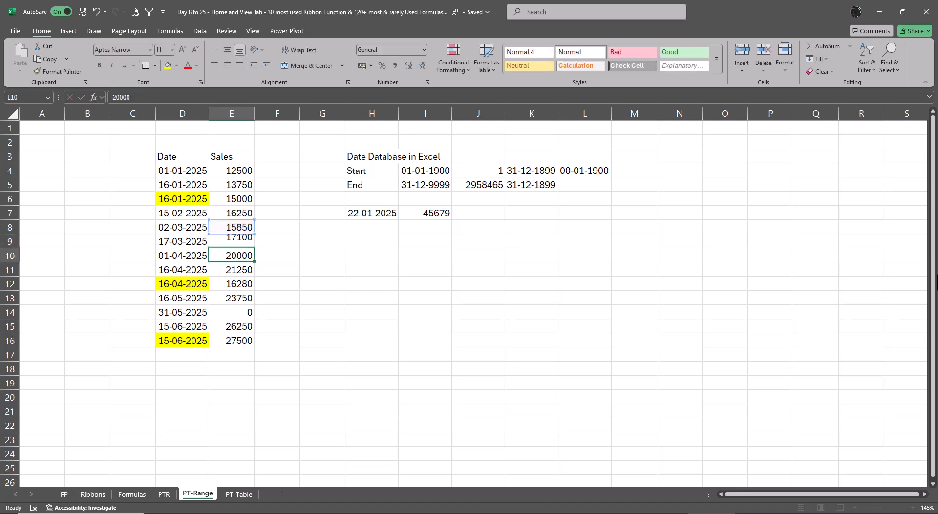
# Step: Replace the zero sales in E14 with the formula =E13+1250
pyautogui.press('Down')
pyautogui.press('Down')
pyautogui.press('Down')
pyautogui.press('Down')
pyautogui.write('=')
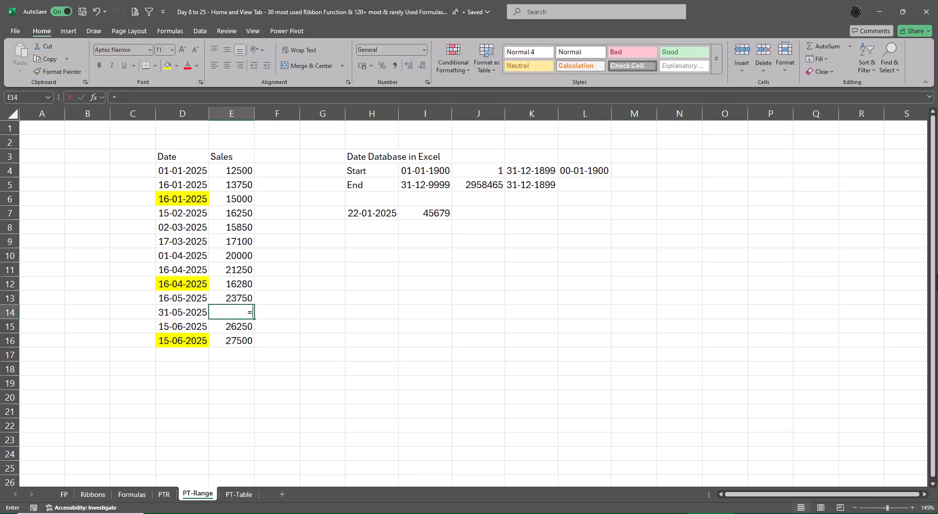
pyautogui.press('Up')
pyautogui.write('+1250')
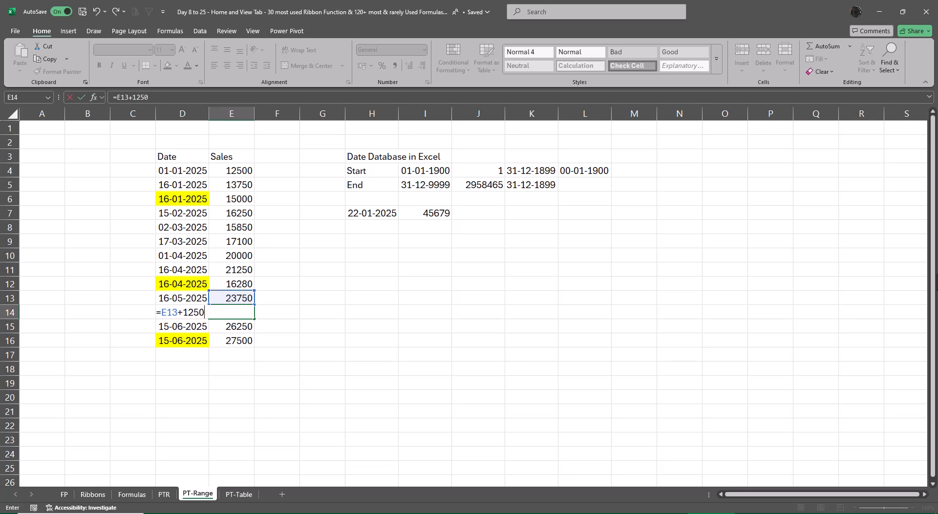
pyautogui.press('Return')
# Step: Change the highlighted duplicate January date in D6 to 31-1-2025
pyautogui.press('Up')
pyautogui.press('Up')
pyautogui.press('Left')
pyautogui.press('Up')
pyautogui.press('Up')
pyautogui.press('Up')
pyautogui.press('Up')
pyautogui.press('Up')
pyautogui.press('Up')
pyautogui.press('Up')
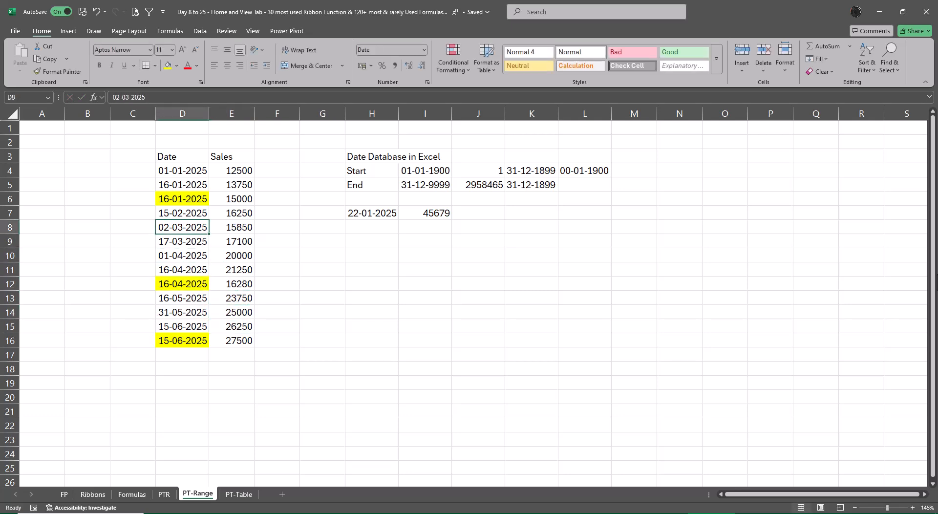
pyautogui.write('31-01-')
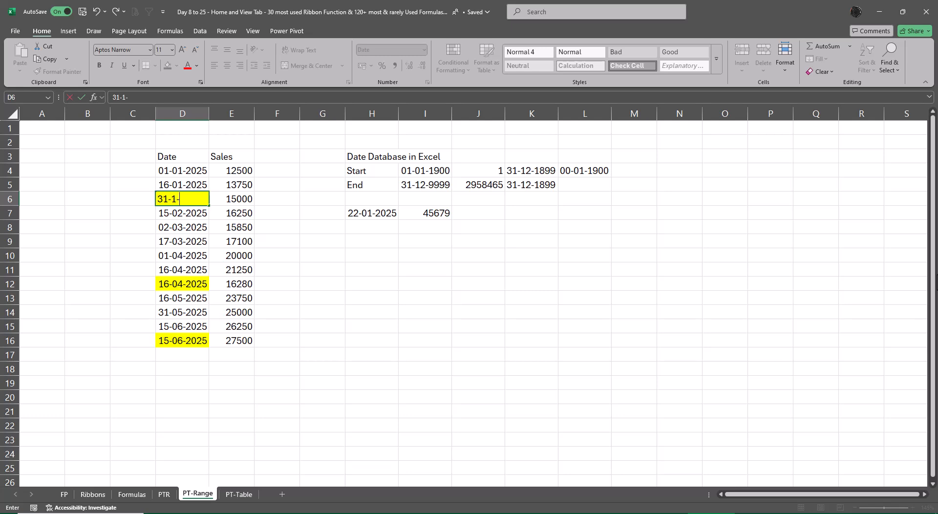
pyautogui.write('2')
pyautogui.press('BackSpace')
pyautogui.write('2025')
pyautogui.press('Return')
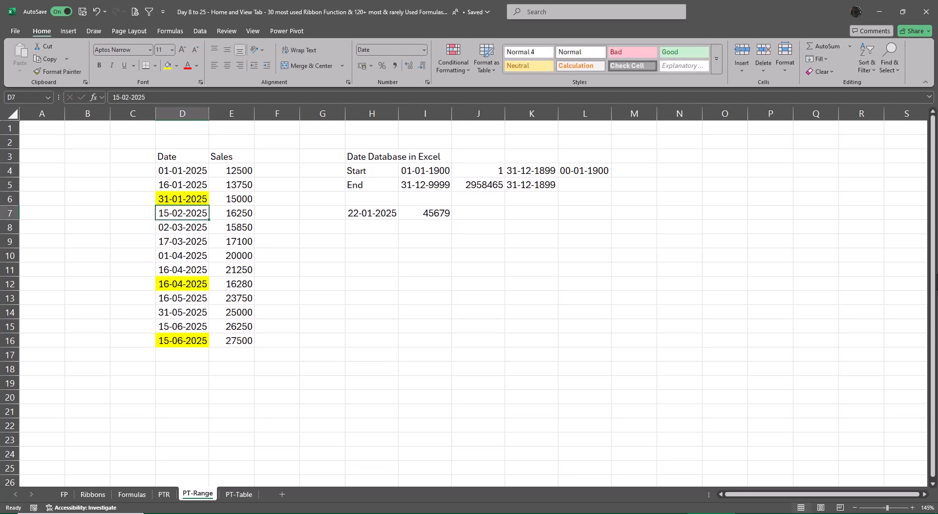
# Step: Extend the formula in highlighted date cell D12 to =D11+15
pyautogui.press('Down')
pyautogui.press('Down')
pyautogui.press('Down')
pyautogui.press('Down')
pyautogui.press('Down')
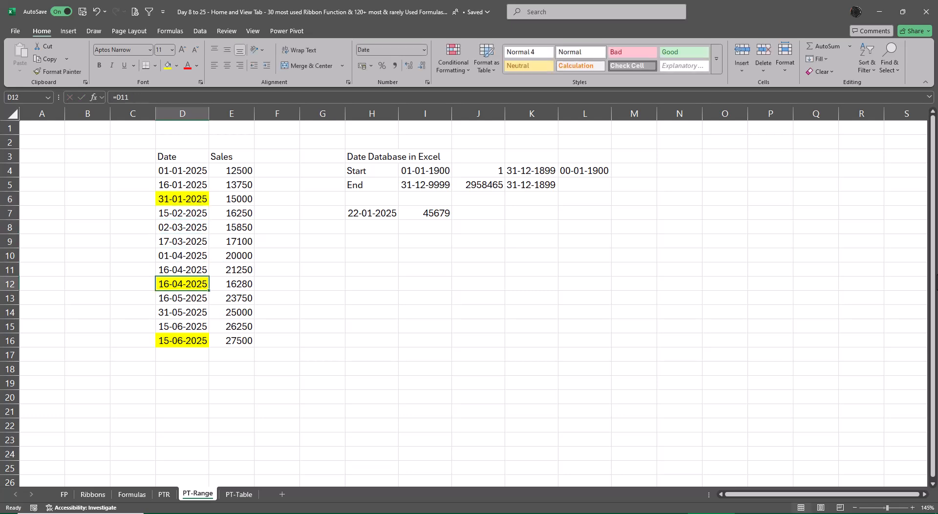
pyautogui.press('F2')
pyautogui.write('+15')
pyautogui.press('Return')
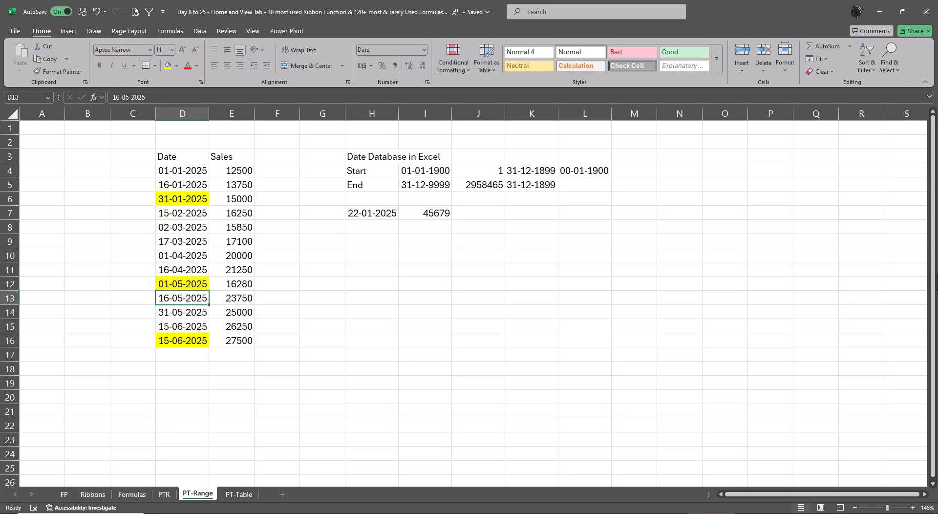
# Step: Replace the highlighted date in D16 with the formula =D15+15
pyautogui.press('Down')
pyautogui.press('Down')
pyautogui.press('Down')
pyautogui.write('=')
pyautogui.press('Up')
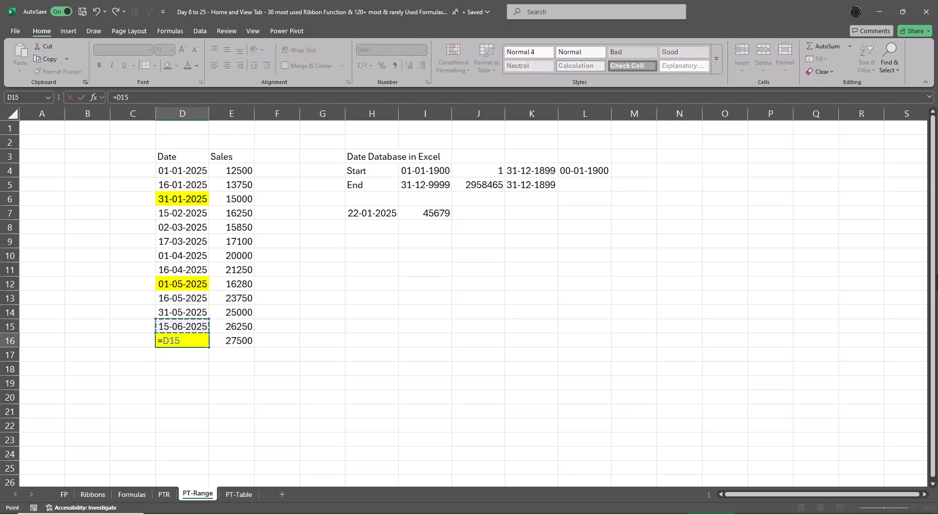
pyautogui.write('+15')
pyautogui.press('Return')
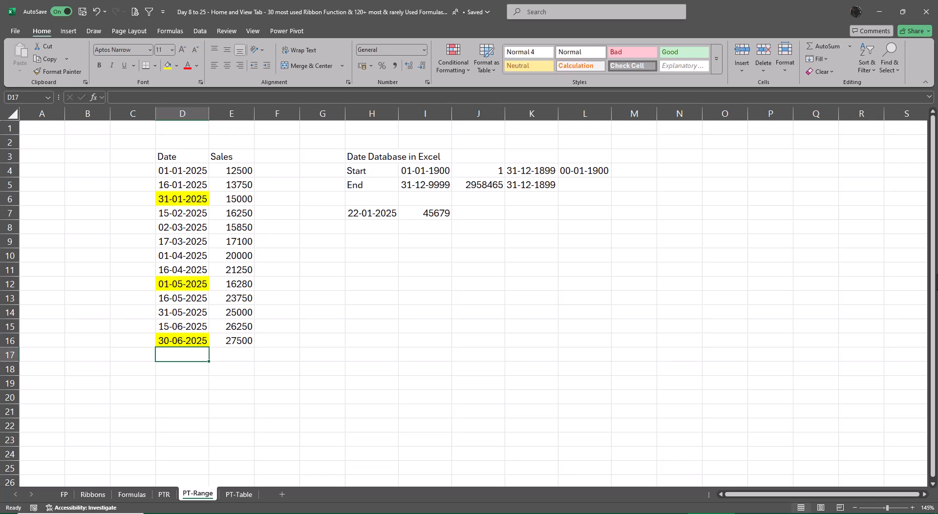
# Step: Remove the fill colour from the date cells D4:D16
pyautogui.moveTo(196, 172); pyautogui.dragTo(186, 337)
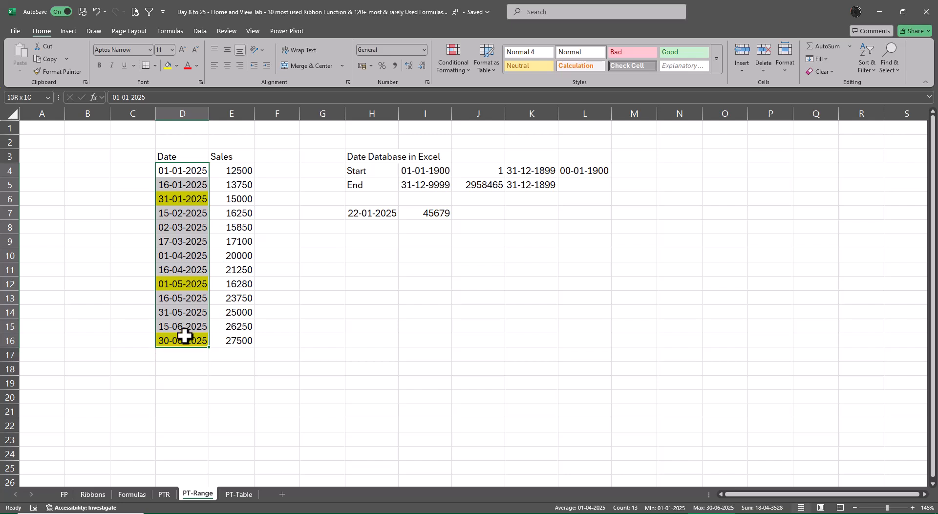
pyautogui.click(177, 68)
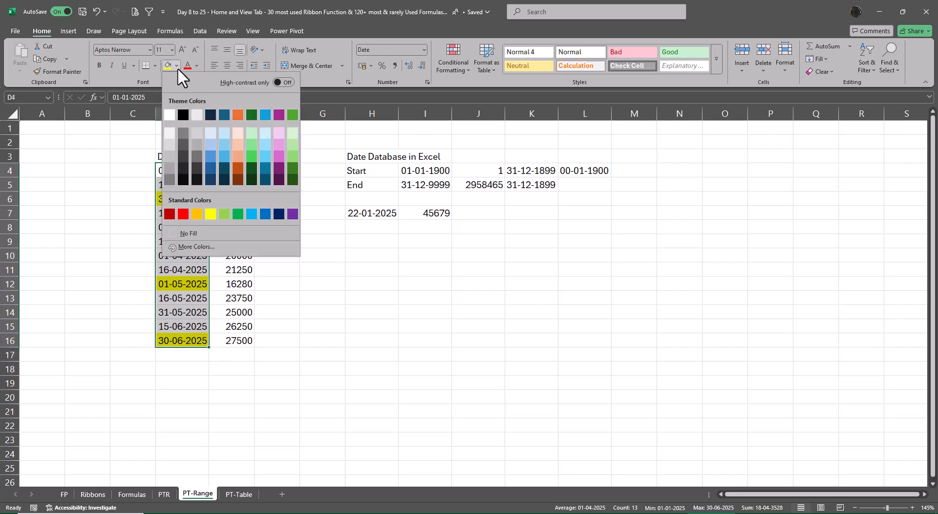
pyautogui.click(195, 233)
pyautogui.click(322, 258)
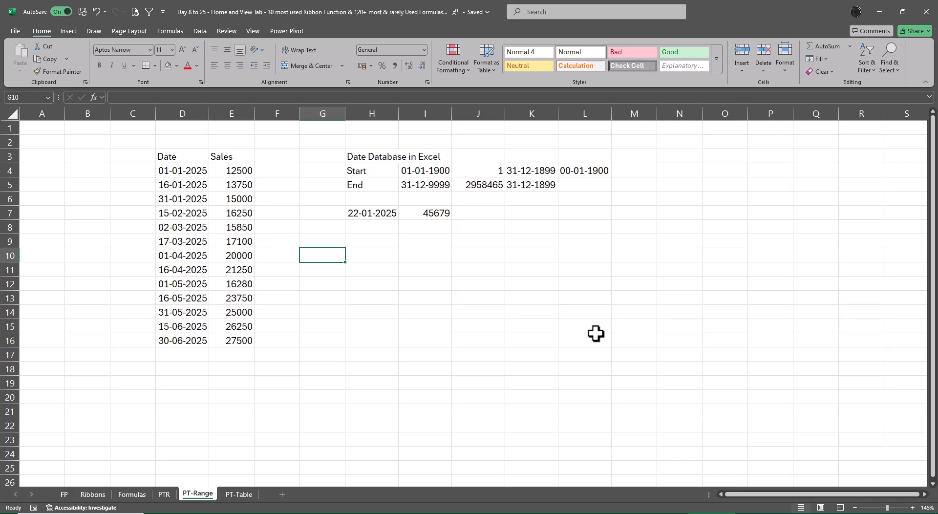
# Step: Refresh the PivotTable on the PTR sheet with the corrected source data
pyautogui.click(165, 496)
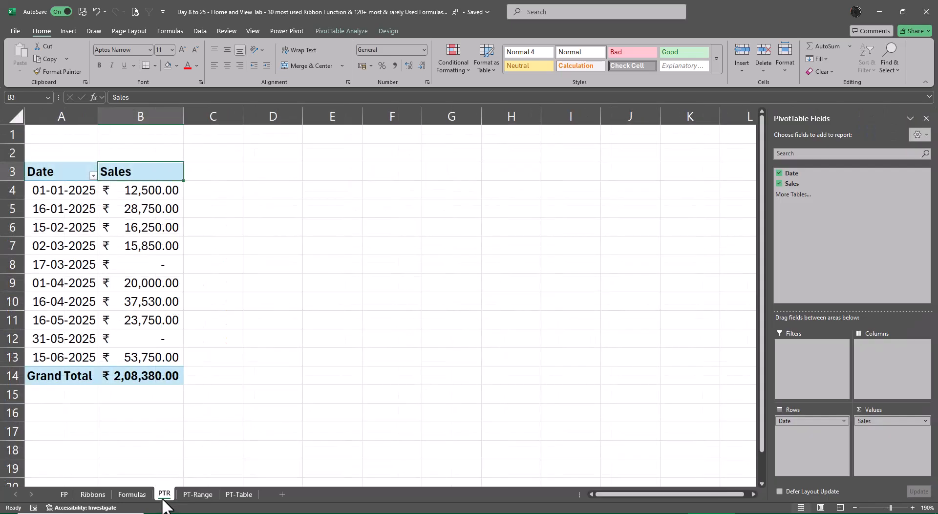
pyautogui.rightClick(160, 188)
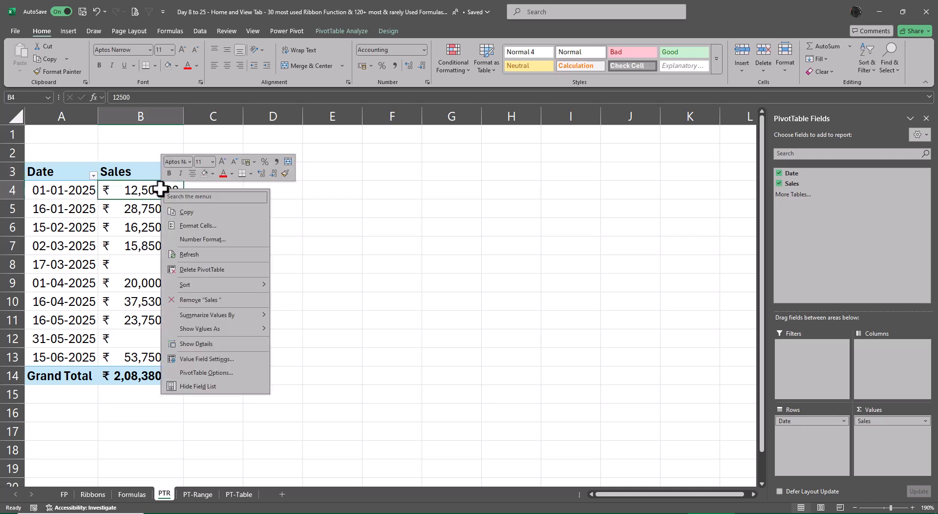
pyautogui.click(192, 255)
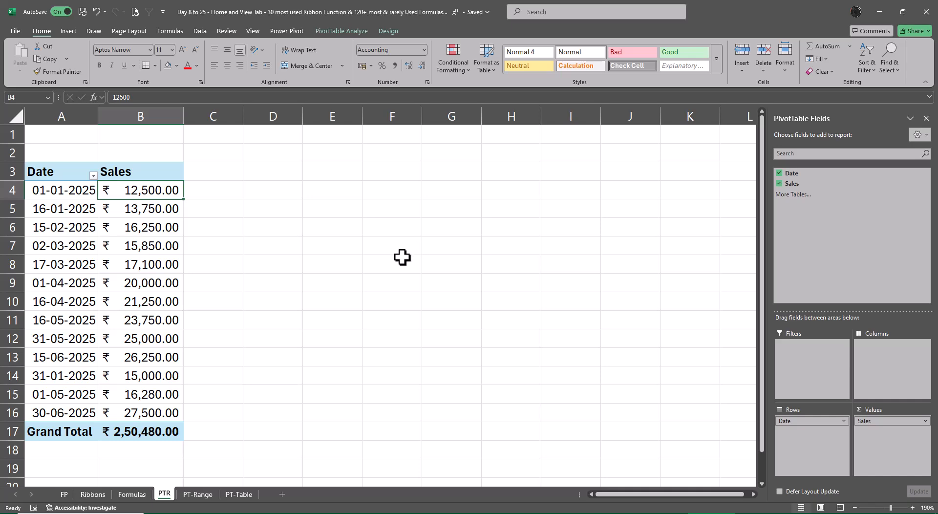
# Step: Autofit column B on the PTR sheet to the PivotTable's Sales values
pyautogui.scroll(-2, 402, 256)
pyautogui.scroll(-1, 402, 257)
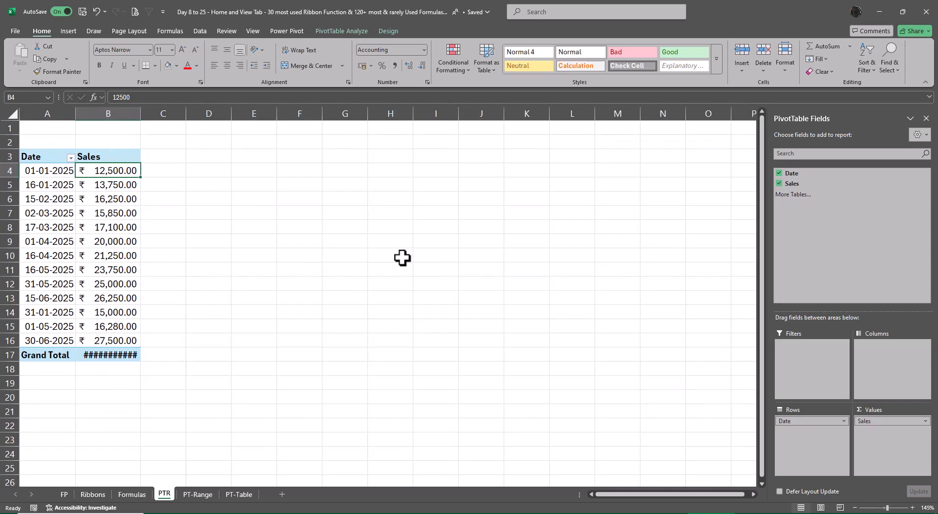
pyautogui.click(403, 258)
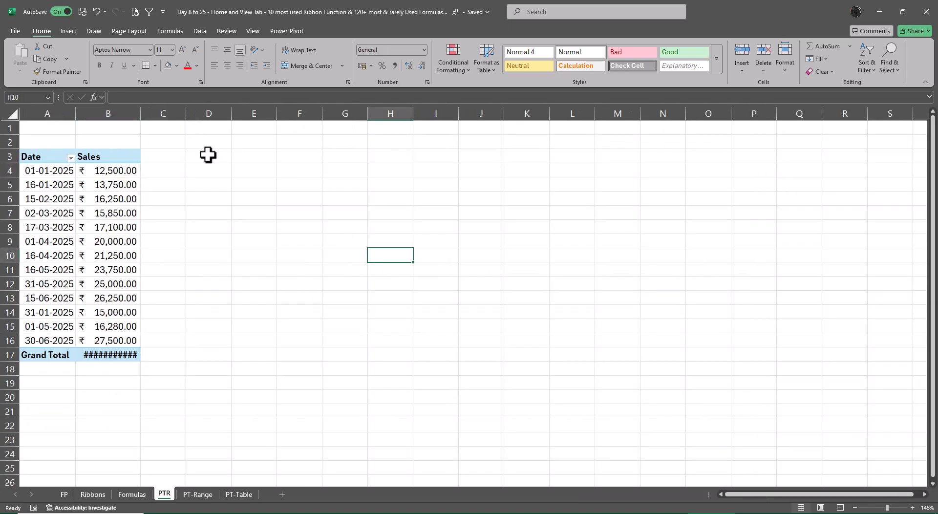
pyautogui.doubleClick(139, 114)
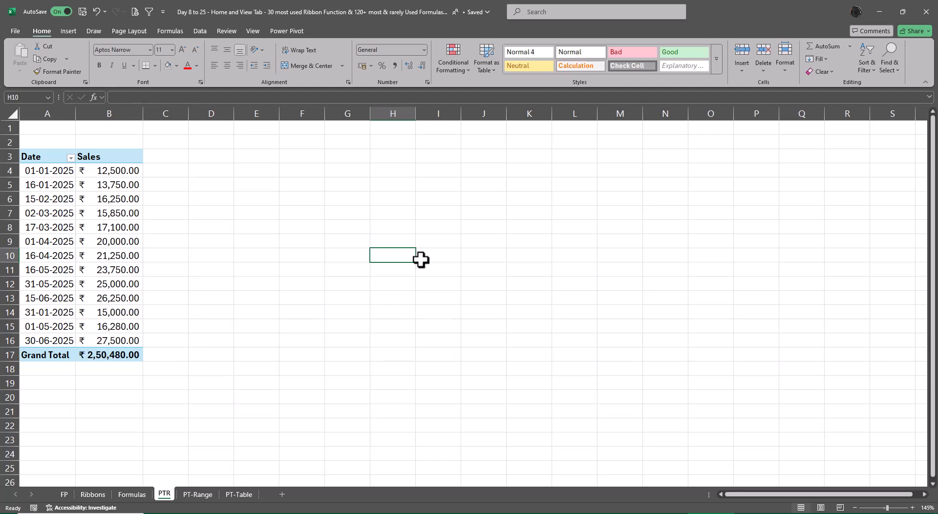
pyautogui.click(493, 296)
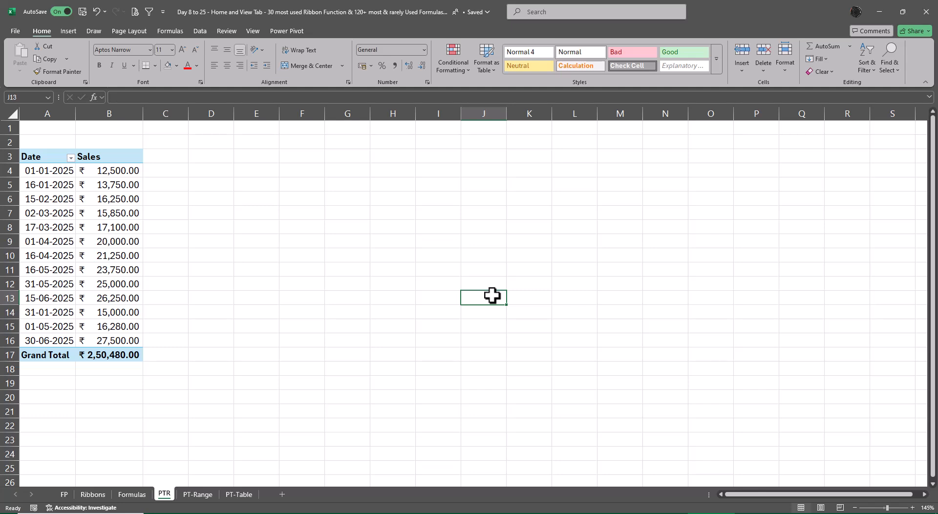
# Step: On PT-Range, fill a date series down the column from D16 by day, with step value 15 and stop value 30-9-25
pyautogui.click(198, 495)
pyautogui.scroll(-3, 461, 288)
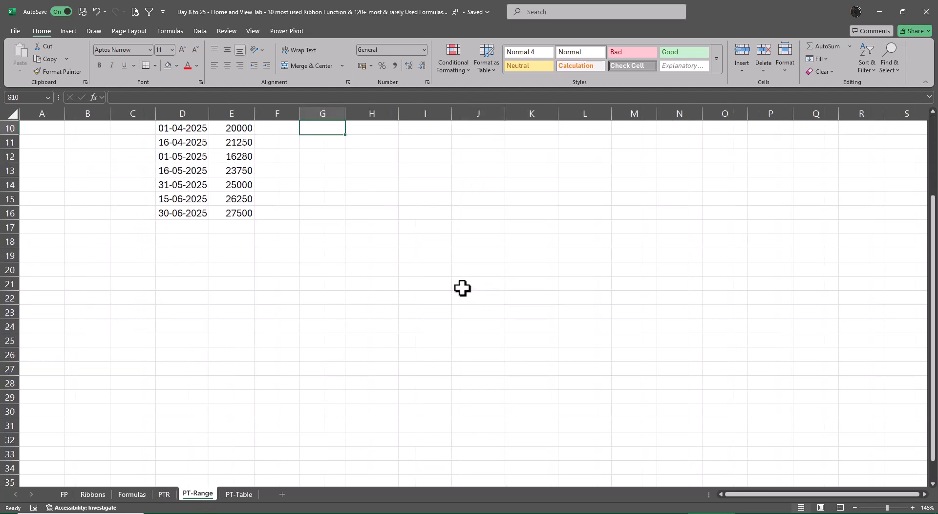
pyautogui.click(177, 214)
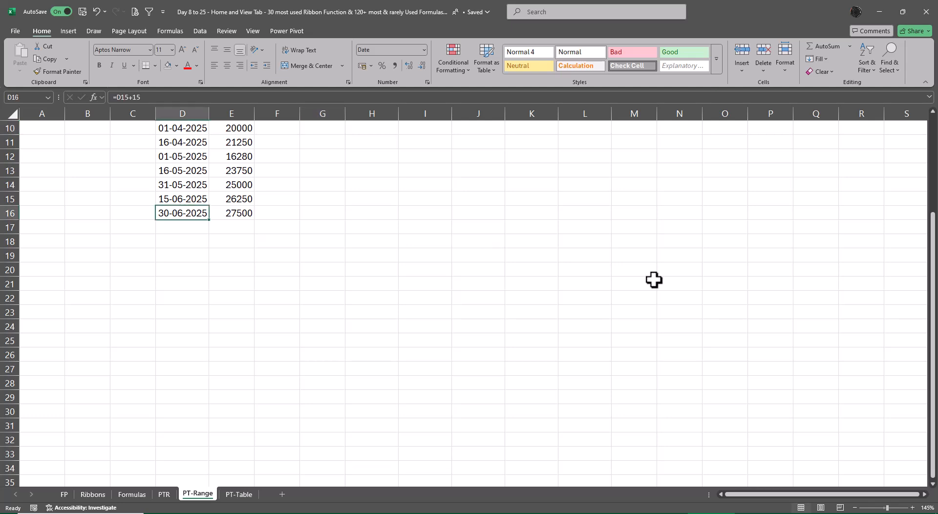
pyautogui.hotkey('alt', 's')
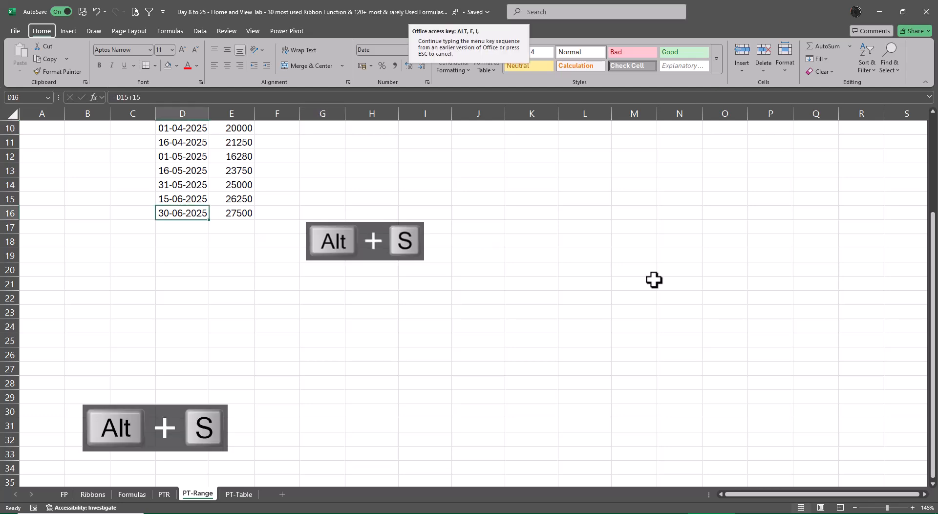
pyautogui.hotkey('alt', 'c')
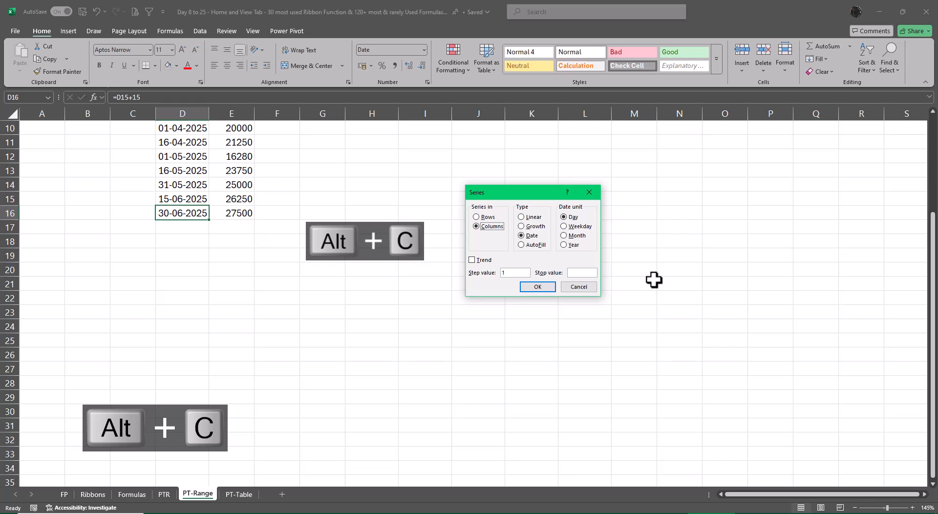
pyautogui.press('Tab')
pyautogui.press('Tab')
pyautogui.press('Tab')
pyautogui.write('15')
pyautogui.press('Tab')
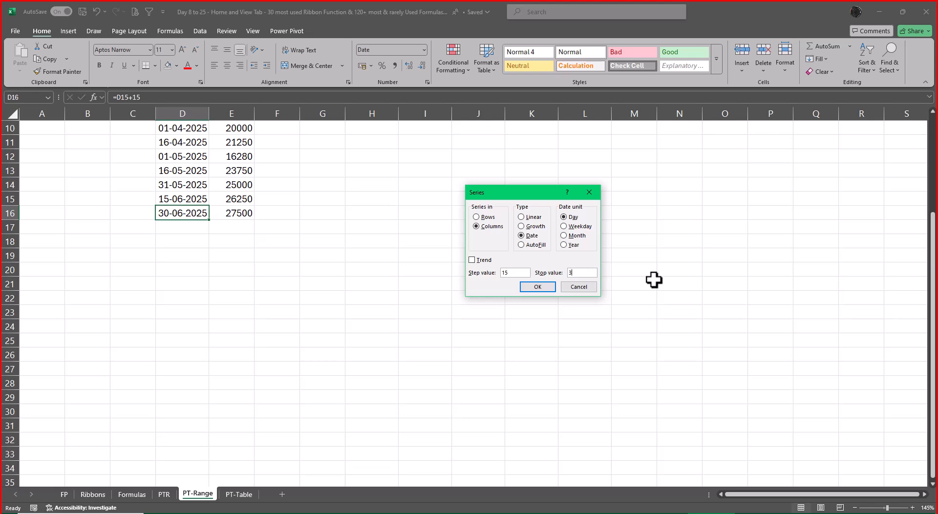
pyautogui.write('30-9-25')
pyautogui.press('Return')
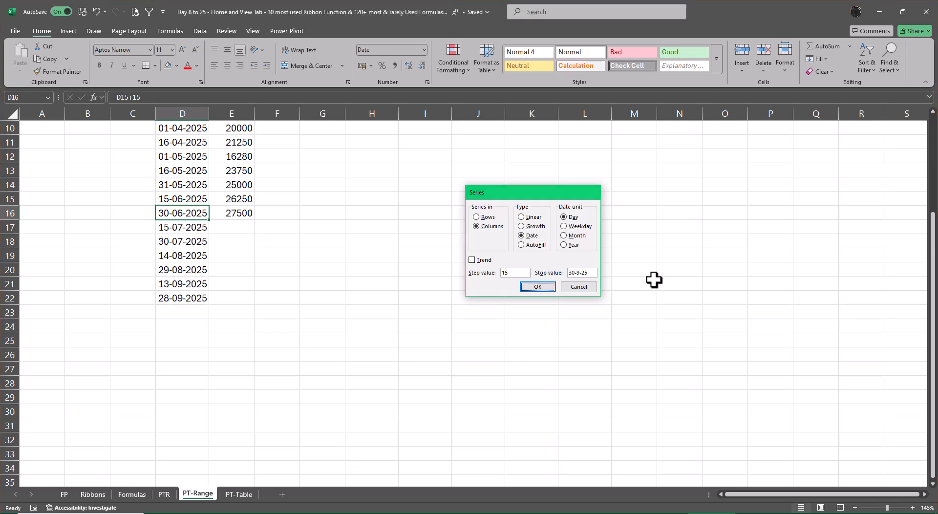
pyautogui.press('Right')
pyautogui.press('Down')
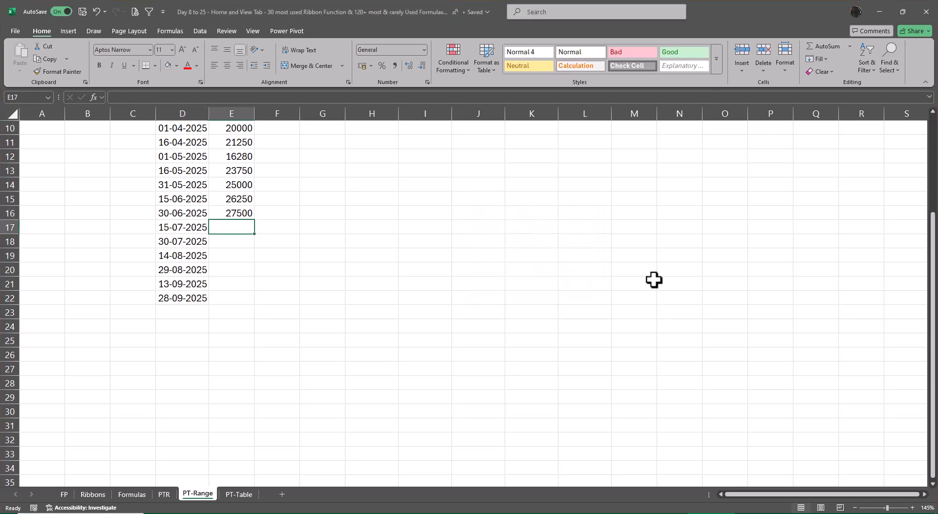
pyautogui.hotkey('shift', 'Down')
pyautogui.hotkey('shift', 'Down')
pyautogui.hotkey('shift', 'Down')
pyautogui.hotkey('shift', 'Down')
pyautogui.hotkey('shift', 'Down')
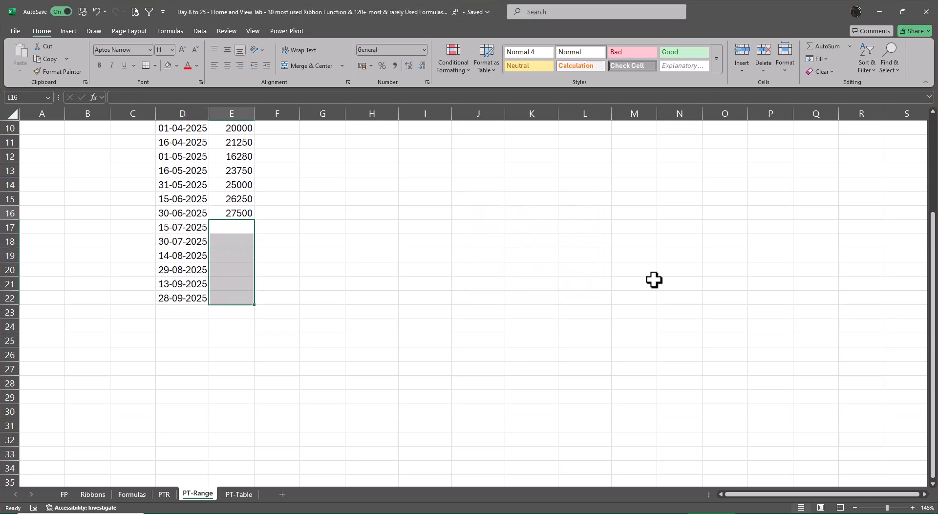
# Step: Fill a linear series down the Sales column from E16 to E22 with a step value of 1250
pyautogui.press('Up')
pyautogui.hotkey('shift', 'Down')
pyautogui.hotkey('shift', 'Down')
pyautogui.hotkey('shift', 'Down')
pyautogui.hotkey('shift', 'Down')
pyautogui.hotkey('shift', 'Down')
pyautogui.hotkey('shift', 'Down')
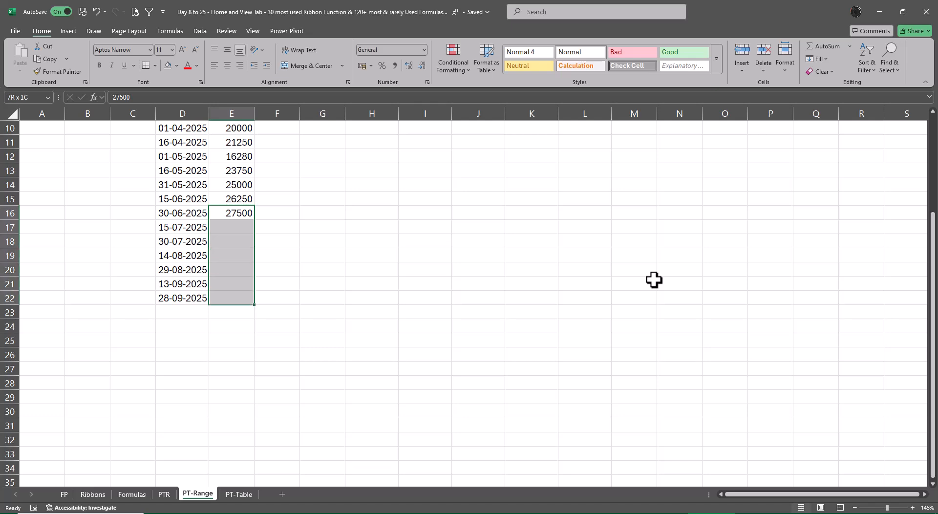
pyautogui.press('alt')
pyautogui.press('alt')
pyautogui.press('alt')
pyautogui.press('h')
pyautogui.press('f')
pyautogui.press('i')
pyautogui.press('s')
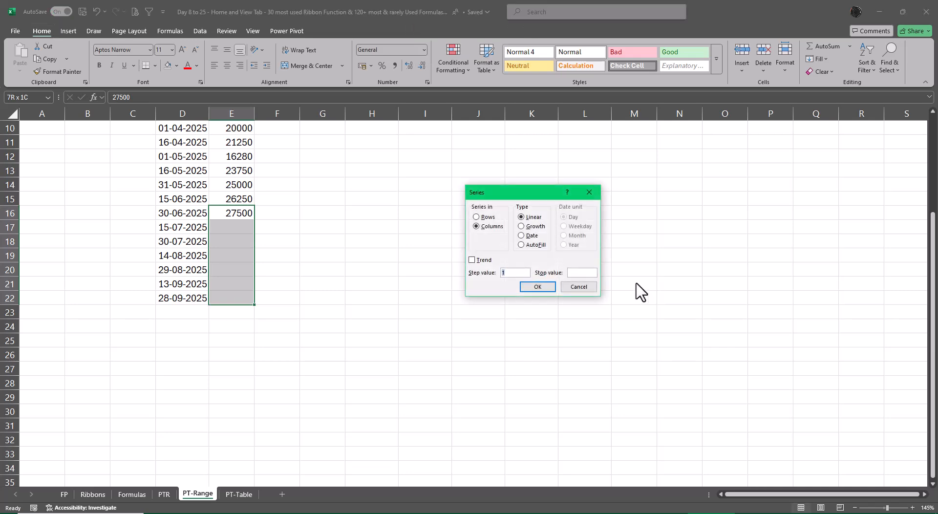
pyautogui.click(525, 274)
pyautogui.write('250')
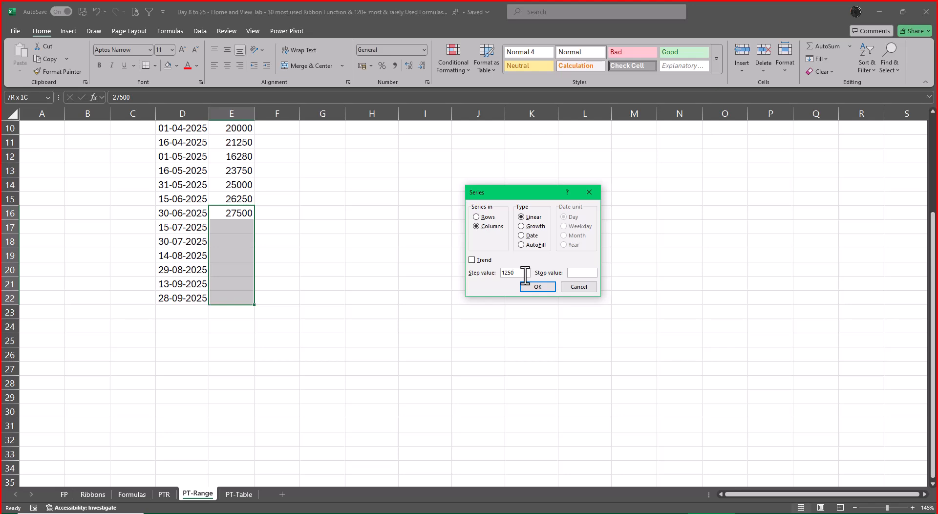
pyautogui.press('Return')
# Step: Set the Sales value for 29-08-2025 in E20 to 29050
pyautogui.press('Down')
pyautogui.press('Down')
pyautogui.press('Down')
pyautogui.press('Down')
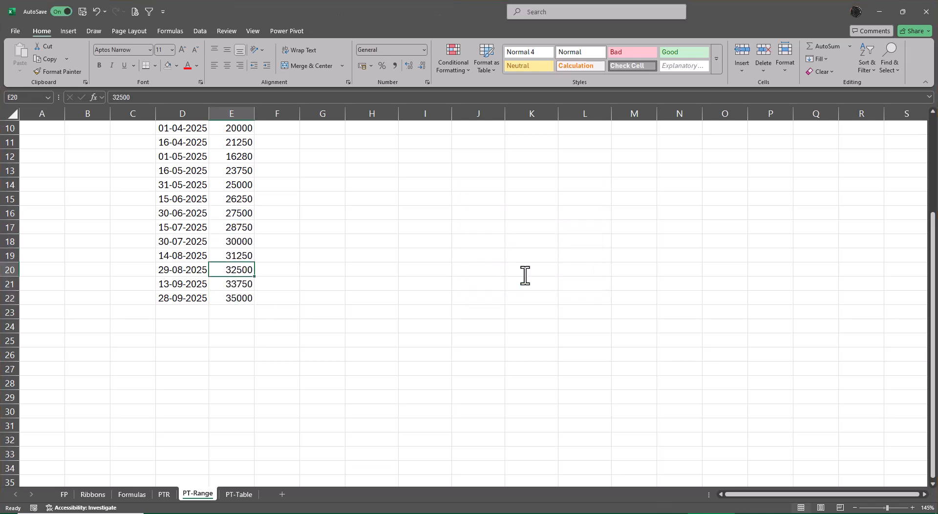
pyautogui.write('29')
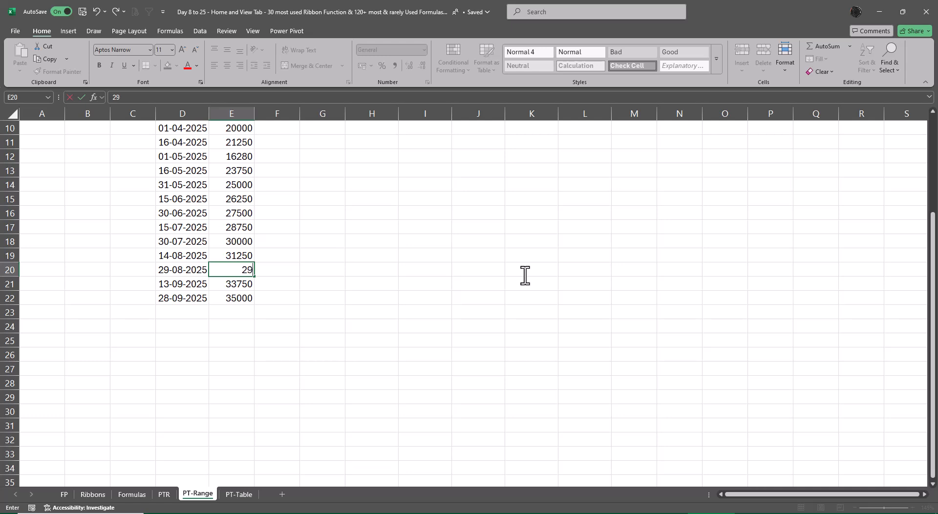
pyautogui.write('050')
pyautogui.press('Return')
# Step: Review the extended Date and Sales rows on PT-Range from the first entries to the end
pyautogui.press('Up')
pyautogui.press('Up')
pyautogui.press('Up')
pyautogui.press('Up')
pyautogui.press('Up')
pyautogui.press('Up')
pyautogui.press('Up')
pyautogui.press('Up')
pyautogui.press('Up')
pyautogui.press('Up')
pyautogui.press('Up')
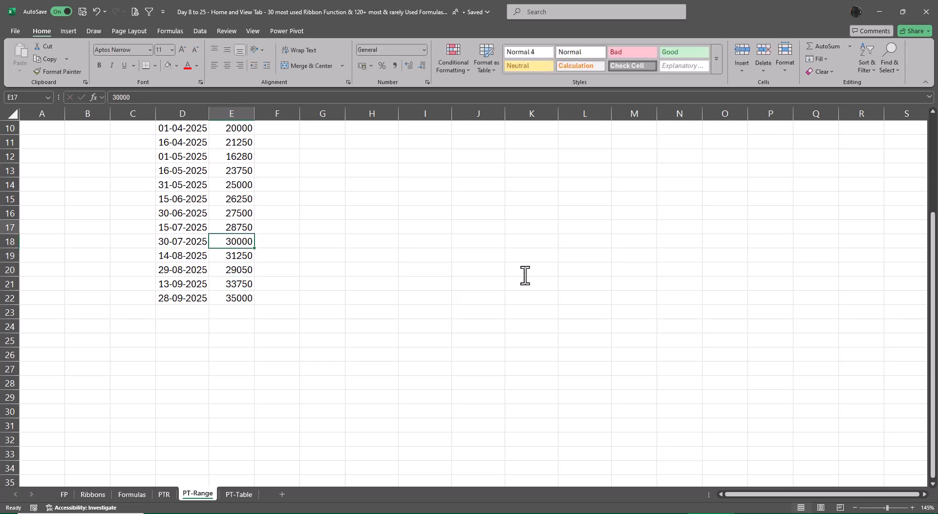
pyautogui.press('Up')
pyautogui.press('Up')
pyautogui.press('Up')
pyautogui.press('Up')
pyautogui.press('Up')
pyautogui.press('Up')
pyautogui.press('Up')
pyautogui.press('Up')
pyautogui.press('Up')
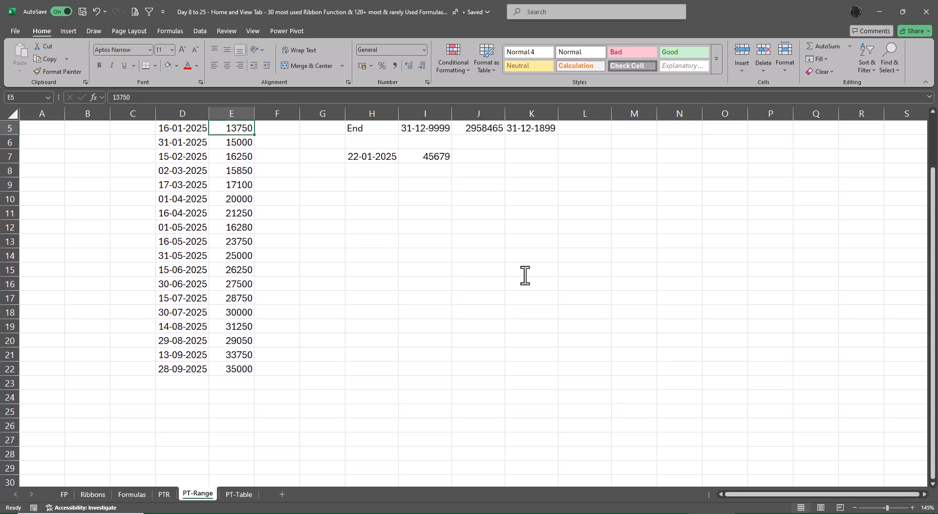
pyautogui.press('Down')
pyautogui.press('Down')
pyautogui.press('Down')
pyautogui.press('Down')
pyautogui.press('Down')
pyautogui.press('Down')
pyautogui.press('Down')
pyautogui.press('Down')
pyautogui.press('Down')
pyautogui.press('Down')
pyautogui.press('Down')
pyautogui.press('Down')
pyautogui.press('Down')
pyautogui.press('Down')
pyautogui.press('Down')
pyautogui.press('Down')
pyautogui.press('Down')
pyautogui.press('Down')
pyautogui.press('Down')
pyautogui.press('Down')
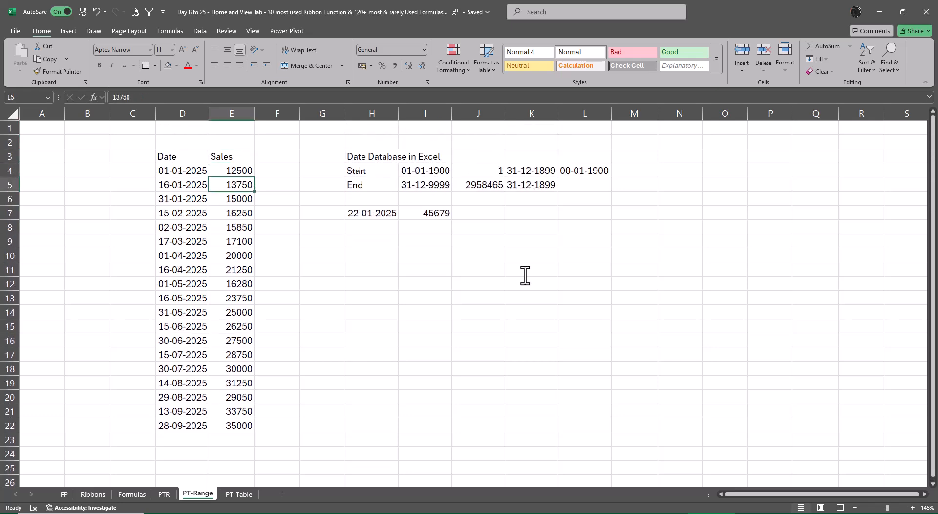
pyautogui.press('Down')
pyautogui.press('Down')
pyautogui.press('Down')
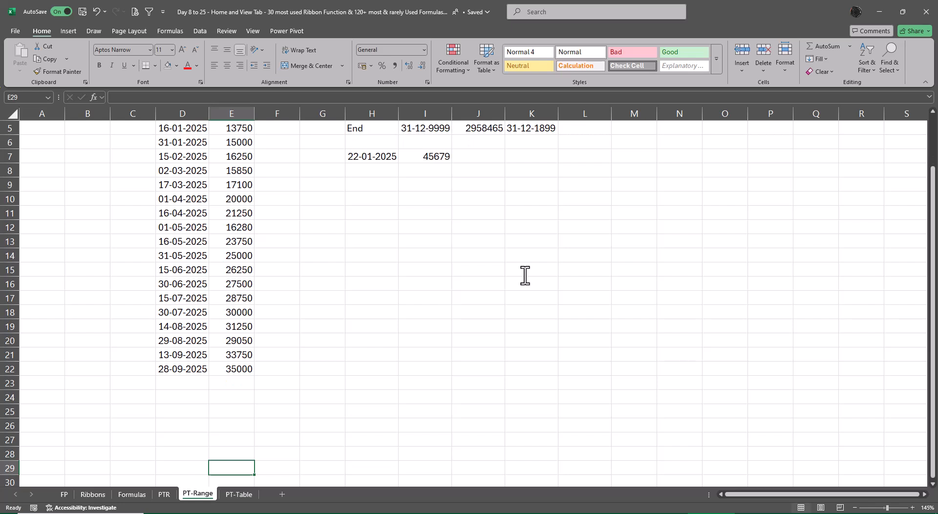
# Step: Refresh the PivotTable on the PTR sheet to try to bring in the added source rows
pyautogui.click(165, 495)
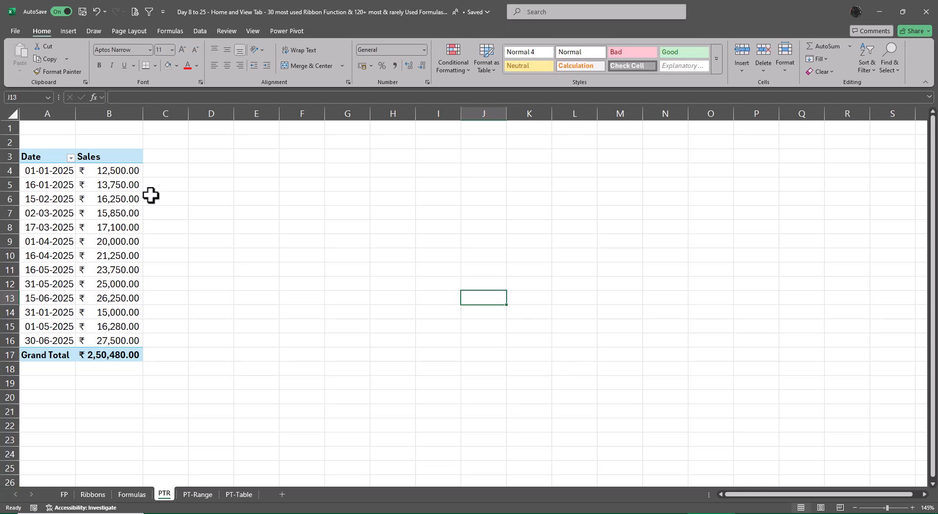
pyautogui.rightClick(125, 183)
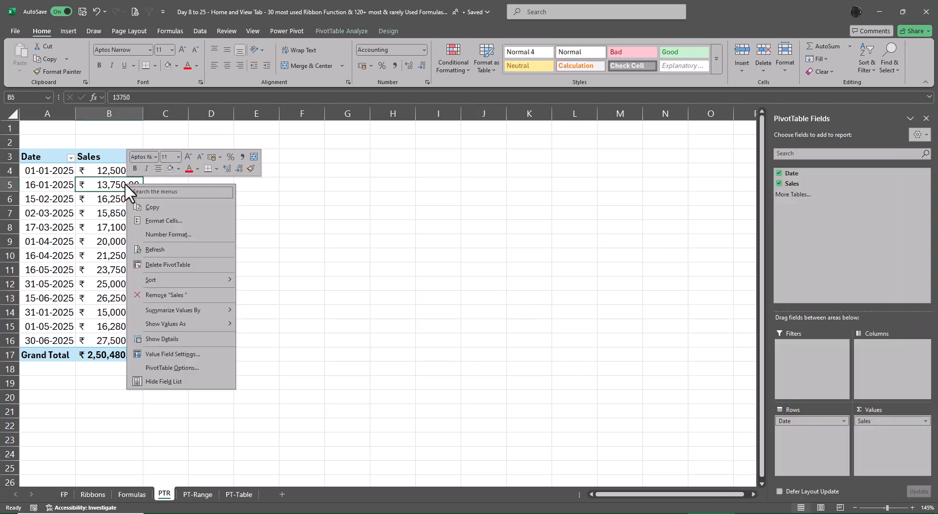
pyautogui.click(166, 251)
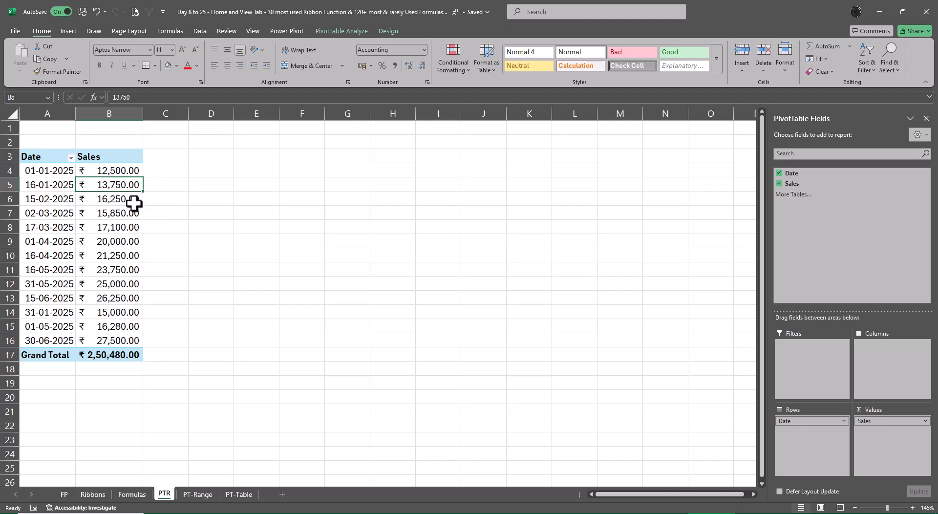
# Step: Change the PivotTable's data source to the range D3:E22 on PT-Range
pyautogui.click(342, 30)
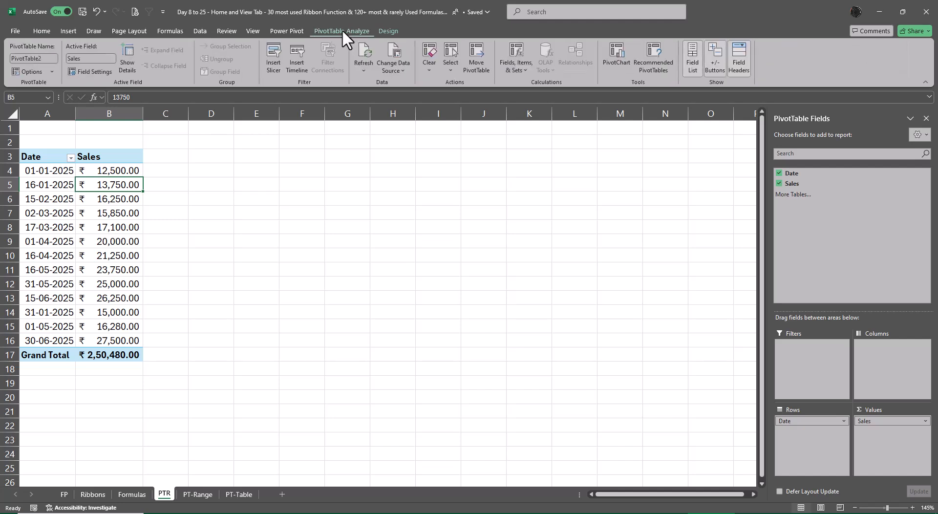
pyautogui.click(400, 72)
pyautogui.click(400, 83)
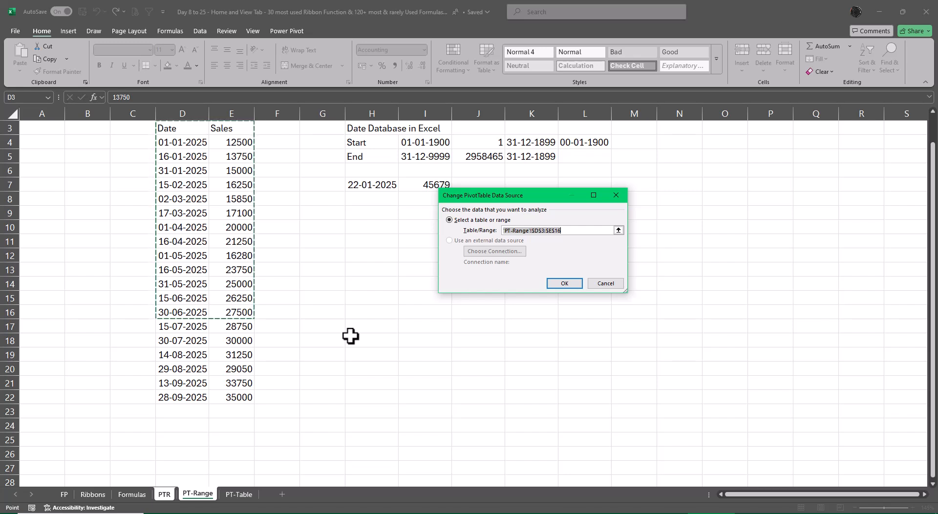
pyautogui.moveTo(180, 128); pyautogui.dragTo(241, 397)
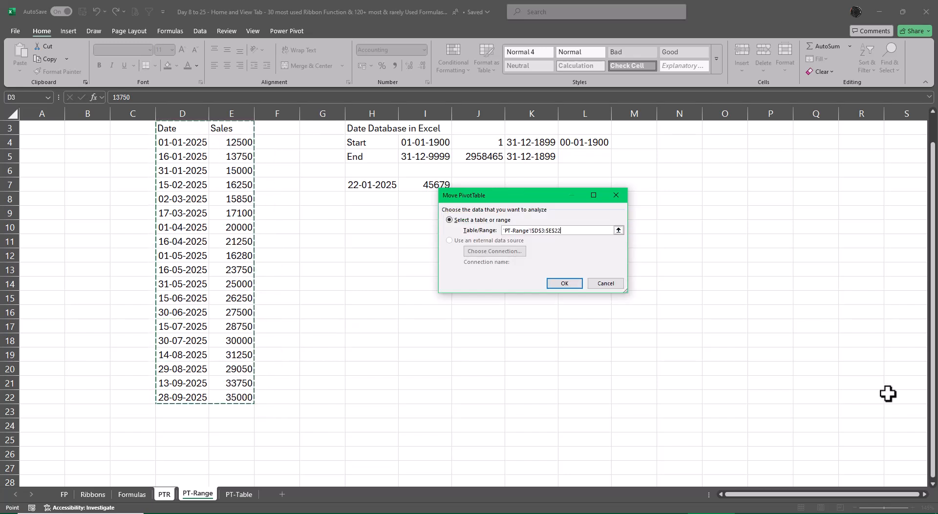
pyautogui.click(568, 284)
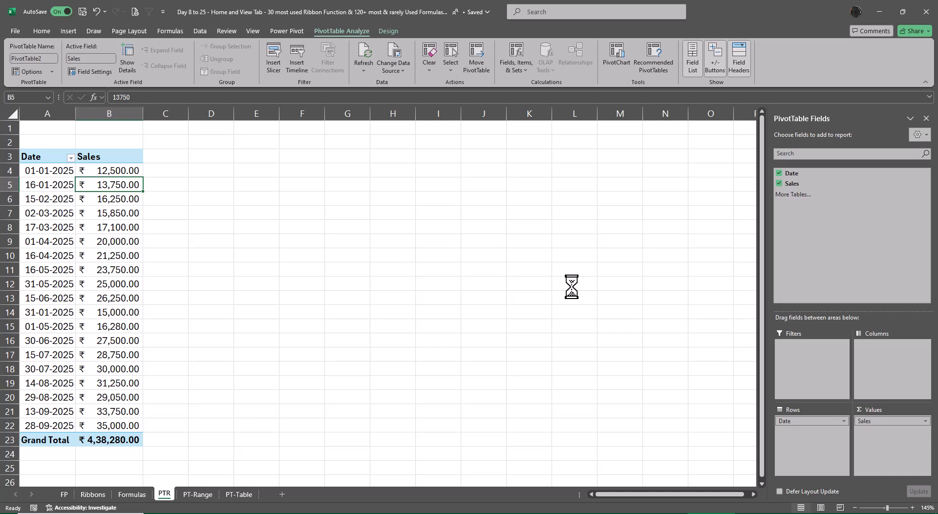
# Step: Group the PivotTable's dates by days and months, and remove the Days (Date) field from the rows
pyautogui.press('Up')
pyautogui.press('Left')
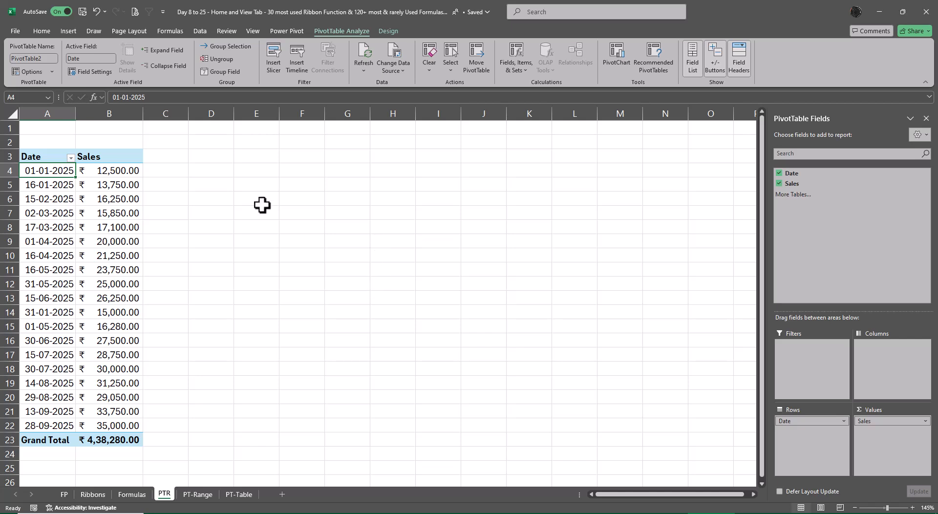
pyautogui.rightClick(44, 172)
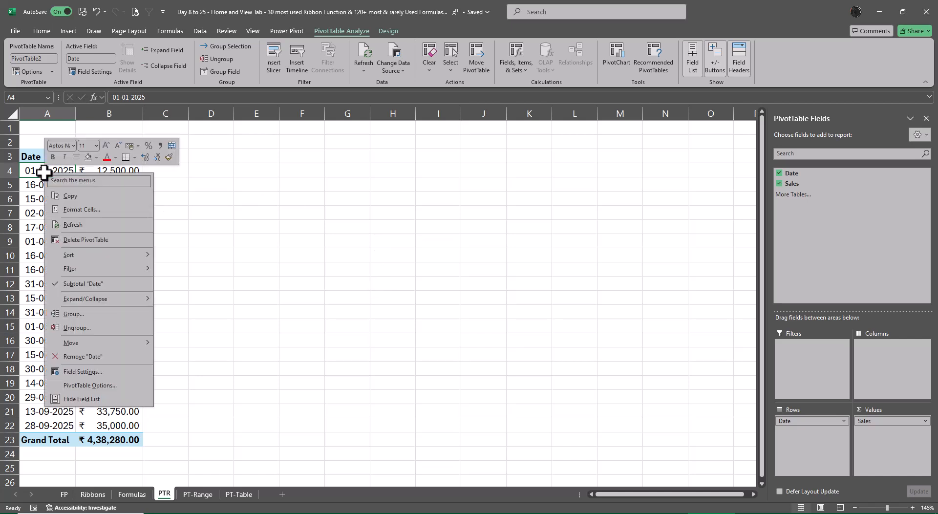
pyautogui.click(103, 313)
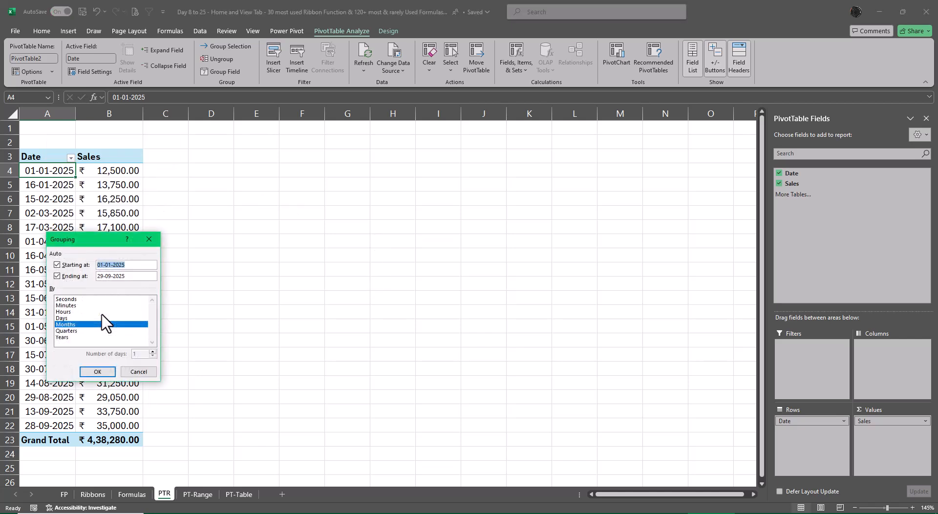
pyautogui.moveTo(99, 242); pyautogui.dragTo(420, 178)
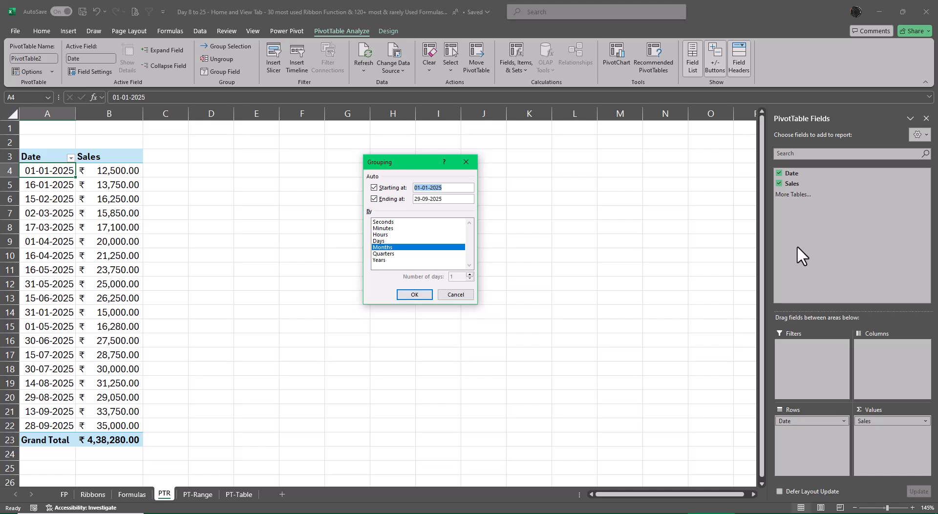
pyautogui.keyDown('ctrl'); pyautogui.click(386, 242); pyautogui.keyUp('ctrl')
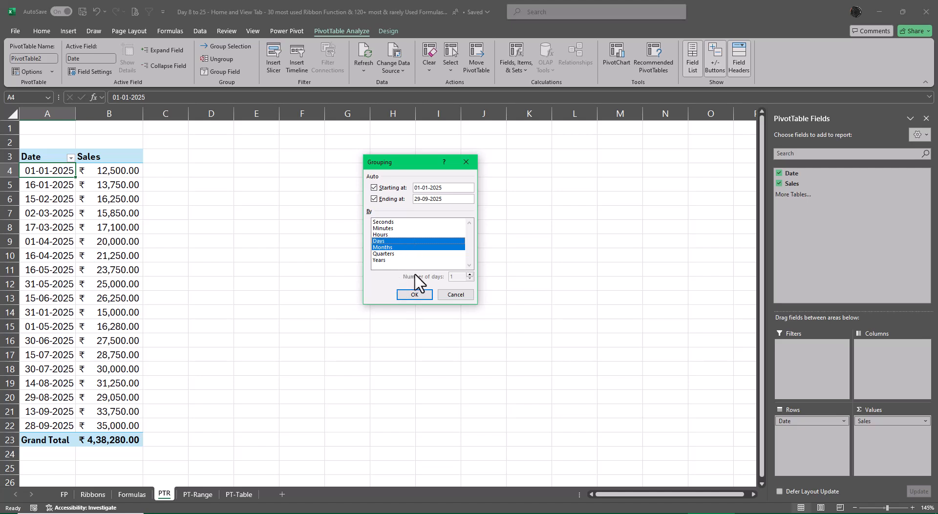
pyautogui.click(420, 296)
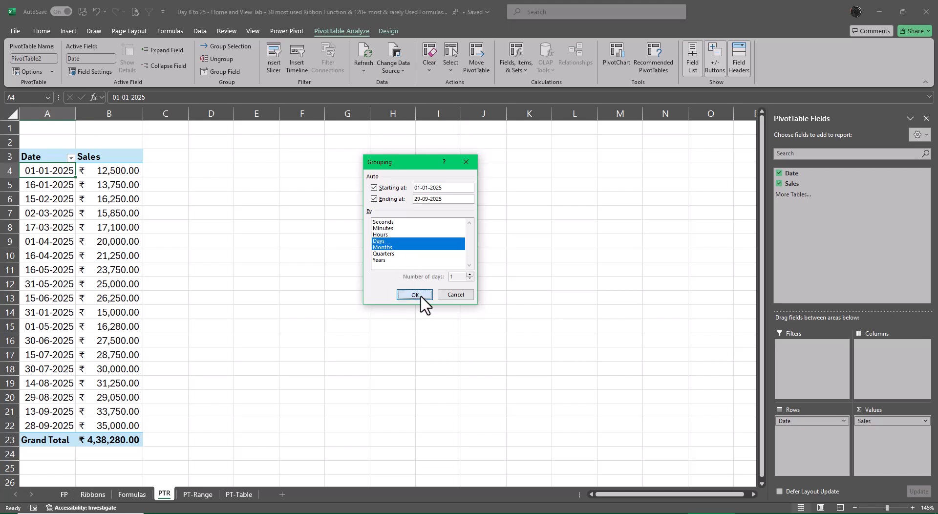
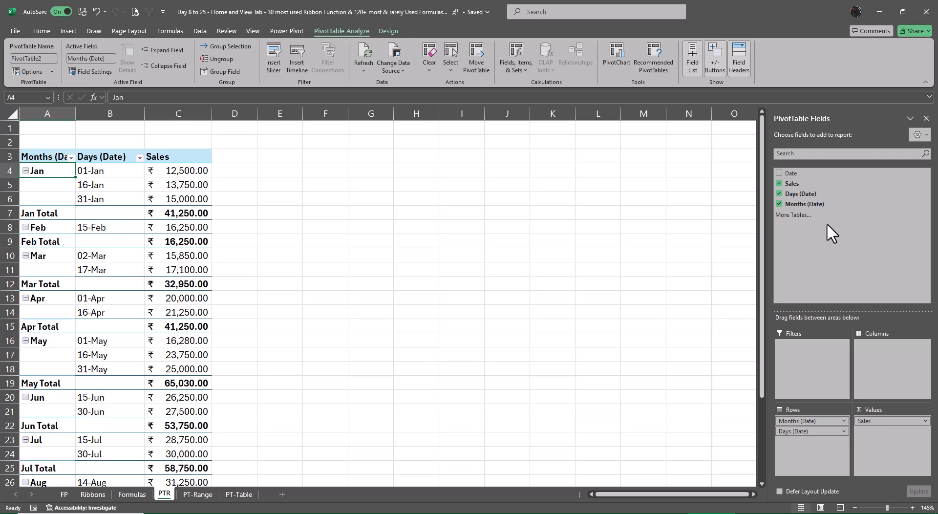
pyautogui.click(779, 193)
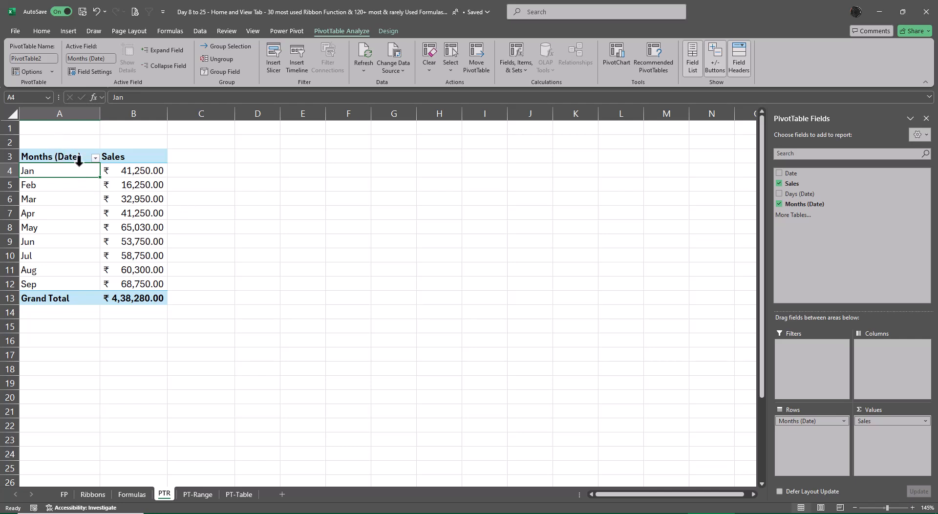
# Step: Rename the PivotTable's Months (Date) field as Months in its field settings
pyautogui.click(49, 158)
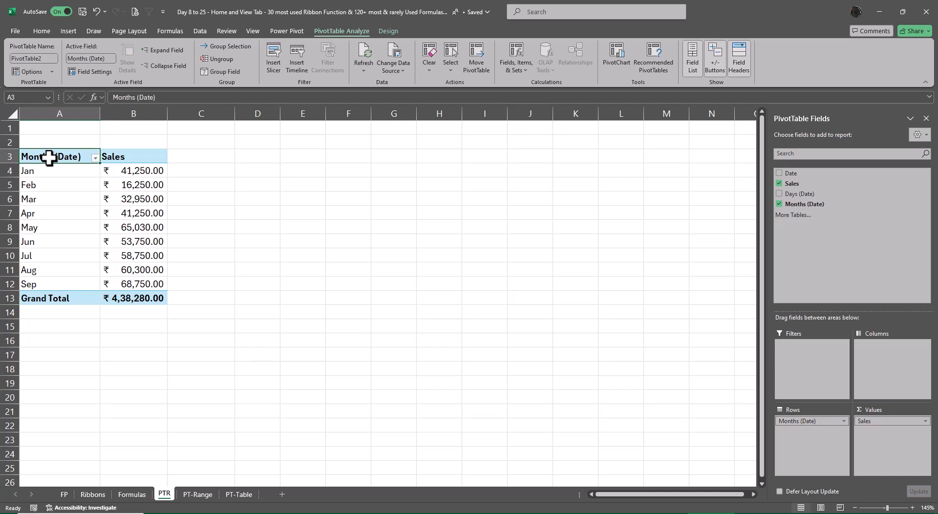
pyautogui.rightClick(49, 157)
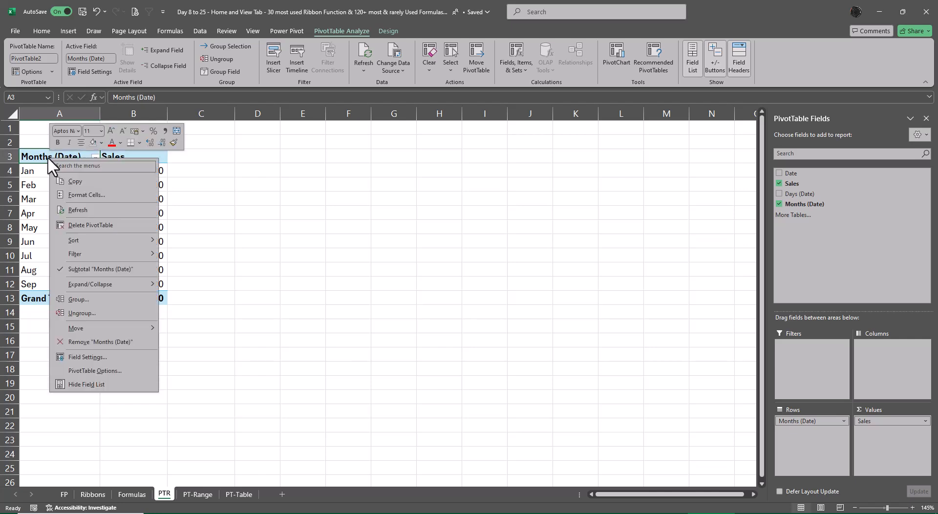
pyautogui.click(114, 356)
pyautogui.click(106, 281)
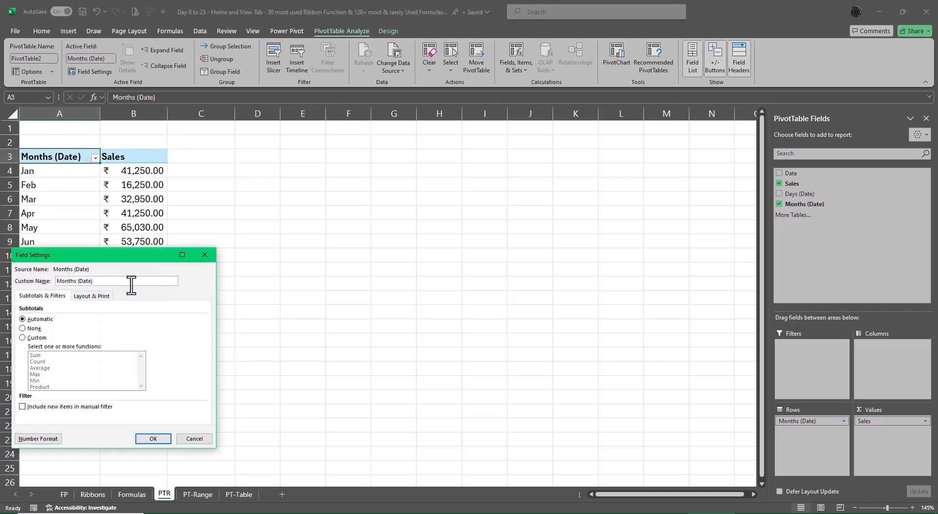
pyautogui.press('BackSpace')
pyautogui.press('BackSpace')
pyautogui.press('BackSpace')
pyautogui.press('BackSpace')
pyautogui.press('BackSpace')
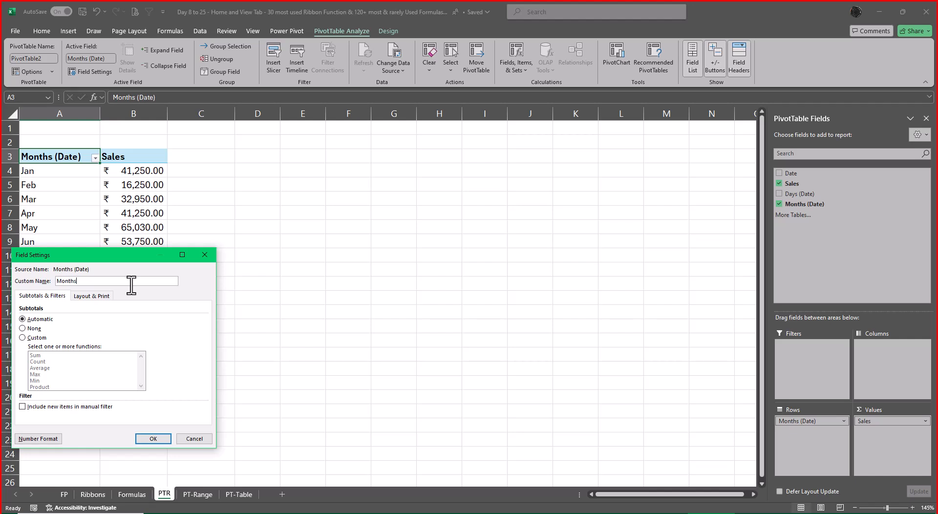
pyautogui.press('Return')
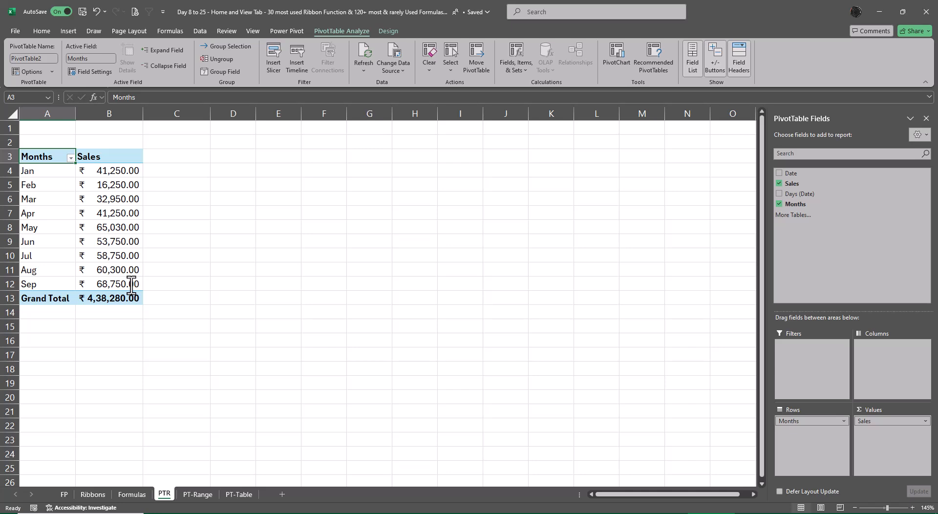
# Step: Turn off the Excel data option that disables automatic grouping of Date/Time columns in PivotTables
pyautogui.click(239, 495)
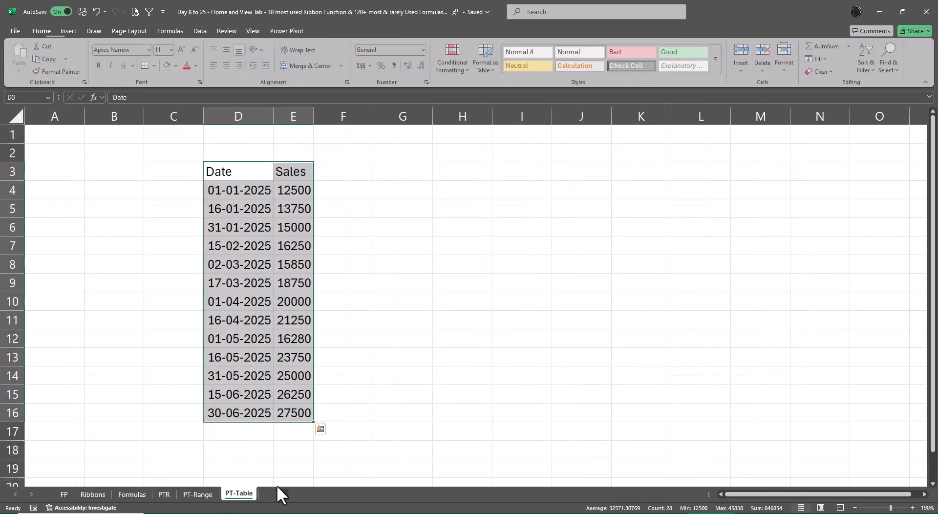
pyautogui.click(164, 494)
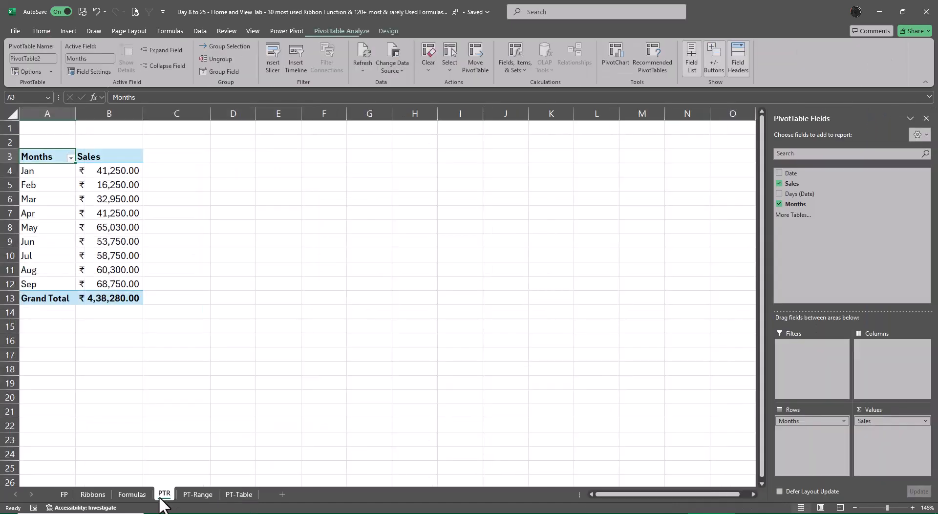
pyautogui.click(12, 27)
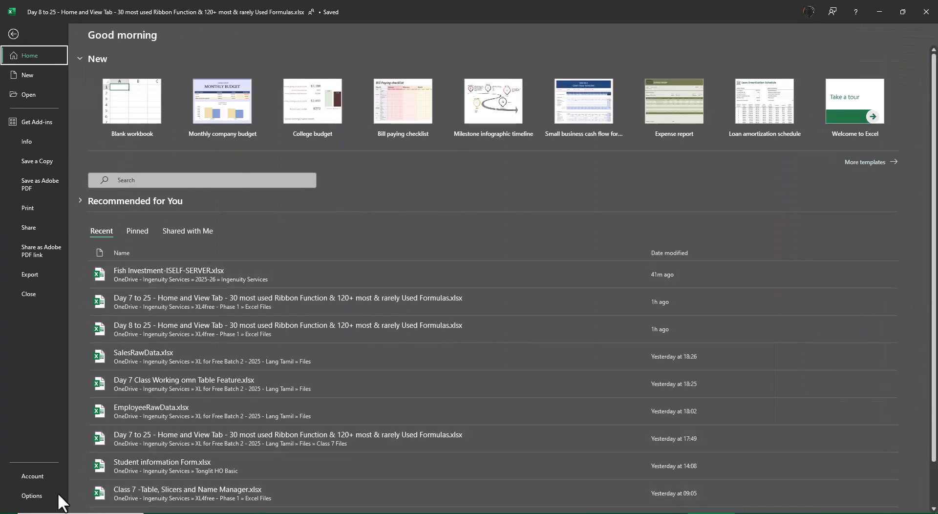
pyautogui.click(38, 504)
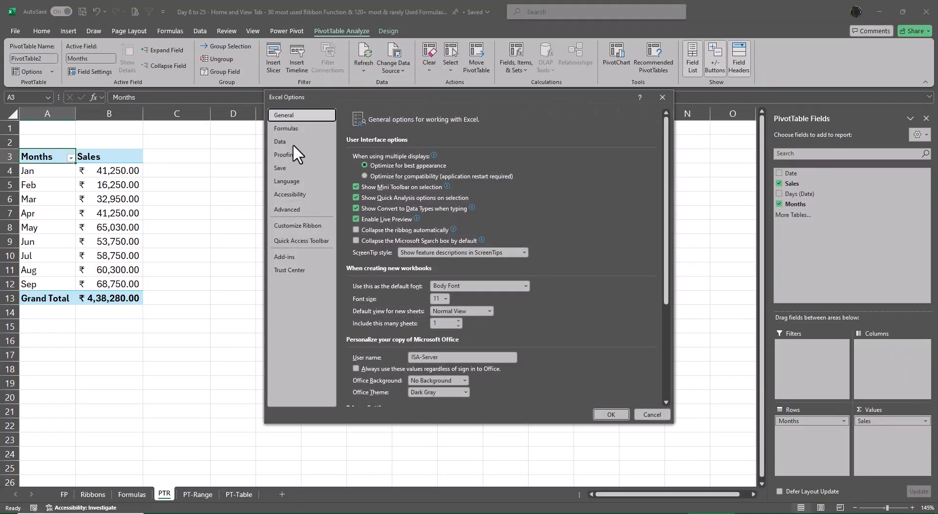
pyautogui.click(293, 142)
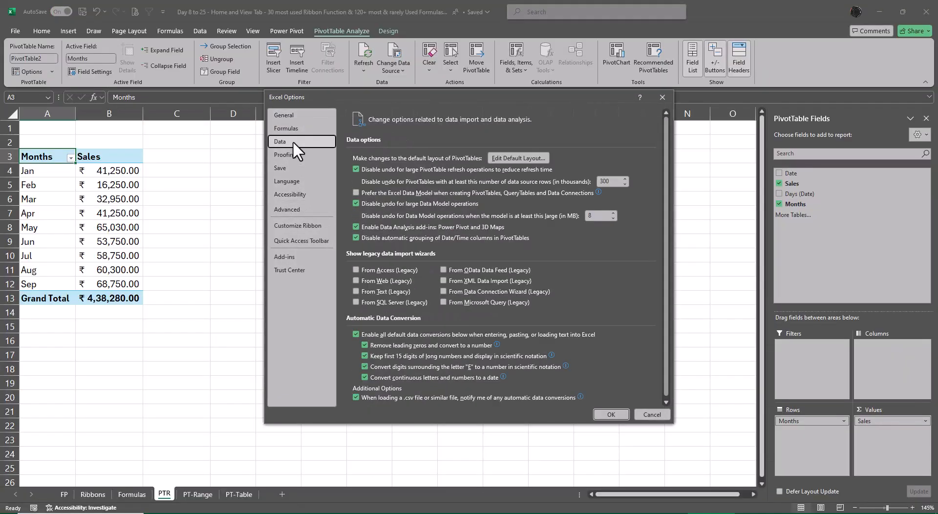
pyautogui.click(354, 237)
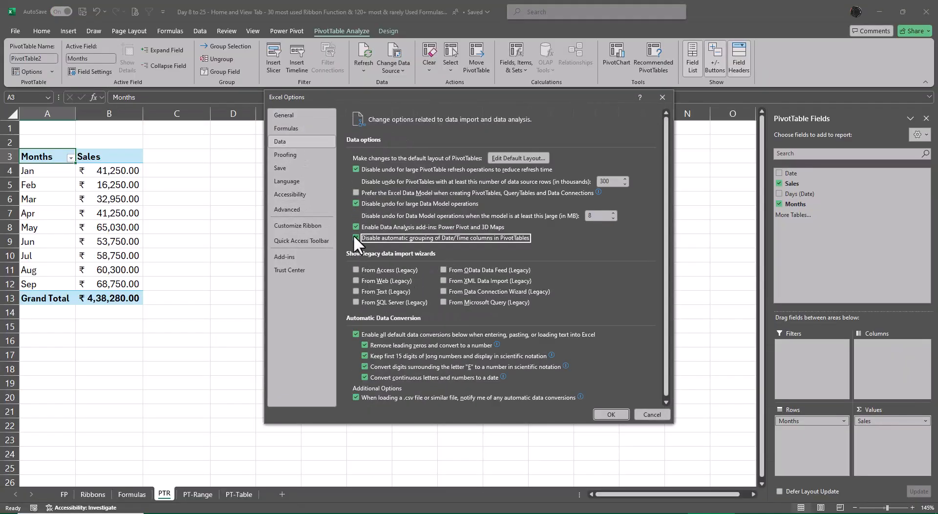
pyautogui.click(611, 414)
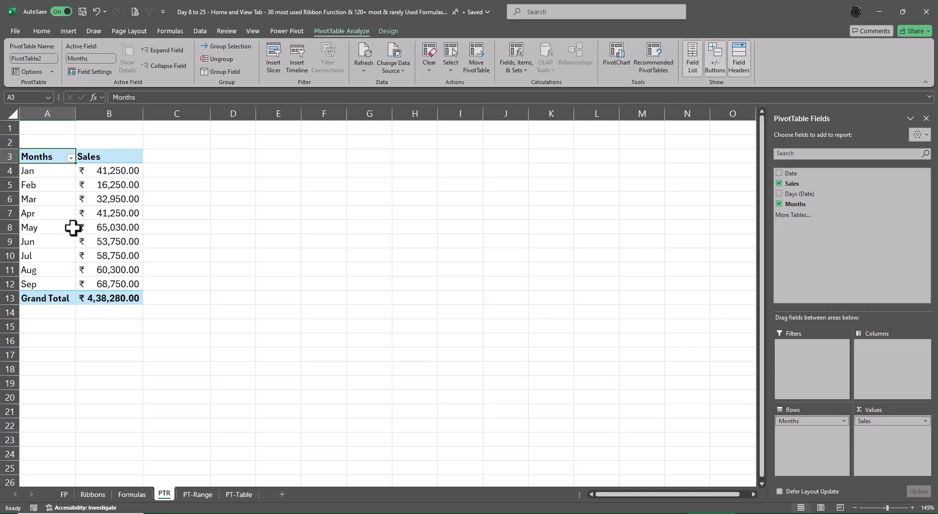
# Step: Convert the Date and Sales range on the PT-Table sheet into a table and name it PT_Table
pyautogui.click(239, 495)
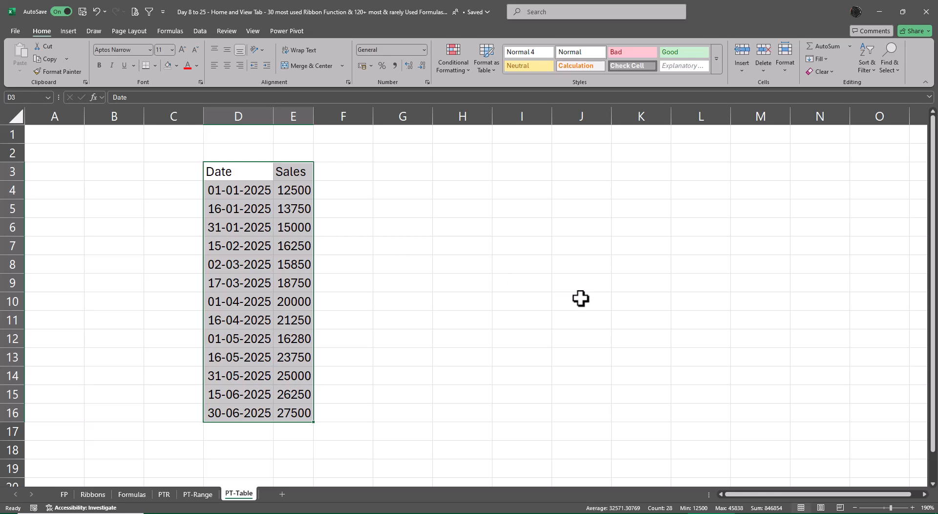
pyautogui.hotkey('ctrl', 't')
pyautogui.press('Return')
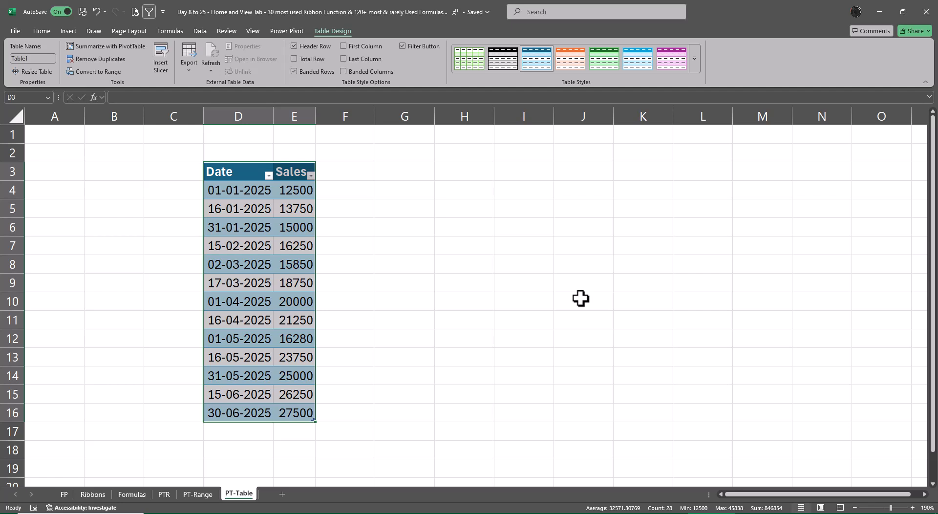
pyautogui.click(48, 58)
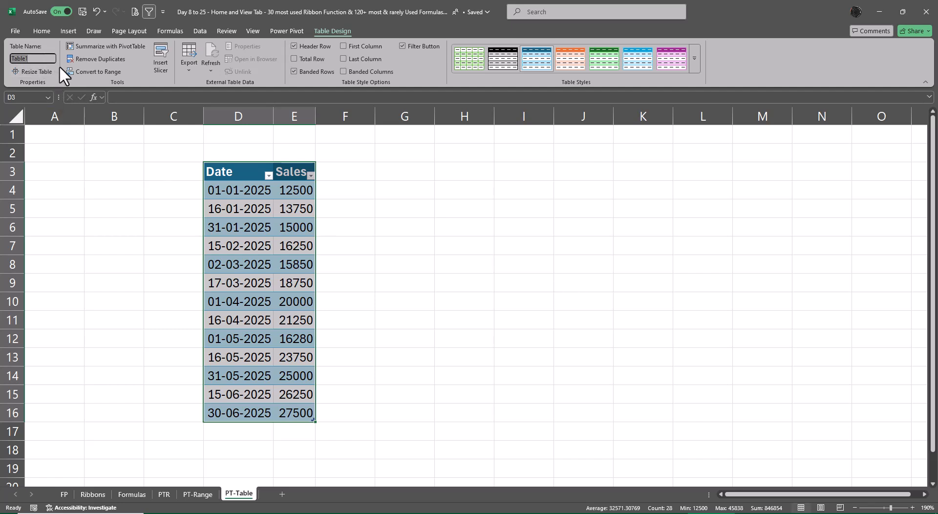
pyautogui.press('BackSpace')
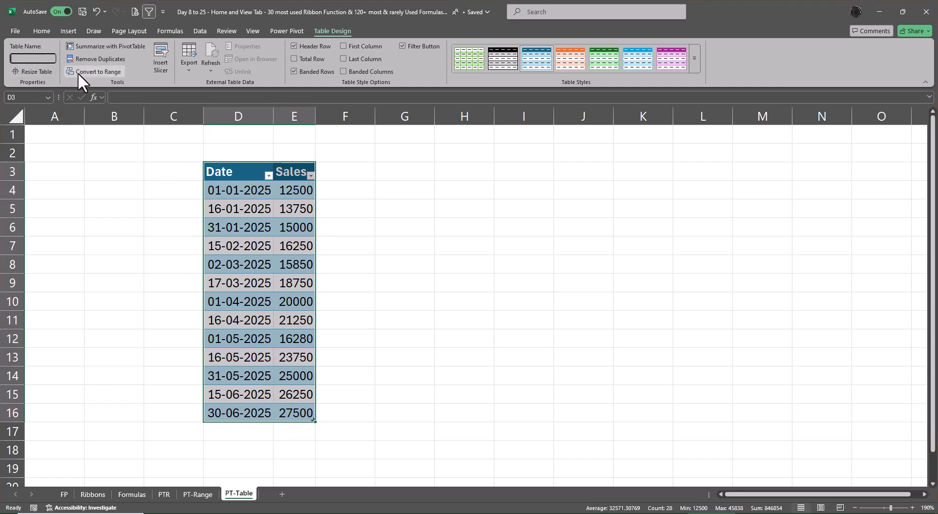
pyautogui.write('PT_Table')
pyautogui.press('Return')
pyautogui.click(399, 361)
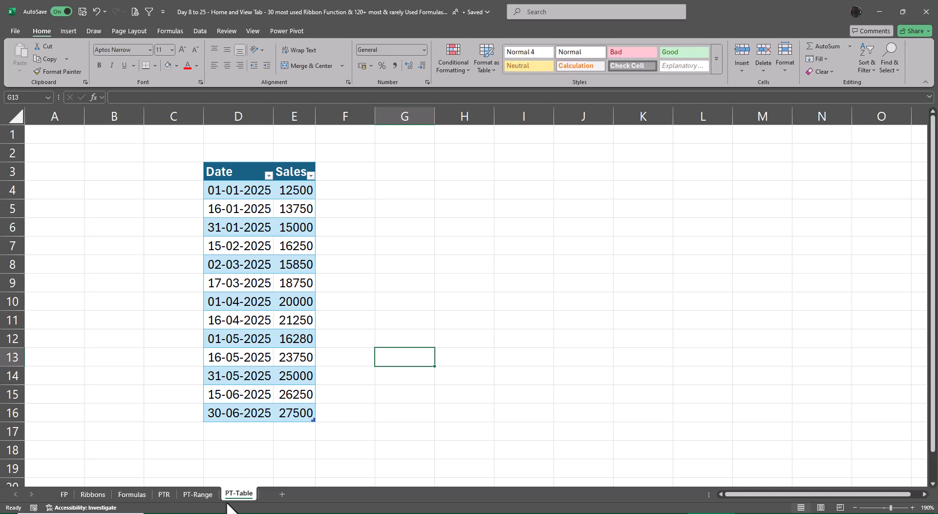
# Step: Insert a PivotTable based on PT_Table in a new worksheet
pyautogui.click(248, 176)
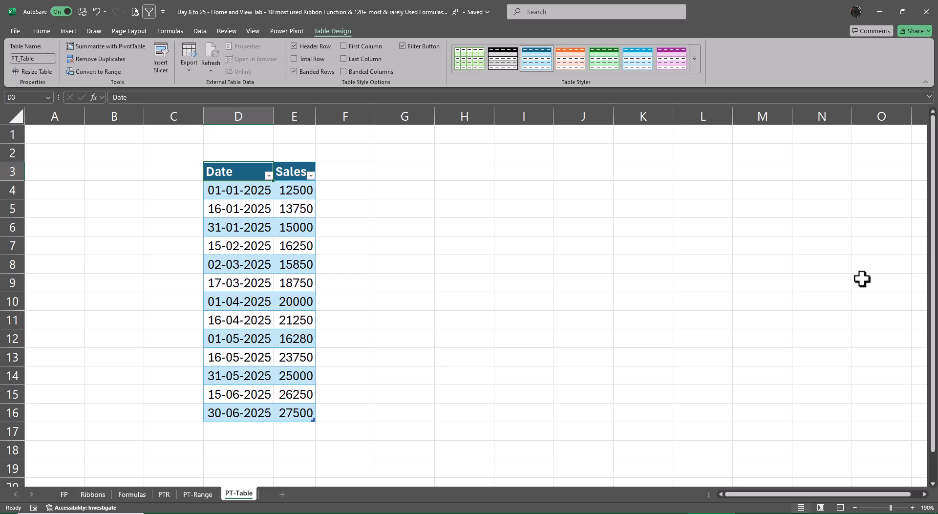
pyautogui.press('alt')
pyautogui.press('n')
pyautogui.press('v')
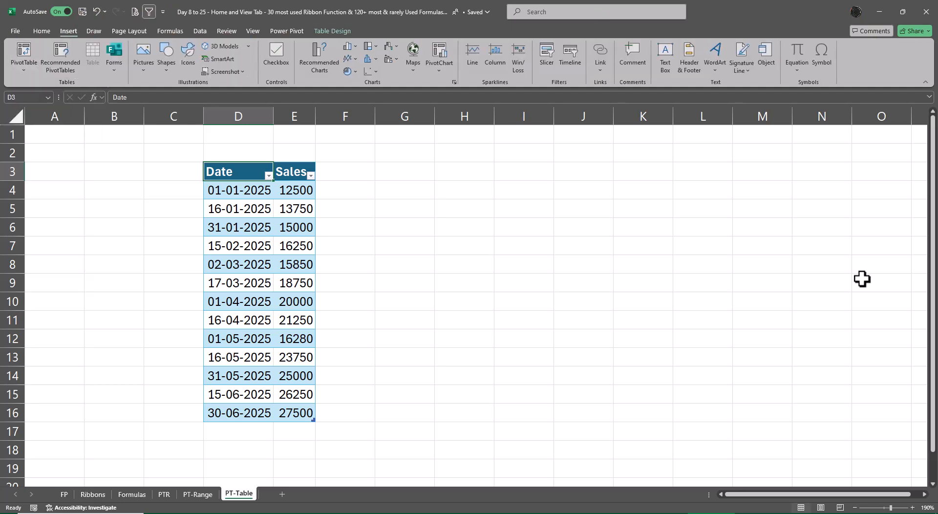
pyautogui.press('t')
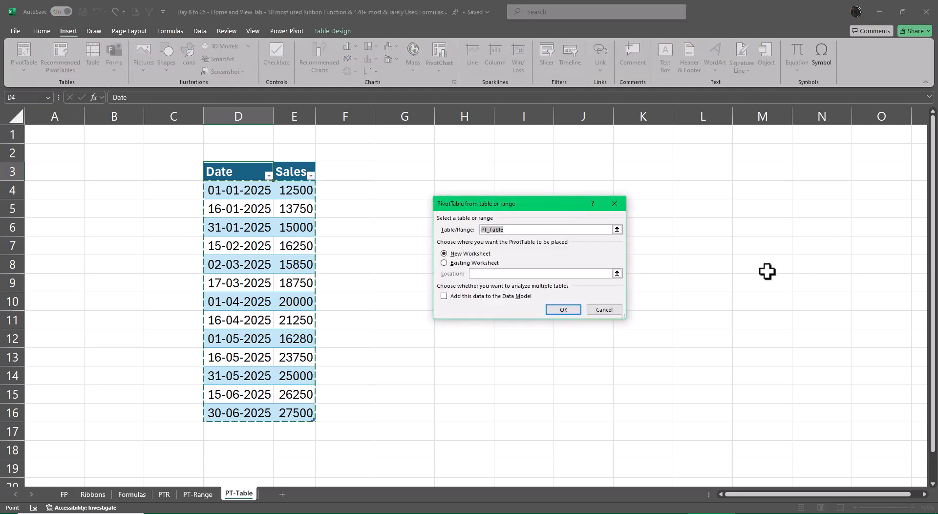
pyautogui.moveTo(485, 203); pyautogui.dragTo(432, 236)
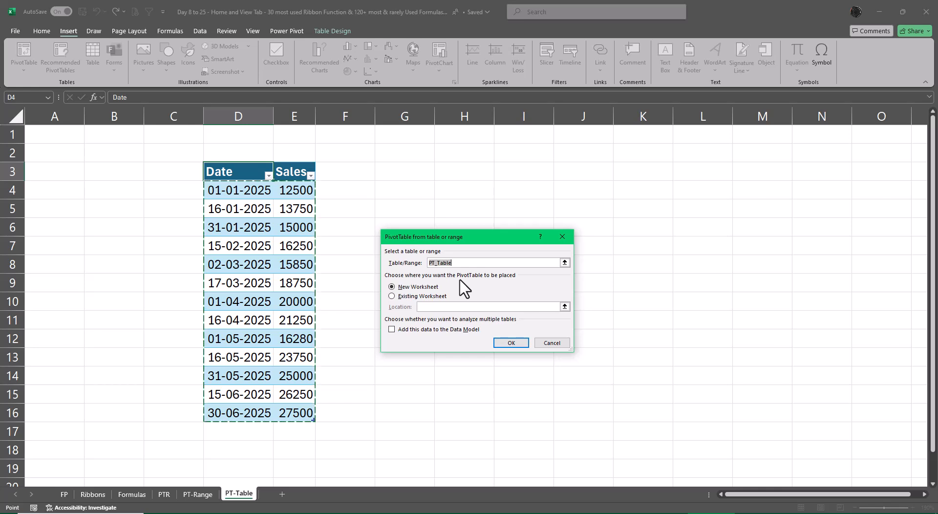
pyautogui.click(514, 344)
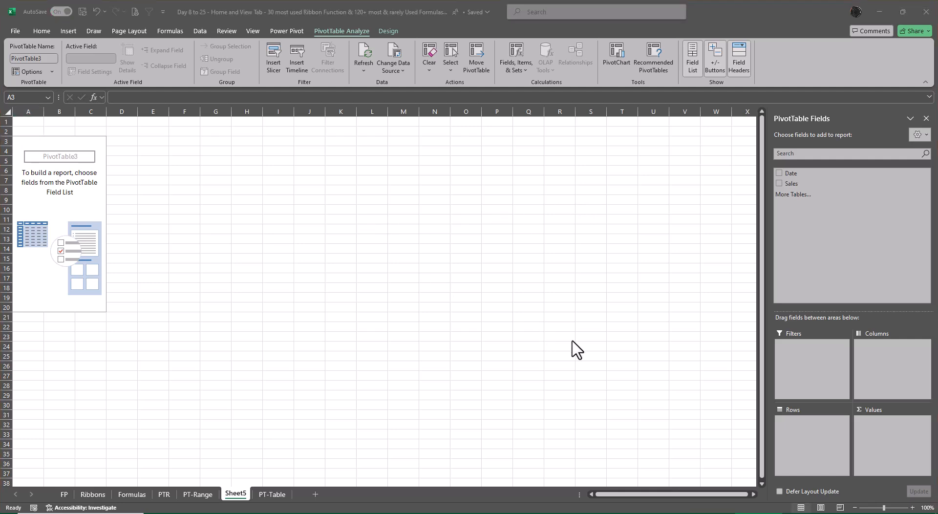
# Step: Add the Date and Sales fields to the PivotTable, keeping only Months (Date) in the rows by removing Date and Days (Date)
pyautogui.click(780, 173)
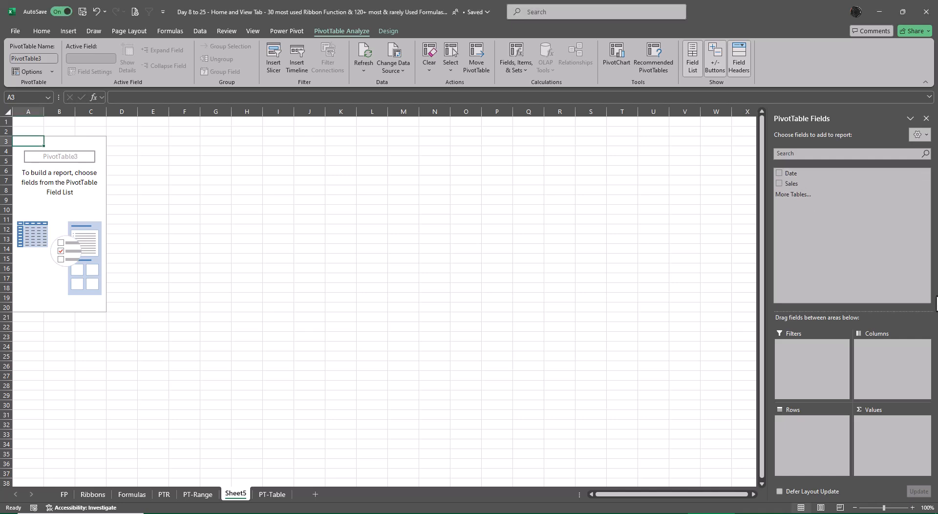
pyautogui.click(780, 174)
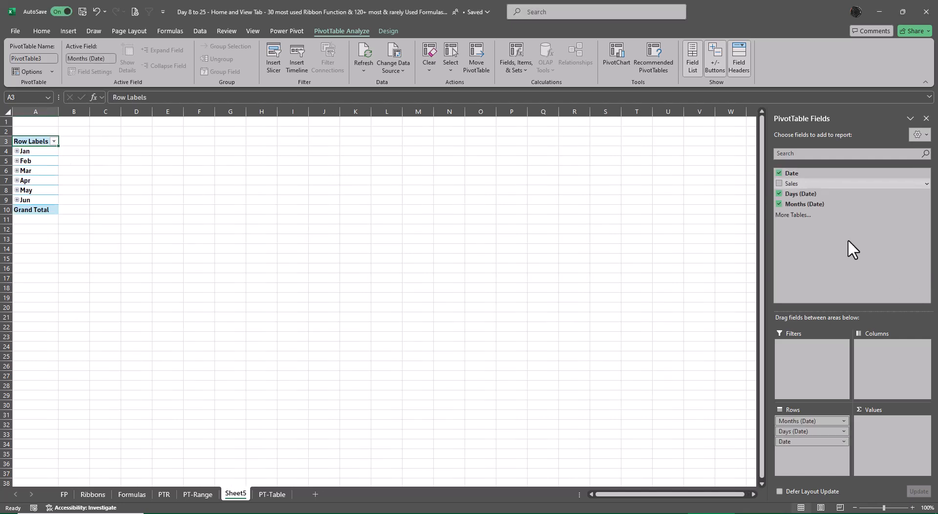
pyautogui.click(780, 183)
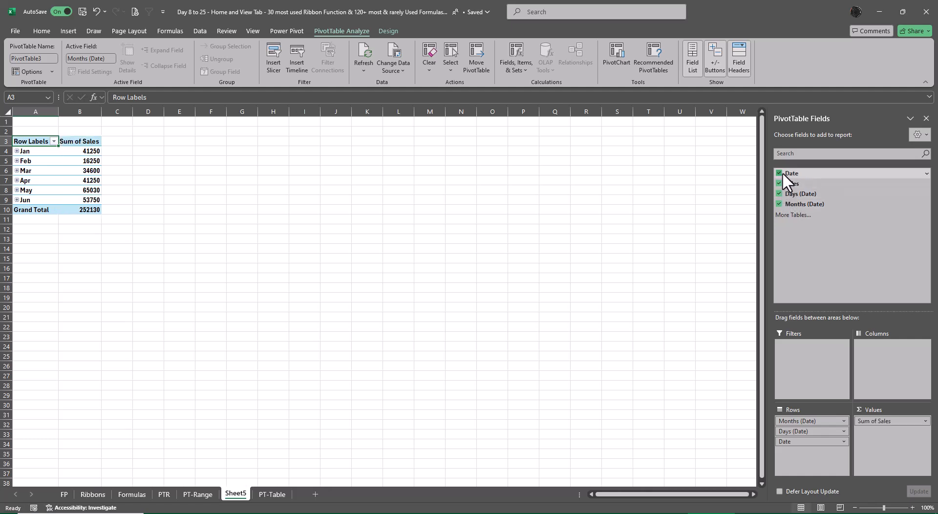
pyautogui.click(781, 173)
pyautogui.click(779, 193)
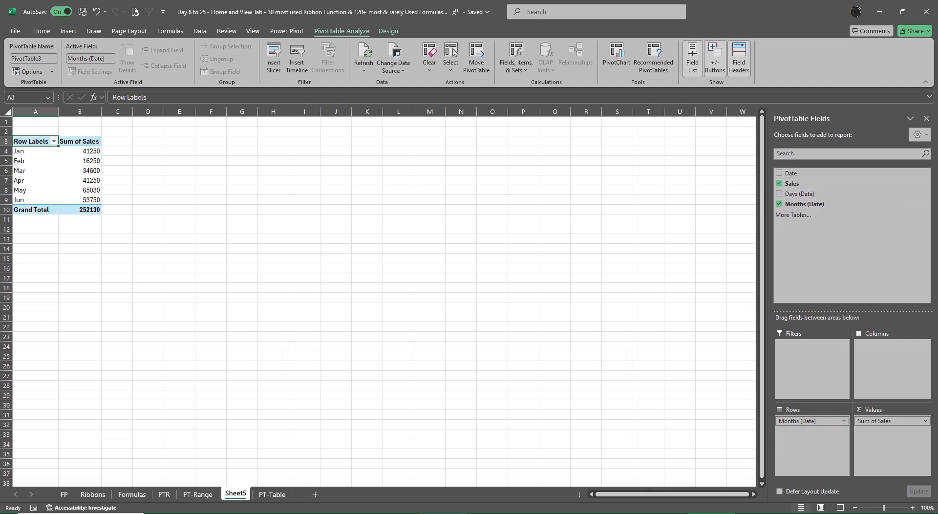
pyautogui.moveTo(467, 513)
pyautogui.keyDown('ctrl'); pyautogui.scroll(3, 191, 400); pyautogui.keyUp('ctrl')
pyautogui.keyDown('ctrl'); pyautogui.scroll(3, 191, 406); pyautogui.keyUp('ctrl')
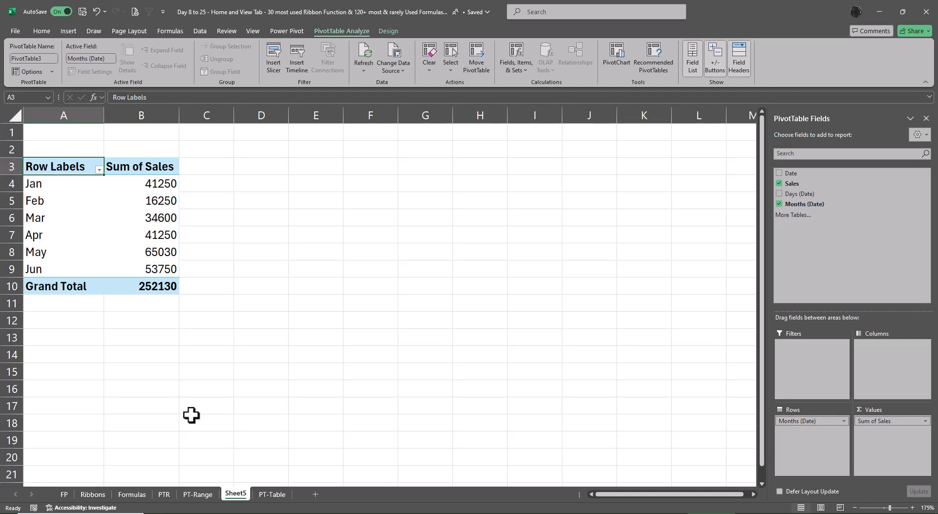
# Step: Change the PivotTable's report layout to a form that shows the field name as the row header
pyautogui.click(386, 31)
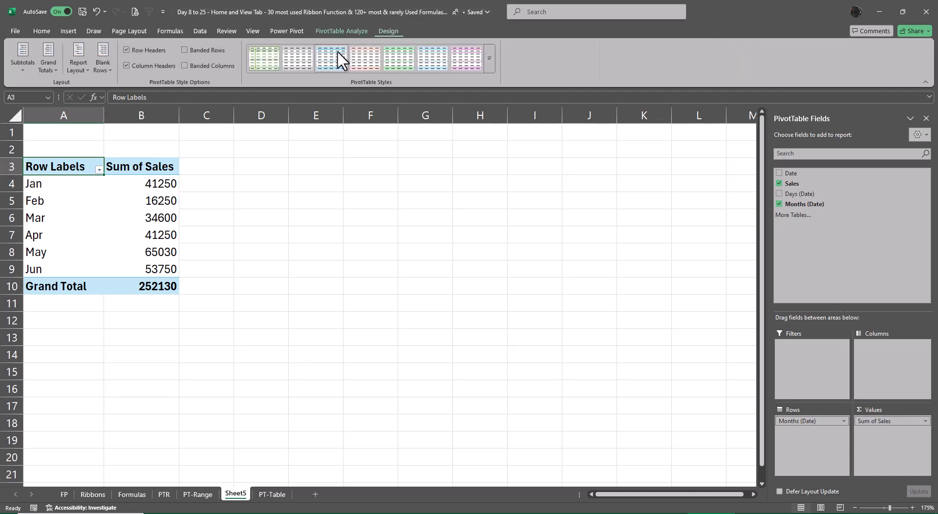
pyautogui.click(78, 63)
pyautogui.click(113, 125)
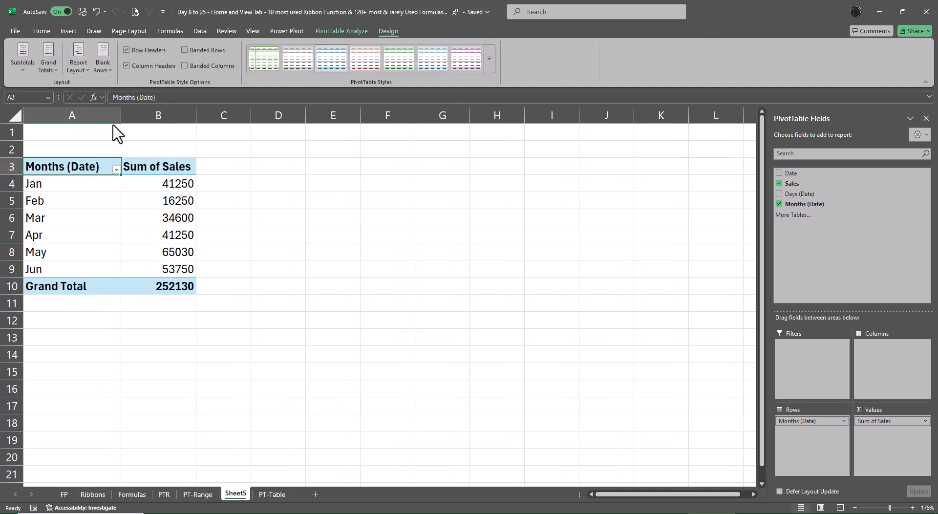
# Step: Rename the Months (Date) row field as Months in its field settings
pyautogui.rightClick(98, 167)
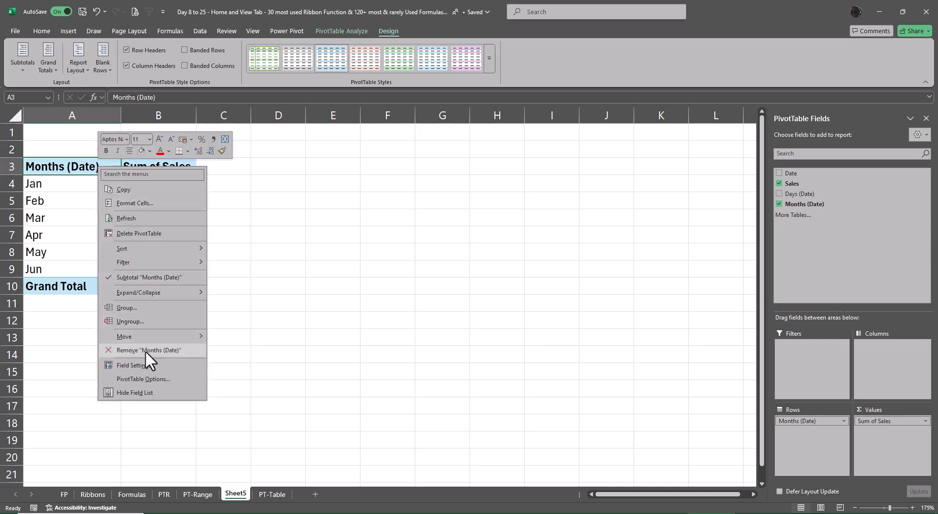
pyautogui.click(140, 366)
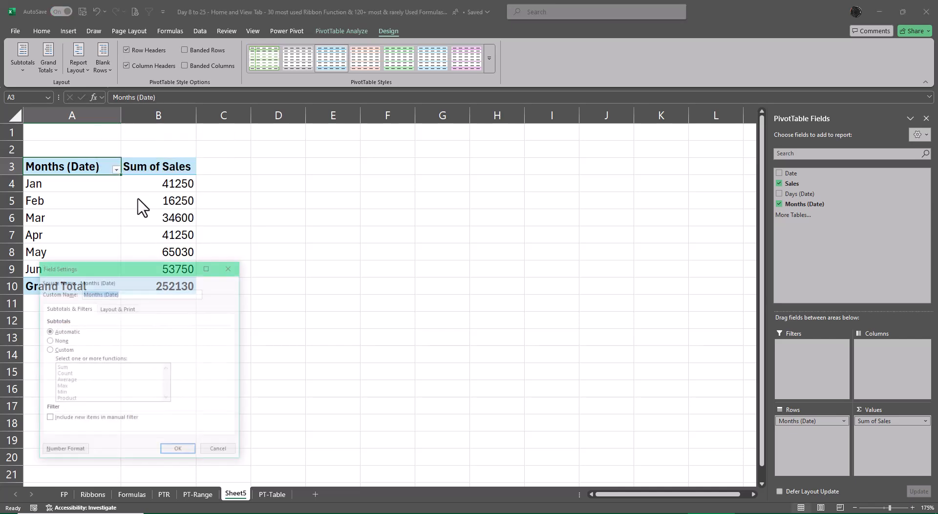
pyautogui.click(104, 294)
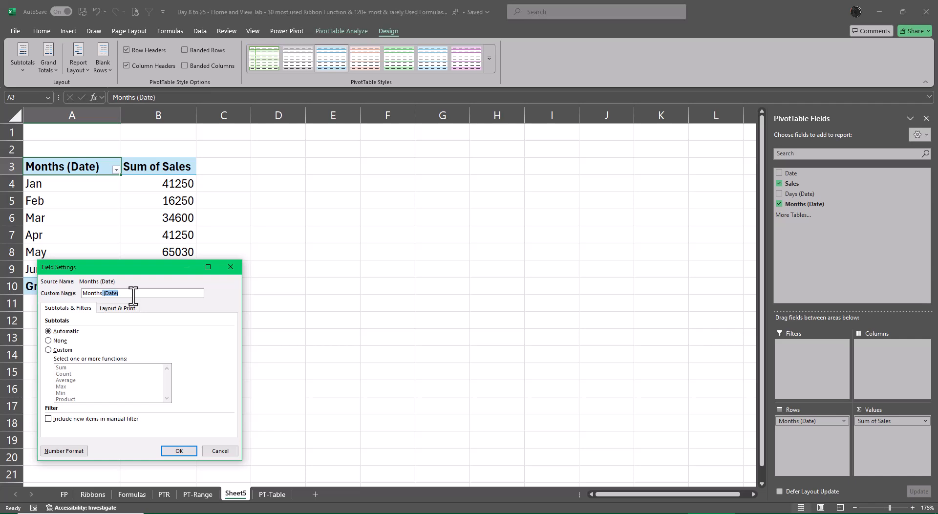
pyautogui.press('BackSpace')
pyautogui.click(179, 450)
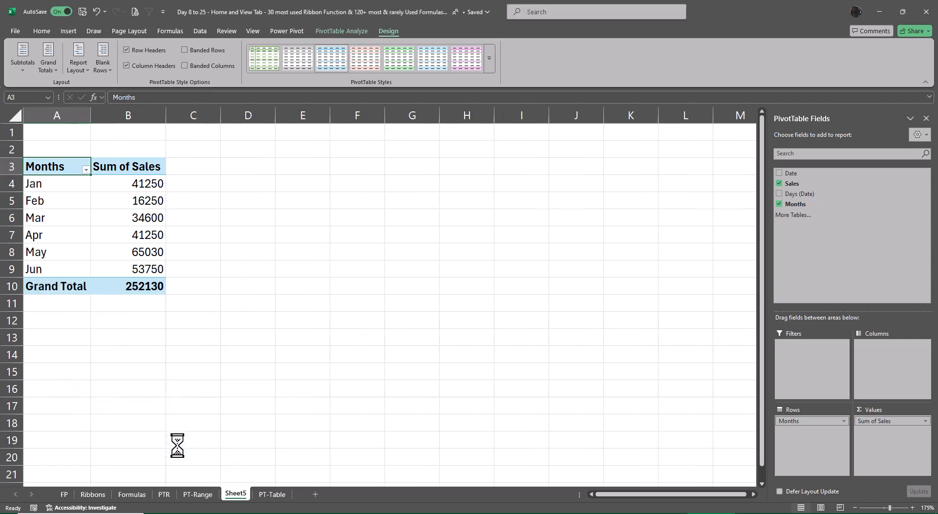
# Step: Set the custom name of the Sum of Sales value field to Sales followed by a space
pyautogui.rightClick(131, 182)
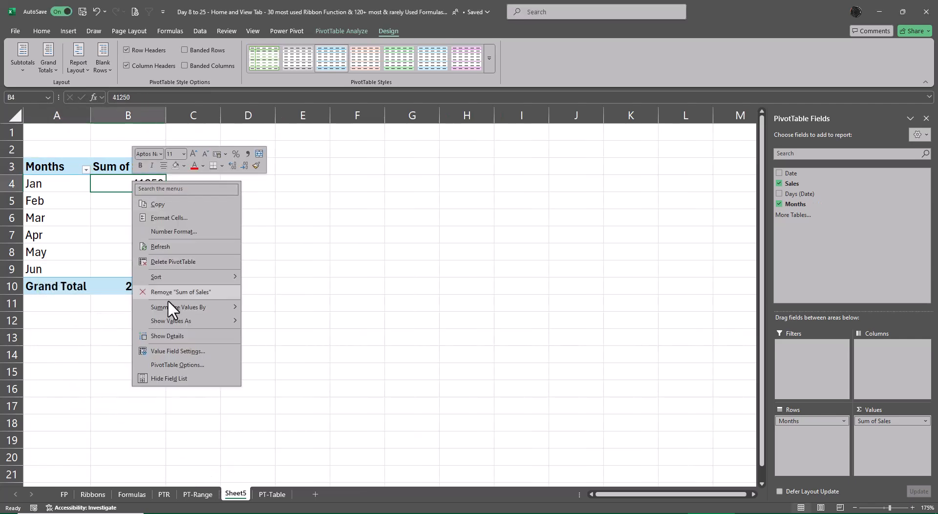
pyautogui.click(168, 352)
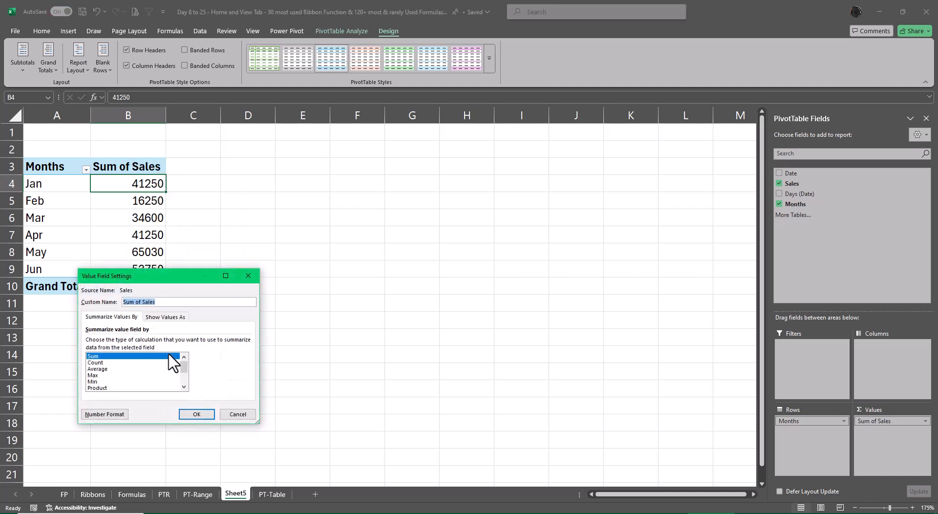
pyautogui.click(174, 303)
pyautogui.press('Delete')
pyautogui.press('Delete')
pyautogui.press('Delete')
pyautogui.press('Delete')
pyautogui.press('Delete')
pyautogui.press('Delete')
pyautogui.press('Delete')
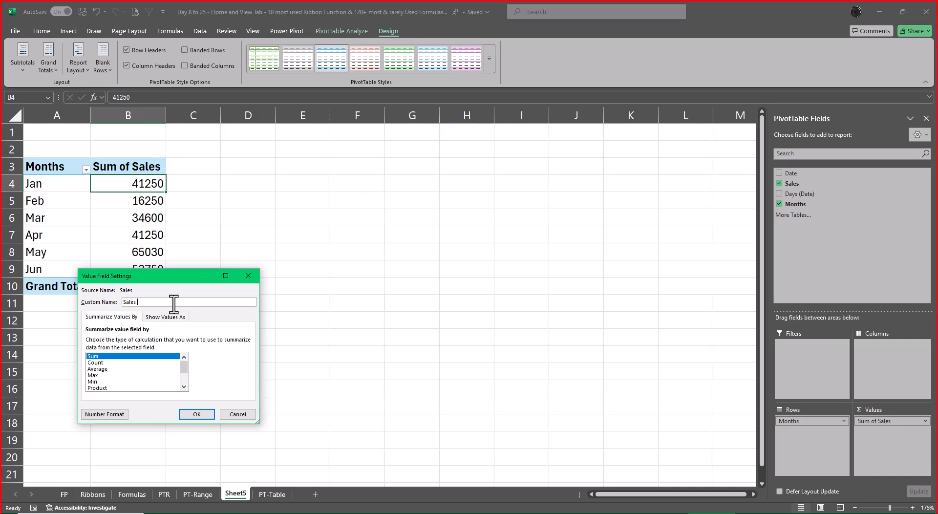
# Step: Format the Sales value field as Accounting with 2 decimal places and the ₹ symbol
pyautogui.click(107, 415)
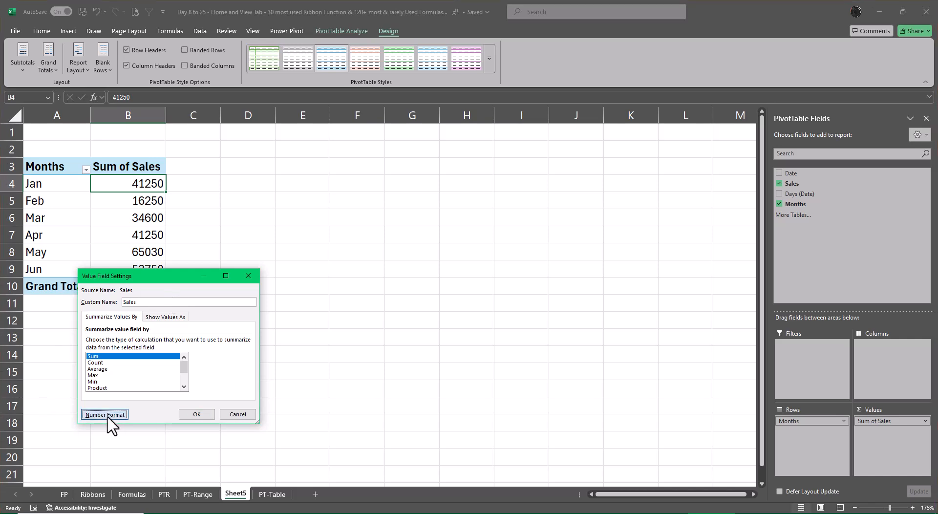
pyautogui.click(73, 299)
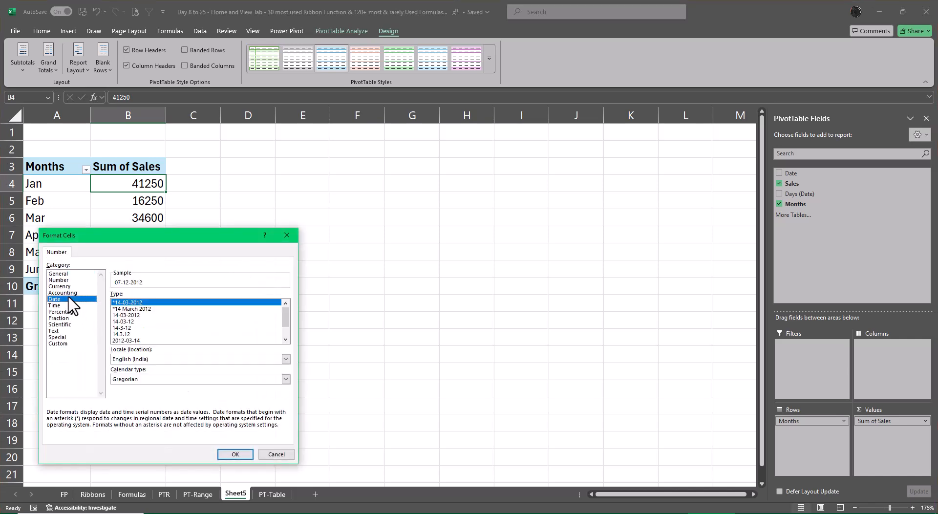
pyautogui.click(62, 293)
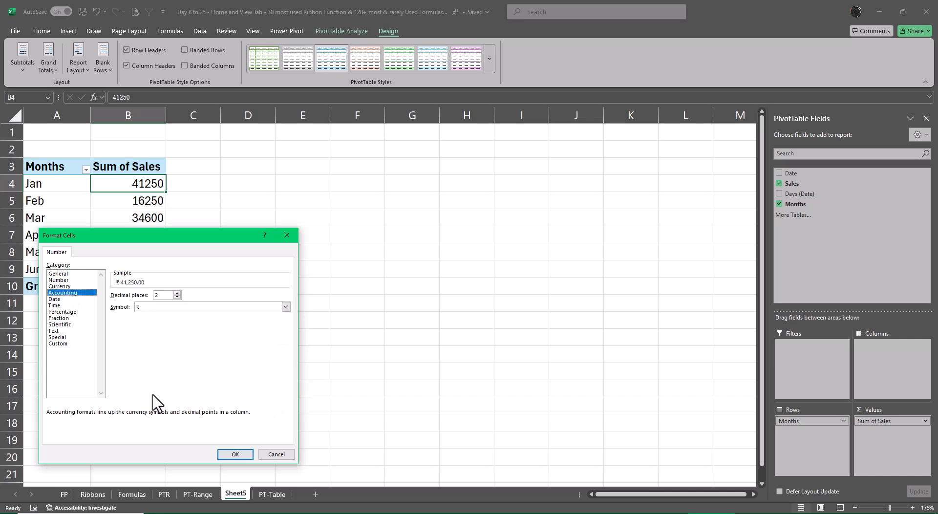
pyautogui.click(234, 455)
pyautogui.click(196, 415)
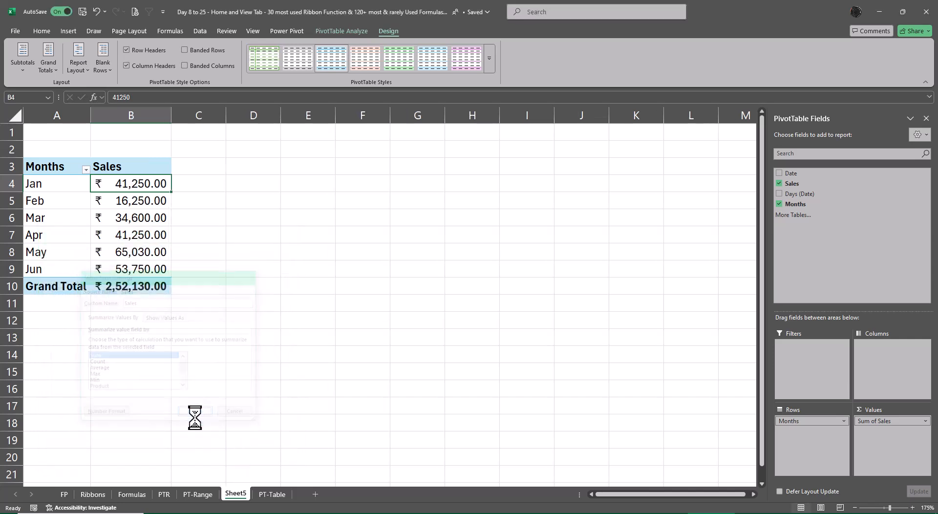
# Step: Copy the six PT-Range rows dated 15-07-2025 to 28-09-2025 and paste them directly beneath the table on PT-Table, from D17
pyautogui.click(418, 349)
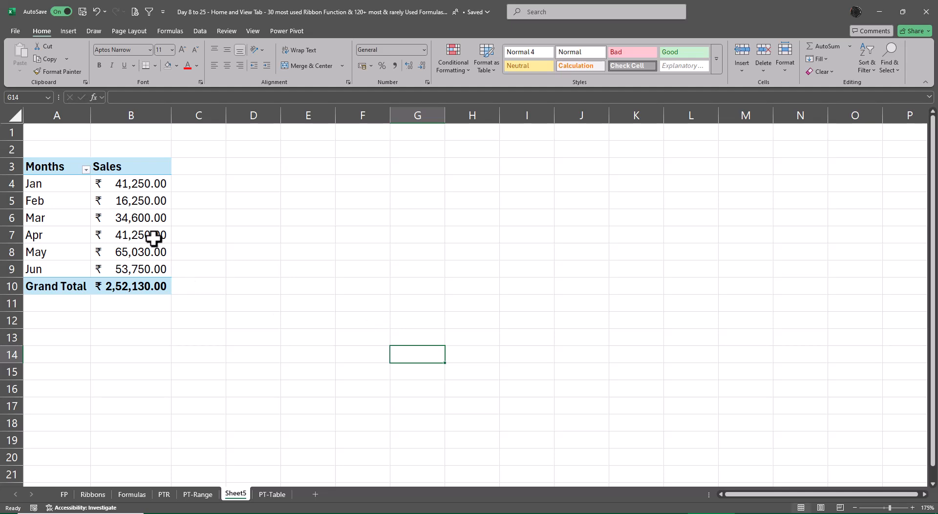
pyautogui.click(154, 239)
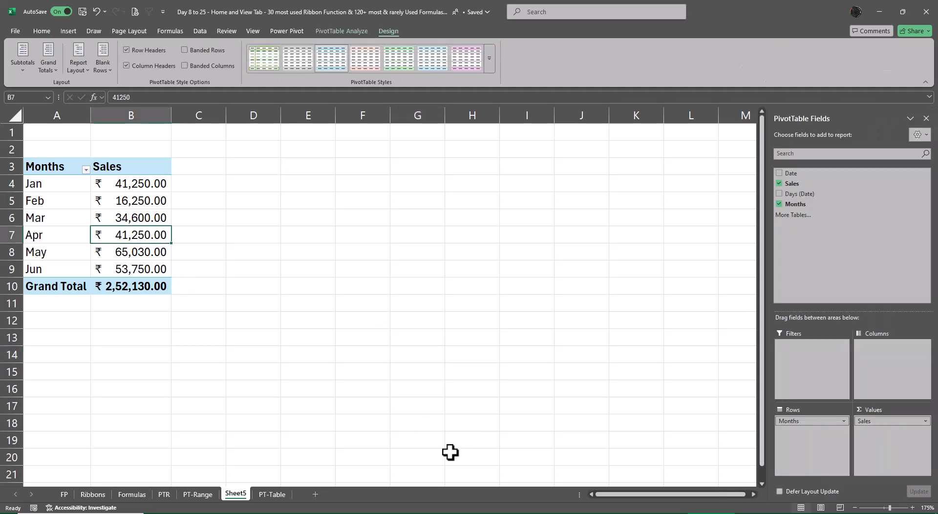
pyautogui.click(203, 494)
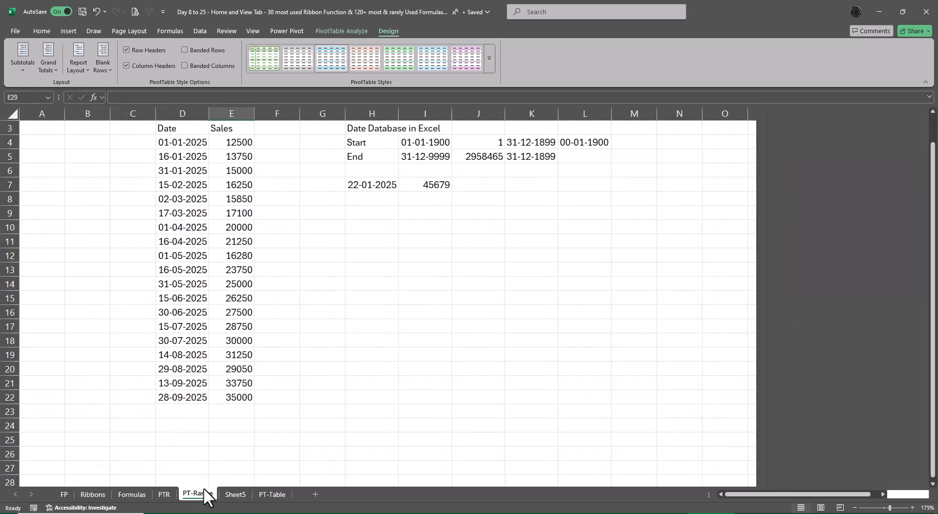
pyautogui.click(183, 326)
pyautogui.moveTo(183, 327); pyautogui.dragTo(234, 397)
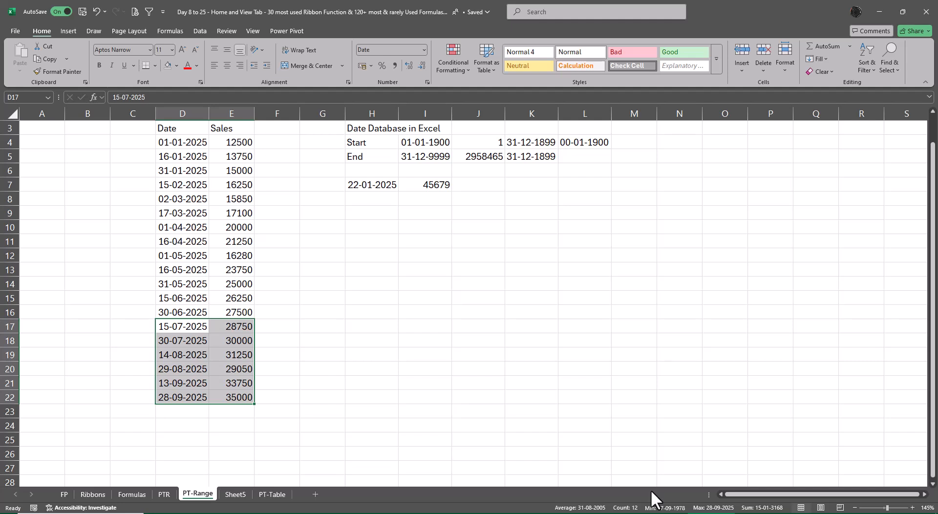
pyautogui.hotkey('ctrl', 'c')
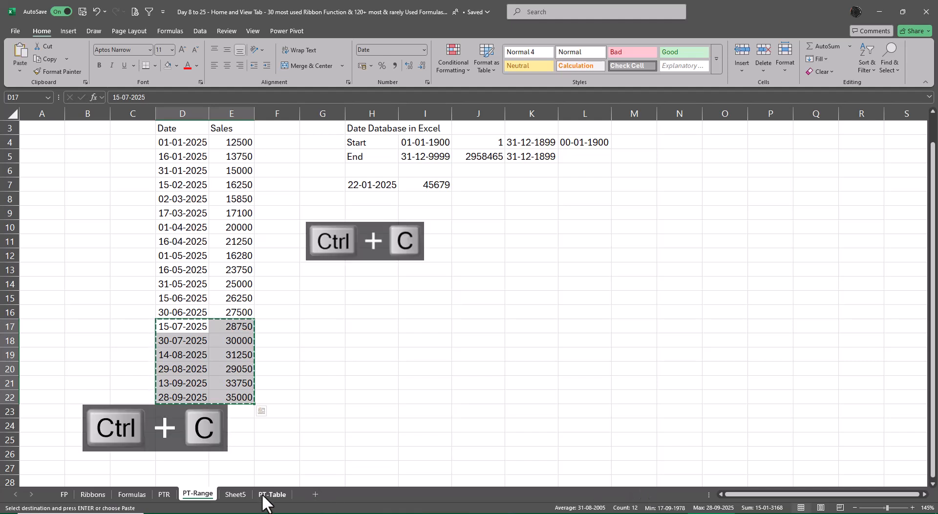
pyautogui.click(273, 494)
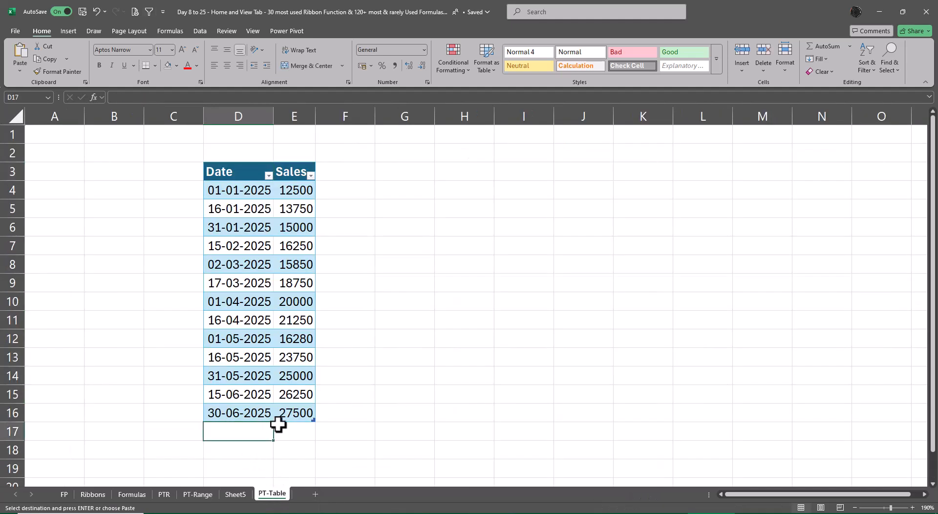
pyautogui.scroll(-1, 465, 351)
pyautogui.scroll(1, 419, 364)
pyautogui.scroll(-2, 419, 364)
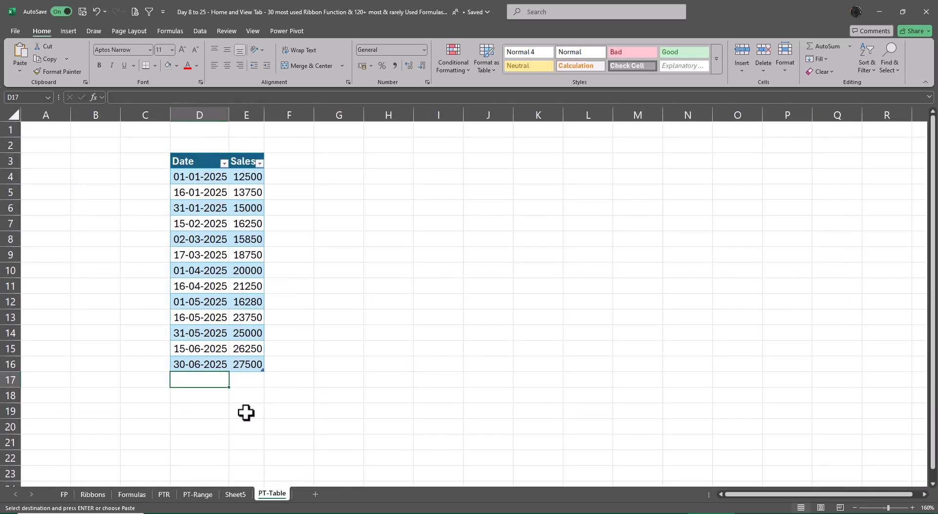
pyautogui.hotkey('ctrl', 'v')
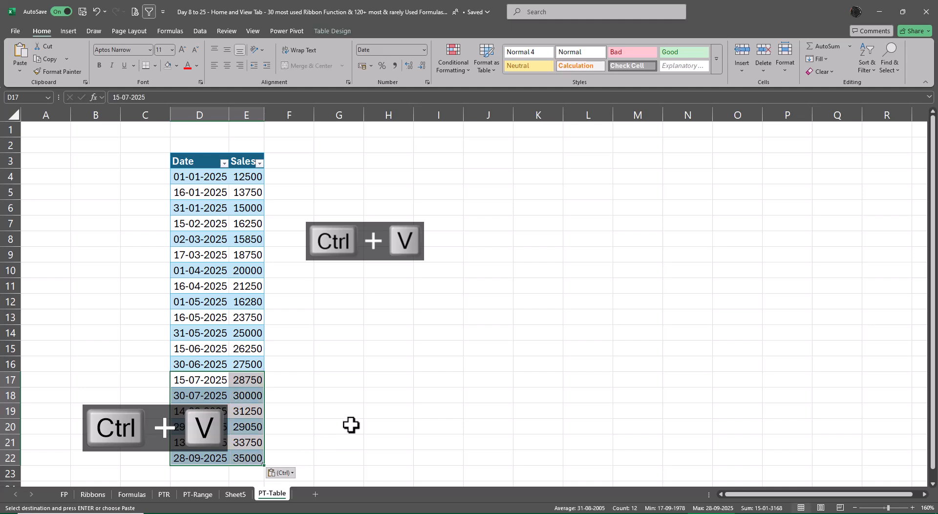
pyautogui.click(352, 426)
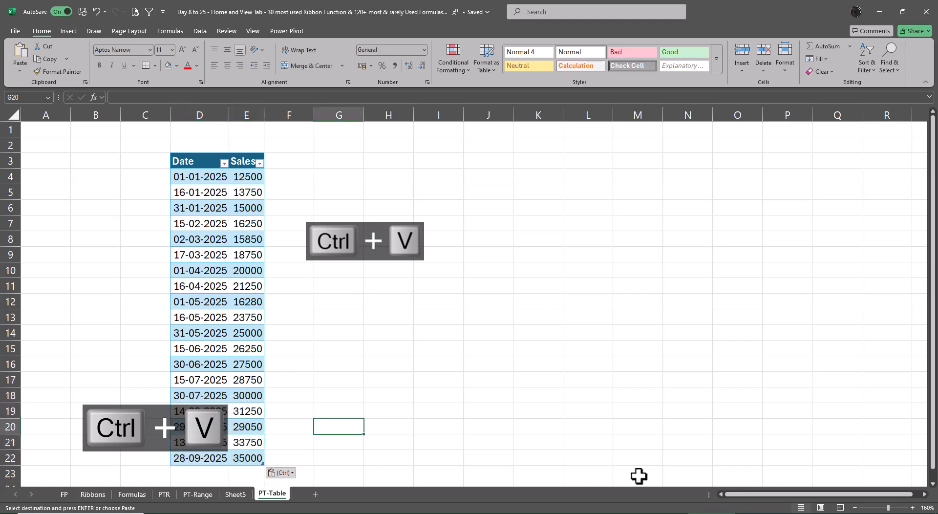
# Step: Rename Sheet5 as PTT and refresh its PivotTable
pyautogui.doubleClick(245, 495)
pyautogui.write('P')
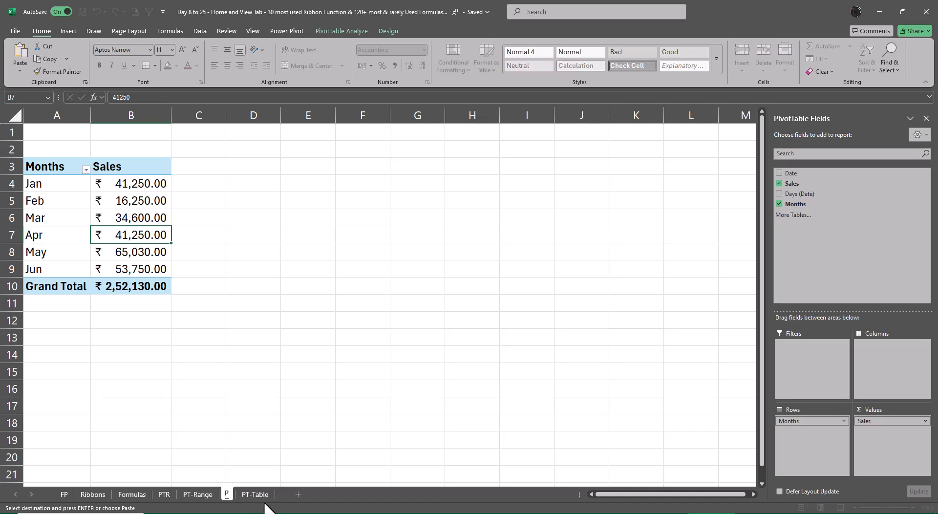
pyautogui.write('TT')
pyautogui.press('Return')
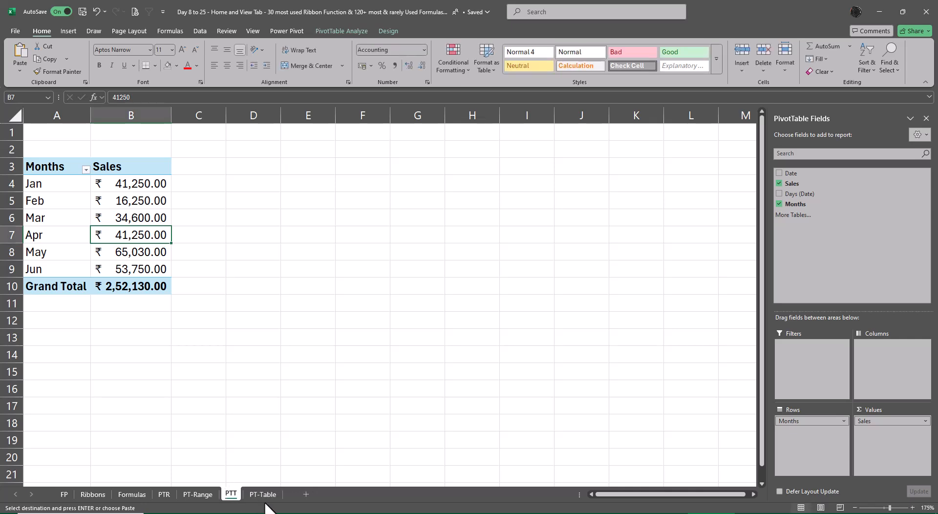
pyautogui.rightClick(143, 201)
pyautogui.click(175, 264)
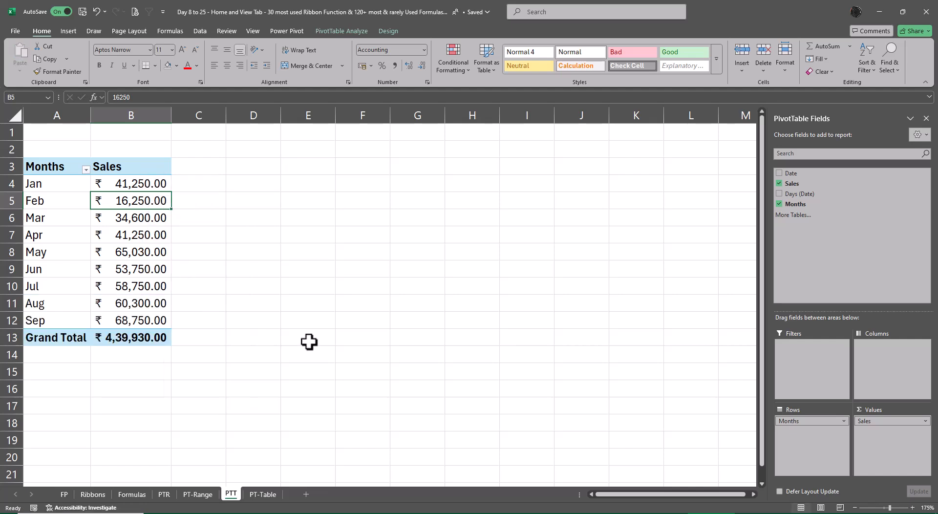
# Step: On the PTR sheet, enter the label Pivot Chart in D3 and autofit column D to it
pyautogui.click(165, 494)
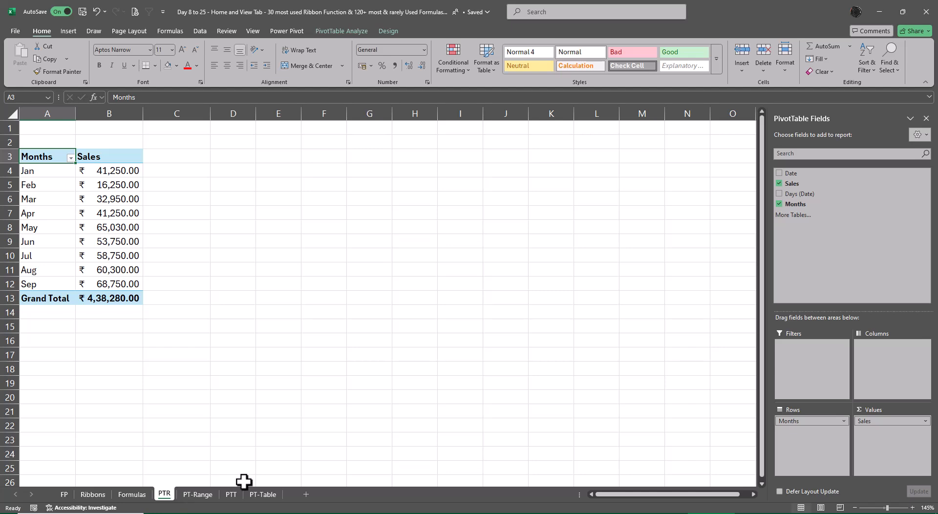
pyautogui.click(232, 495)
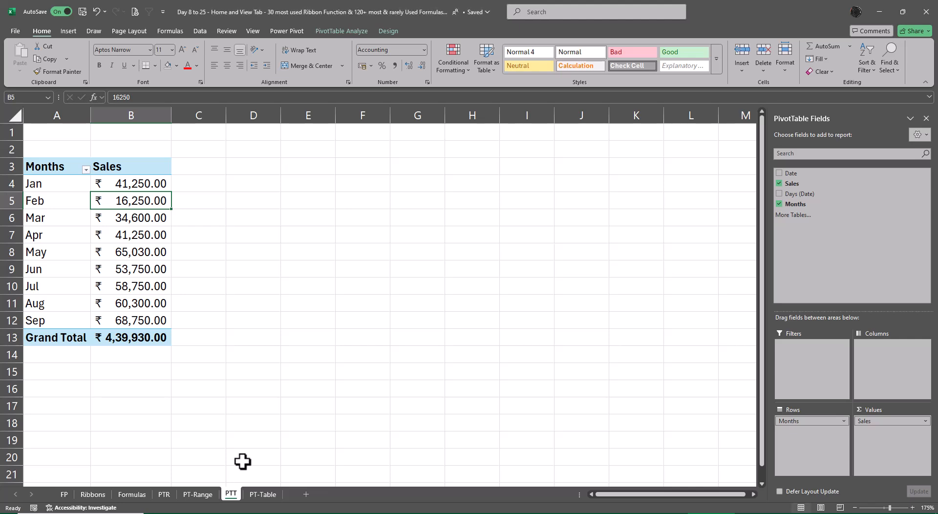
pyautogui.click(162, 495)
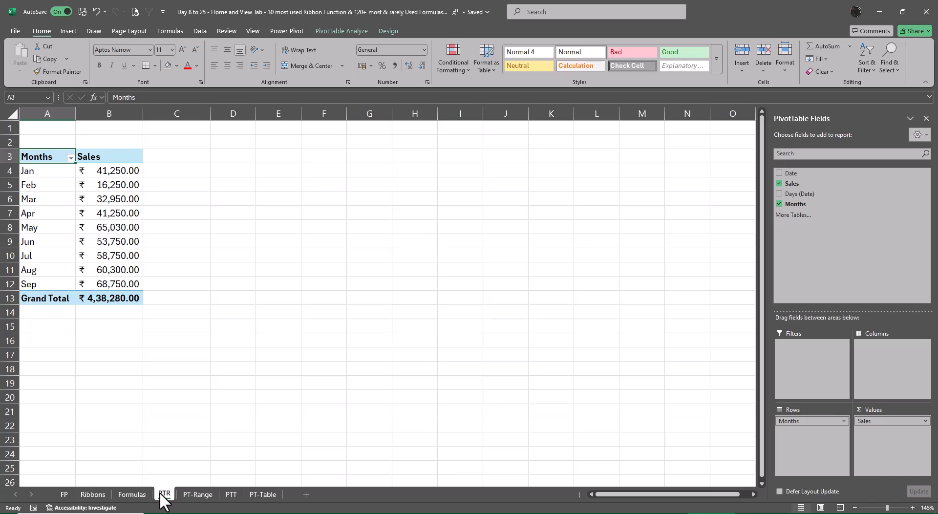
pyautogui.press('Right')
pyautogui.press('Right')
pyautogui.press('Right')
pyautogui.press('Right')
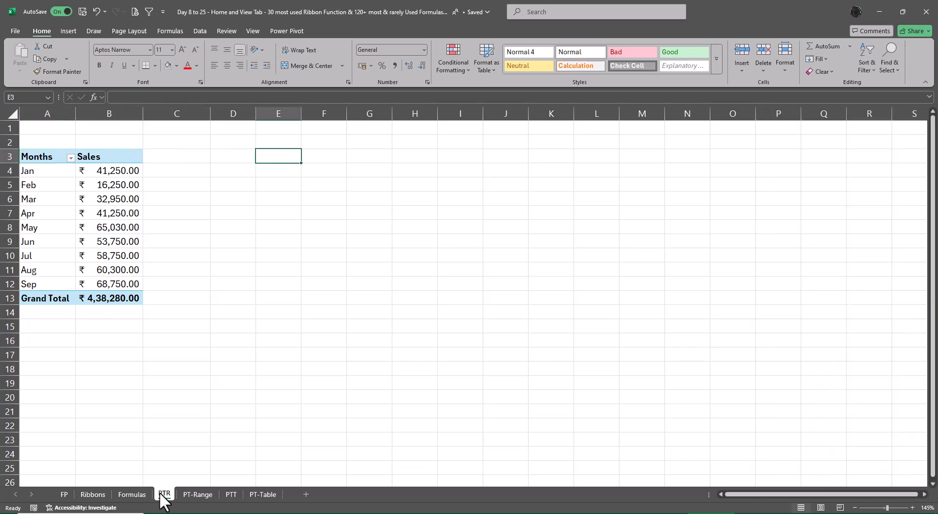
pyautogui.press('Left')
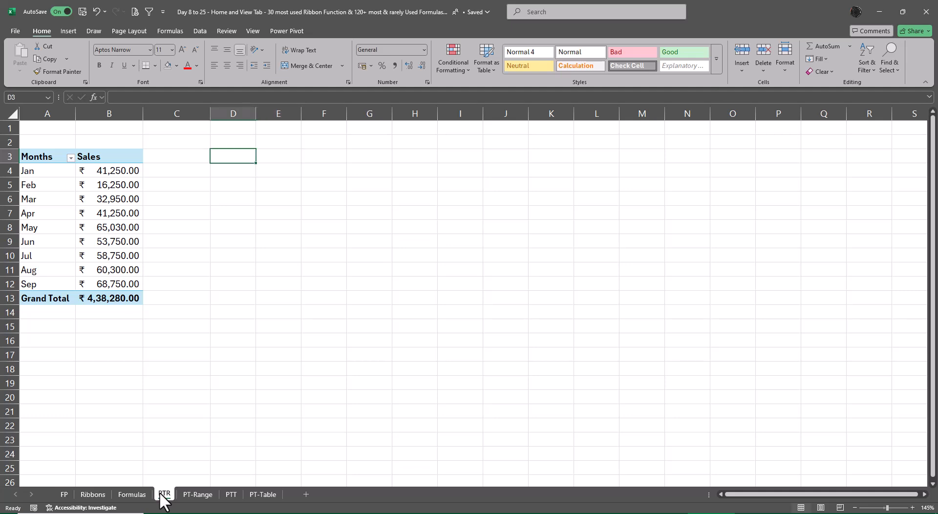
pyautogui.write('Pivot Chart')
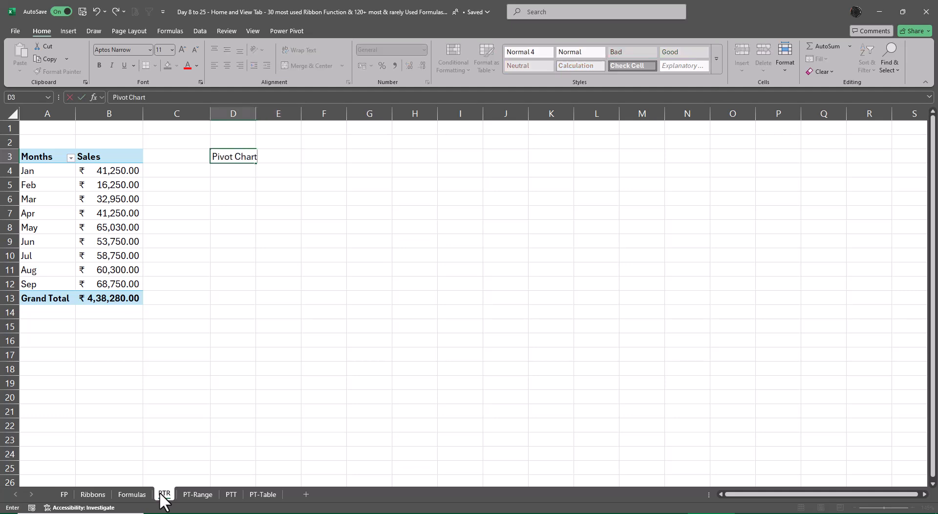
pyautogui.press('Return')
pyautogui.press('Up')
pyautogui.hotkey('alt', 'o')
pyautogui.press('c')
pyautogui.press('a')
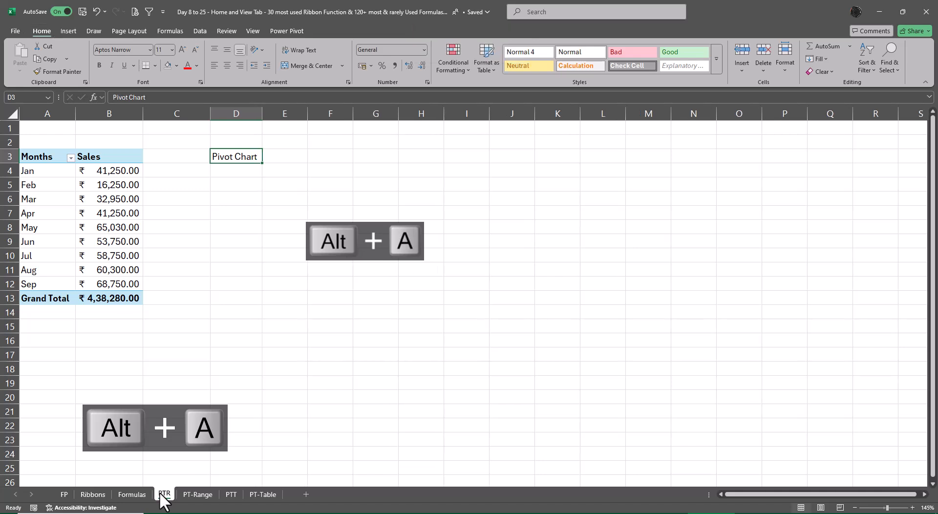
# Step: Extend the label in D3 to Pivot Chart - Alt F1
pyautogui.press('F2')
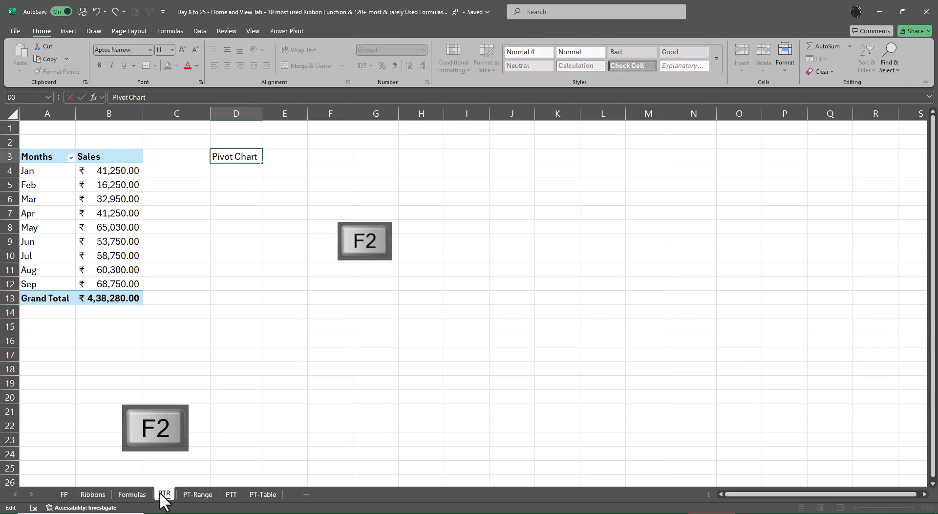
pyautogui.write('- Alt')
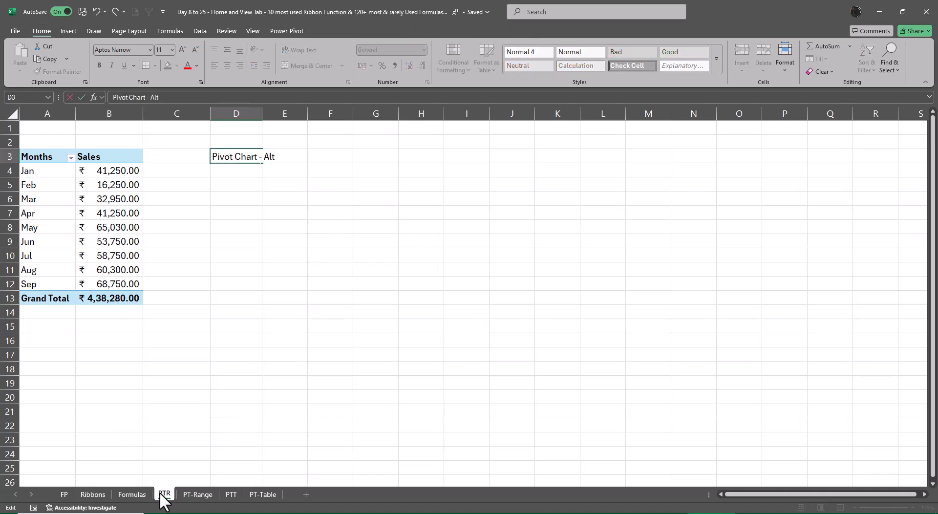
pyautogui.write(' F1')
pyautogui.press('Return')
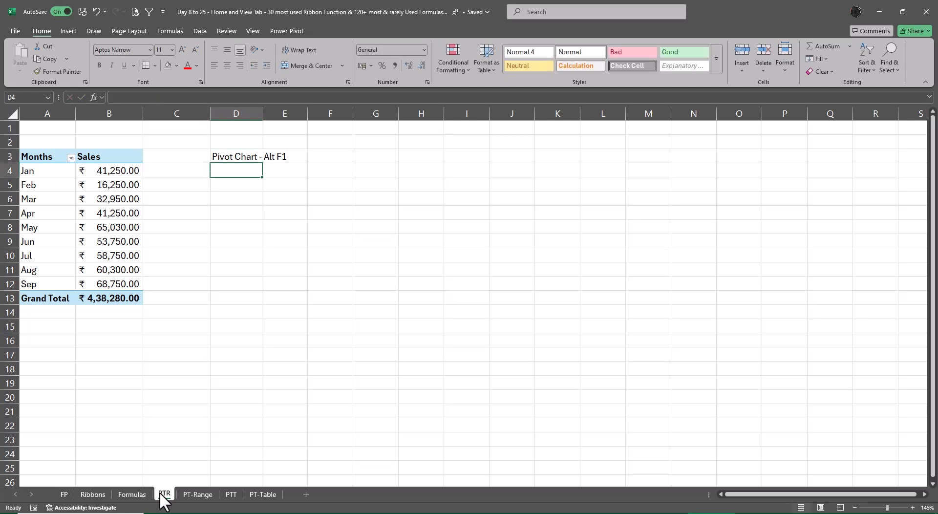
# Step: Insert a default PivotChart on the PTR sheet from its Months and Sales PivotTable
pyautogui.press('Up')
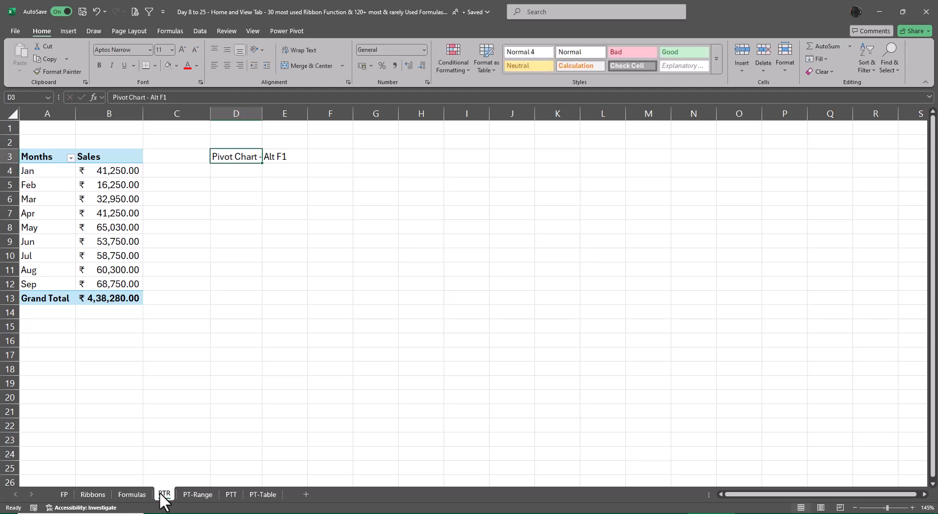
pyautogui.press('Left')
pyautogui.press('Left')
pyautogui.press('Left')
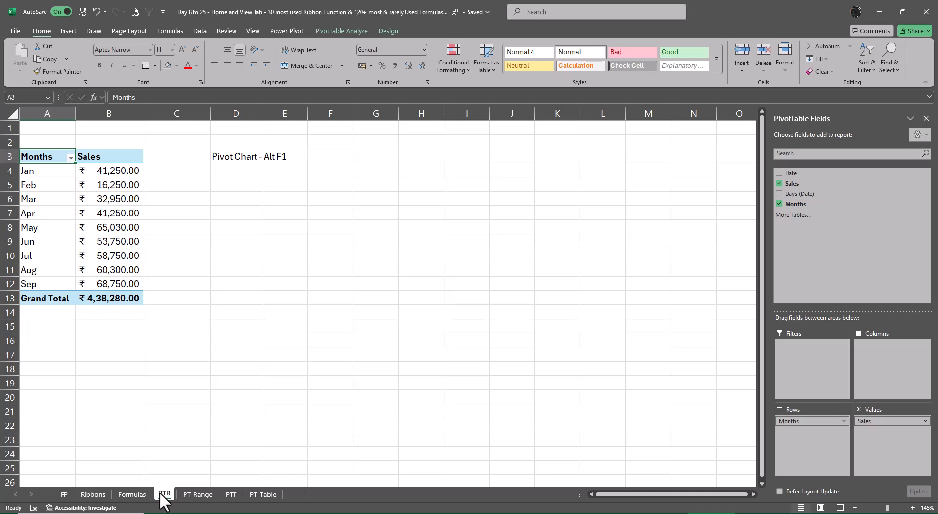
pyautogui.hotkey('alt', 'F1')
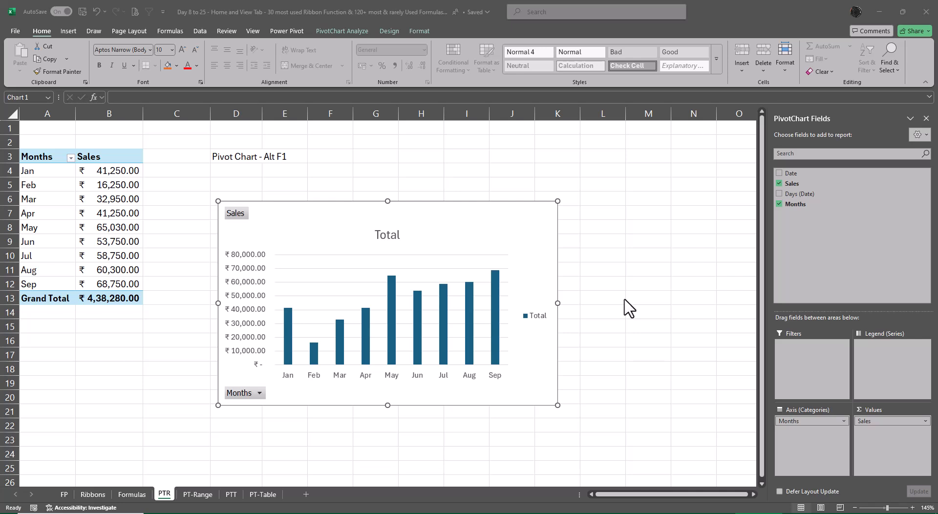
# Step: Remove the legend and the horizontal gridlines from the PivotChart
pyautogui.click(539, 319)
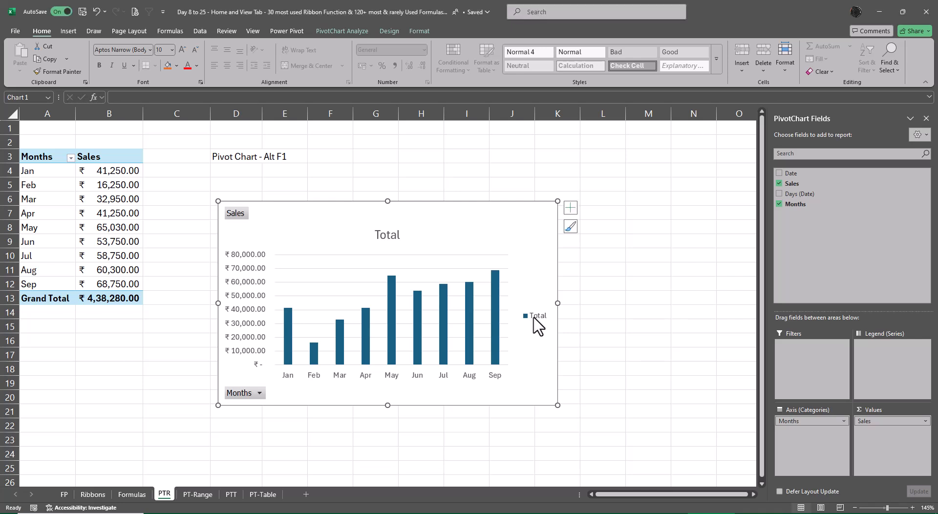
pyautogui.click(535, 320)
pyautogui.press('Delete')
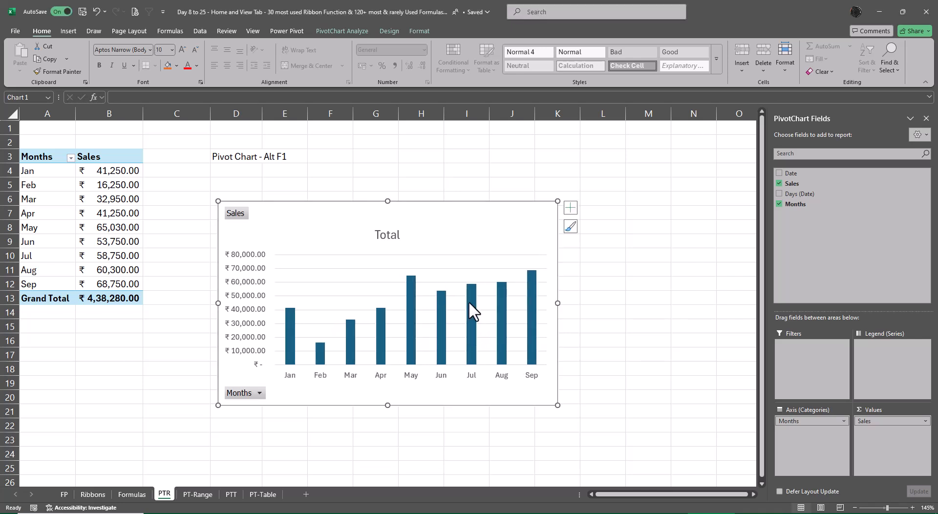
pyautogui.click(485, 298)
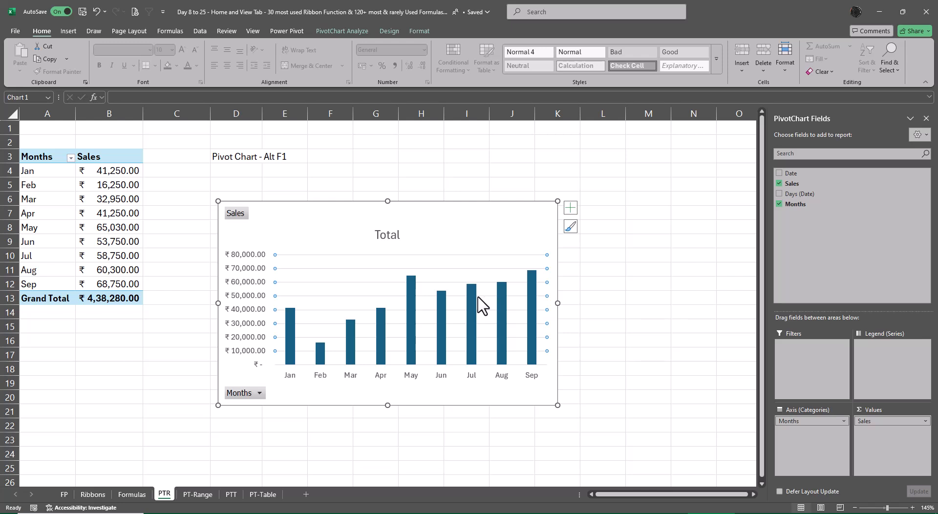
pyautogui.press('Delete')
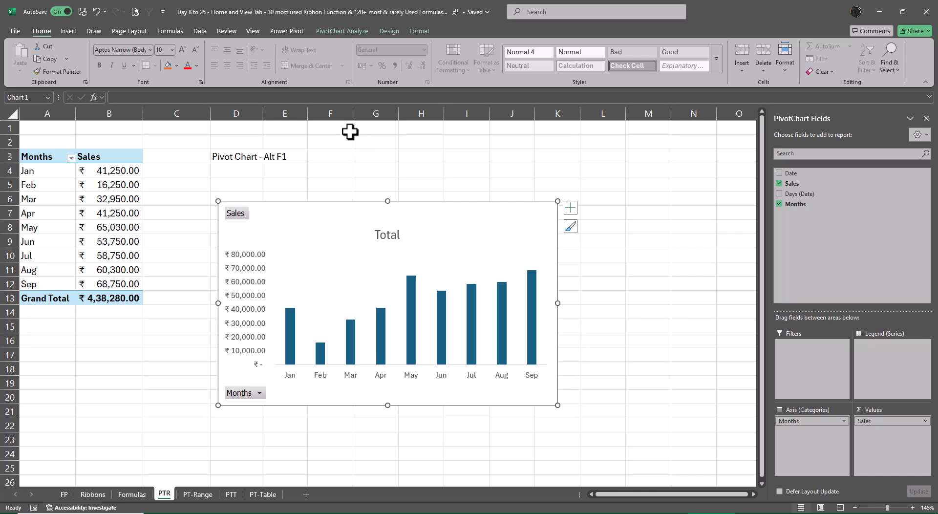
# Step: Enter the heading Monthly Sales Turnover in cell F2
pyautogui.click(320, 142)
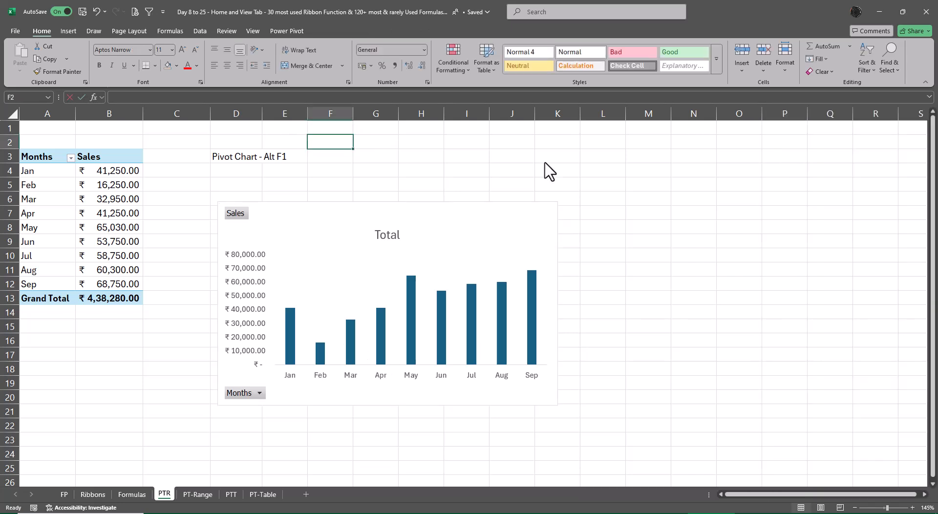
pyautogui.write('Mont')
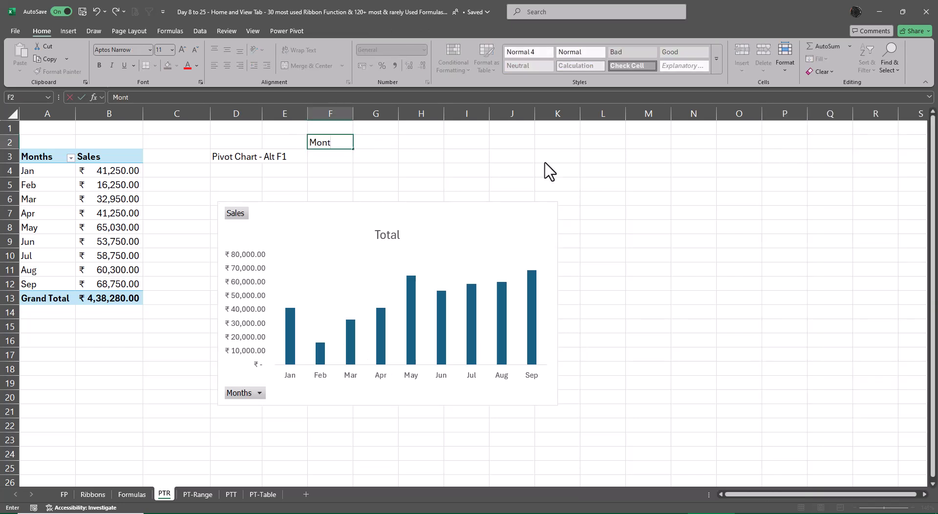
pyautogui.write('hly Sales Tur')
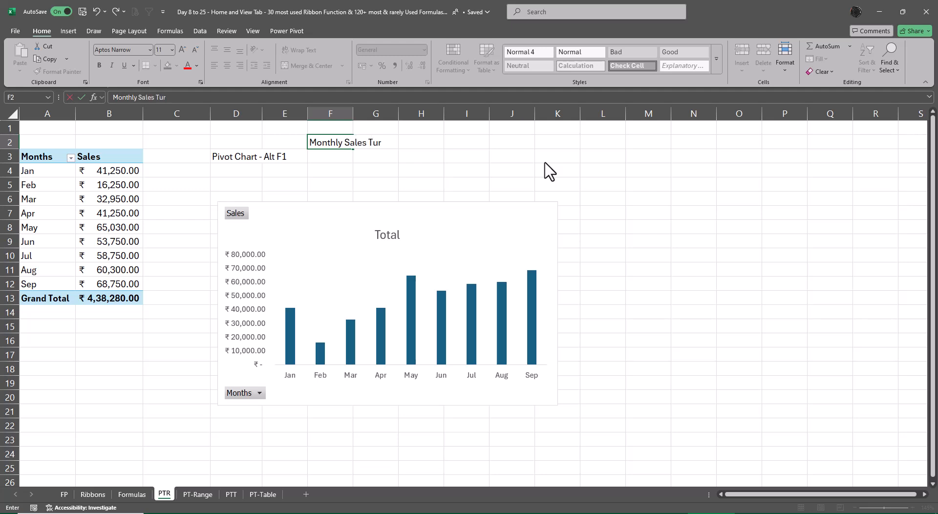
pyautogui.write('nover')
pyautogui.press('Return')
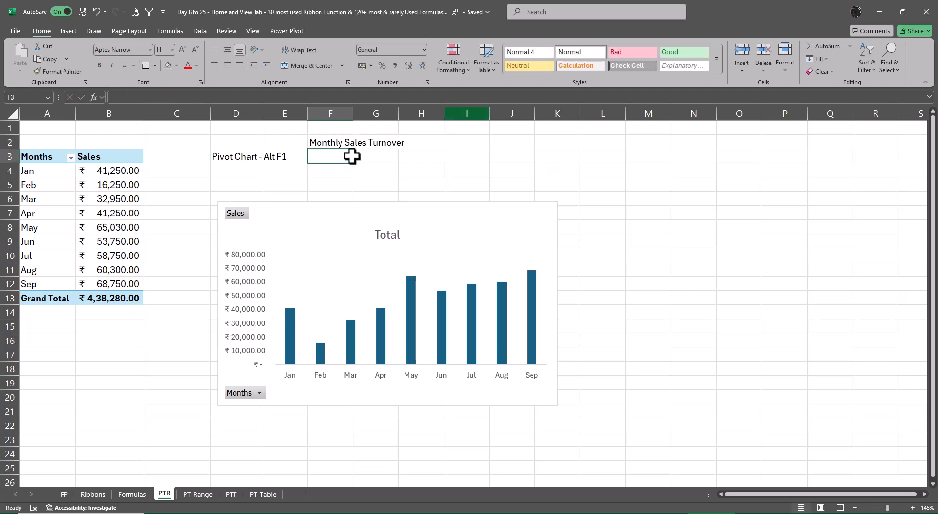
# Step: Link the PivotChart's title to the heading in cell F2 of the PTR sheet
pyautogui.click(389, 235)
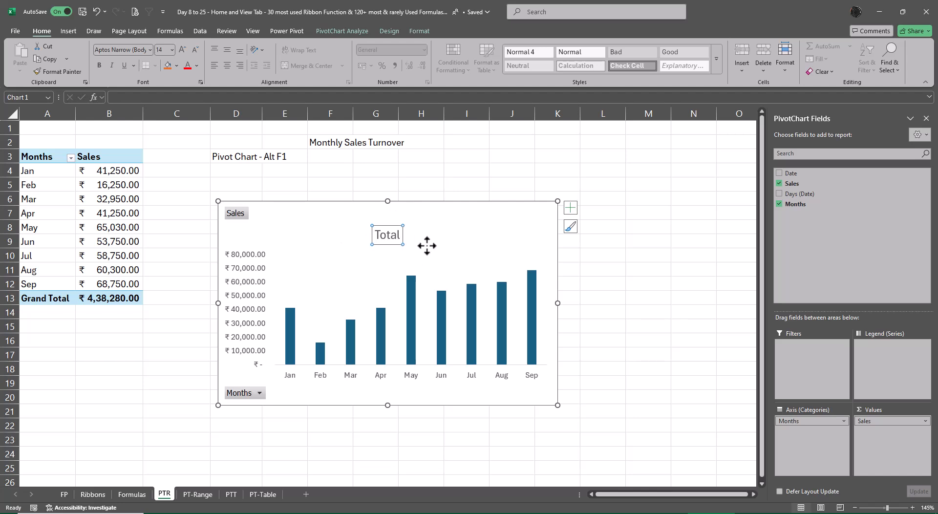
pyautogui.click(124, 98)
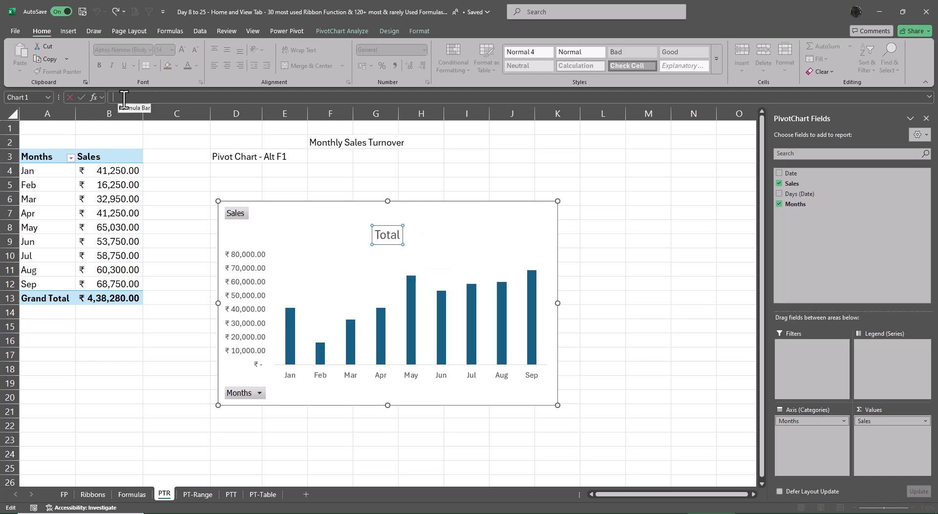
pyautogui.click(326, 143)
pyautogui.press('Return')
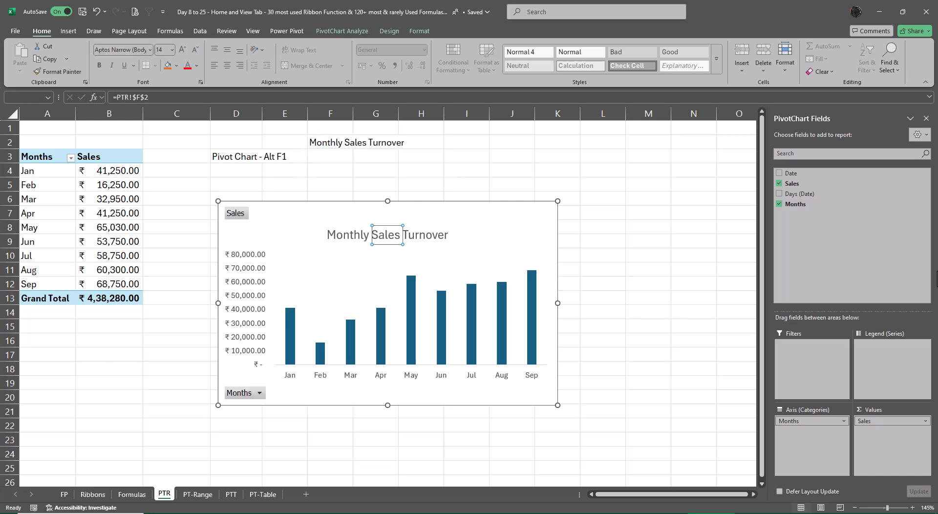
pyautogui.click(675, 267)
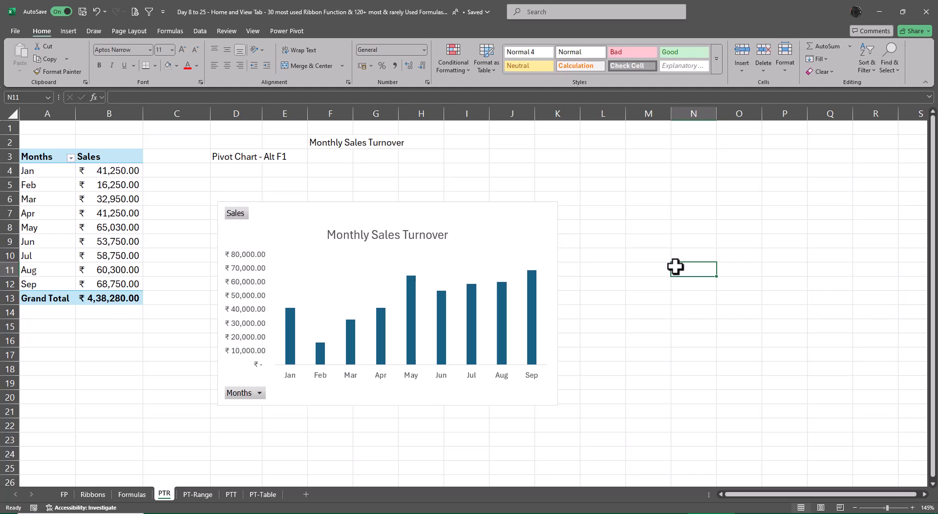
# Step: Shorten the heading in cell F2 to Monthly Sales
pyautogui.click(338, 143)
pyautogui.press('F2')
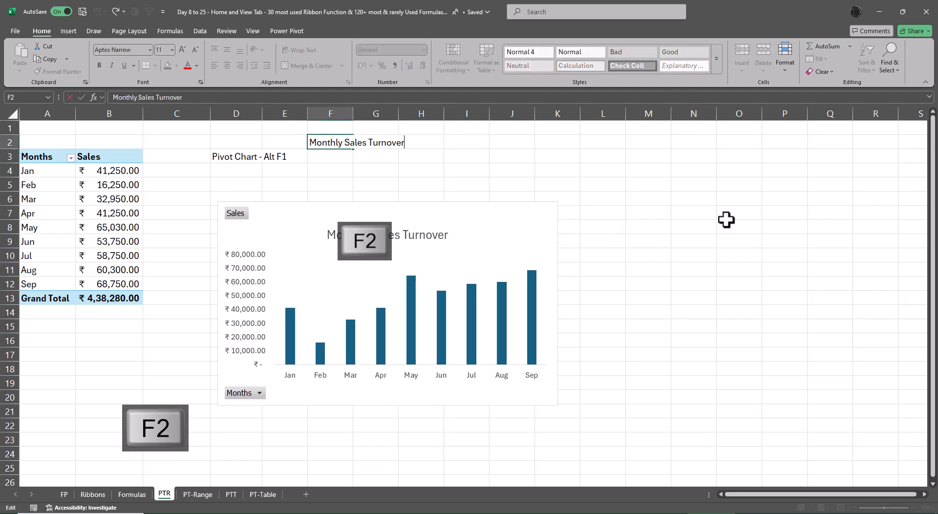
pyautogui.press('BackSpace')
pyautogui.press('BackSpace')
pyautogui.press('BackSpace')
pyautogui.press('BackSpace')
pyautogui.press('BackSpace')
pyautogui.press('BackSpace')
pyautogui.press('BackSpace')
pyautogui.press('BackSpace')
pyautogui.press('BackSpace')
pyautogui.press('Return')
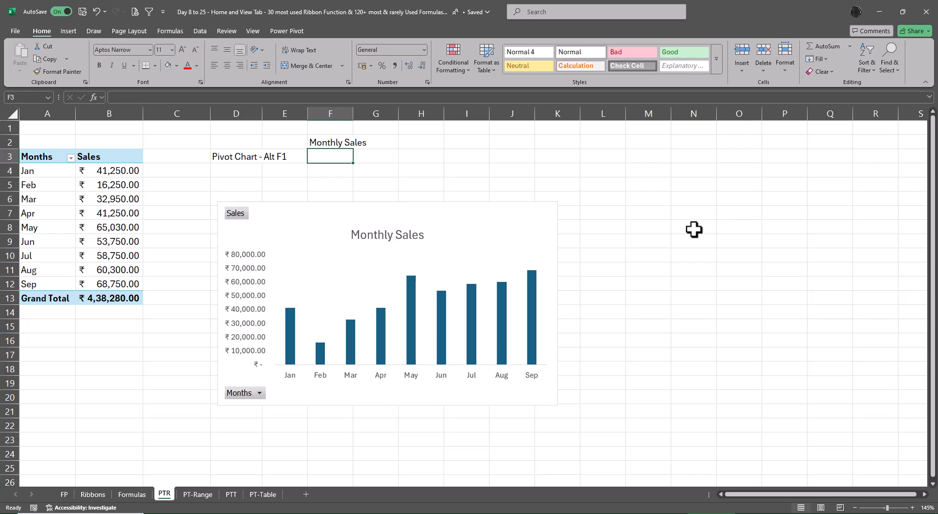
# Step: Add data labels to the columns of the PivotChart
pyautogui.click(540, 221)
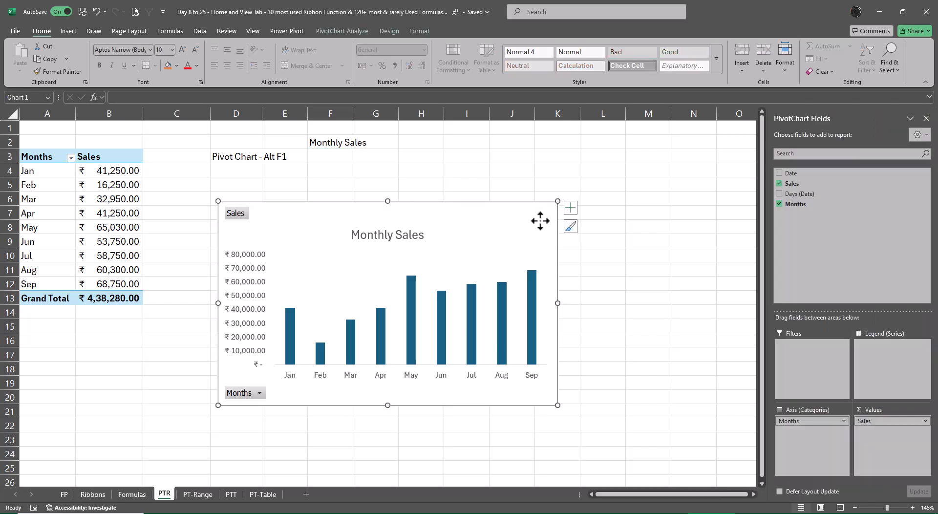
pyautogui.click(572, 211)
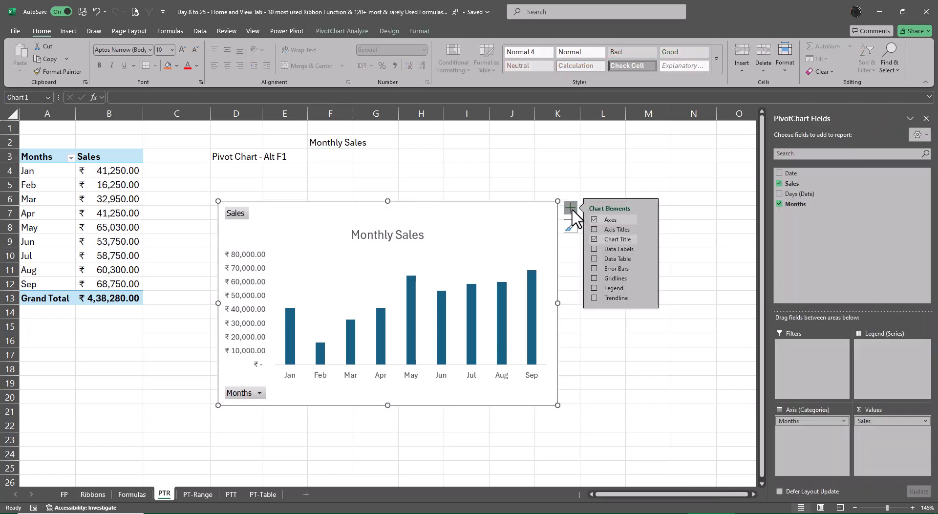
pyautogui.click(595, 250)
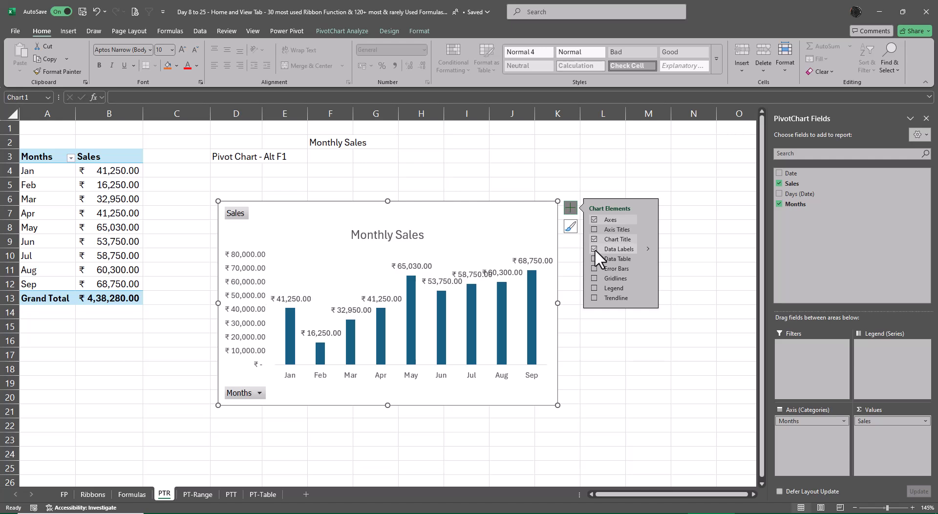
pyautogui.click(631, 374)
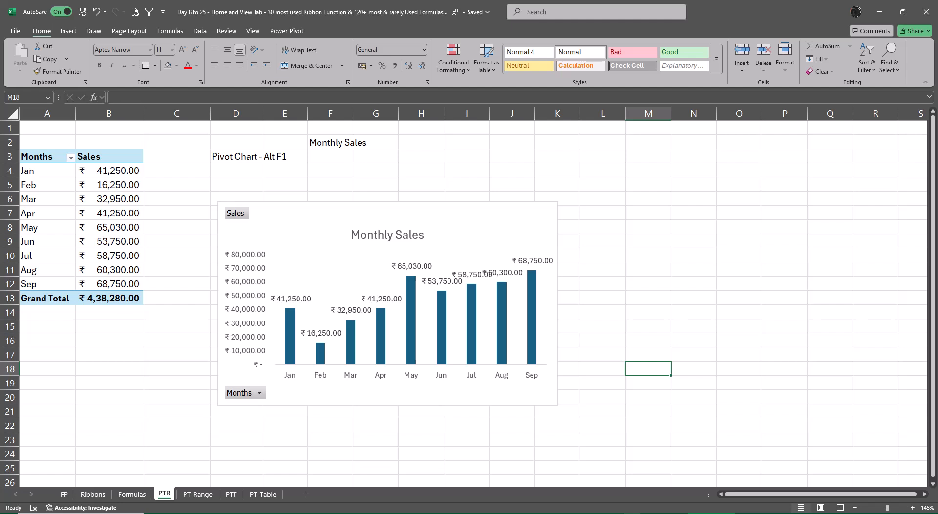
# Step: Set the display units of the PivotChart's vertical axis to Thousands
pyautogui.click(258, 264)
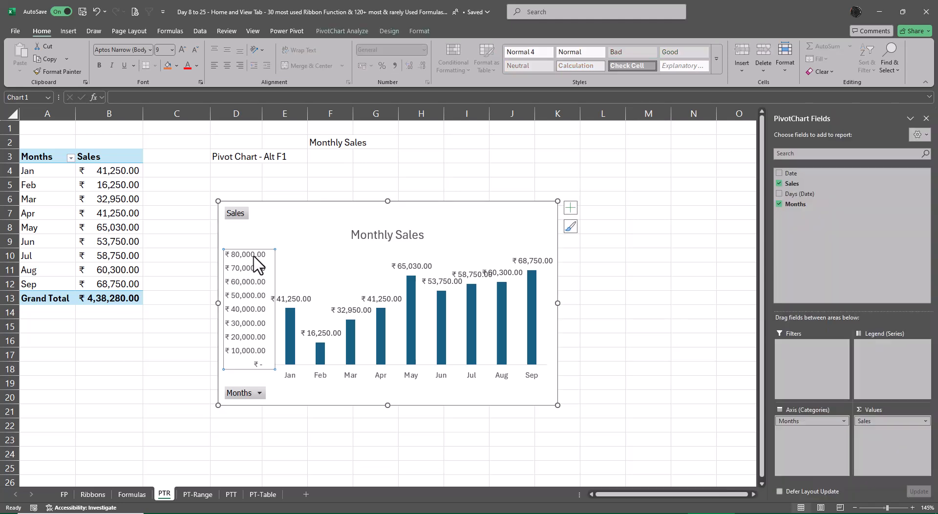
pyautogui.rightClick(254, 255)
pyautogui.press('Escape')
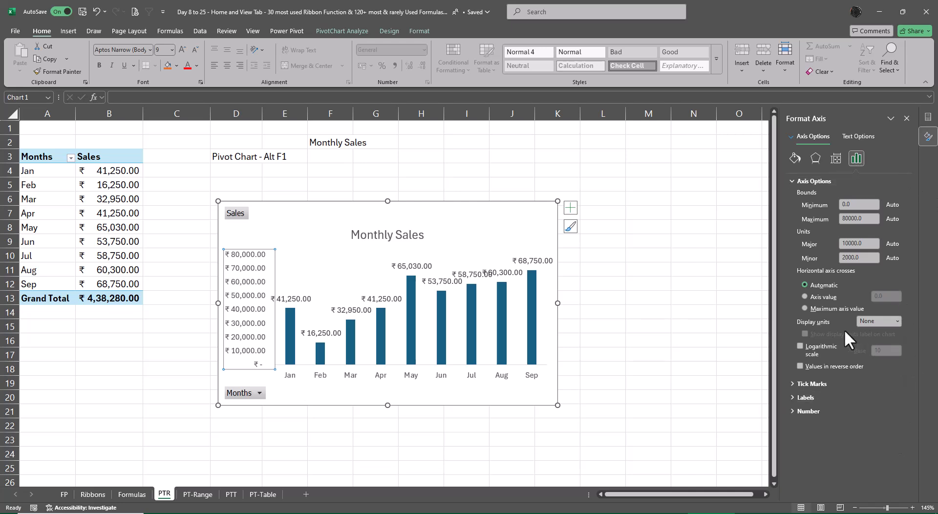
pyautogui.click(896, 320)
pyautogui.click(879, 351)
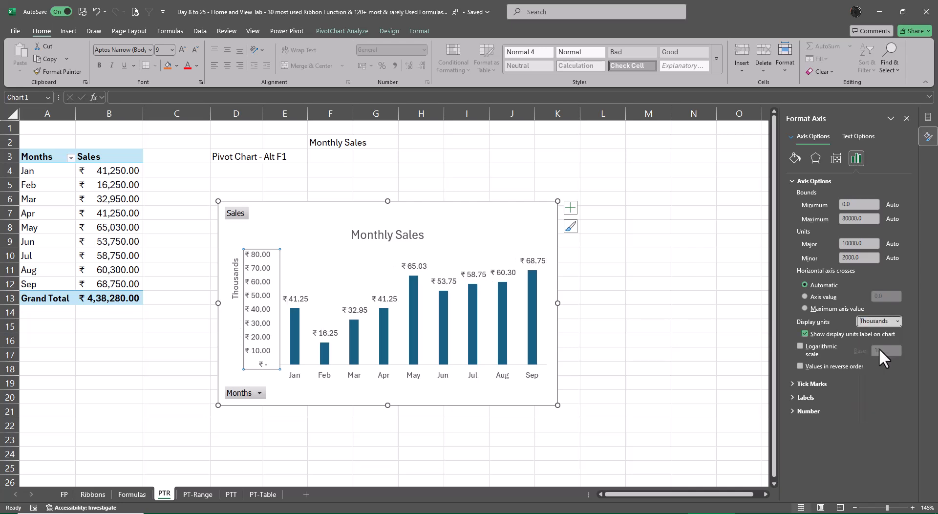
pyautogui.click(621, 301)
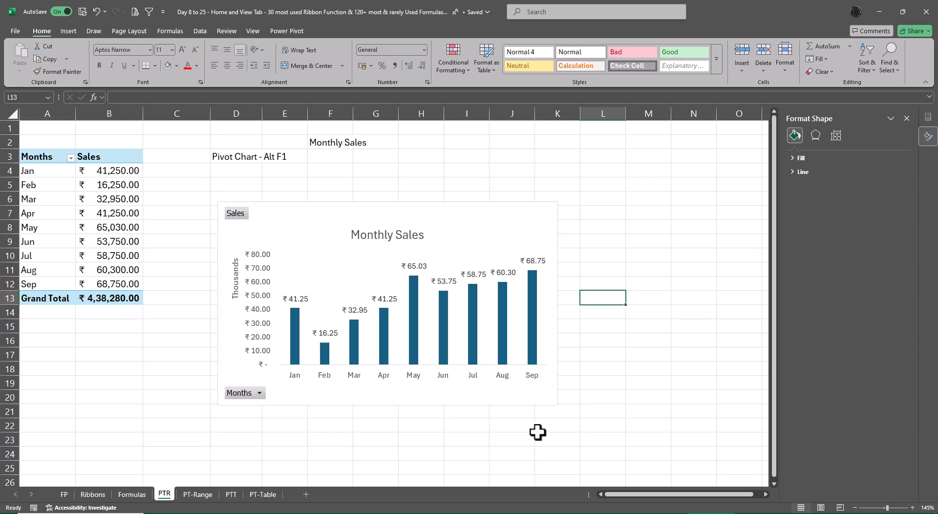
# Step: Move the PivotChart to start at cell D6 and enlarge it to span columns D to K, down to row 20
pyautogui.moveTo(521, 401)
pyautogui.mouseDown()
pyautogui.moveTo(507, 396)
pyautogui.moveTo(518, 402)
pyautogui.moveTo(513, 391)
pyautogui.mouseUp()
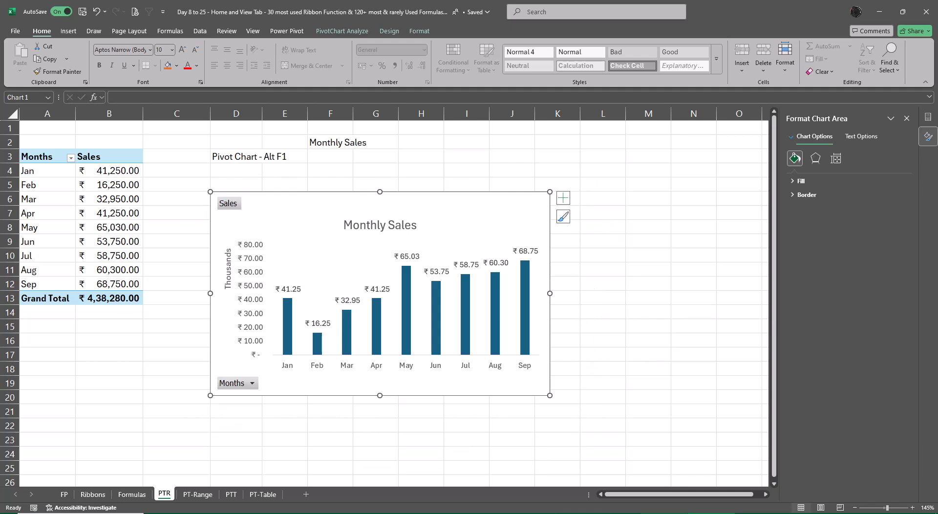
pyautogui.moveTo(664, 513)
pyautogui.moveTo(548, 396); pyautogui.dragTo(570, 405)
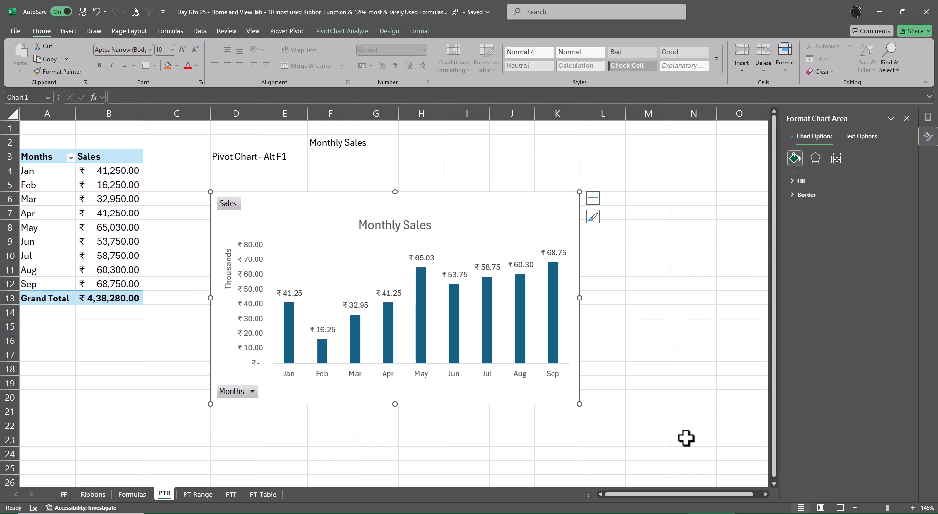
pyautogui.click(671, 401)
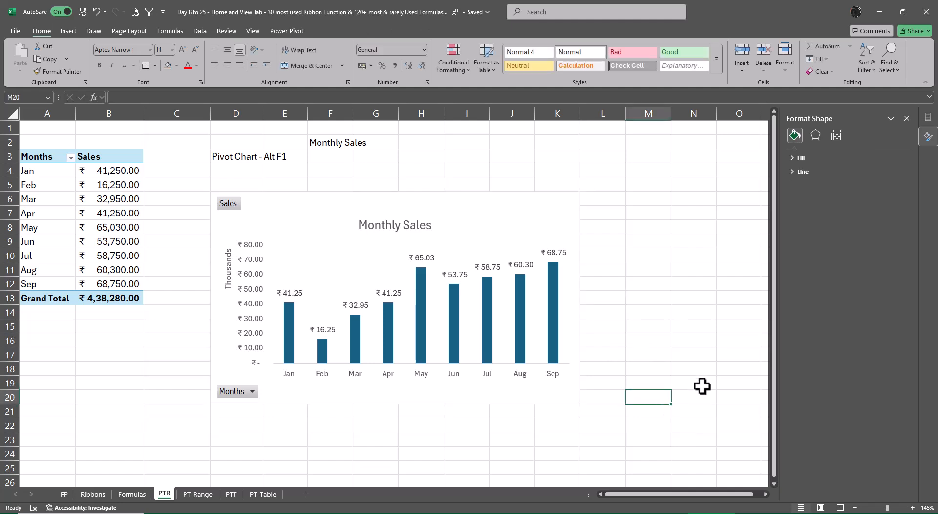
# Step: Enter the note Press Alt in cell M8 beside the PivotChart
pyautogui.click(634, 228)
pyautogui.write('P')
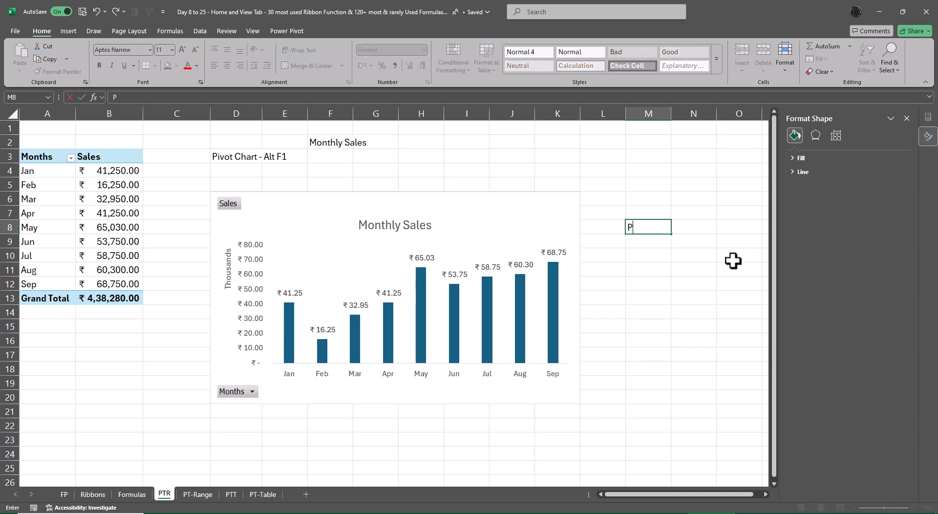
pyautogui.write('ress Alt')
pyautogui.press('Return')
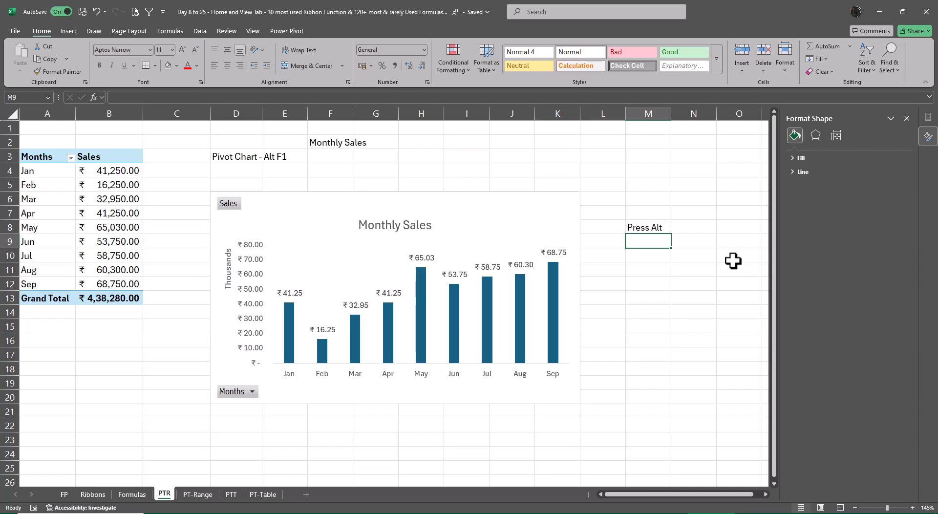
# Step: Move the PivotChart up one row so that its upper edge aligns with the top of row 5
pyautogui.moveTo(558, 221); pyautogui.dragTo(559, 208)
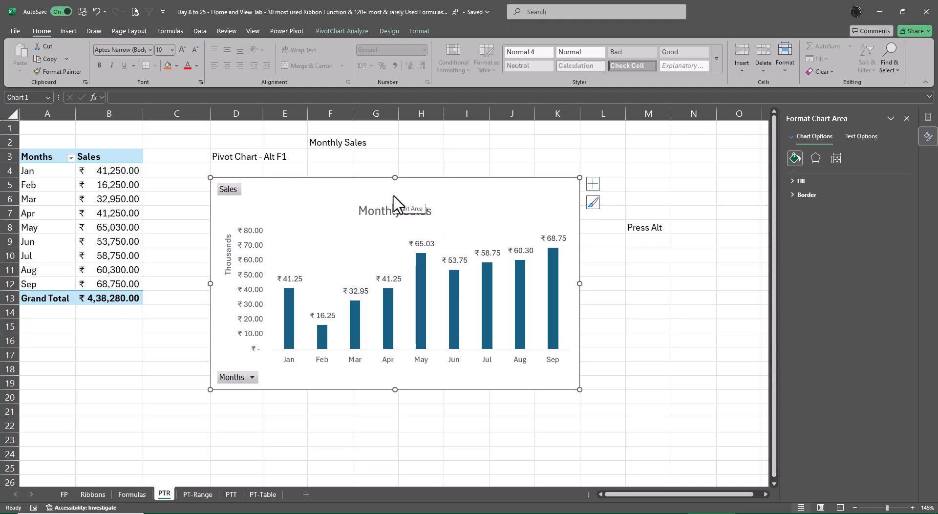
pyautogui.click(110, 172)
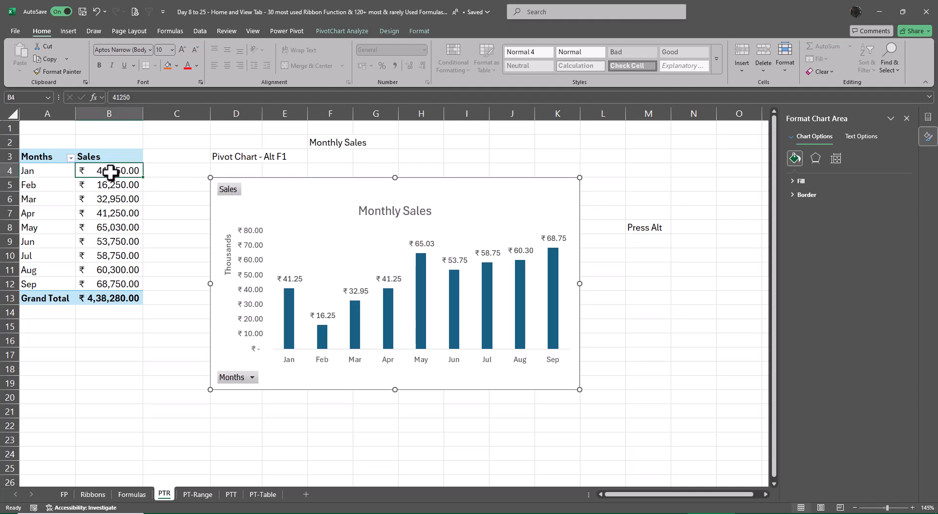
pyautogui.click(361, 194)
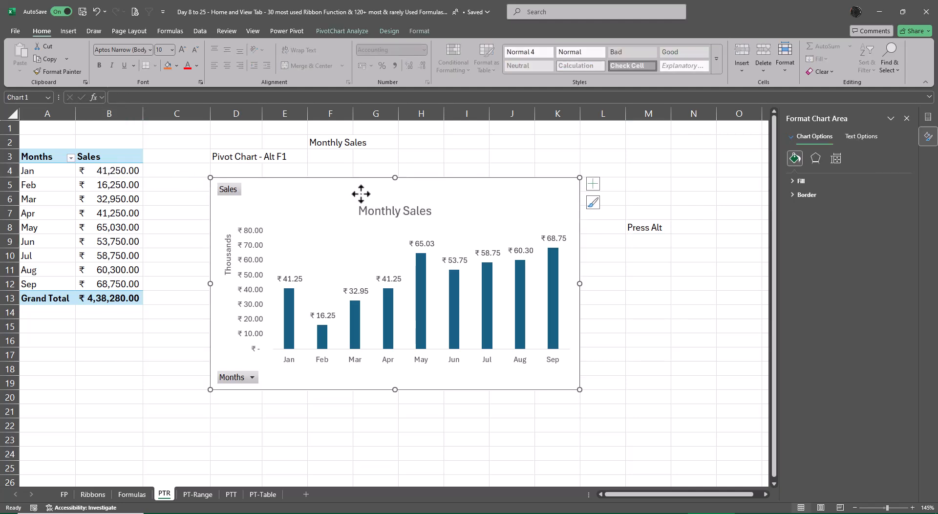
# Step: Insert a Months slicer for the PivotTable and place it beside the chart, below the note in M8
pyautogui.click(342, 29)
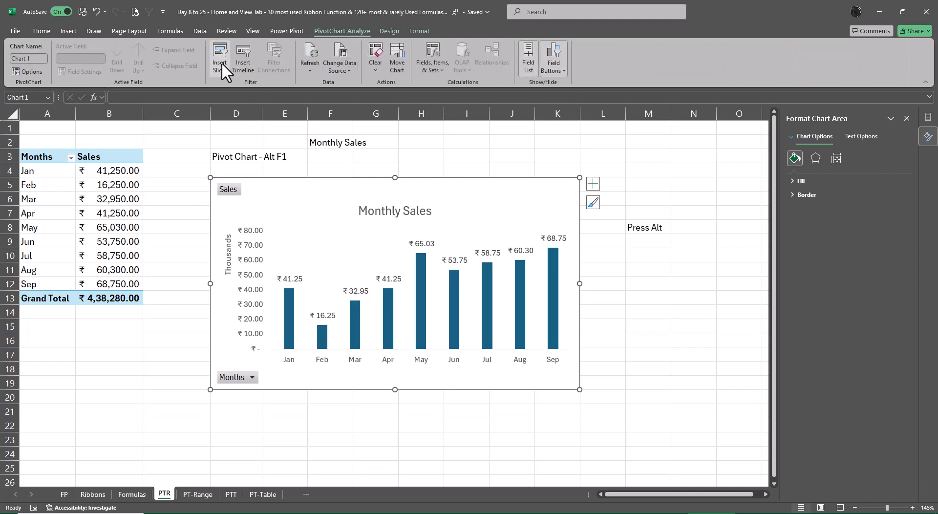
pyautogui.click(49, 185)
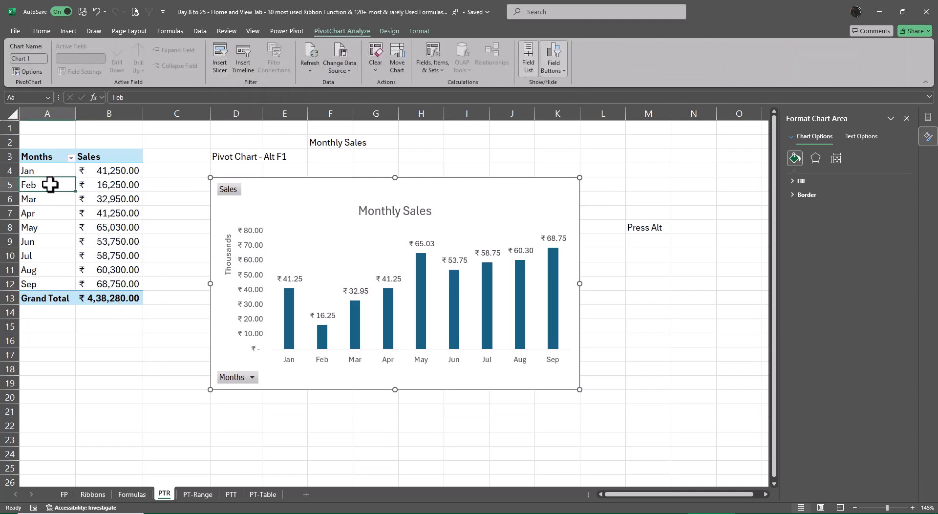
pyautogui.click(342, 31)
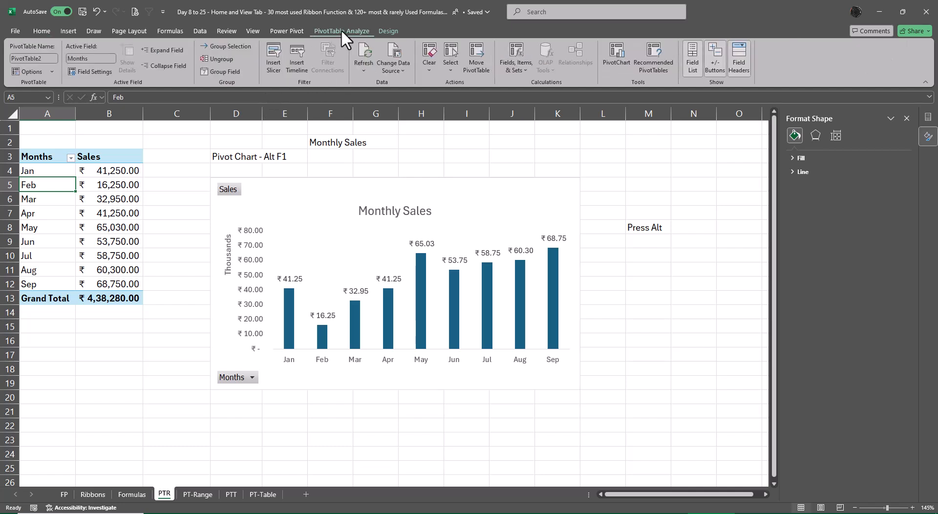
pyautogui.click(275, 63)
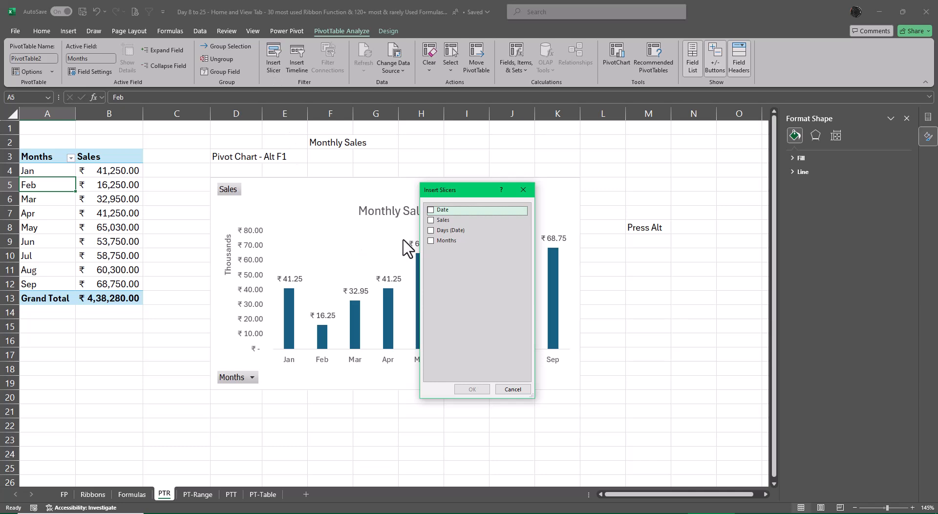
pyautogui.click(429, 240)
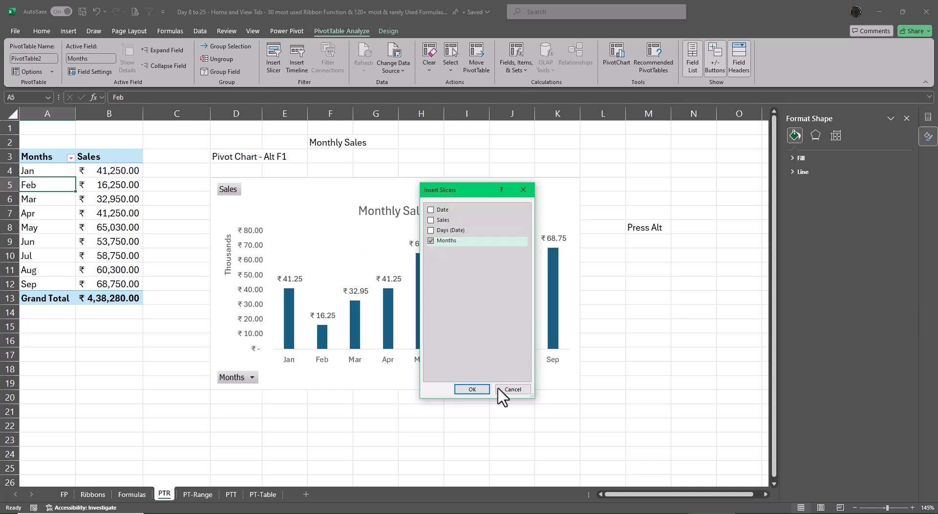
pyautogui.click(472, 389)
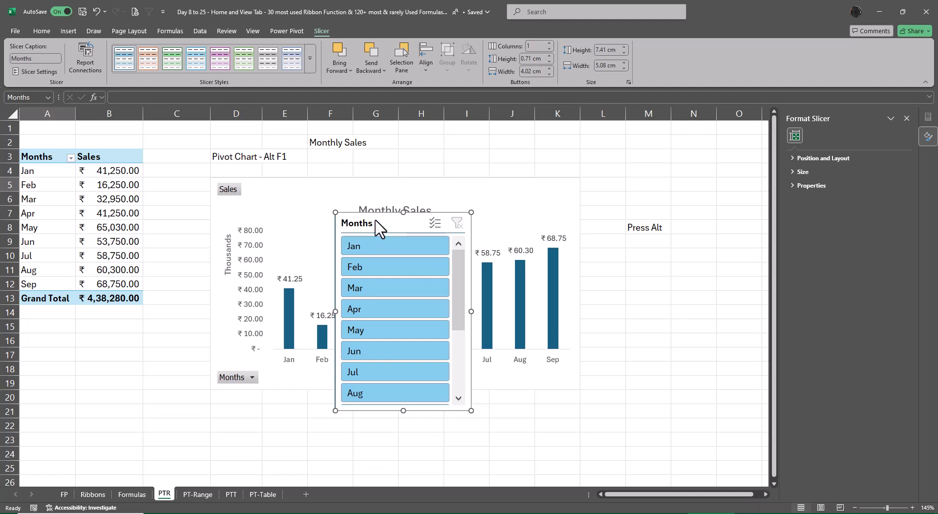
pyautogui.moveTo(376, 220); pyautogui.dragTo(634, 250)
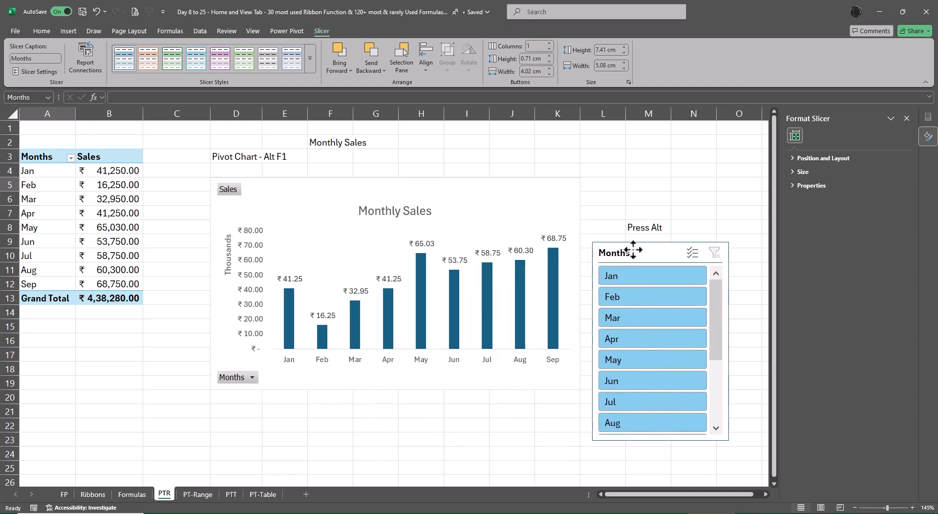
# Step: Set the Months slicer to hide items with no data
pyautogui.moveTo(715, 309); pyautogui.dragTo(731, 413)
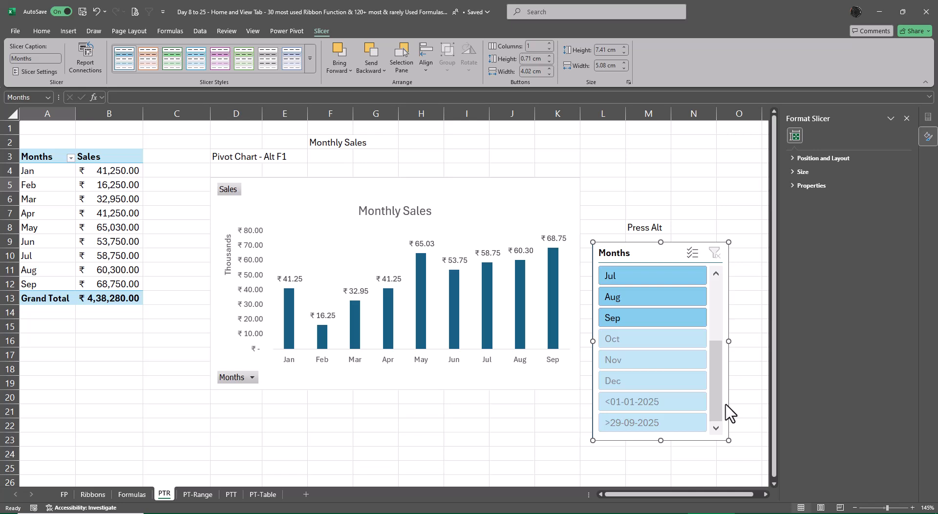
pyautogui.rightClick(645, 249)
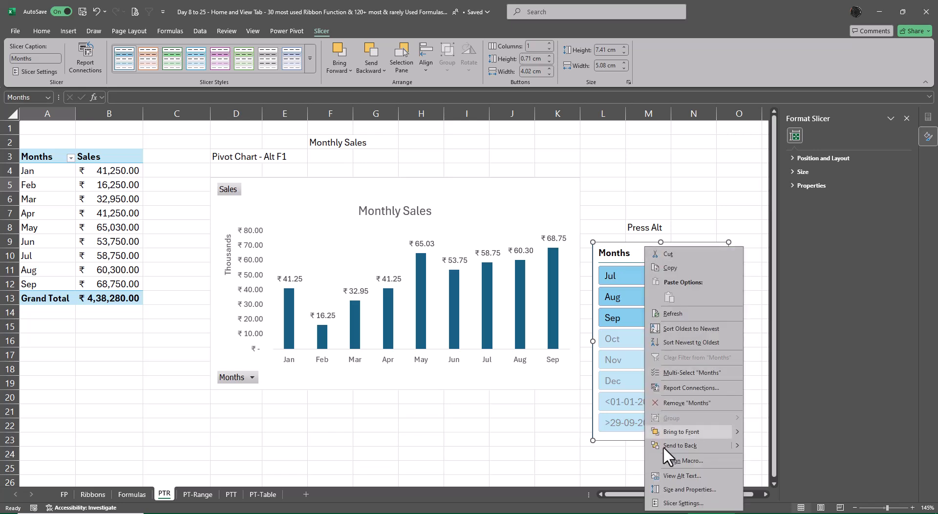
pyautogui.click(670, 503)
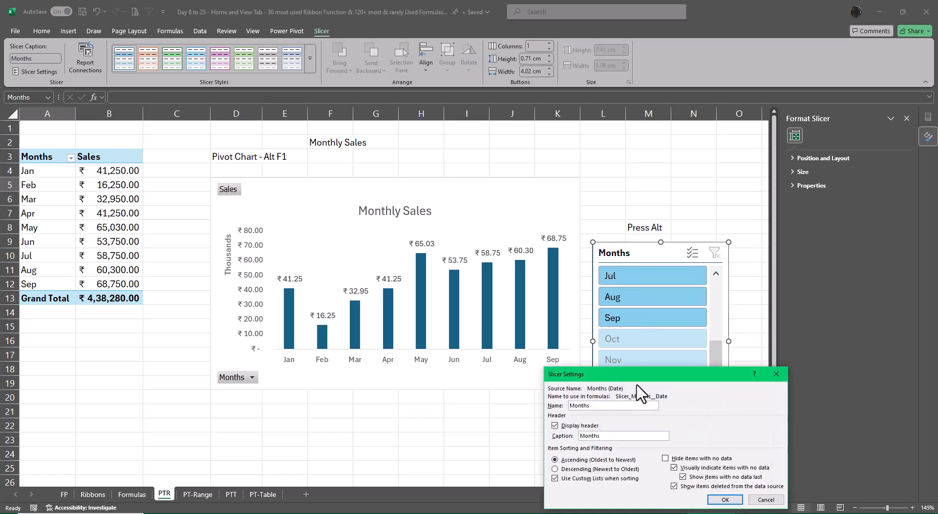
pyautogui.moveTo(640, 383); pyautogui.dragTo(315, 193)
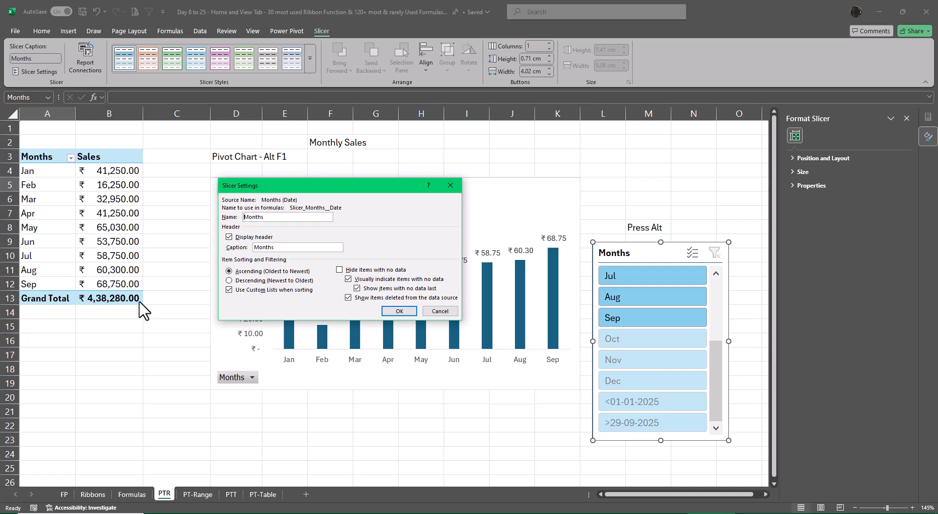
pyautogui.click(341, 271)
pyautogui.click(400, 312)
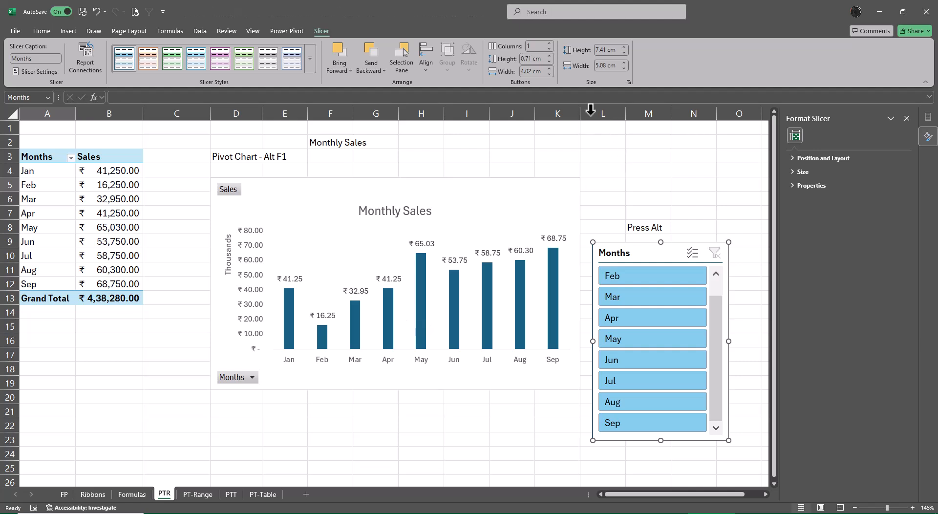
# Step: Arrange the Months slicer buttons in 3 columns, shorten the slicer to about 3.5 cm high and shift it slightly down
pyautogui.click(550, 43)
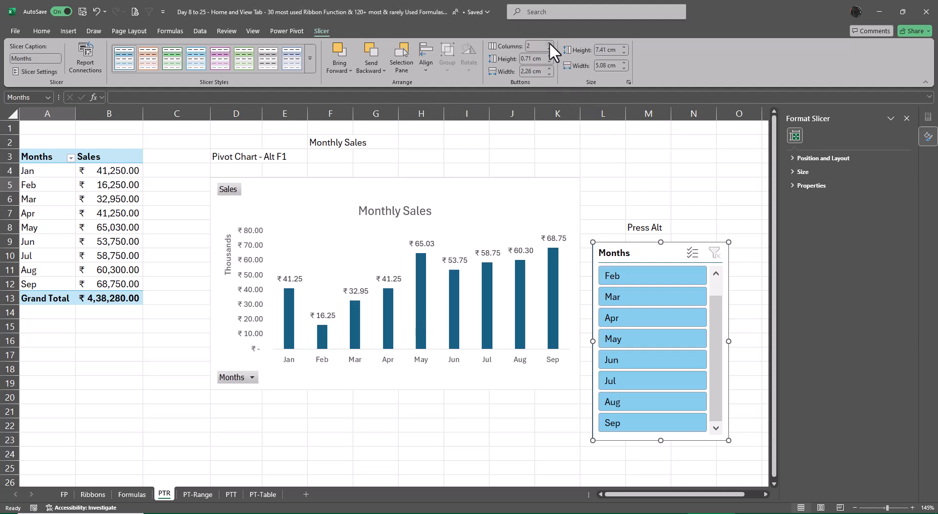
pyautogui.click(550, 43)
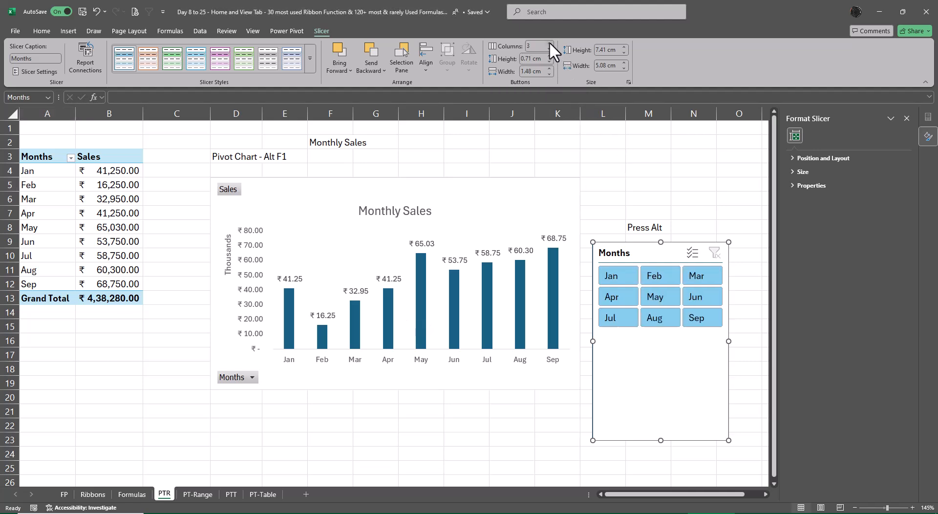
pyautogui.moveTo(662, 440); pyautogui.dragTo(665, 337)
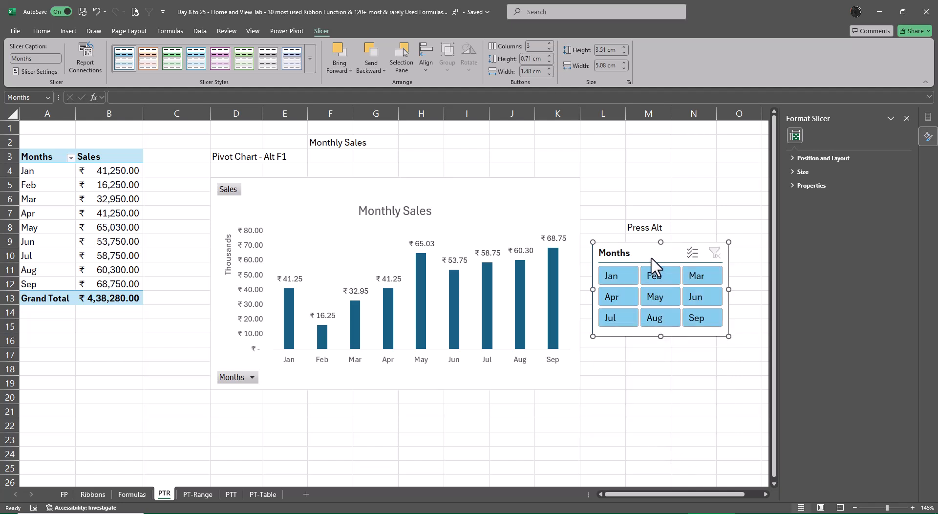
pyautogui.moveTo(605, 252); pyautogui.dragTo(604, 260)
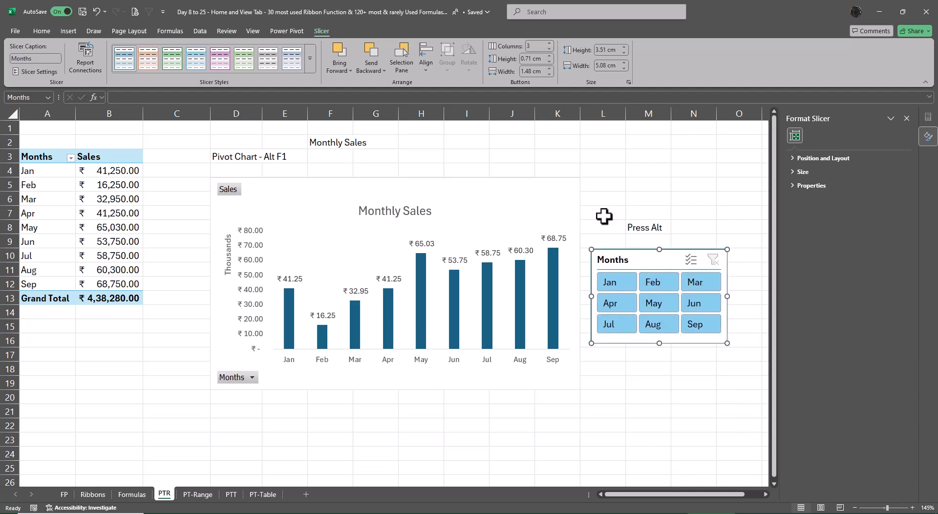
# Step: Apply the first dark blue slicer style to the Months slicer and deselect it
pyautogui.click(312, 55)
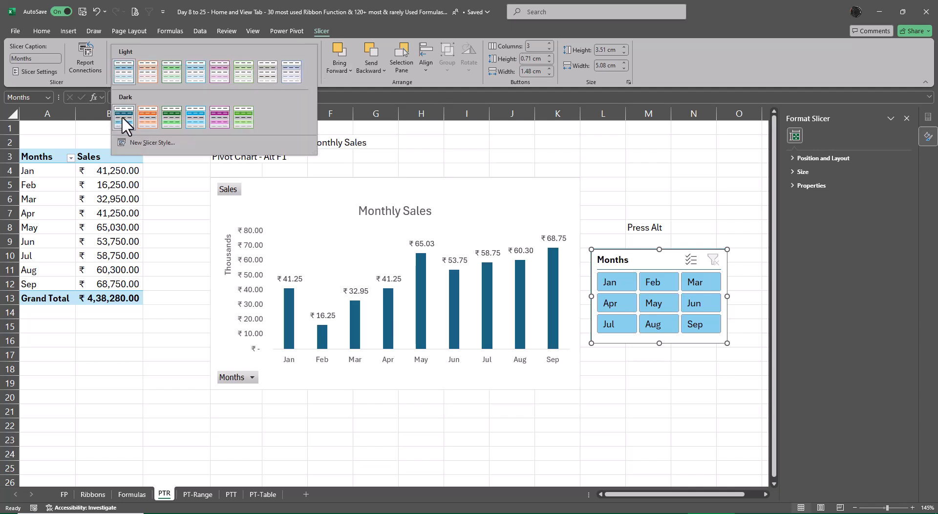
pyautogui.click(122, 117)
pyautogui.click(667, 413)
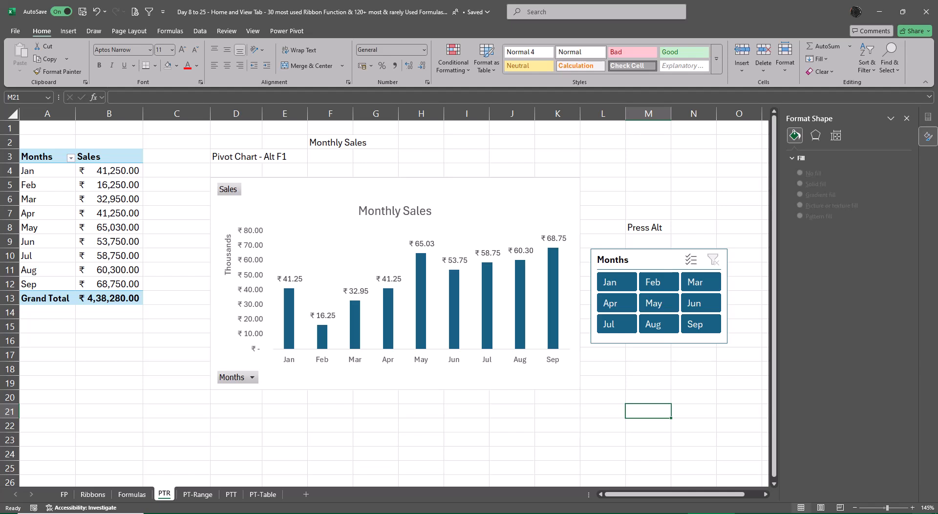
# Step: Filter the PivotTable and PivotChart to Jan, May and Sep with the Months slicer
pyautogui.click(627, 280)
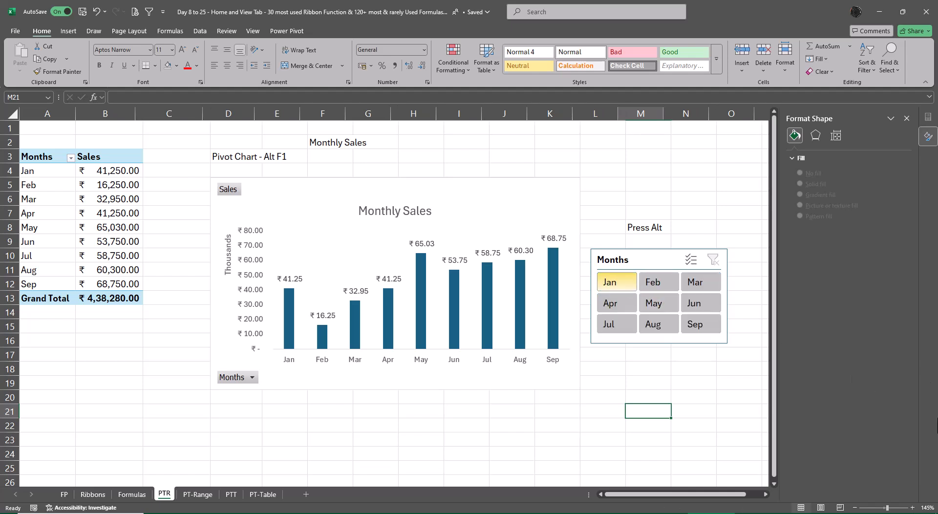
pyautogui.keyDown('ctrl'); pyautogui.click(641, 302); pyautogui.keyUp('ctrl')
pyautogui.keyDown('ctrl'); pyautogui.click(691, 327); pyautogui.keyUp('ctrl')
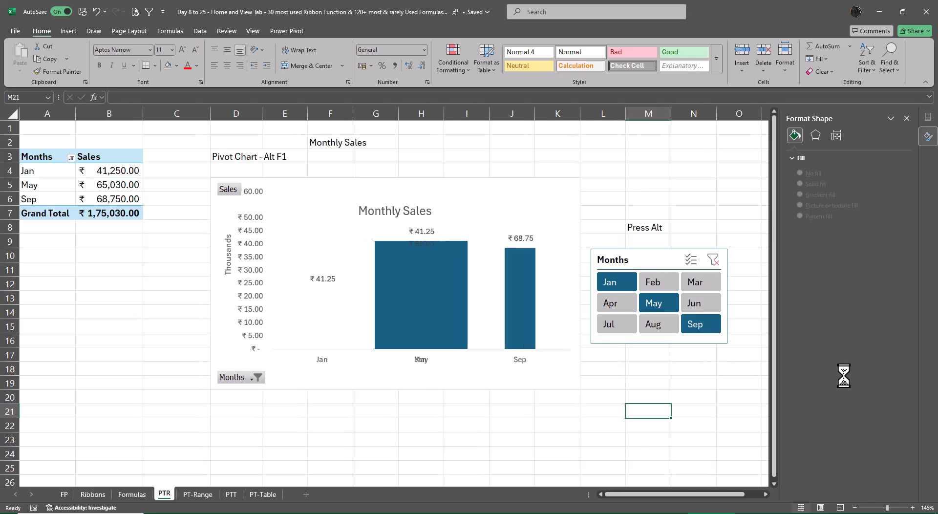
# Step: Change the Months slicer selection to Jan, Feb and Mar
pyautogui.click(649, 280)
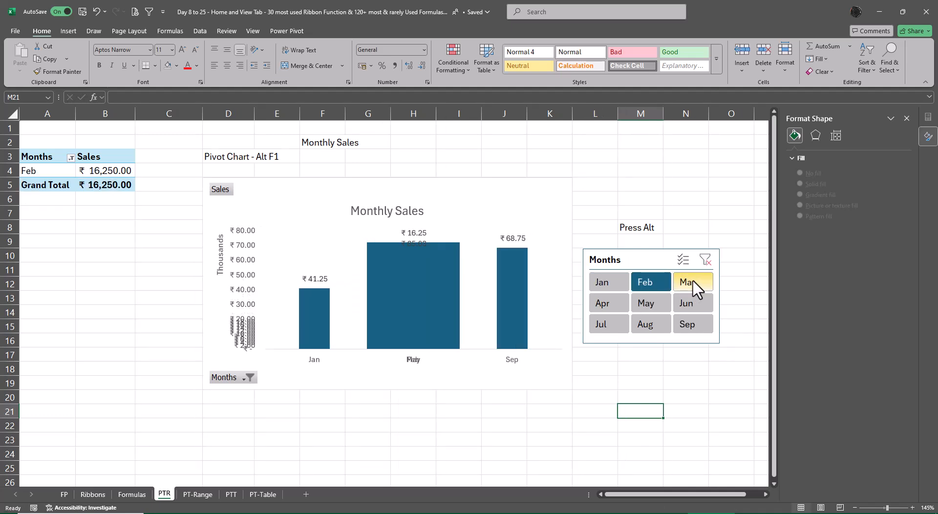
pyautogui.keyDown('ctrl'); pyautogui.click(696, 286); pyautogui.keyUp('ctrl')
pyautogui.keyDown('ctrl'); pyautogui.click(604, 281); pyautogui.keyUp('ctrl')
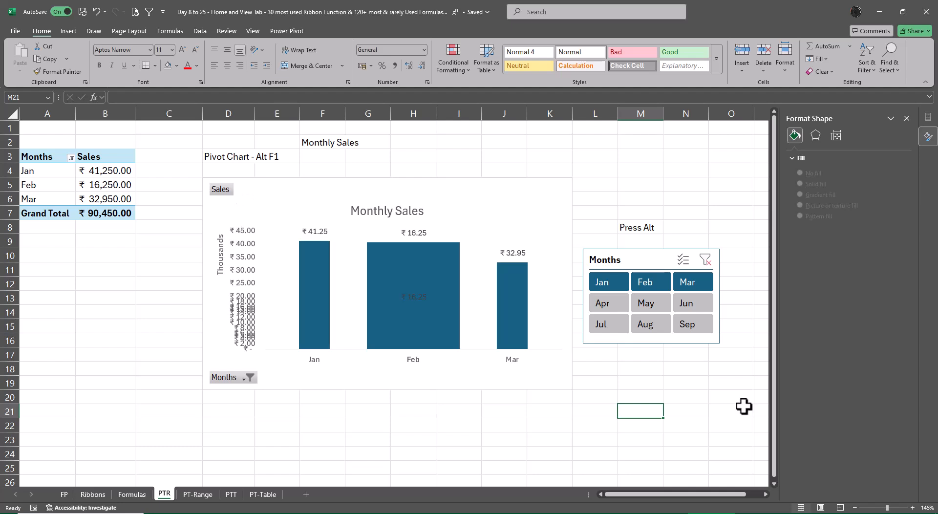
# Step: Select Jul, Aug and Sep in the Months slicer and clear the filter to restore all months
pyautogui.click(621, 325)
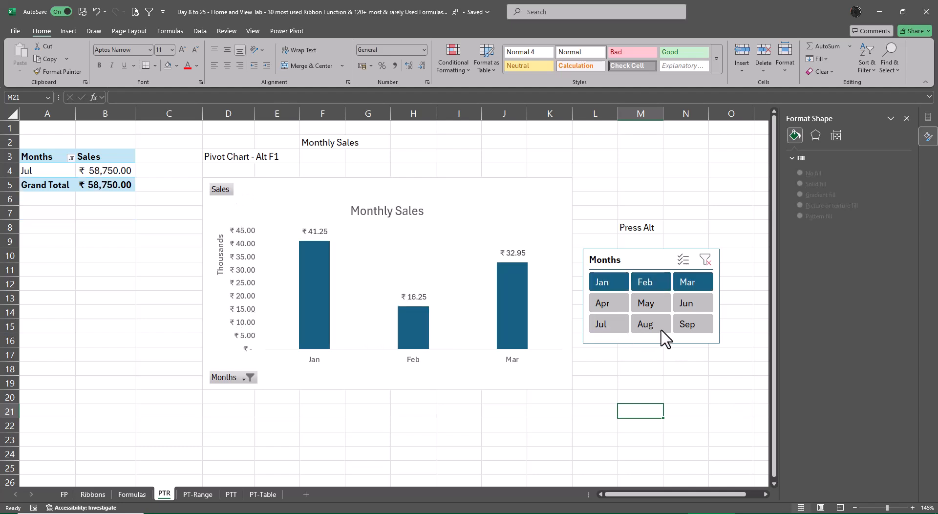
pyautogui.keyDown('ctrl'); pyautogui.click(655, 326); pyautogui.keyUp('ctrl')
pyautogui.keyDown('ctrl'); pyautogui.click(686, 325); pyautogui.keyUp('ctrl')
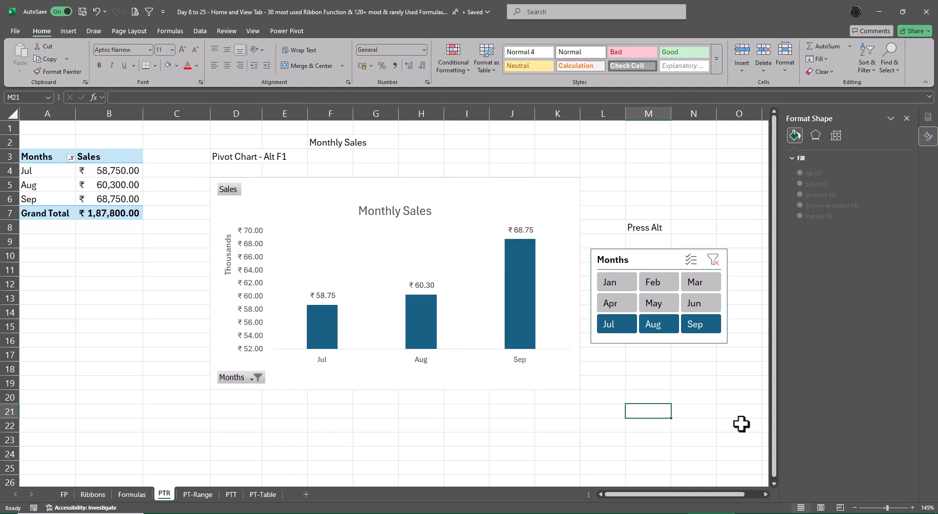
pyautogui.click(714, 262)
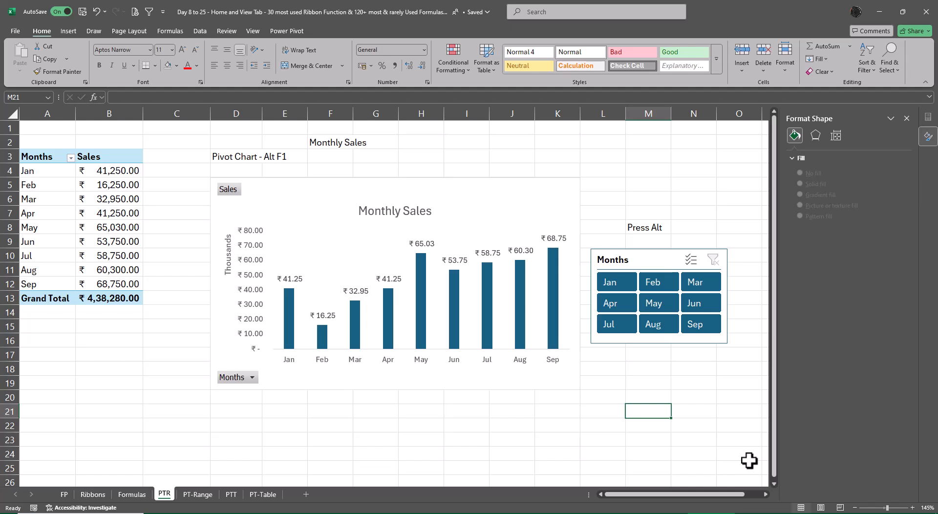
# Step: Insert a Date timeline for the monthly sales PivotTable, move it lower on the sheet and widen it to about 19.4 cm
pyautogui.click(120, 172)
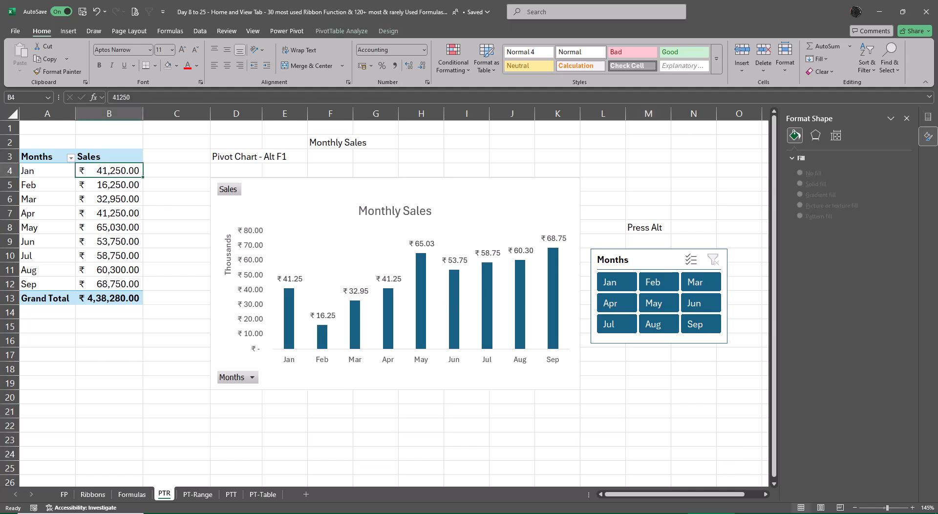
pyautogui.click(336, 29)
pyautogui.click(301, 60)
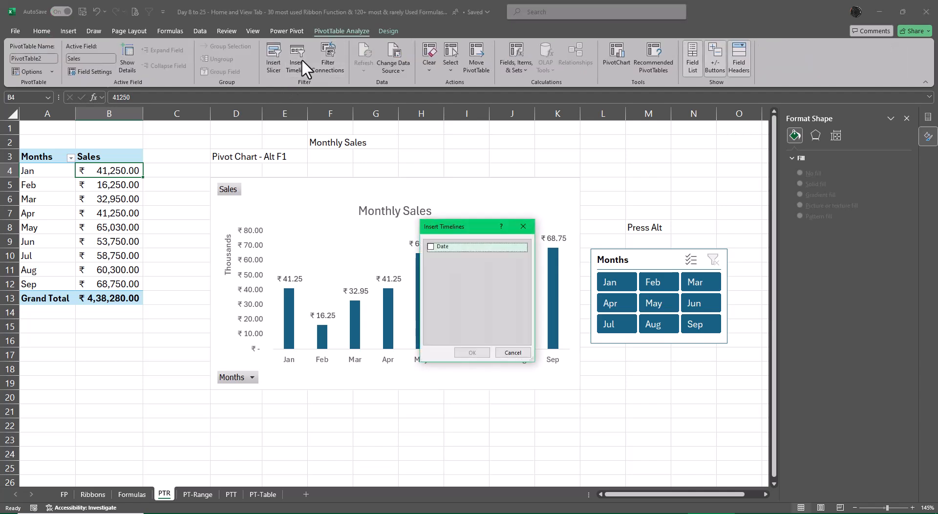
pyautogui.click(430, 246)
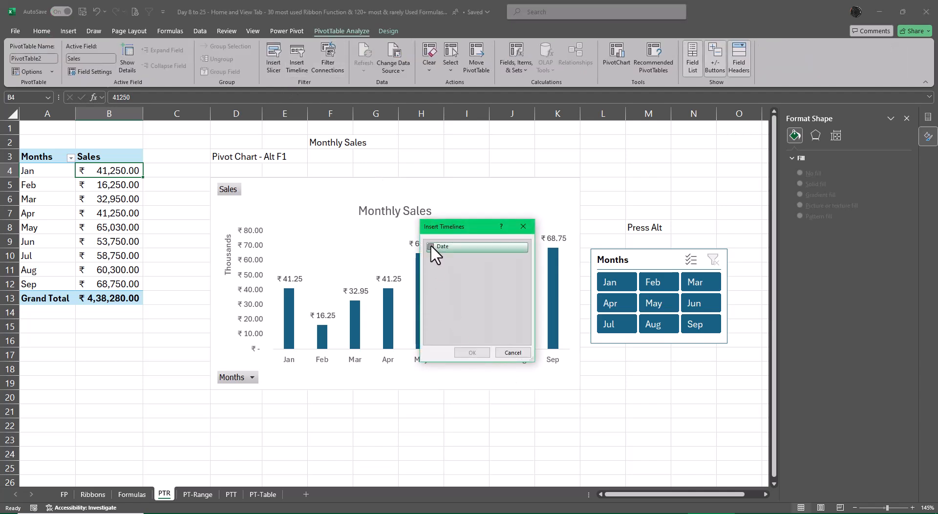
pyautogui.click(472, 352)
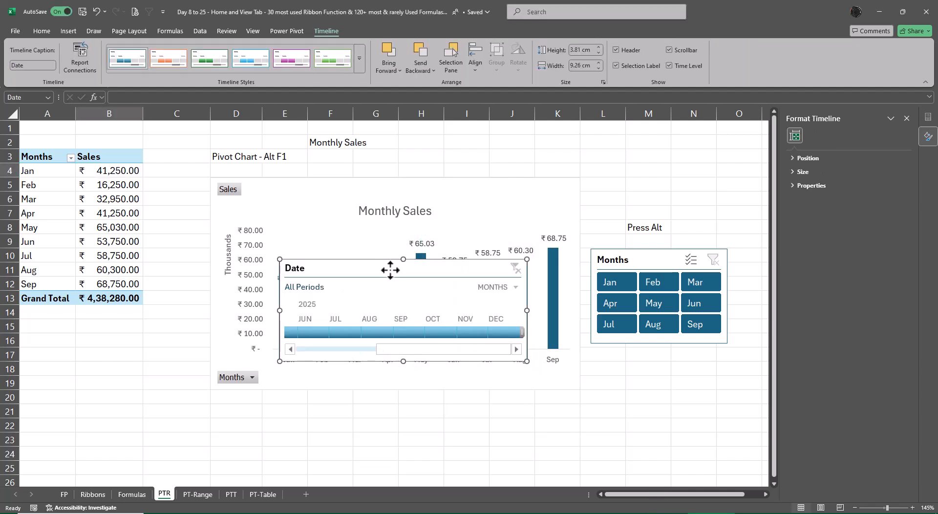
pyautogui.moveTo(387, 268); pyautogui.dragTo(486, 321)
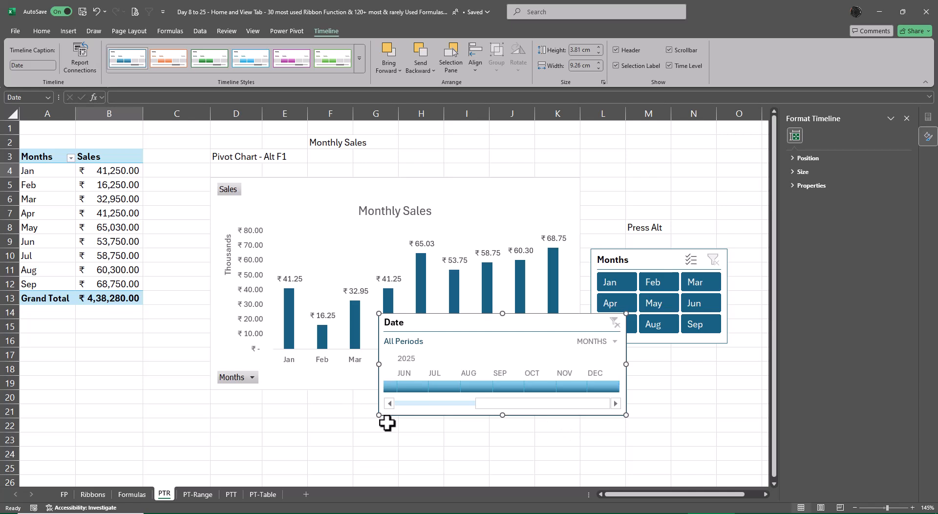
pyautogui.moveTo(379, 415); pyautogui.dragTo(107, 415)
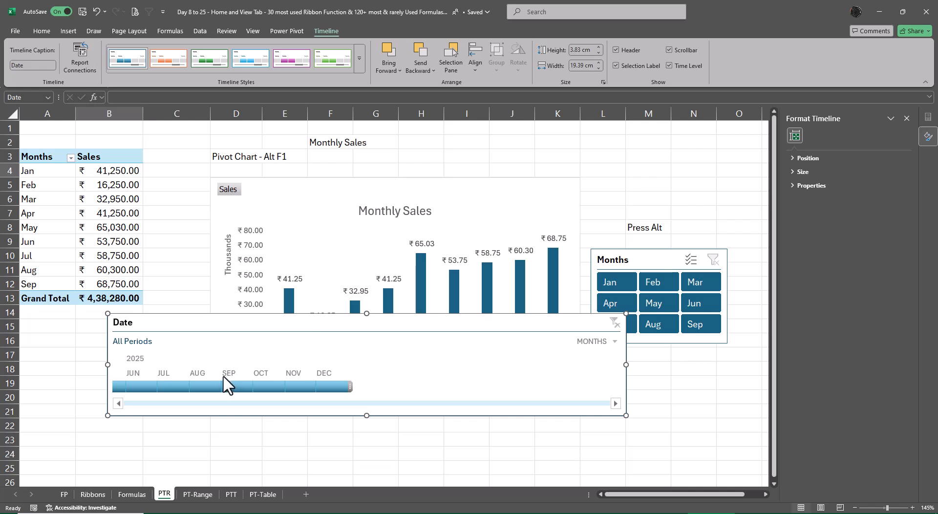
# Step: Filter the sales to May 2025 with the Date timeline and clear the timeline filter
pyautogui.click(116, 388)
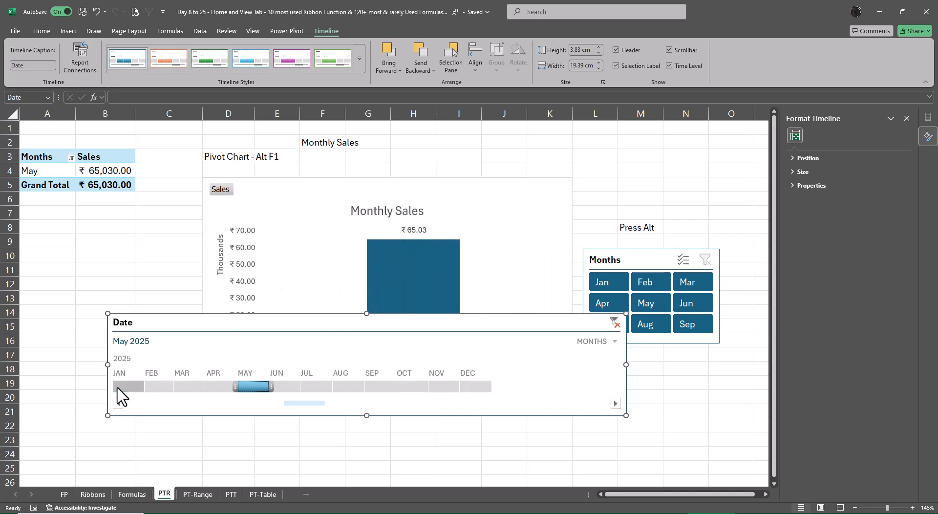
pyautogui.moveTo(467, 512)
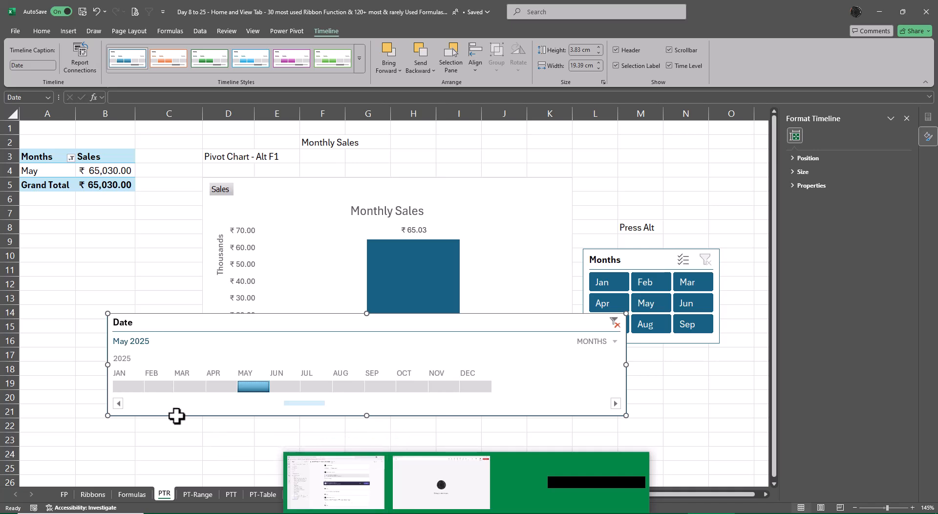
pyautogui.click(616, 322)
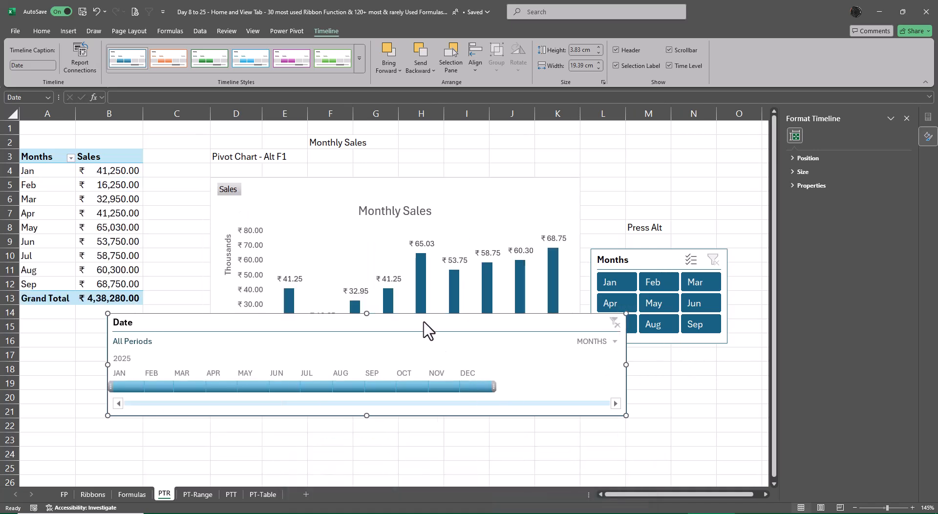
# Step: Narrow the Date timeline to about 3.7 cm, place it below the PivotTable and stretch its height to about 6.1 cm
pyautogui.moveTo(423, 322); pyautogui.dragTo(474, 351)
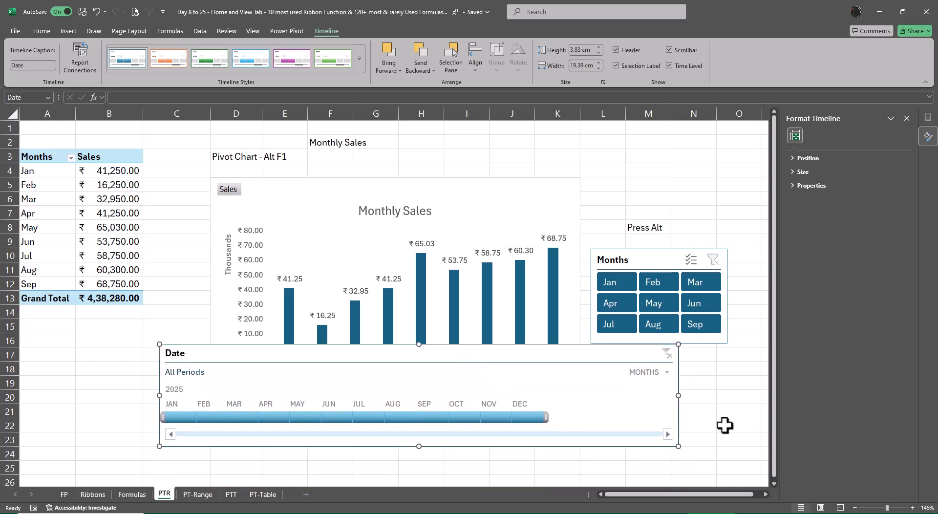
pyautogui.moveTo(677, 396); pyautogui.dragTo(572, 399)
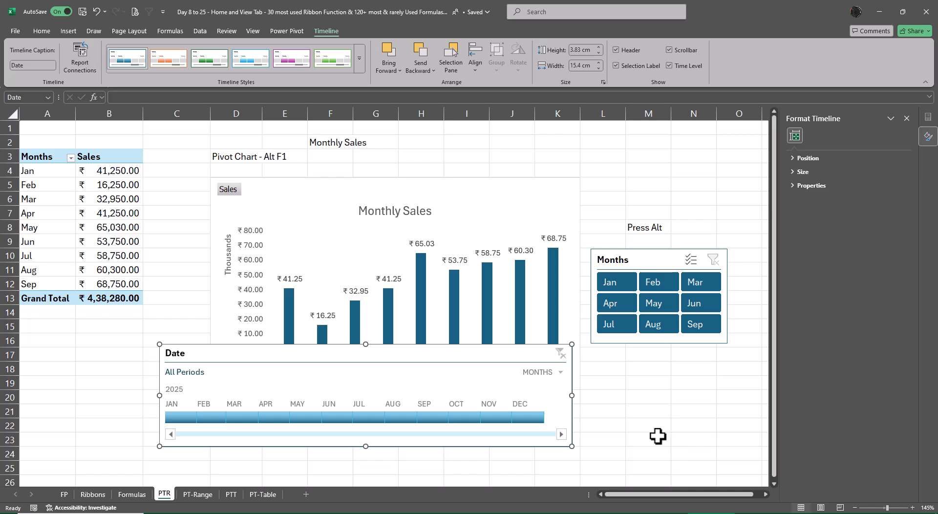
pyautogui.moveTo(277, 391); pyautogui.dragTo(259, 394)
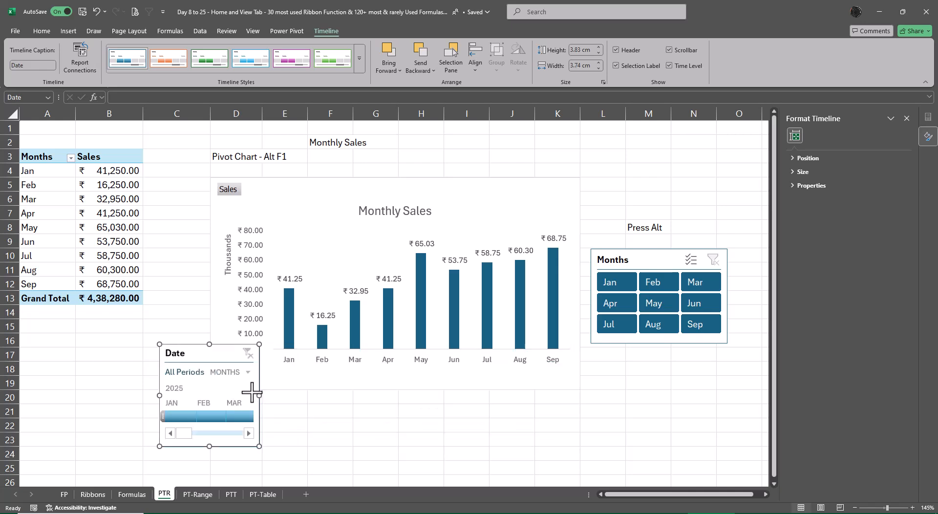
pyautogui.moveTo(207, 355); pyautogui.dragTo(87, 324)
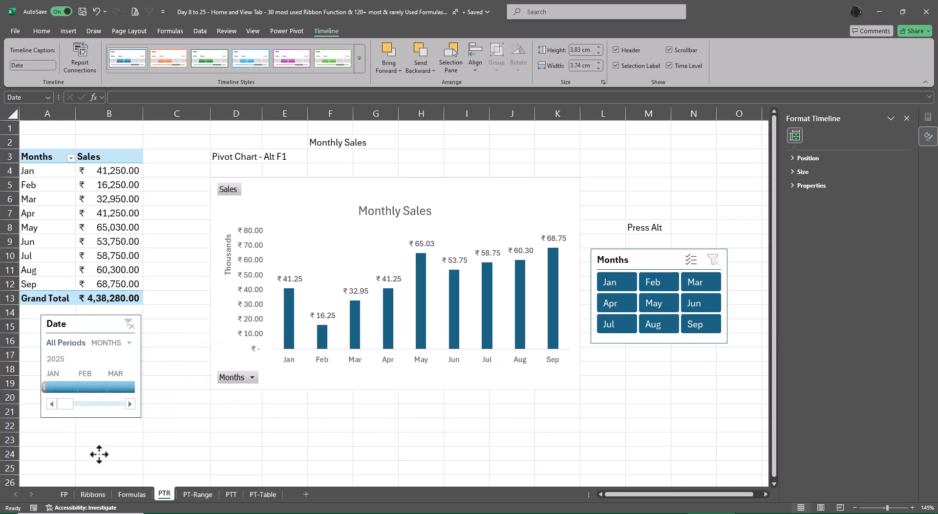
pyautogui.moveTo(91, 418); pyautogui.dragTo(93, 478)
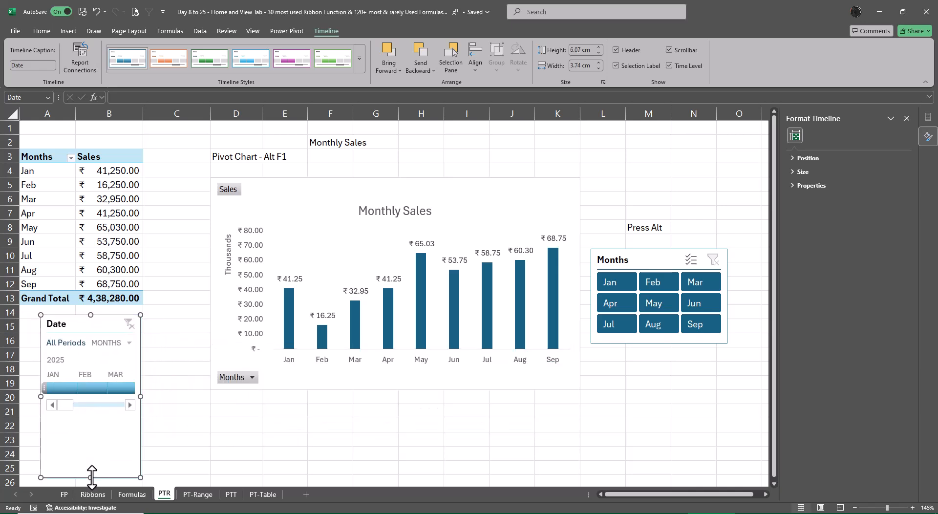
# Step: Place the Date timeline below the PivotTable and PivotChart, sized about 3.8 cm high and 15 cm wide
pyautogui.moveTo(110, 444)
pyautogui.mouseDown()
pyautogui.moveTo(122, 421)
pyautogui.moveTo(116, 426)
pyautogui.mouseUp()
pyautogui.moveTo(109, 324); pyautogui.dragTo(581, 439)
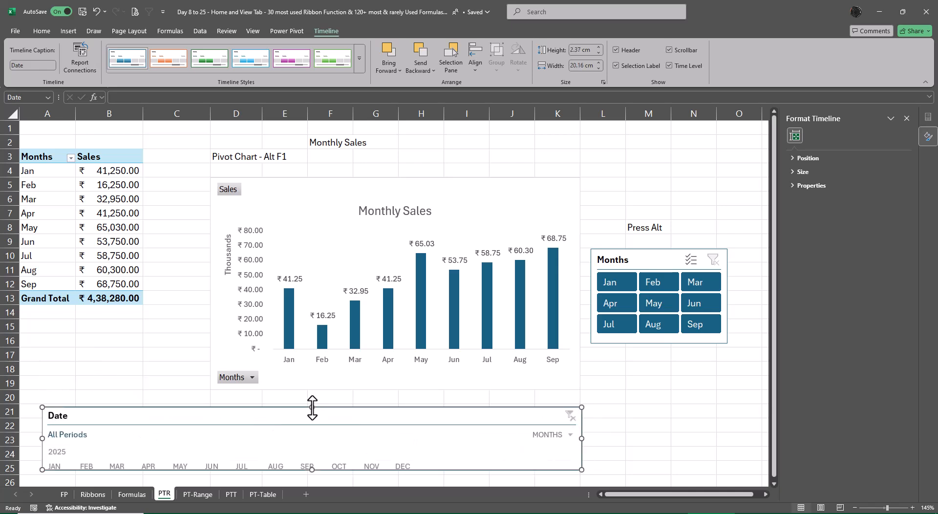
pyautogui.moveTo(312, 407); pyautogui.dragTo(314, 397)
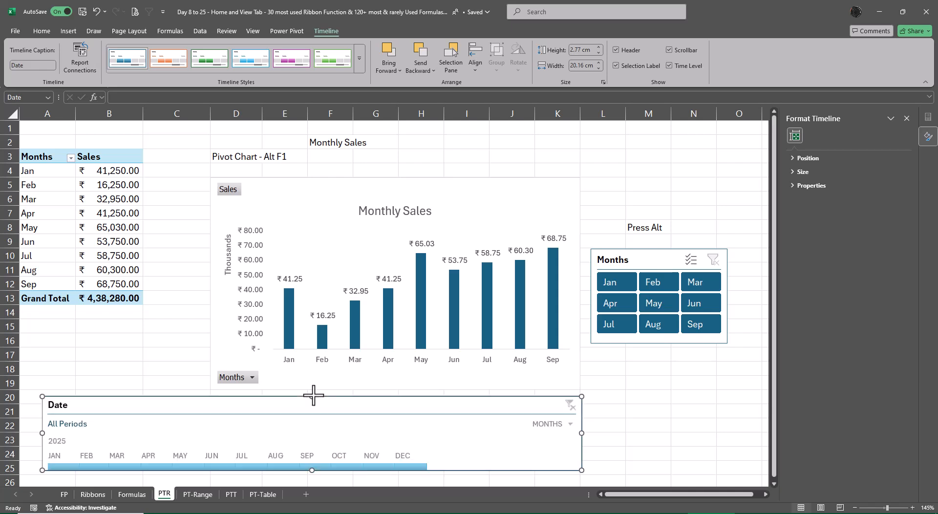
pyautogui.moveTo(313, 470); pyautogui.dragTo(314, 484)
pyautogui.moveTo(580, 432); pyautogui.dragTo(445, 432)
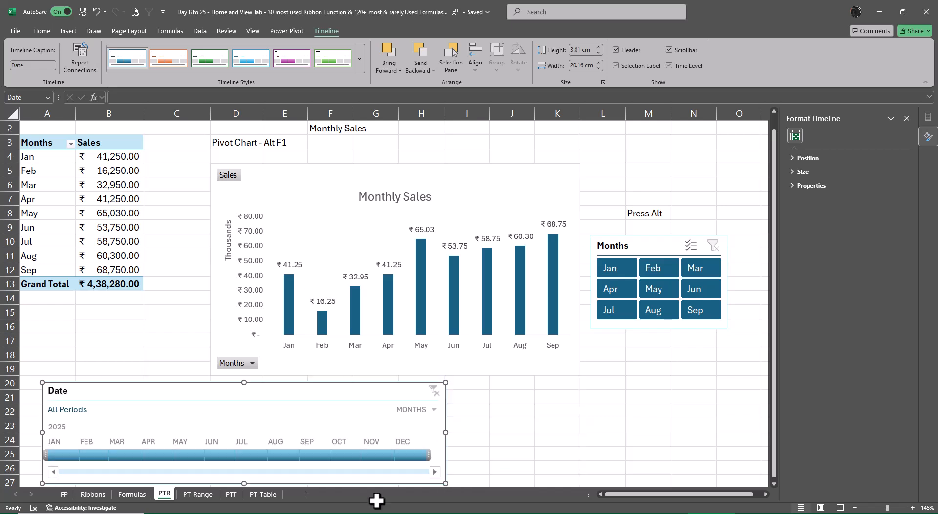
# Step: Switch the Date timeline's time level through days and years, and set it to quarters
pyautogui.click(435, 411)
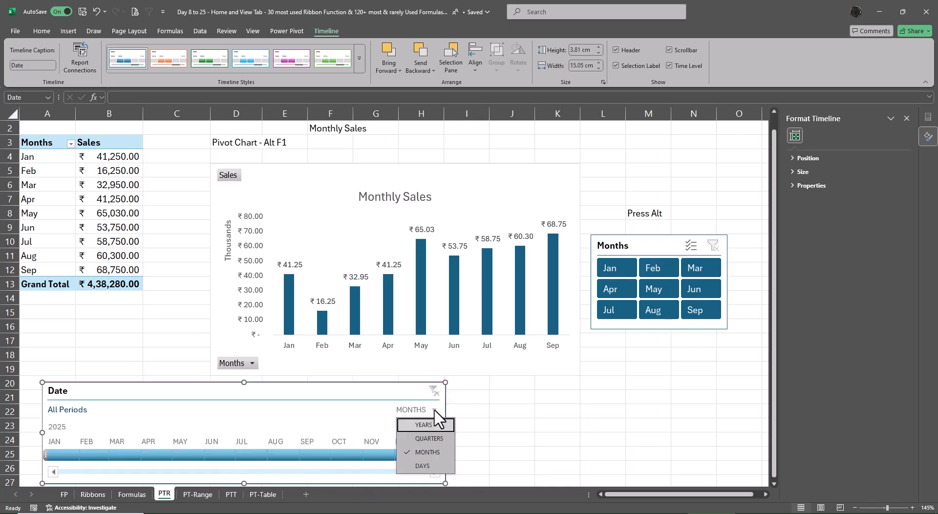
pyautogui.click(432, 438)
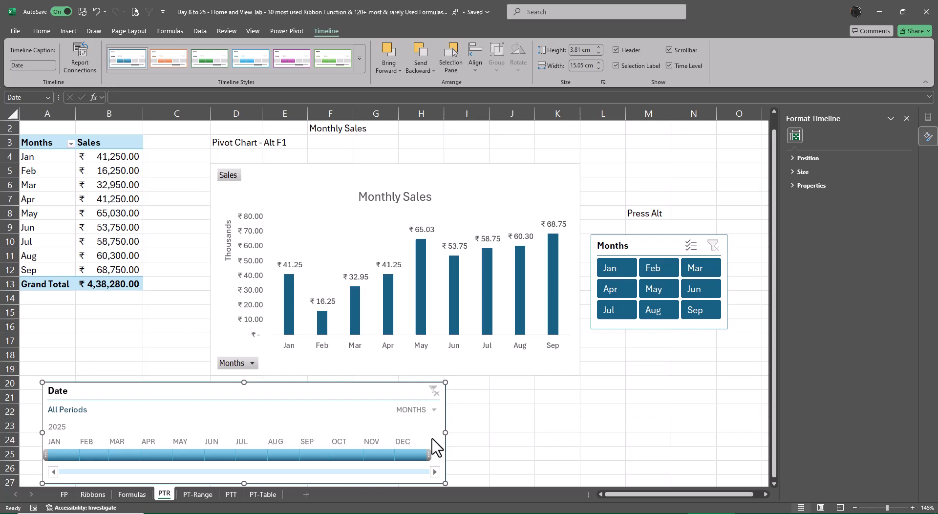
pyautogui.click(434, 412)
pyautogui.click(424, 464)
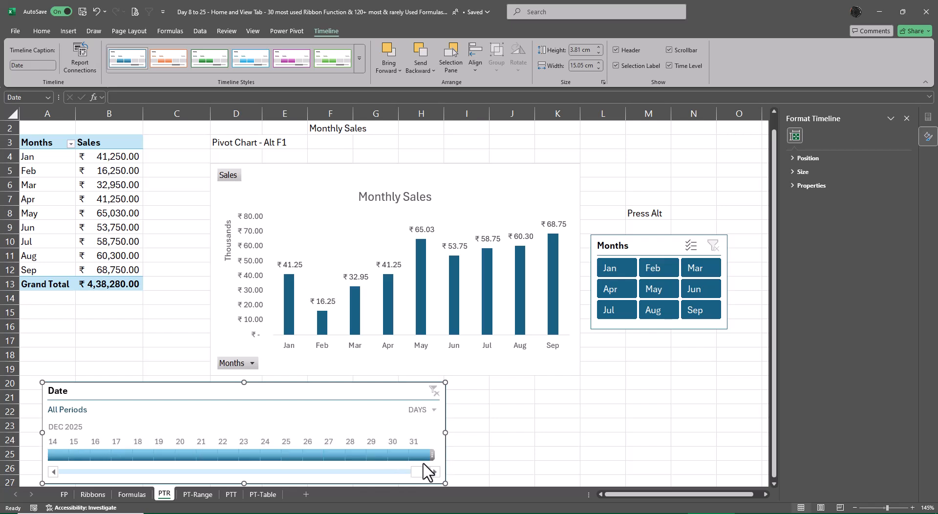
pyautogui.click(432, 410)
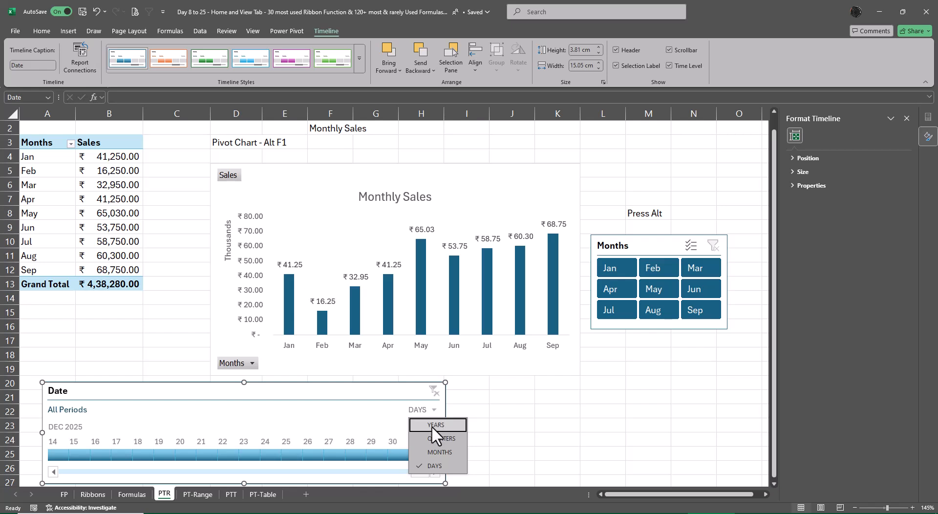
pyautogui.click(432, 427)
pyautogui.click(430, 411)
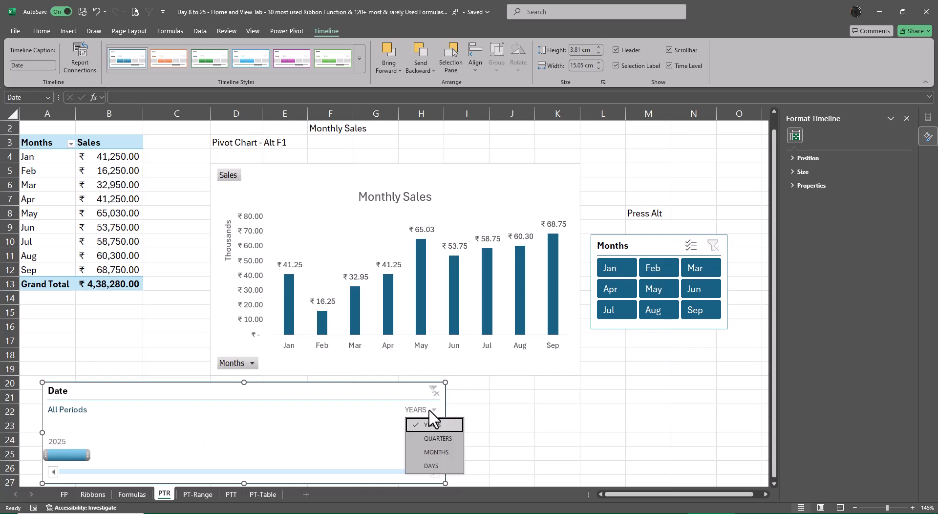
pyautogui.click(433, 439)
pyautogui.click(606, 440)
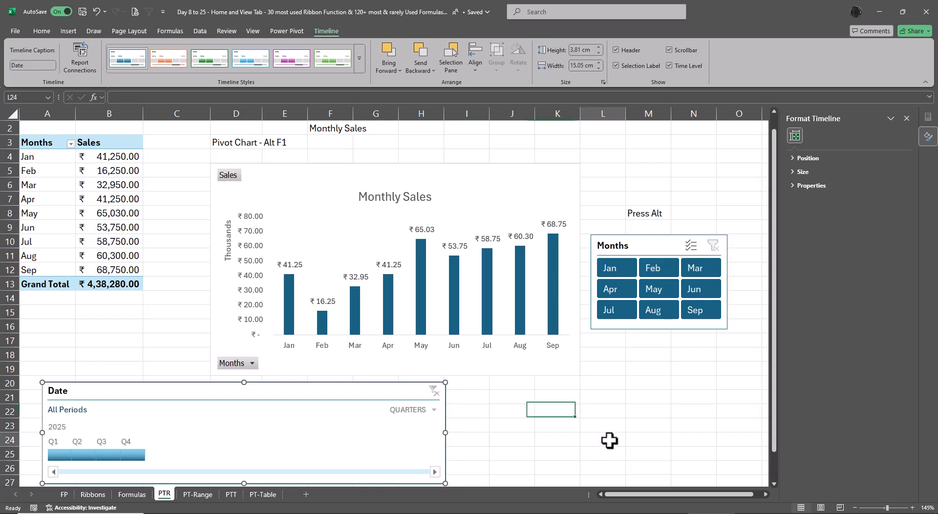
# Step: Narrow the Date timeline to about 5.2 cm and place it directly below the Months slicer
pyautogui.click(444, 441)
pyautogui.moveTo(445, 432); pyautogui.dragTo(175, 427)
pyautogui.moveTo(125, 397); pyautogui.dragTo(665, 345)
# Step: Filter the sales to Q1, Q2 and Q3 2025 one after another with the Date timeline and clear the filter
pyautogui.click(605, 409)
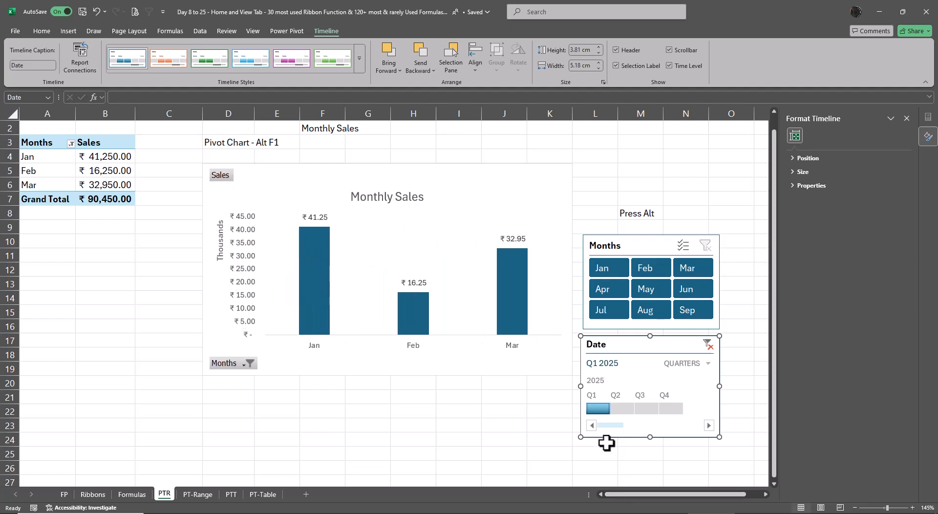
pyautogui.click(622, 410)
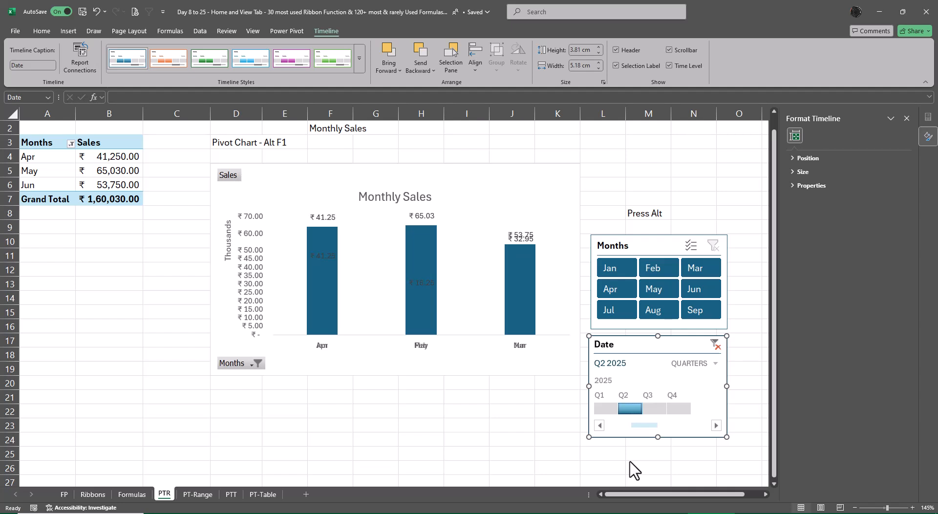
pyautogui.click(654, 410)
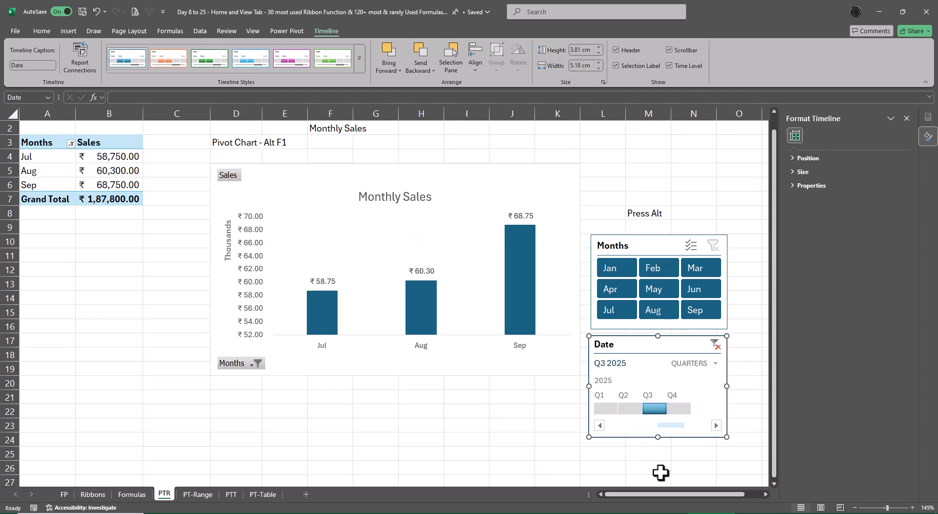
pyautogui.click(714, 346)
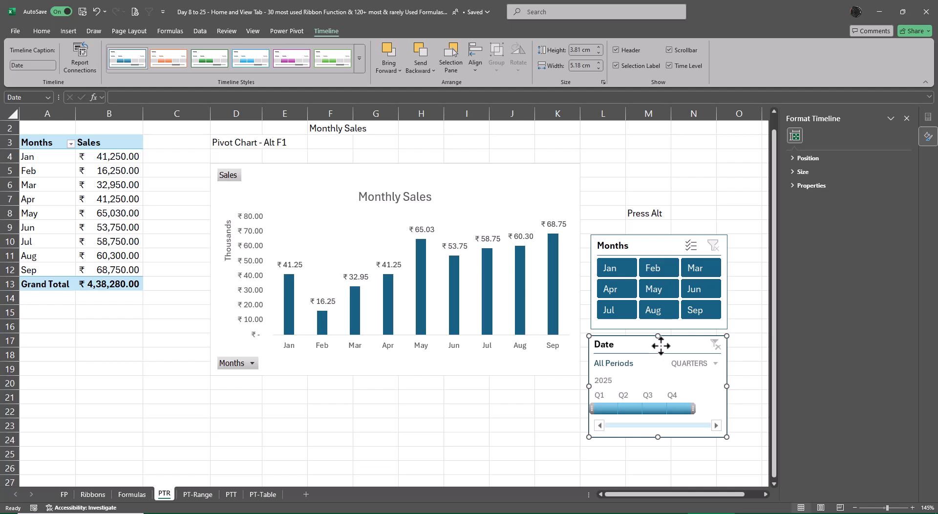
# Step: Nudge the Date timeline slightly to the right beneath the Months slicer and deselect it
pyautogui.moveTo(660, 346); pyautogui.dragTo(661, 346)
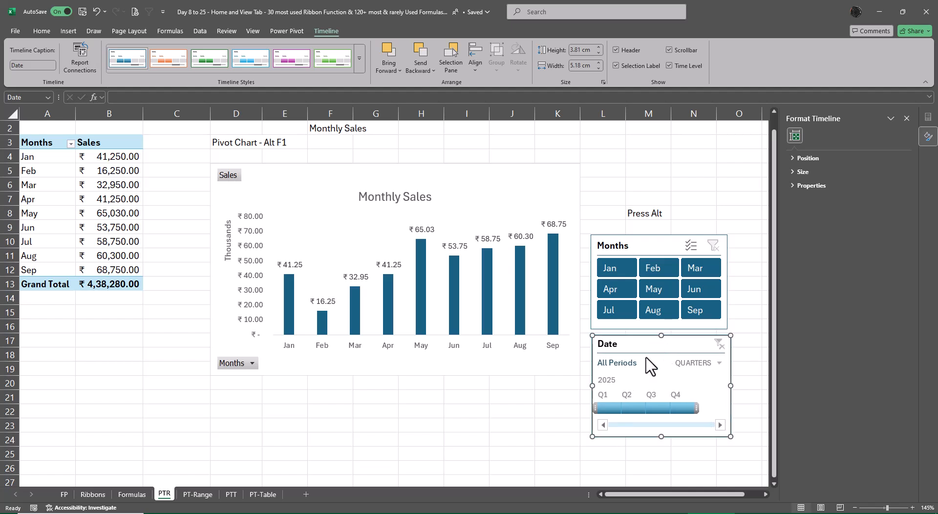
pyautogui.click(744, 269)
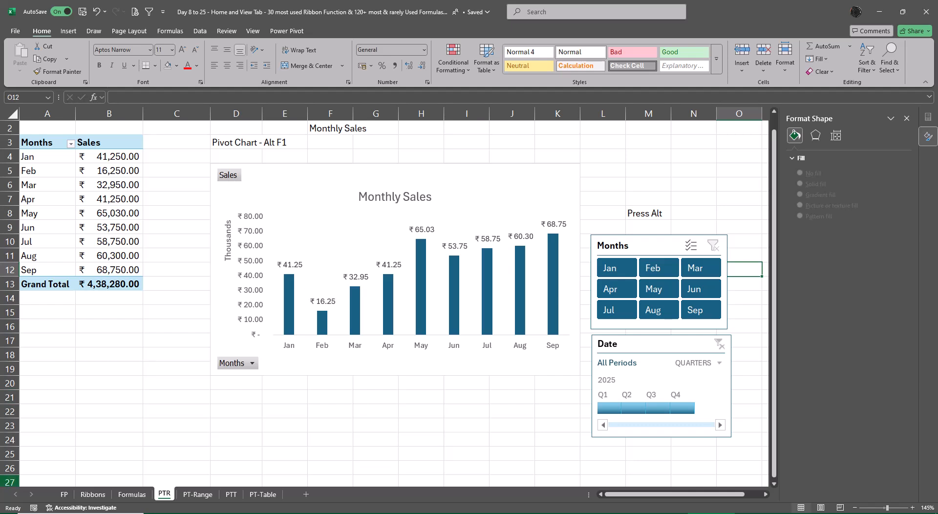
# Step: Compare the monthly sales PivotTables on the PTR and PTT sheets
pyautogui.click(231, 495)
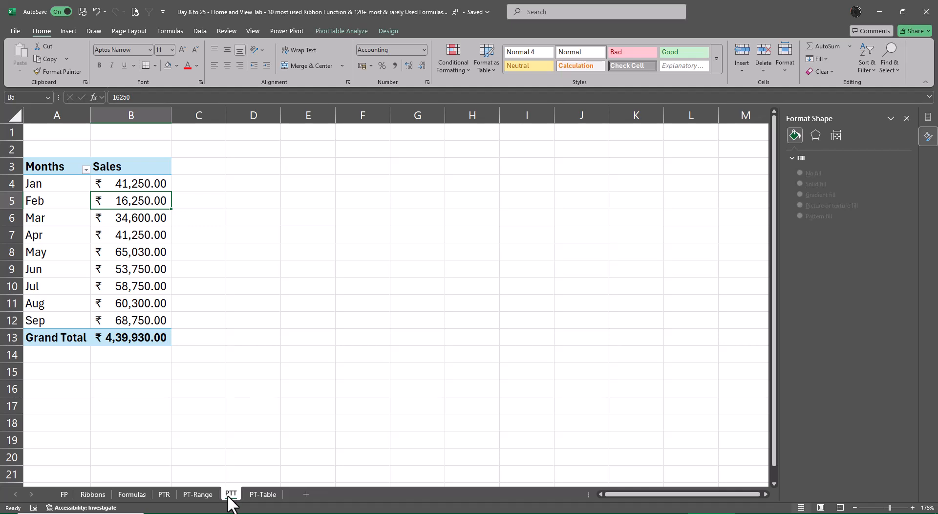
pyautogui.click(163, 495)
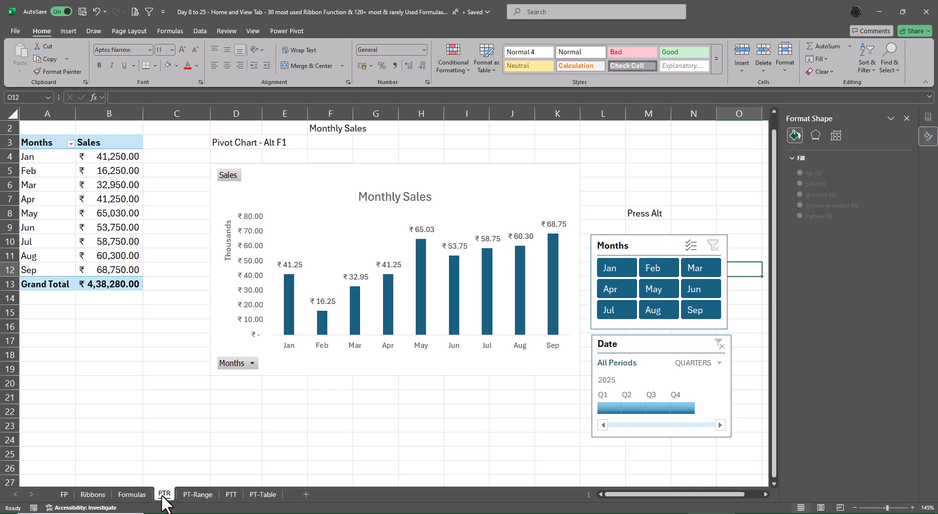
pyautogui.click(231, 495)
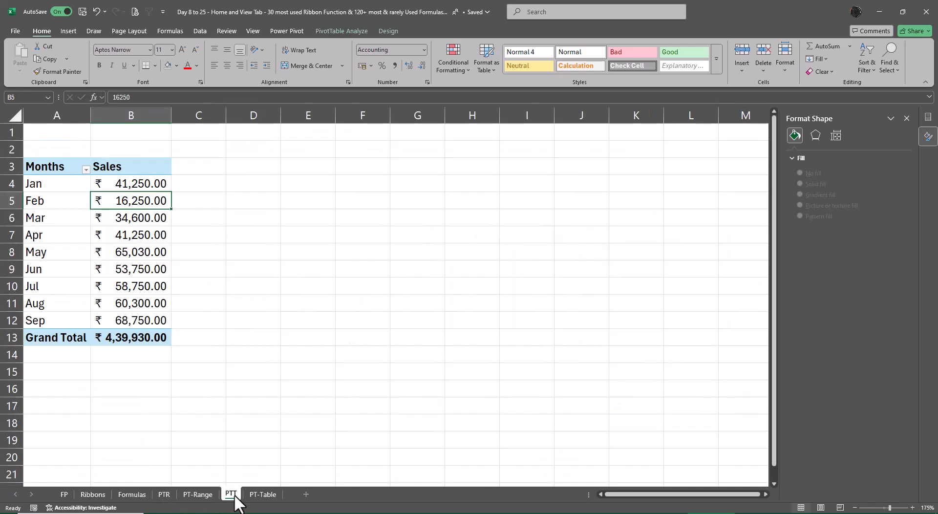
pyautogui.click(167, 495)
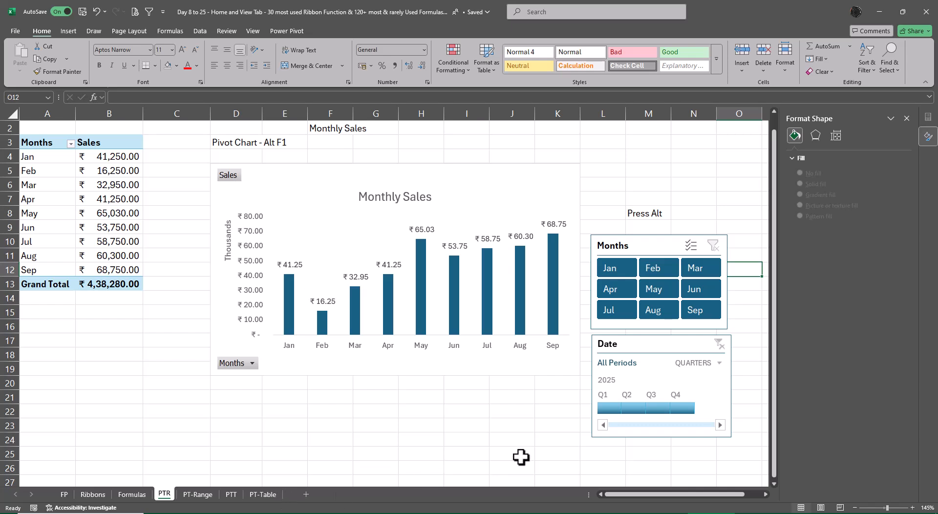
# Step: Step the PTR sheet's Date timeline through the first three quarters of 2025 and reset it to all periods
pyautogui.click(606, 408)
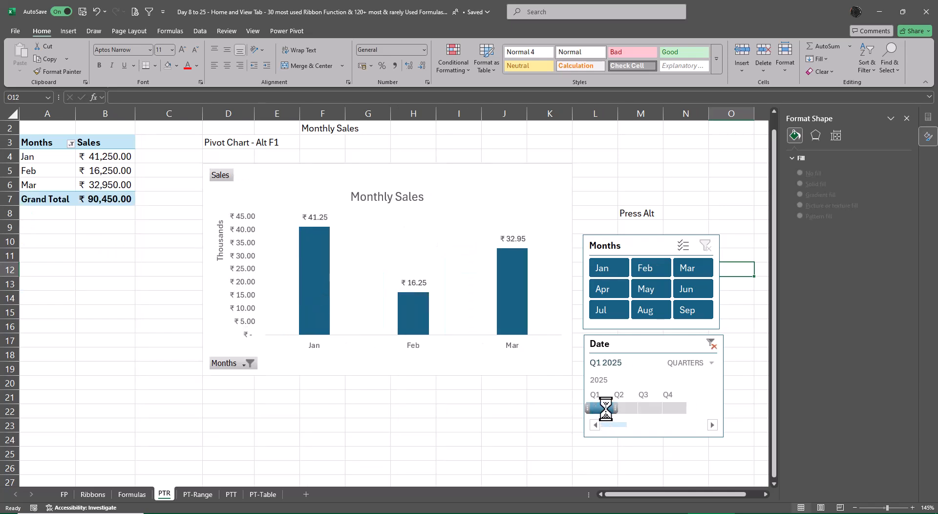
pyautogui.click(623, 408)
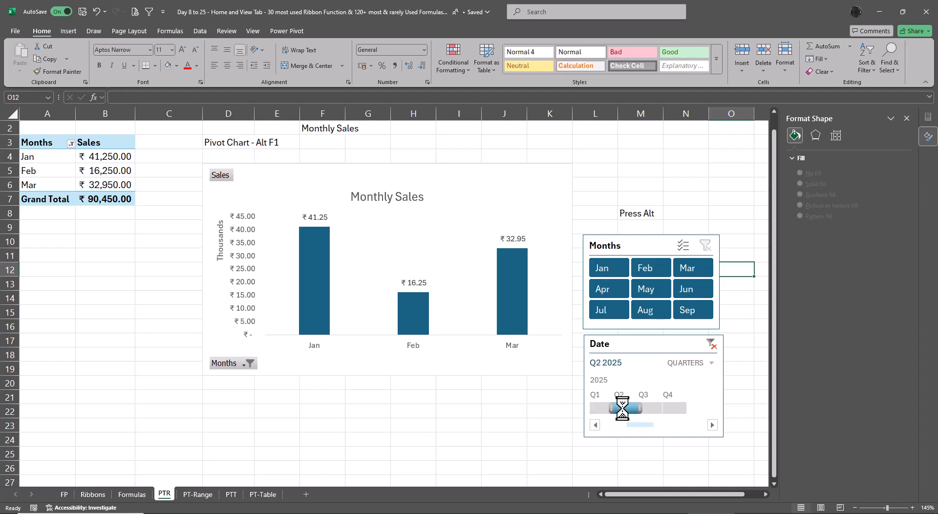
pyautogui.click(655, 410)
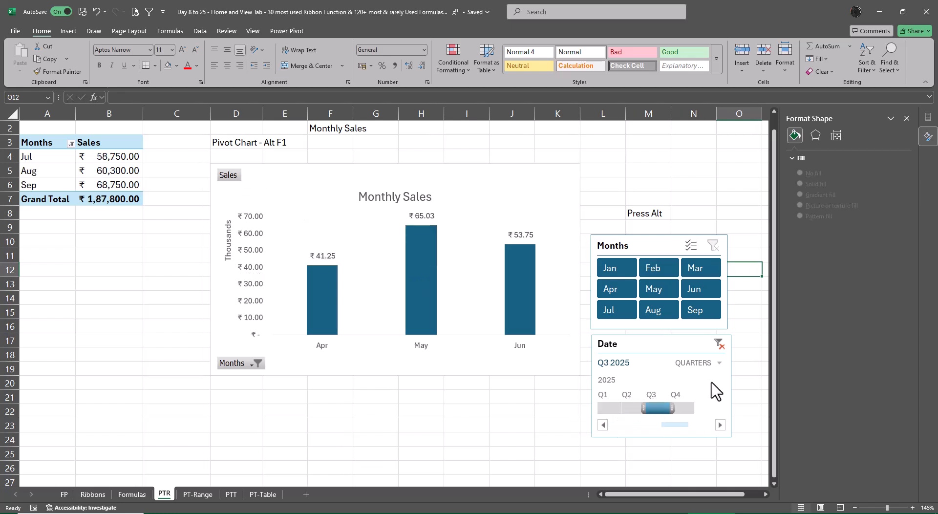
pyautogui.click(719, 344)
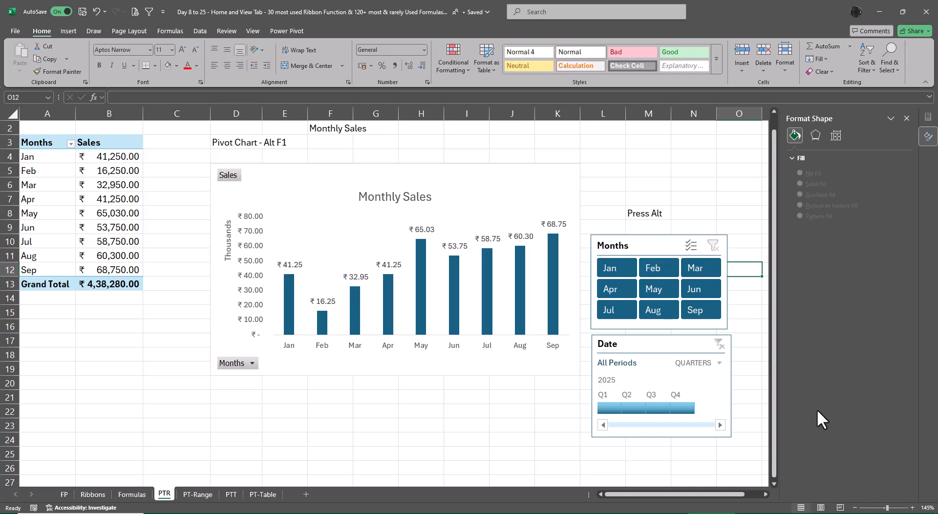
# Step: Bold the Pivot Table, Pivot Charts and Slicers (Pivot Table) topics in C11:C13 of the Ribbons sheet
pyautogui.hotkey('ctrl', 'pageup')
pyautogui.hotkey('ctrl', 'pageup')
pyautogui.hotkey('ctrl', 'pageup')
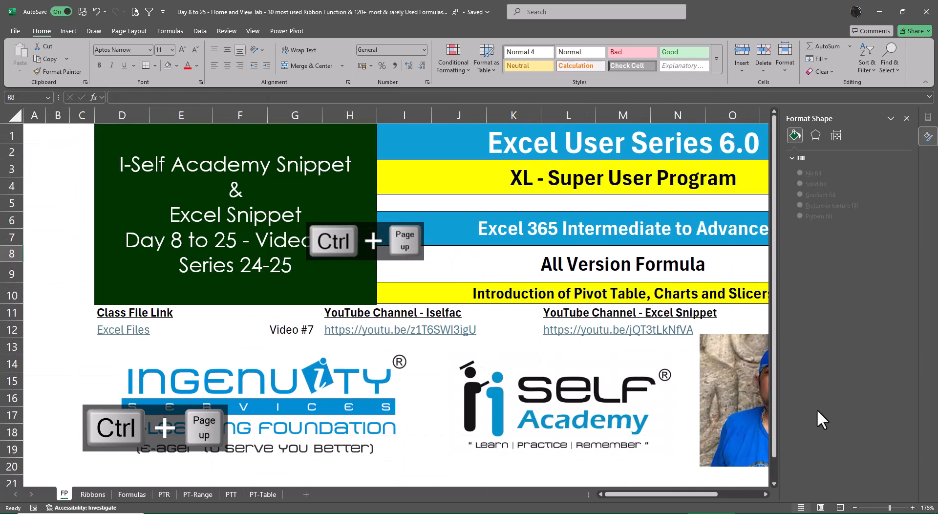
pyautogui.hotkey('ctrl', 'pagedown')
pyautogui.press('Down')
pyautogui.press('Down')
pyautogui.press('Down')
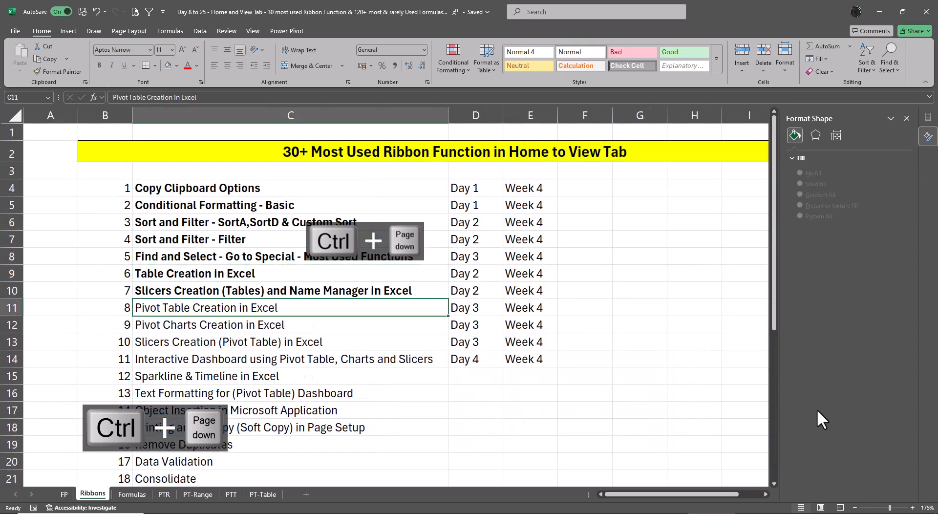
pyautogui.hotkey('shift', 'Down')
pyautogui.hotkey('shift', 'Down')
pyautogui.hotkey('ctrl', 'b')
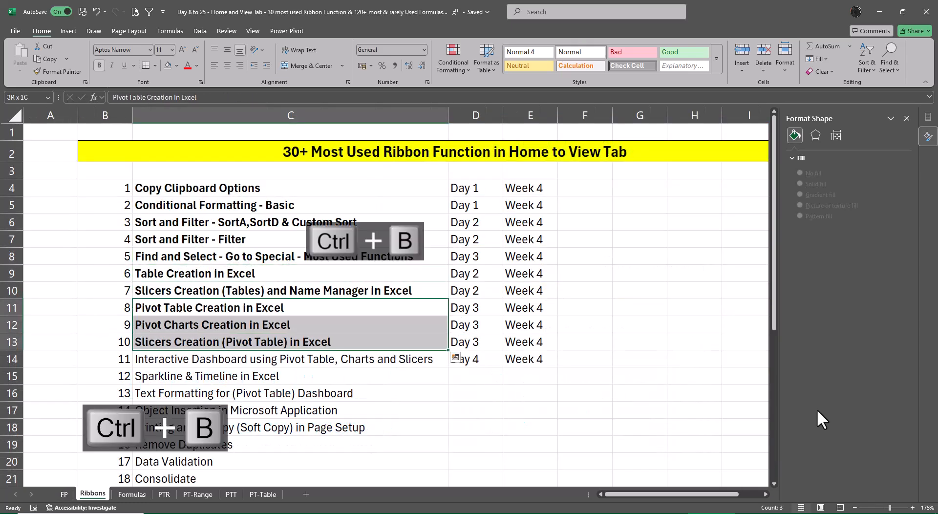
# Step: Review the day and week entries of the pivot topics and the Interactive Dashboard topic in row 14
pyautogui.press('Right')
pyautogui.press('Right')
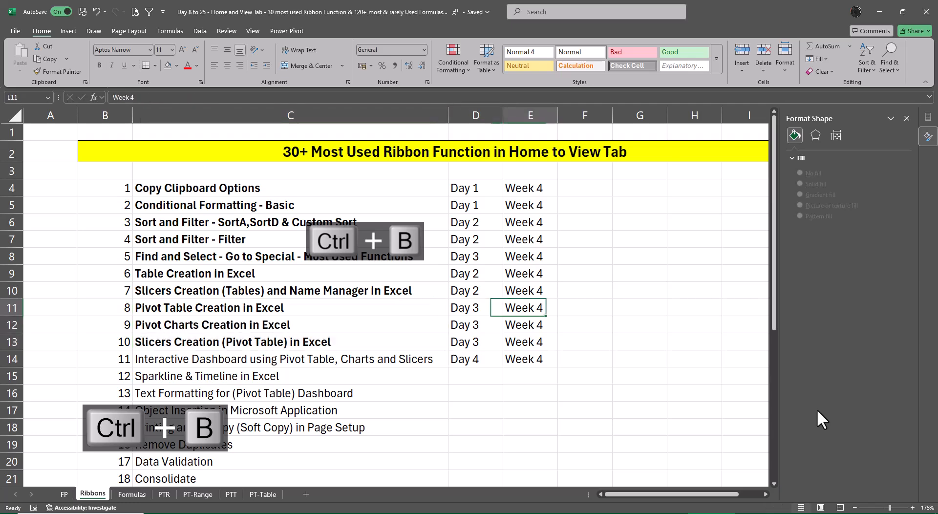
pyautogui.press('Down')
pyautogui.press('Down')
pyautogui.press('Left')
pyautogui.press('Left')
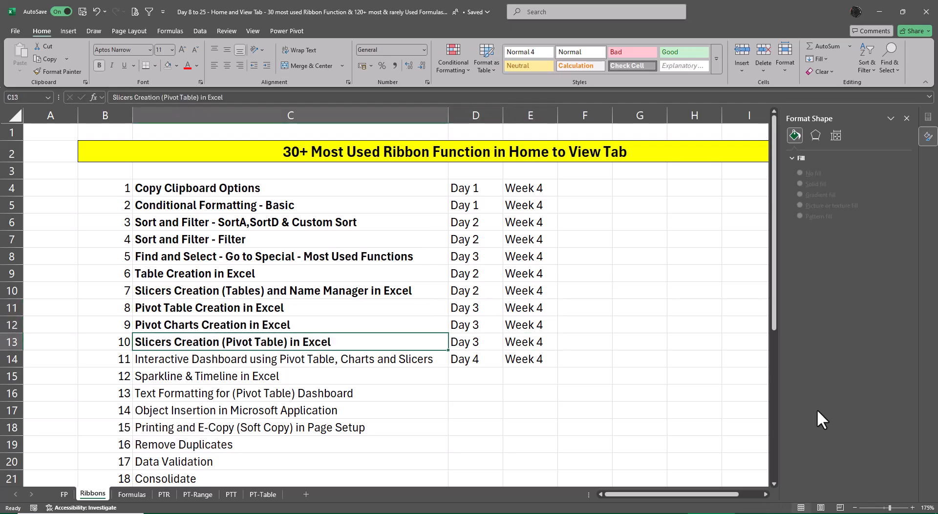
pyautogui.press('Down')
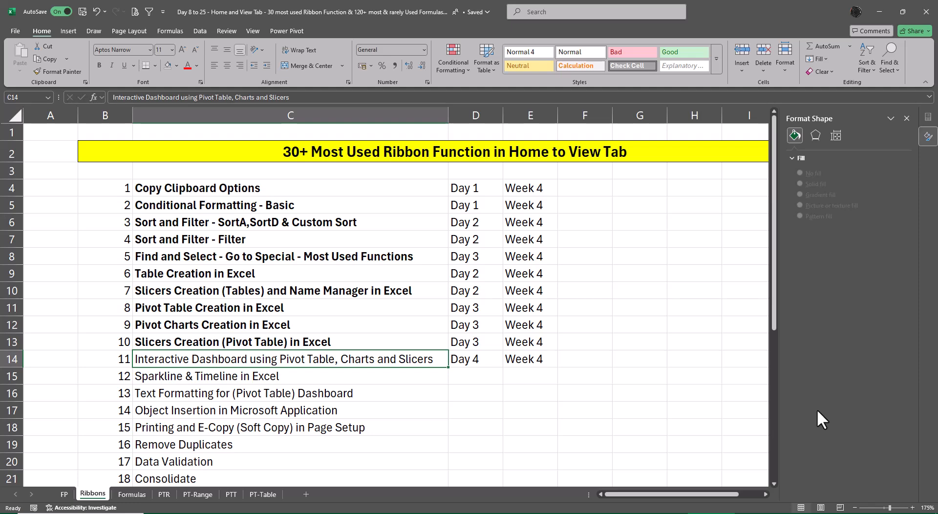
# Step: Return to the FP sheet and close the Format Shape pane
pyautogui.hotkey('ctrl', 'pageup')
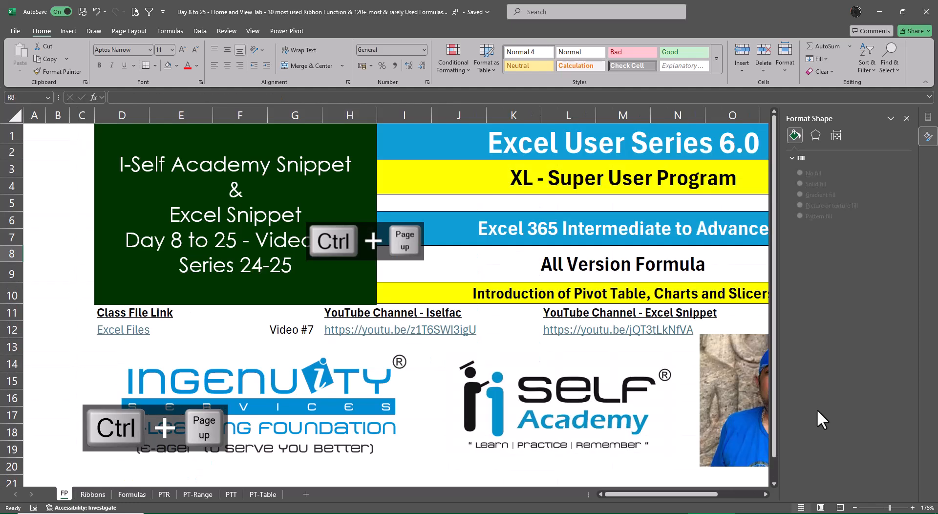
pyautogui.click(906, 118)
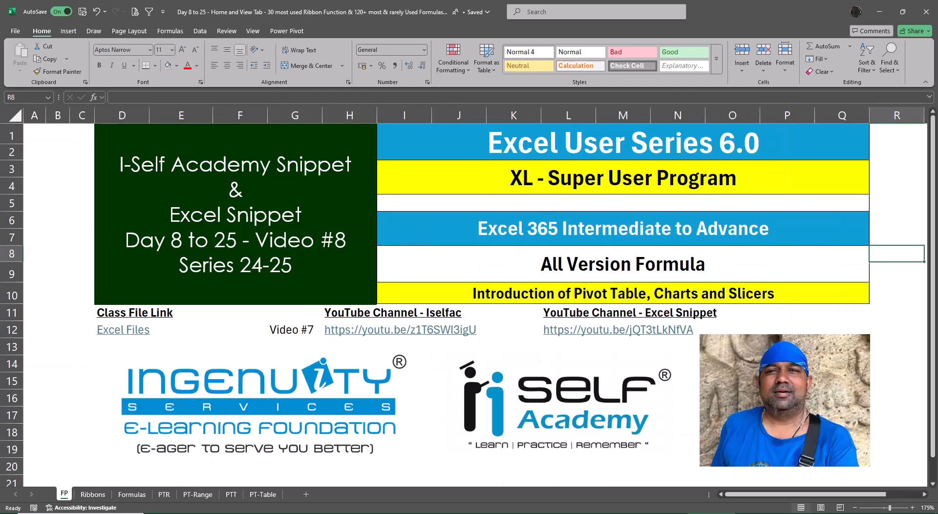